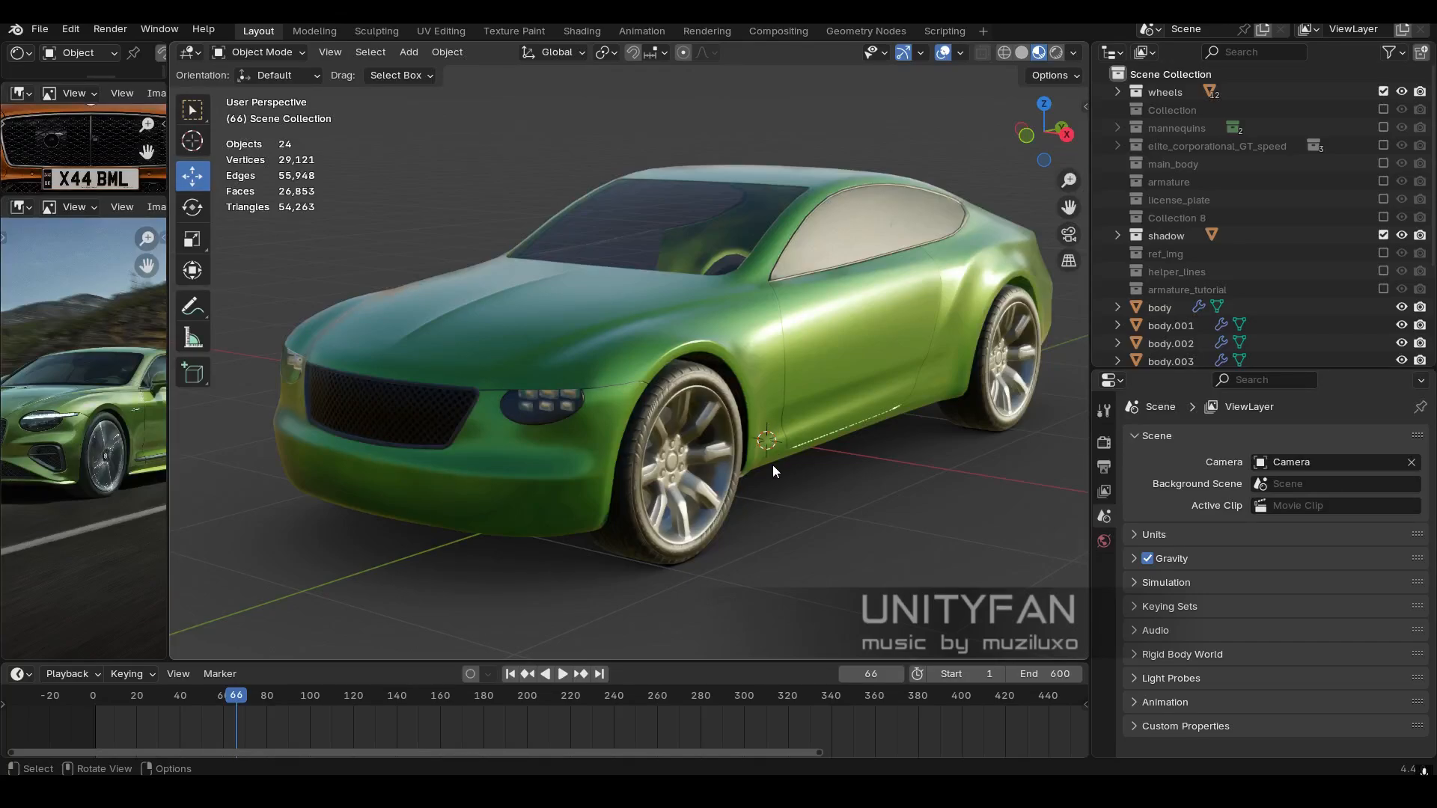
Switch to the Chrome window with YouTube, read the recent notifications and comments, and return to Blender.
mouse_move(201, 792)
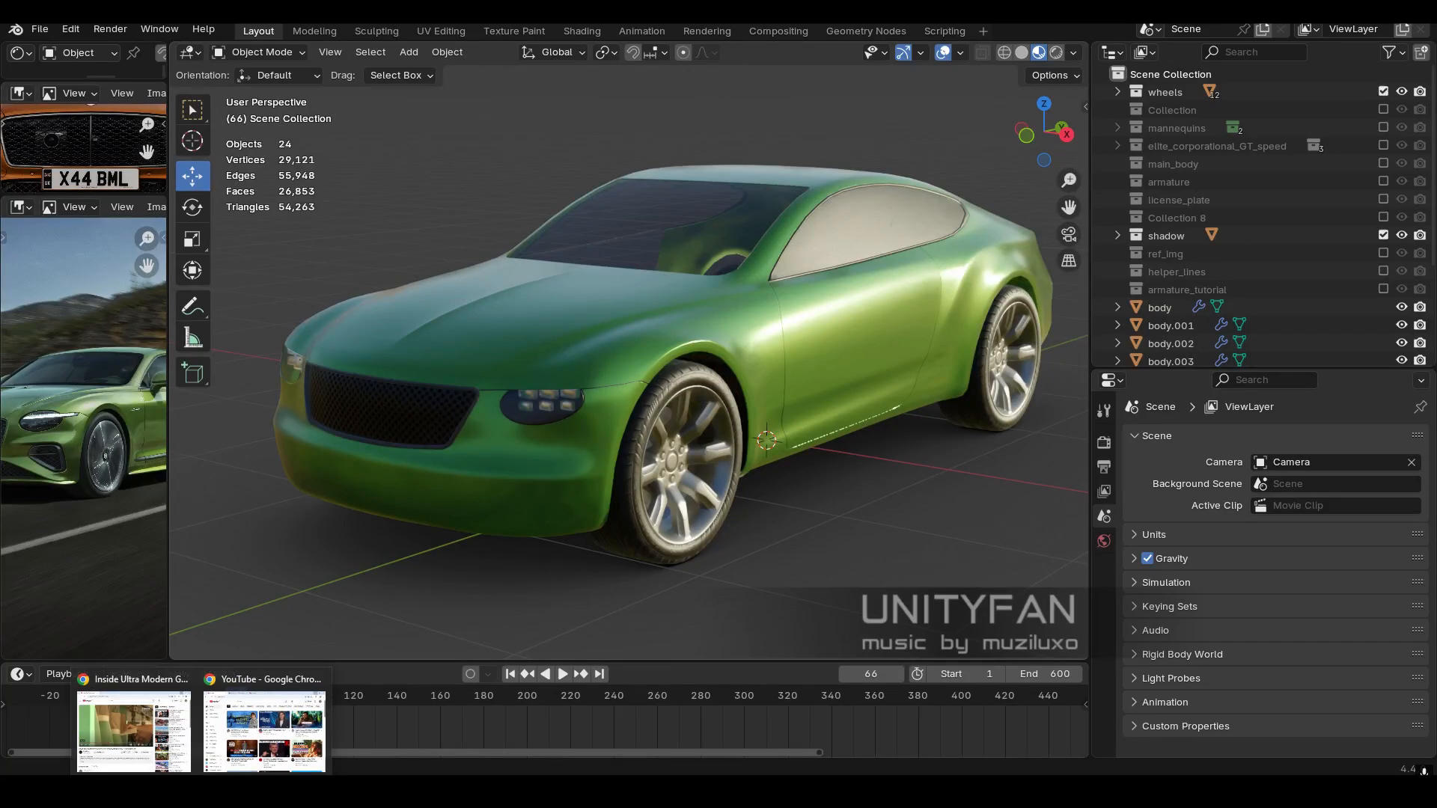
click(271, 763)
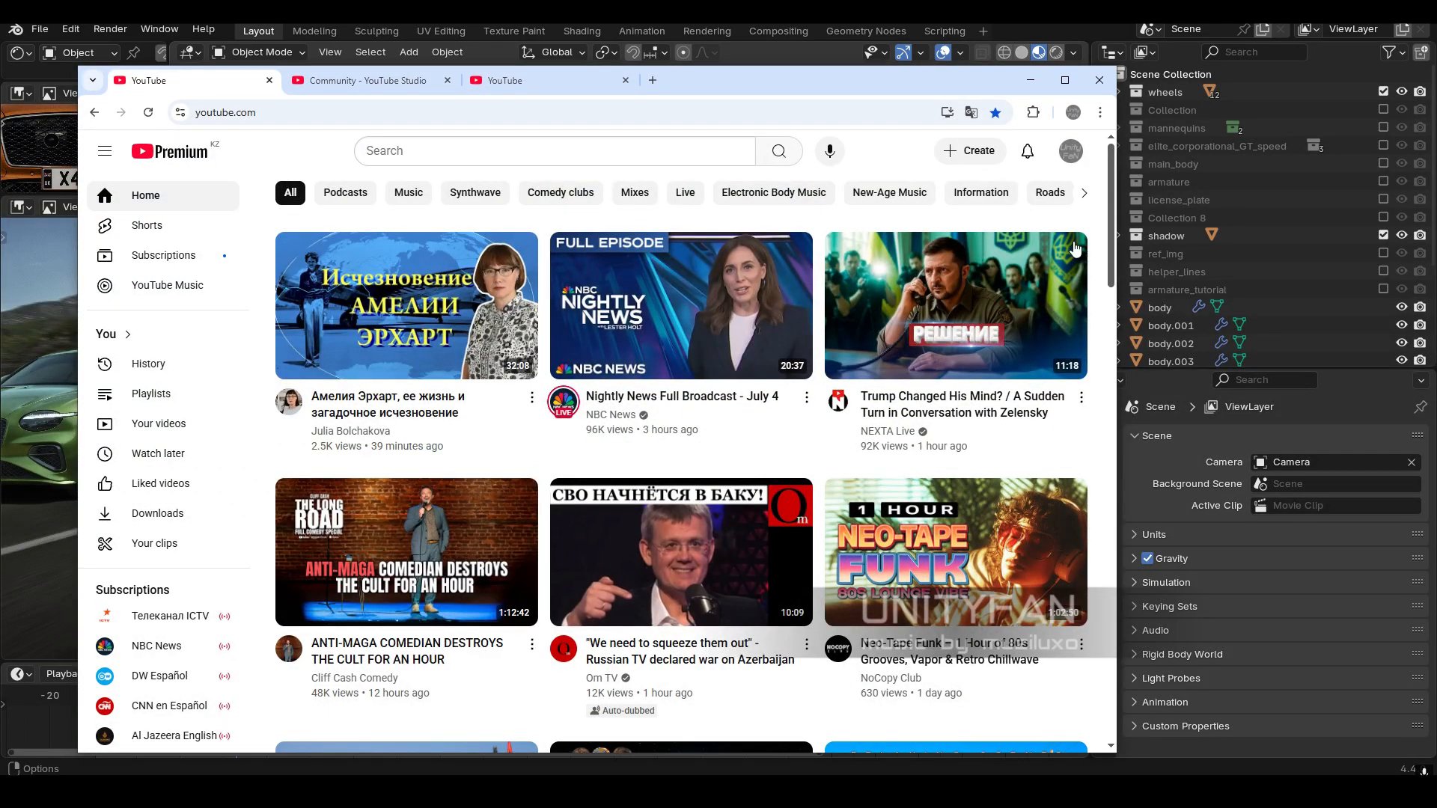
click(1030, 153)
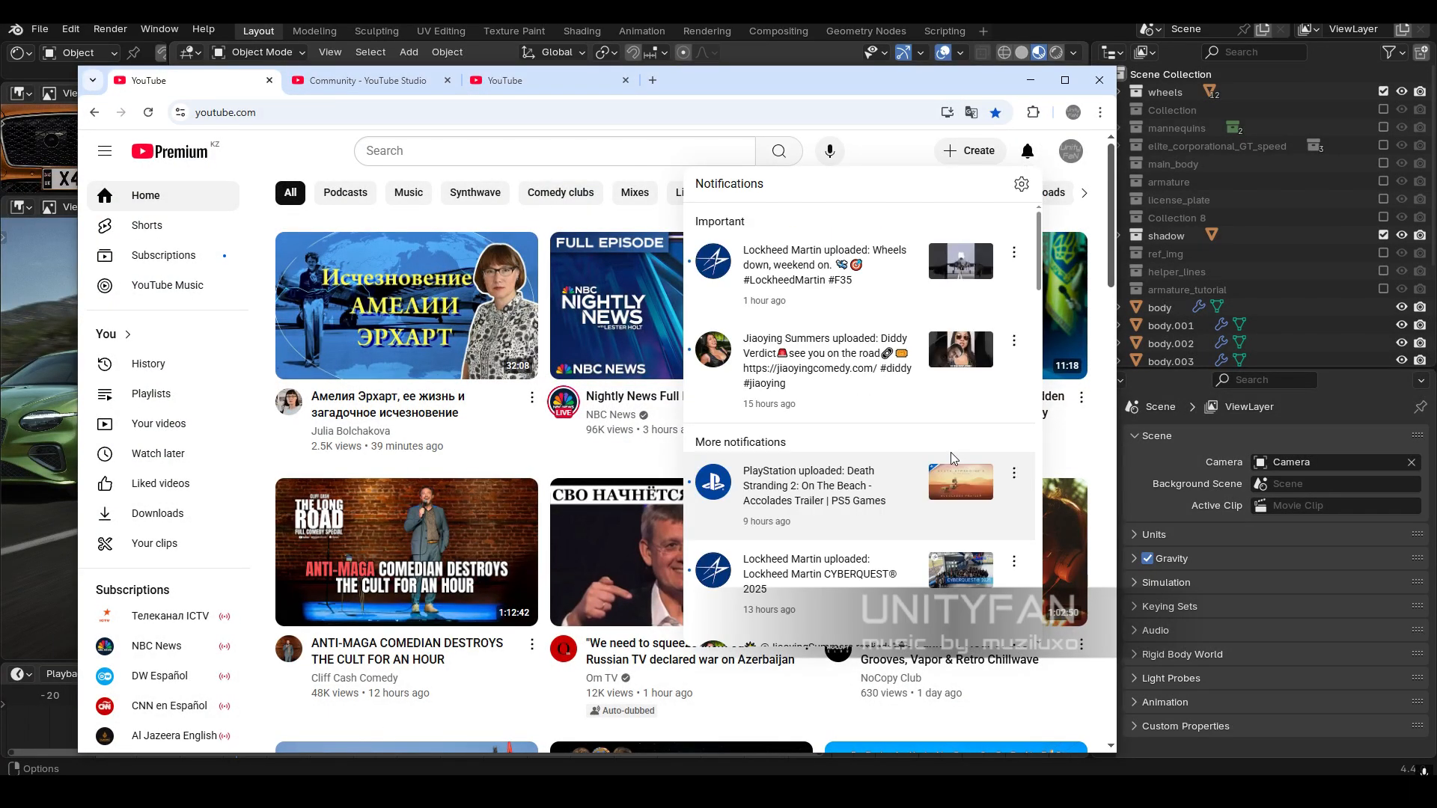
scroll(896, 462, down, 8)
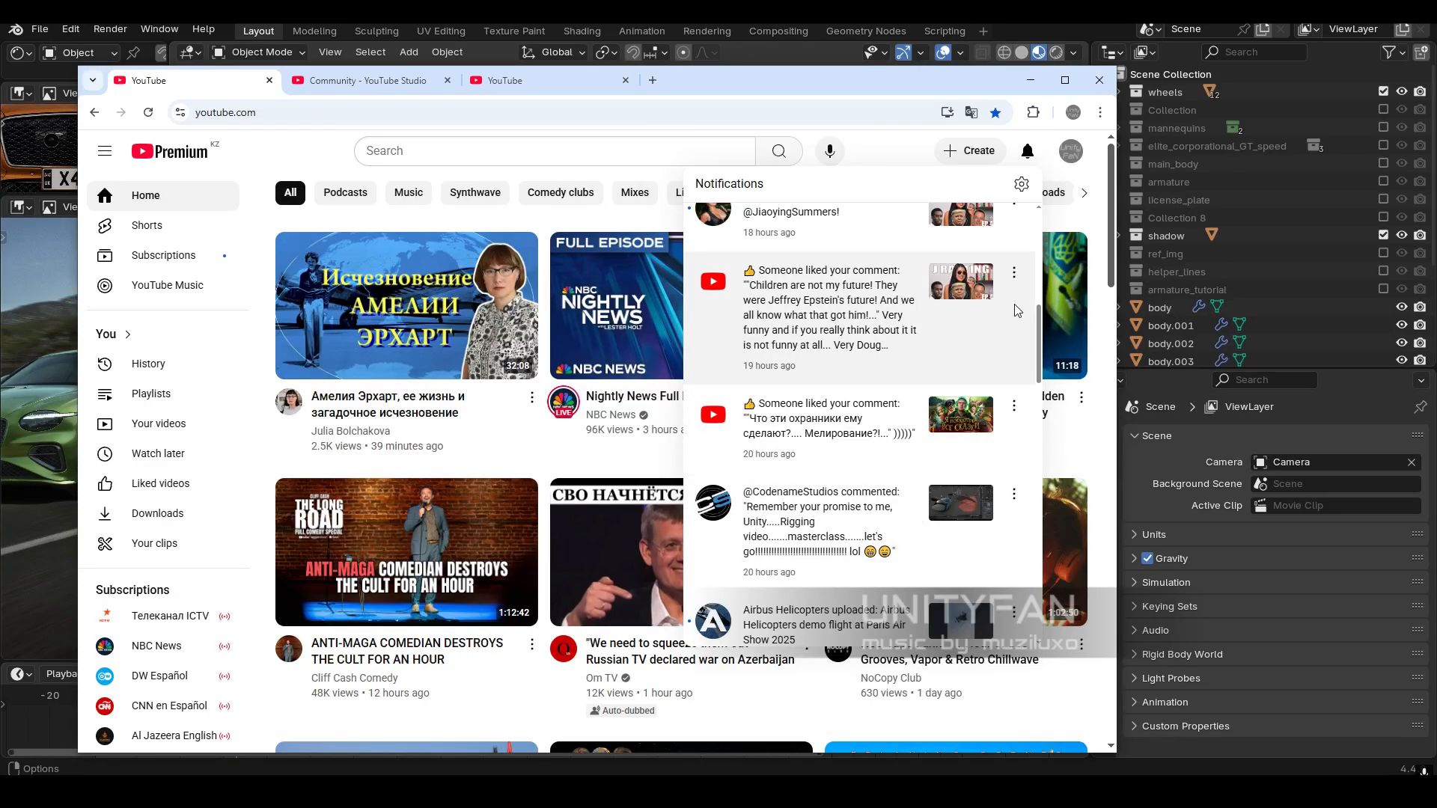
click(1036, 81)
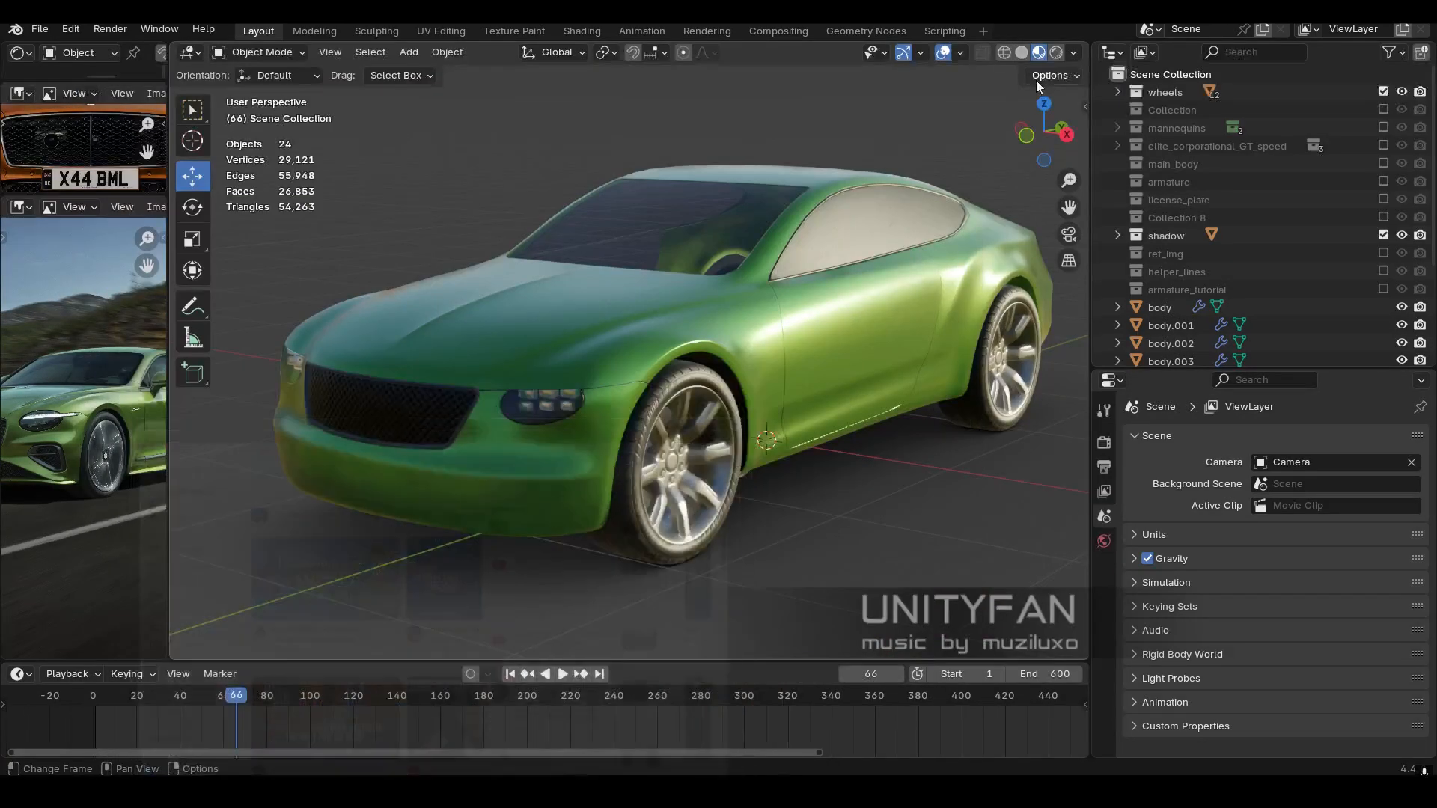
Examine the green car model from the front and the side, including its headlights, wheels and door.
middle_drag(873, 379, 829, 398)
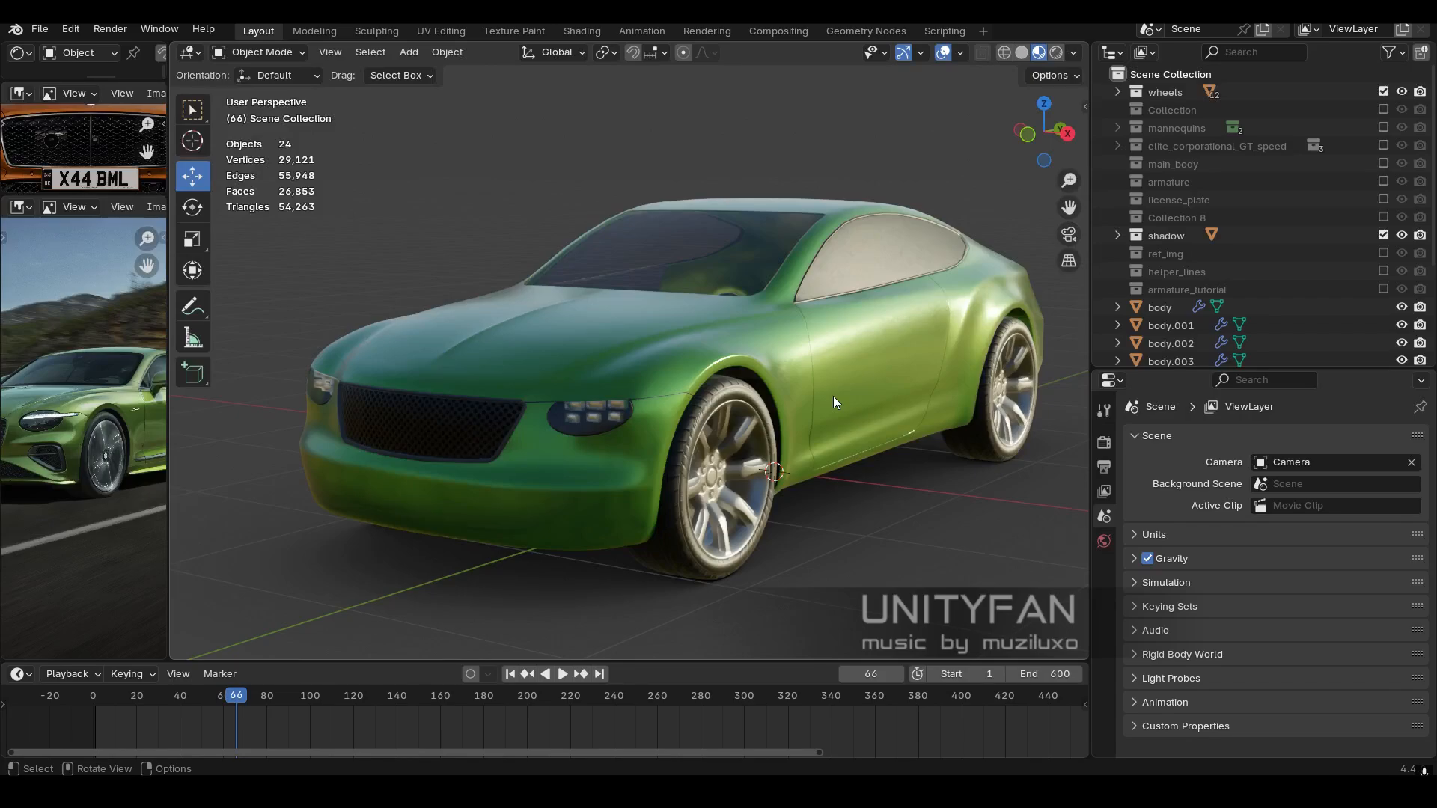
middle_drag(914, 363, 822, 383)
middle_drag(732, 368, 690, 343)
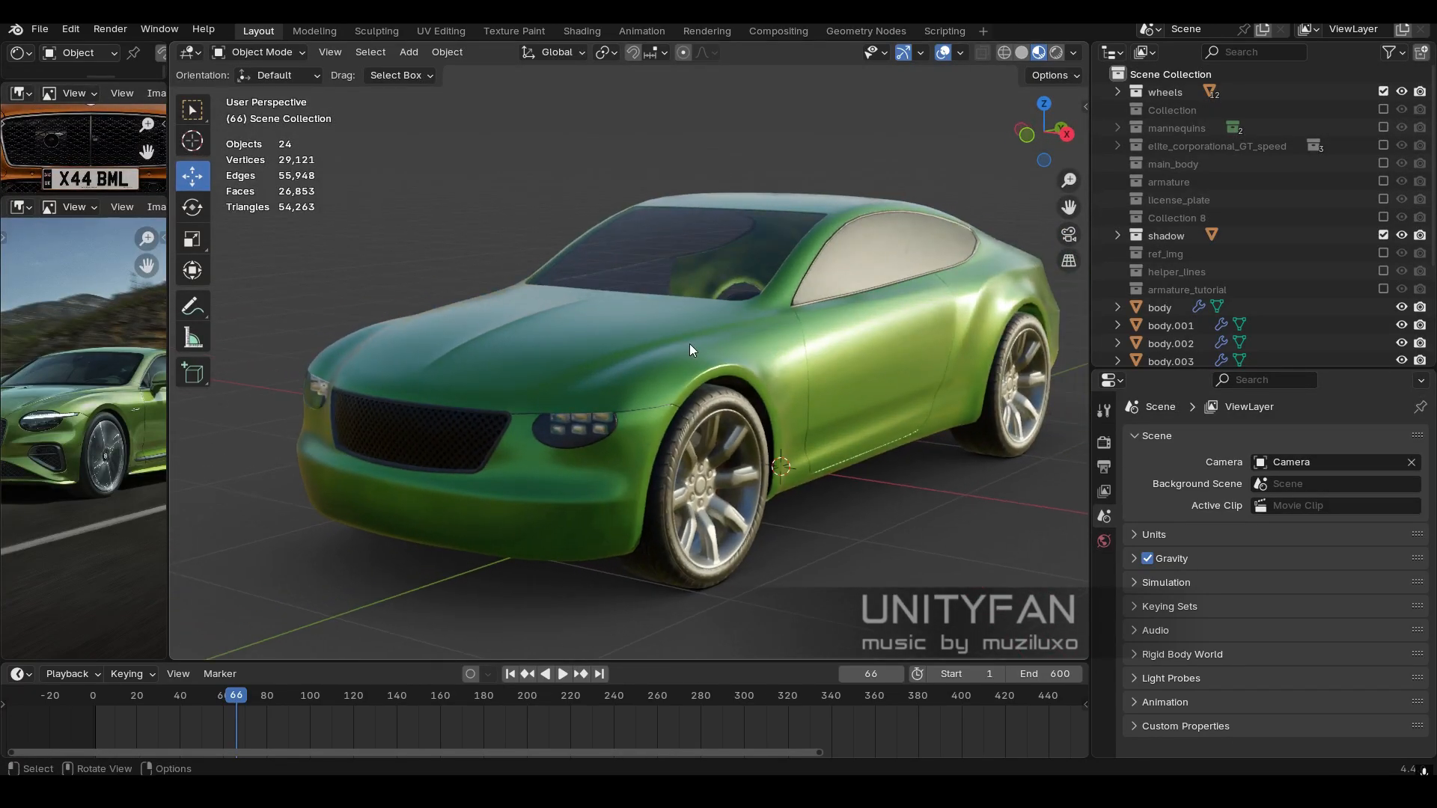
middle_drag(917, 381, 777, 317)
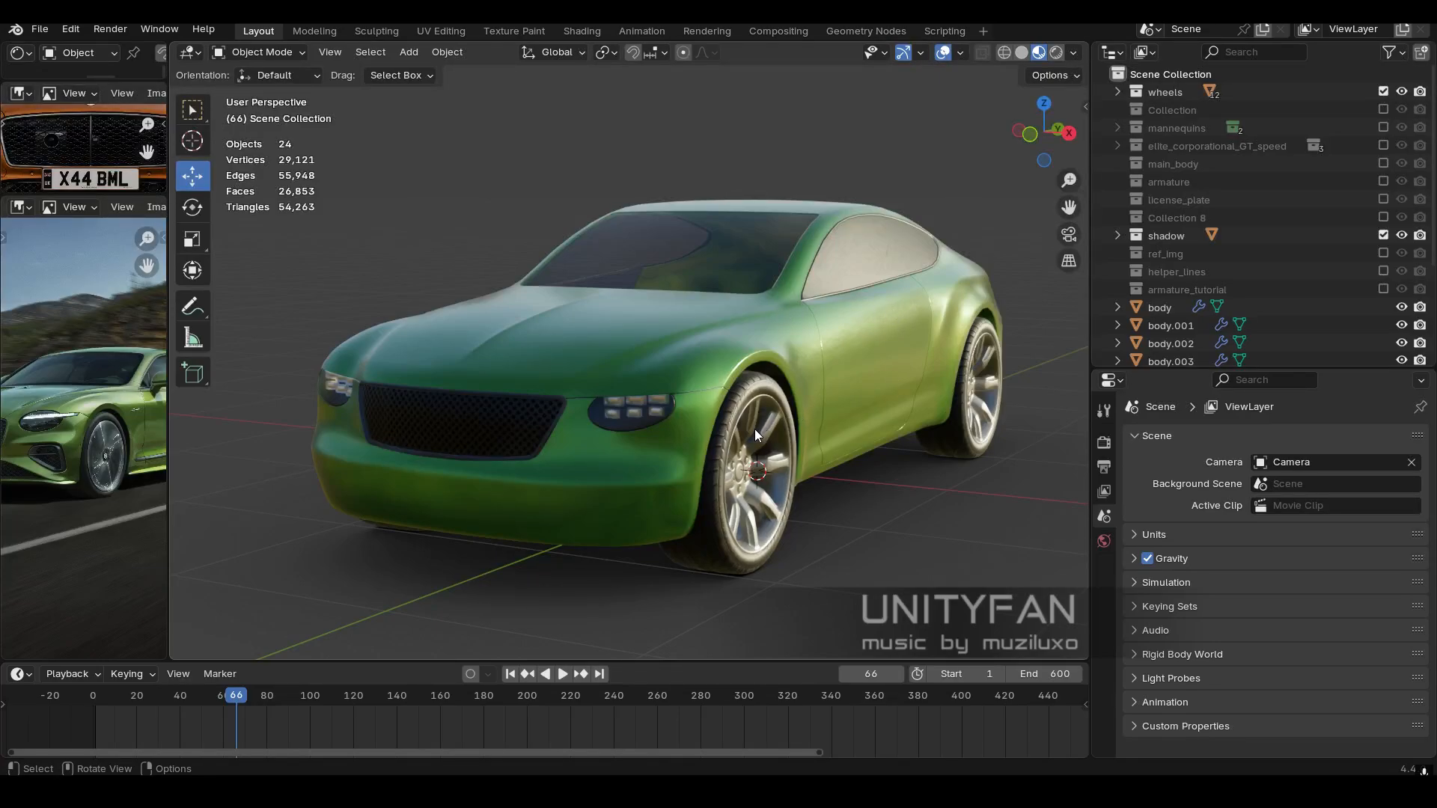
middle_drag(792, 442, 717, 428)
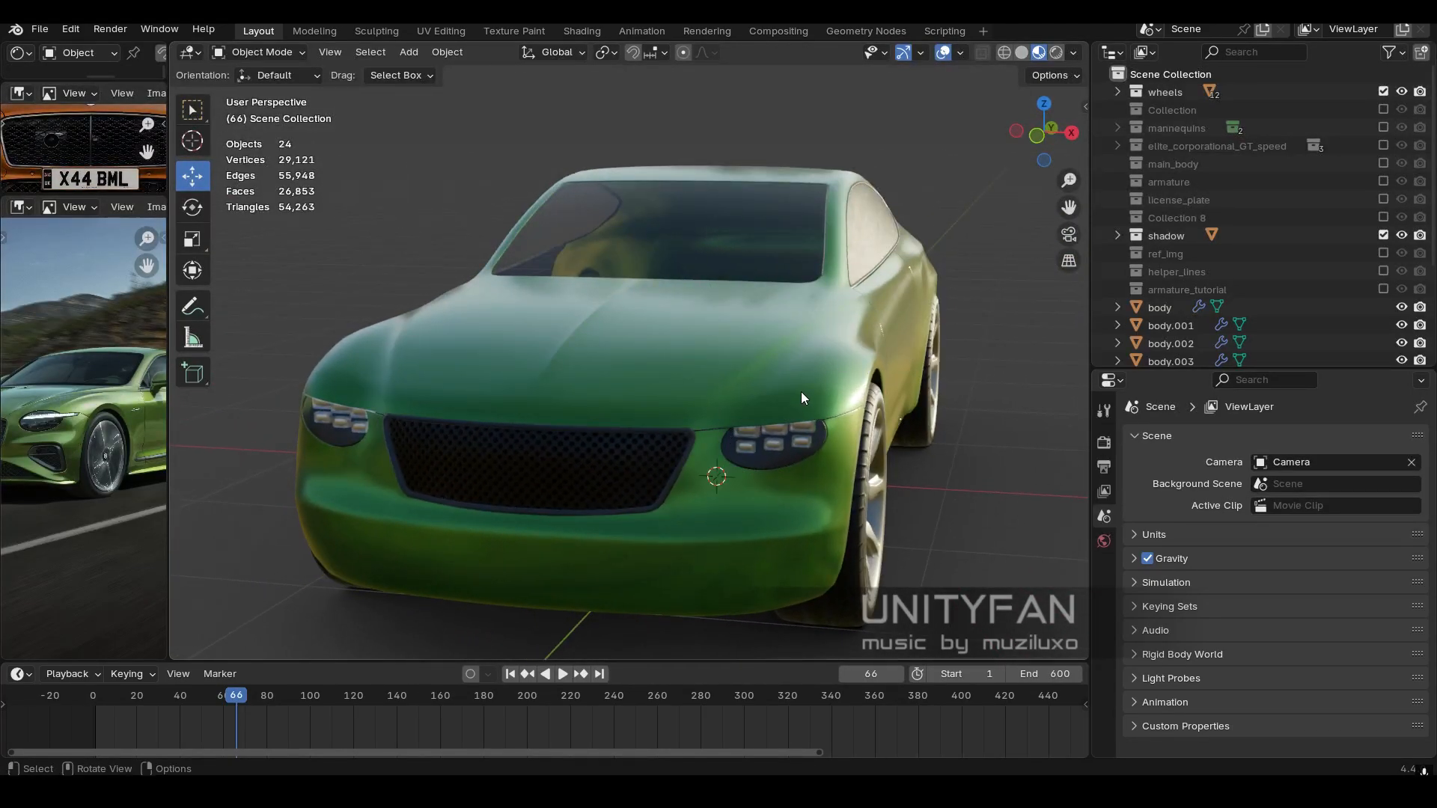
middle_drag(802, 397, 934, 298)
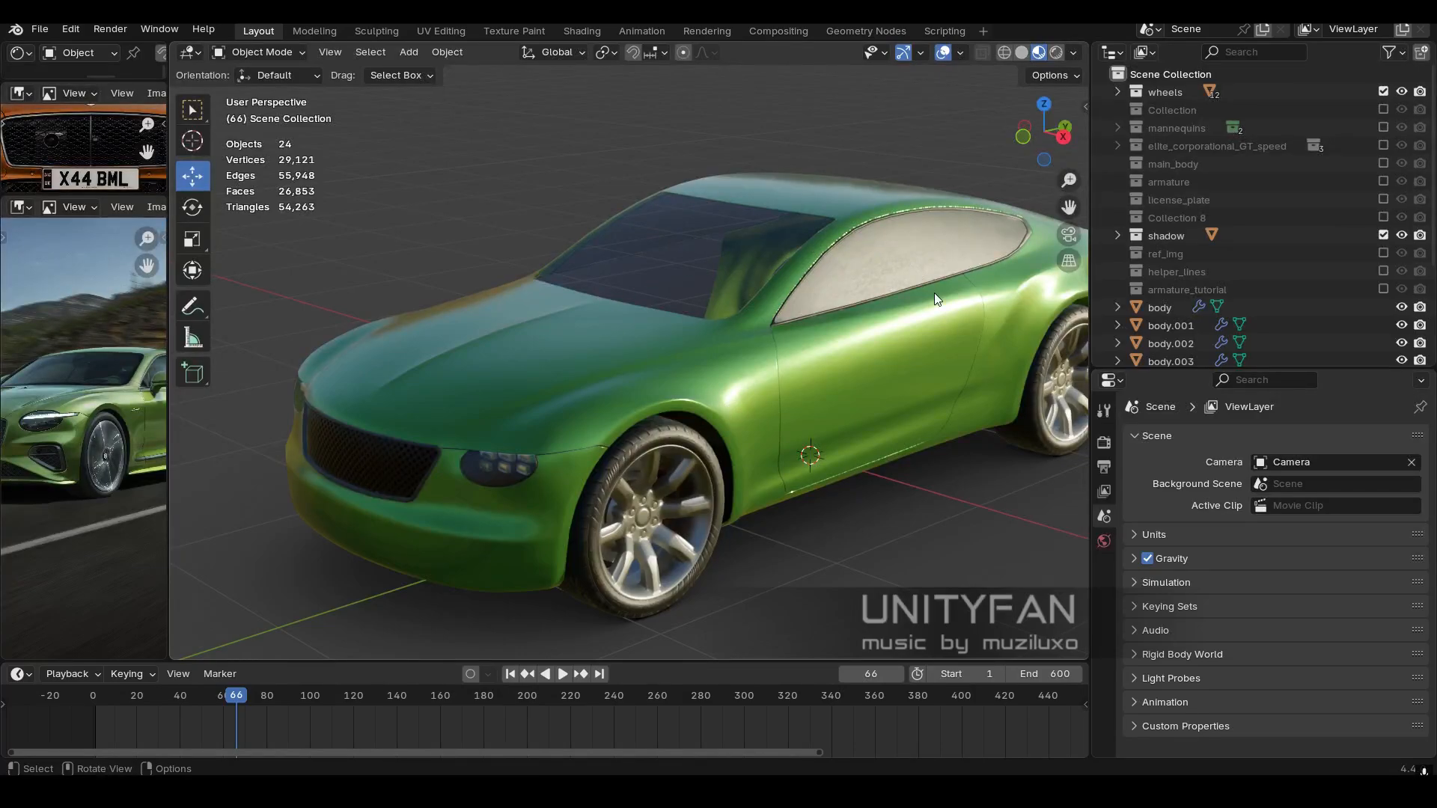
middle_drag(841, 446, 710, 459)
scroll(666, 443, down, 2)
scroll(649, 438, up, 1)
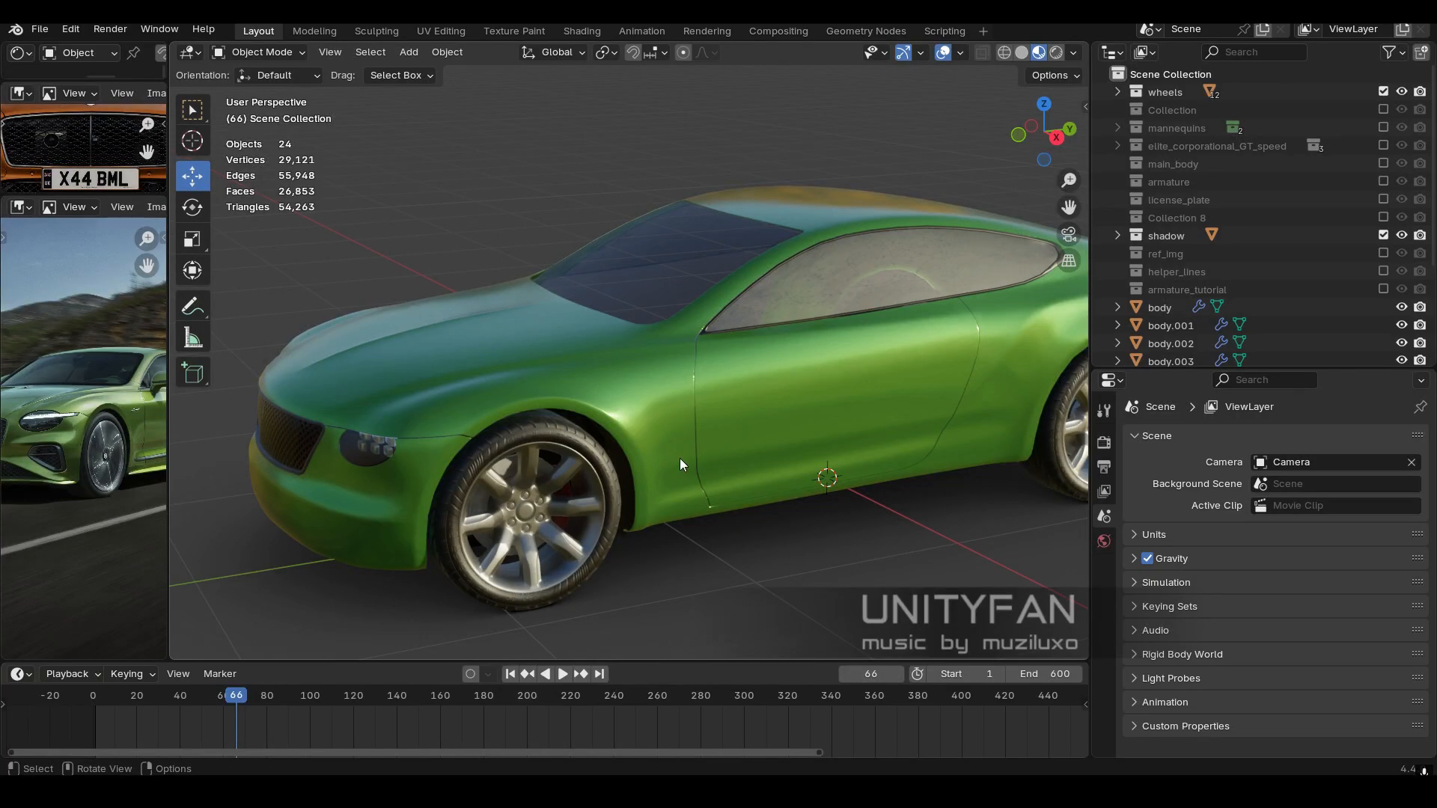
middle_drag(589, 460, 640, 453)
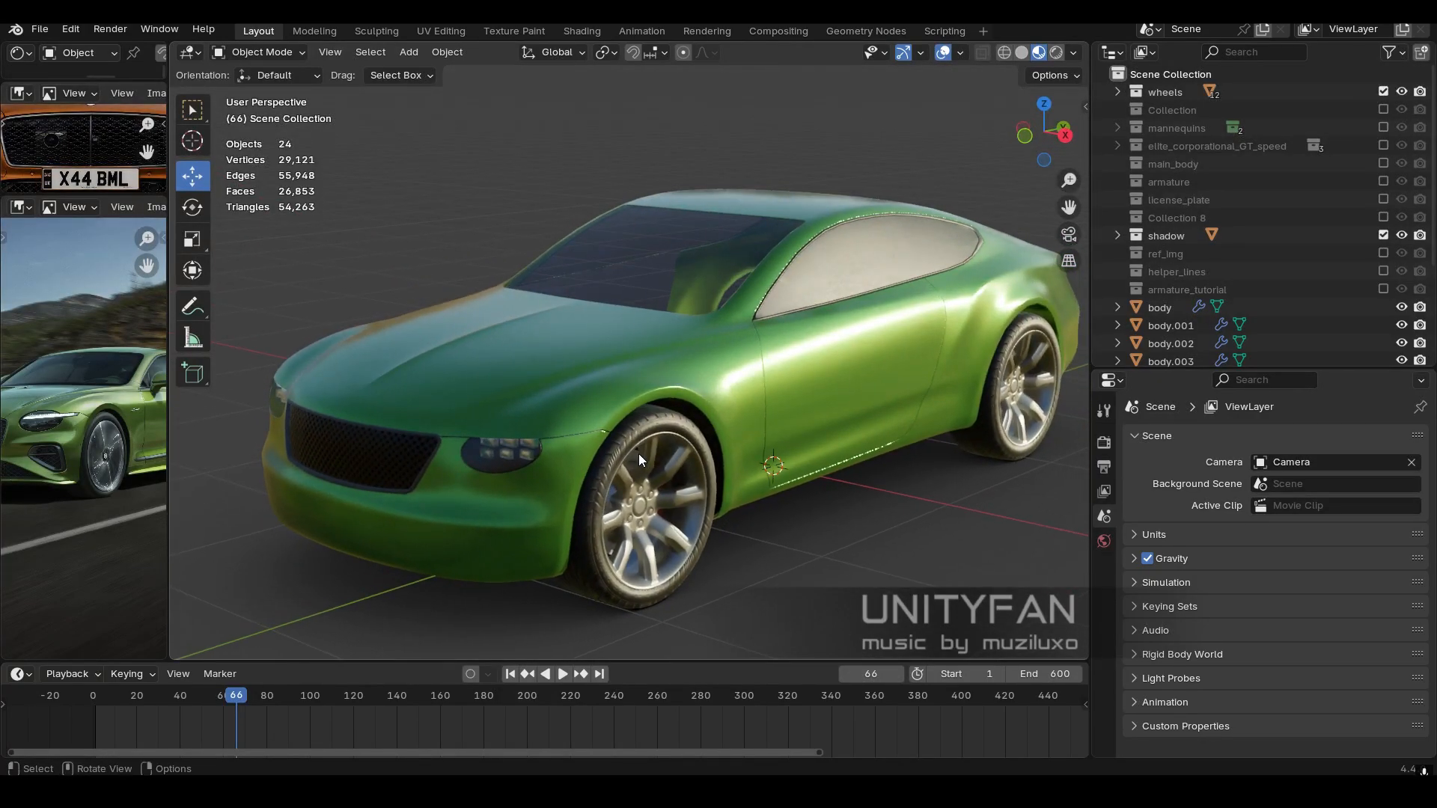
scroll(640, 448, up, 1)
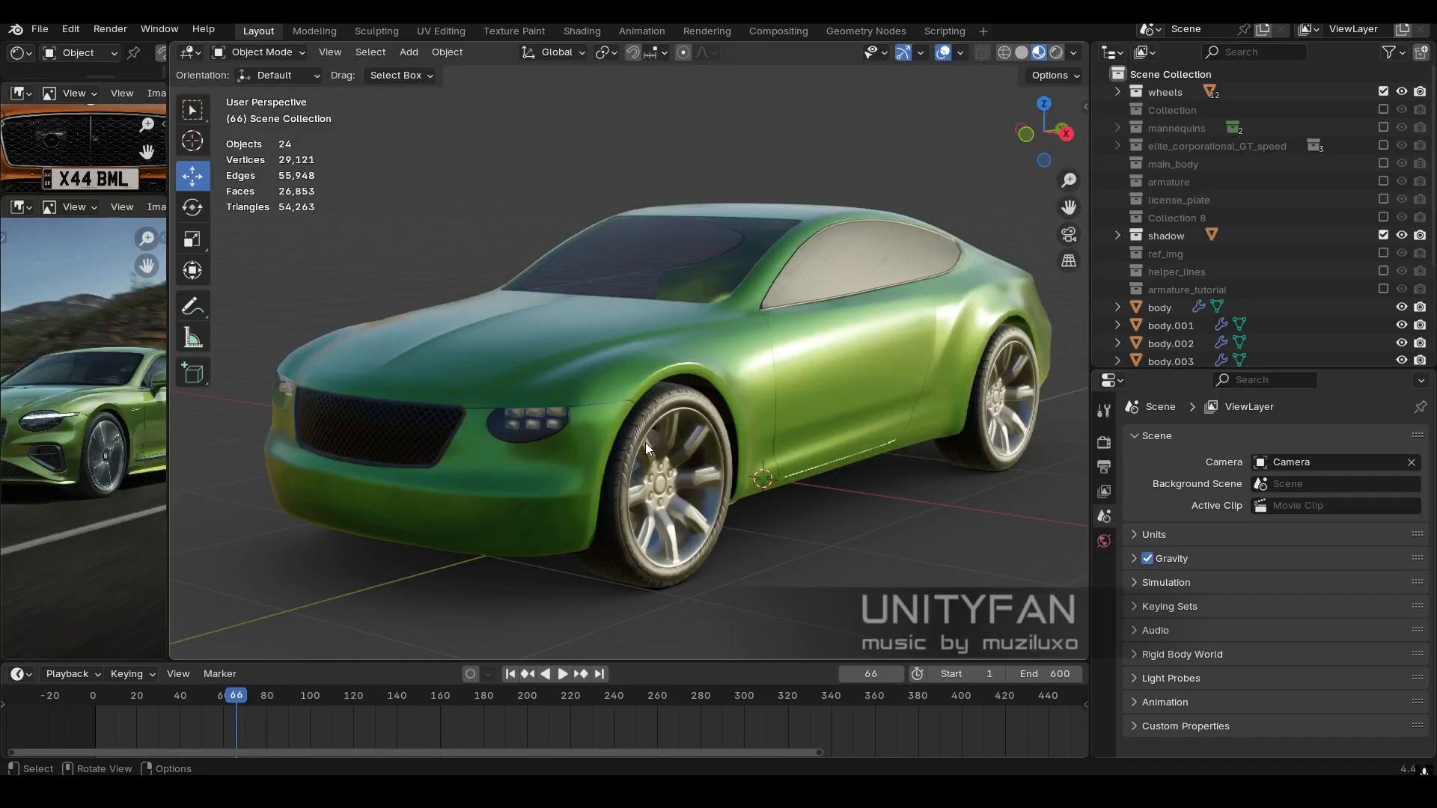
scroll(646, 442, up, 1)
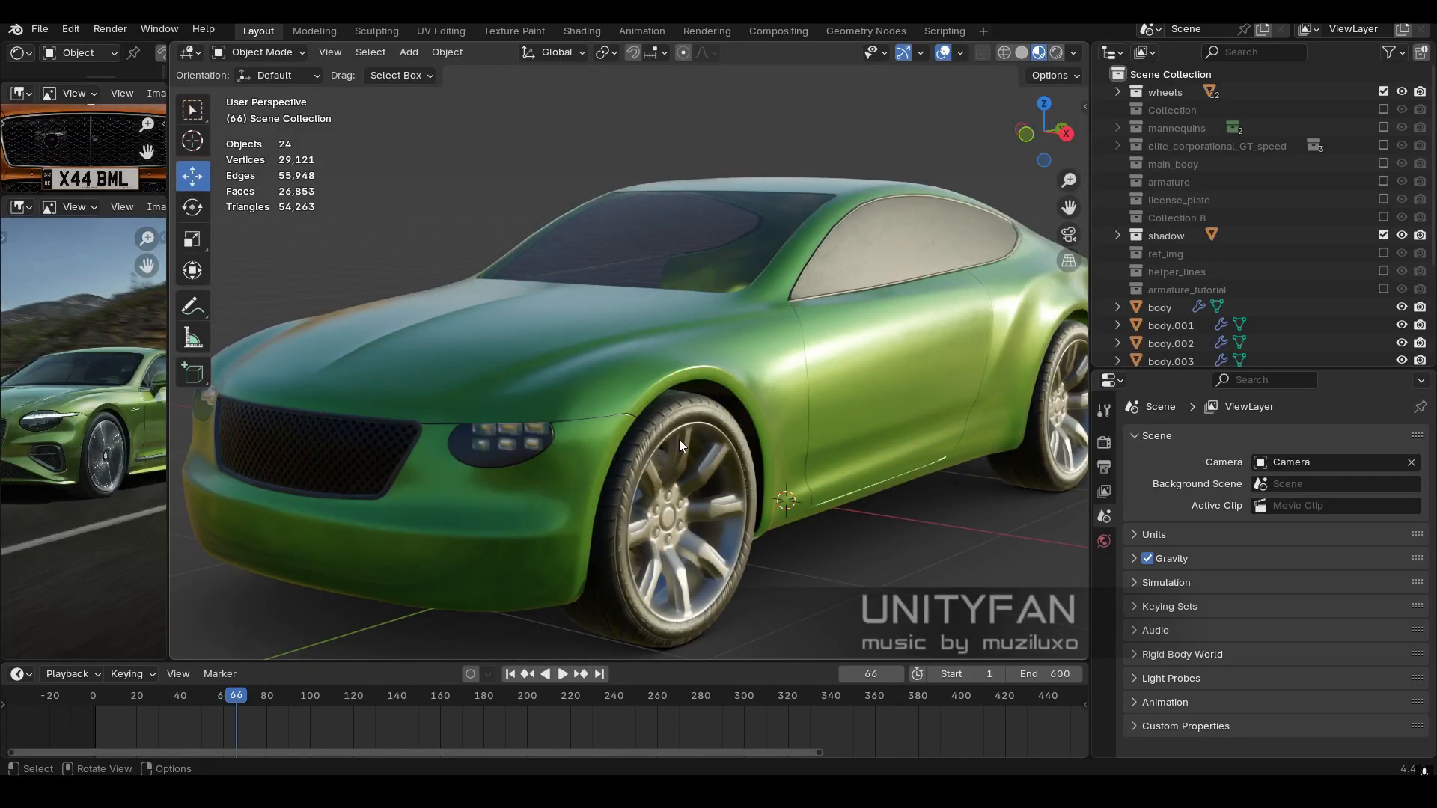
scroll(680, 434, down, 1)
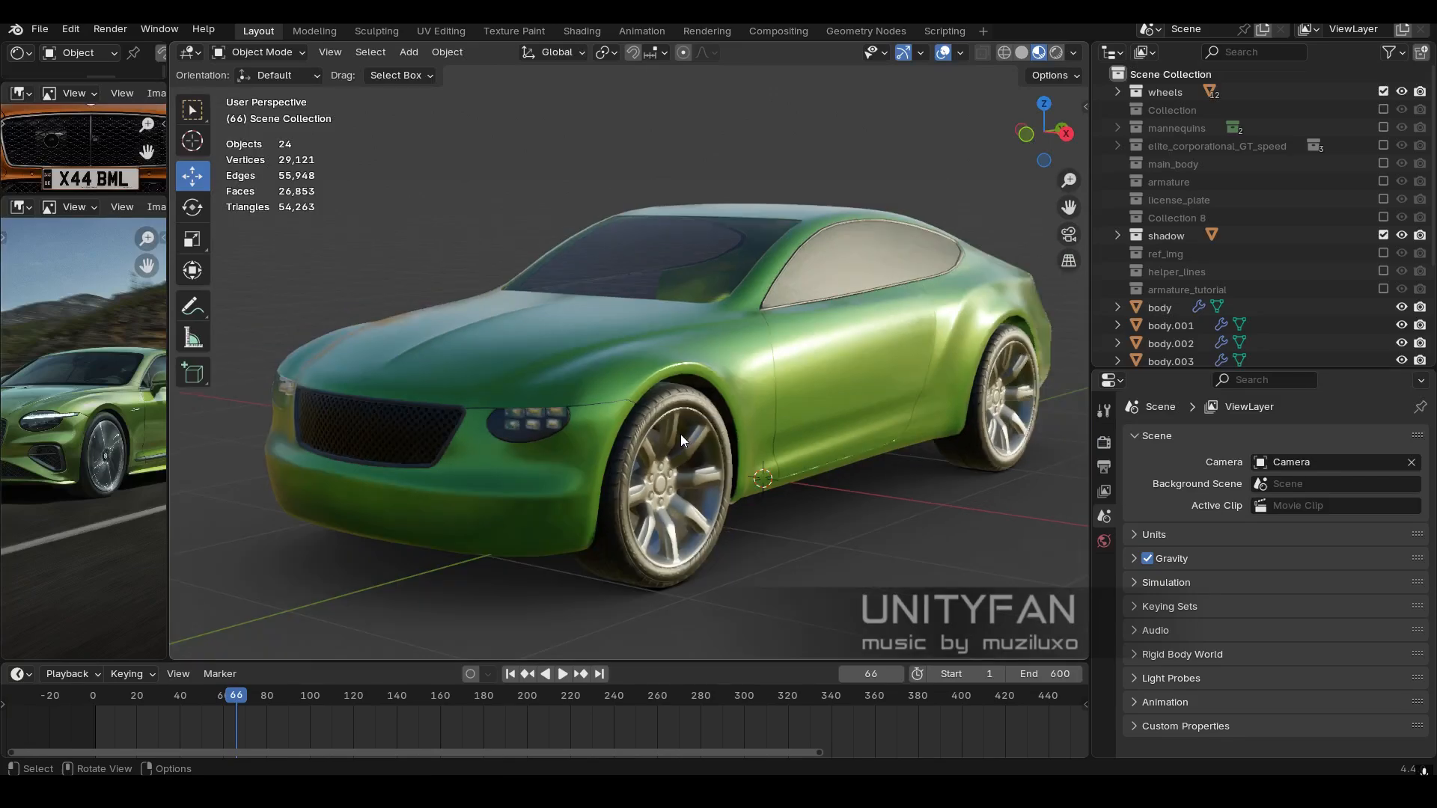
mouse_move(680, 434)
middle_down()
mouse_move(681, 454)
mouse_move(608, 442)
mouse_move(538, 454)
mouse_move(670, 448)
middle_up()
scroll(671, 448, up, 1)
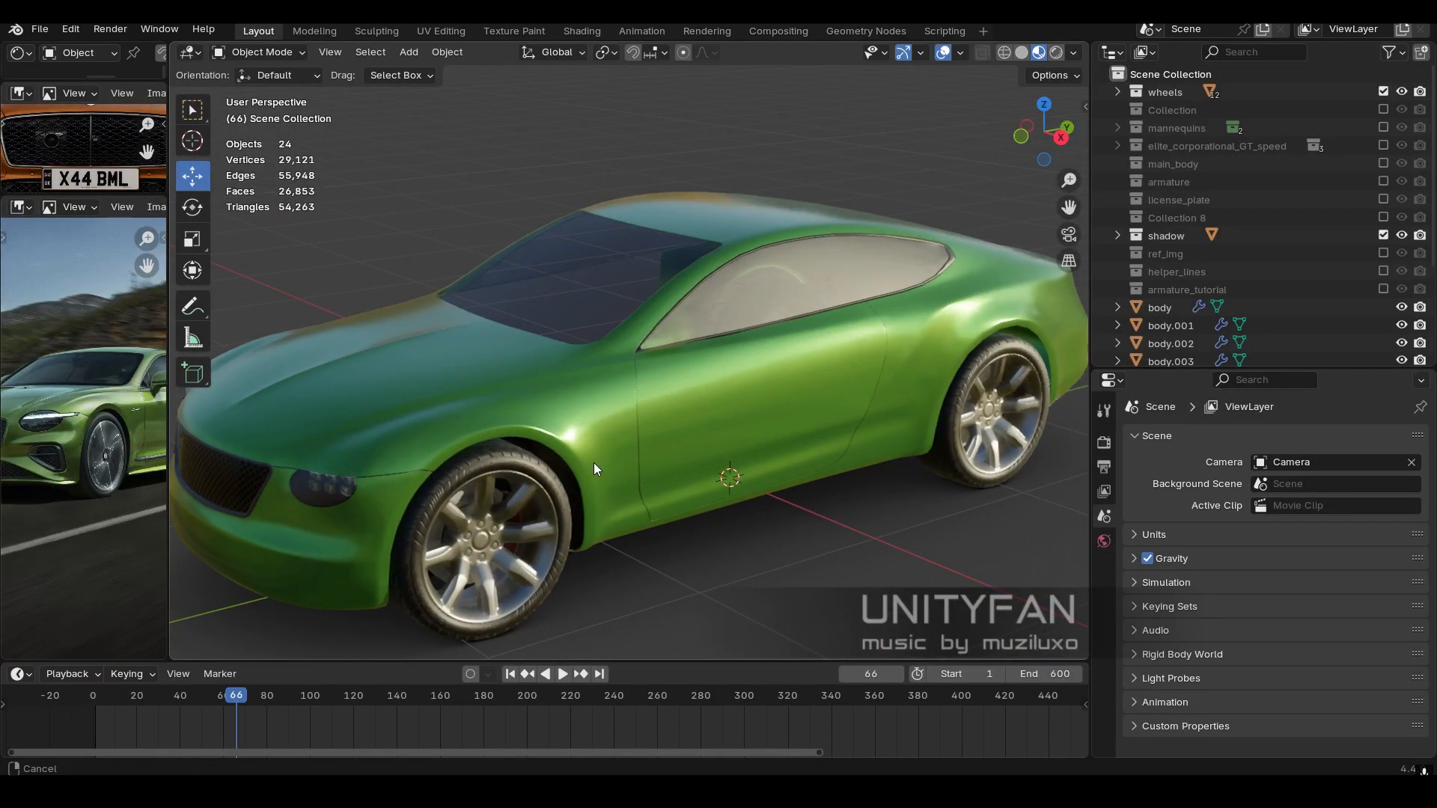
scroll(610, 461, up, 3)
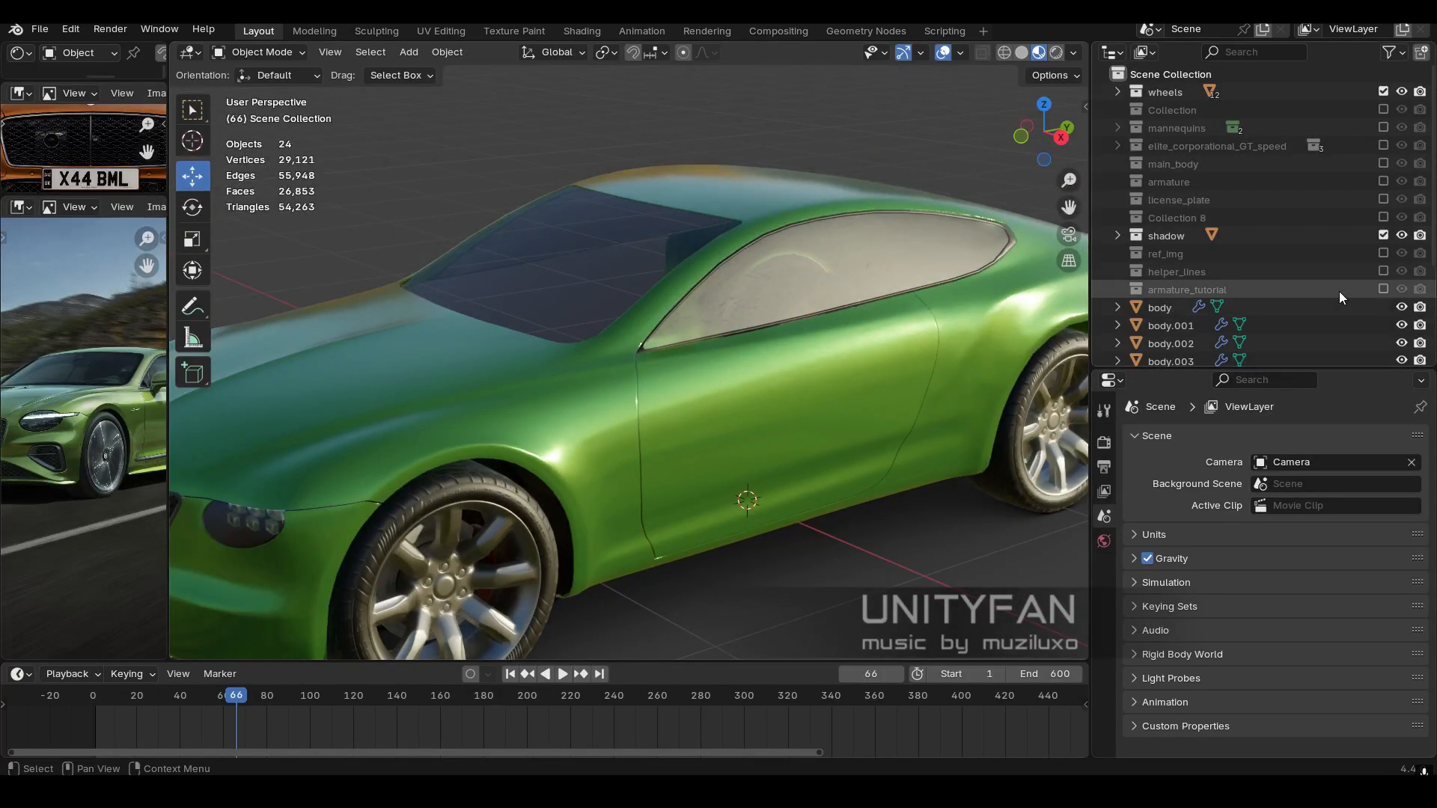
Enable the armature_tutorial collection and delete the Armature_tutorial object inside it.
click(1382, 290)
click(1212, 308)
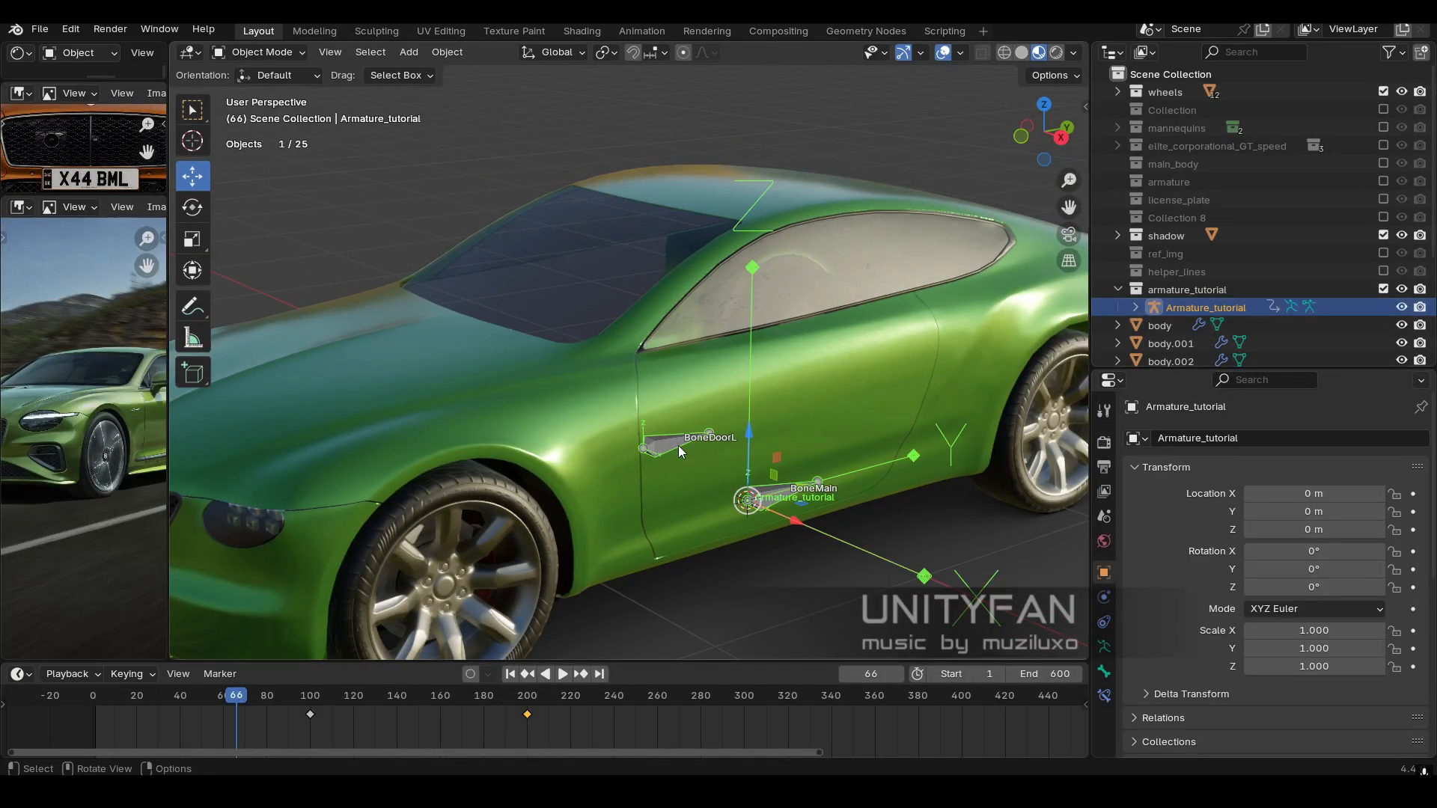
key(x)
click(678, 446)
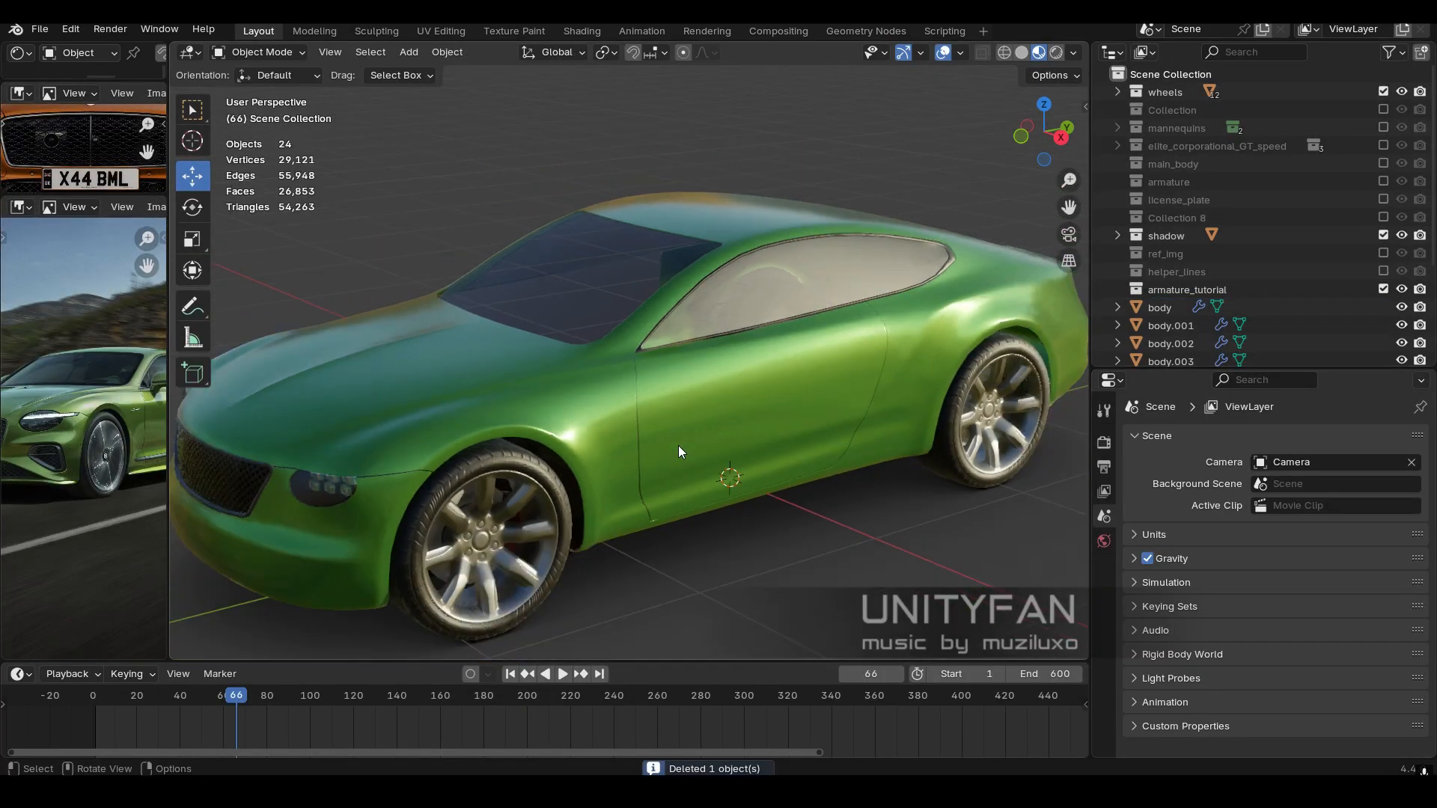
Remove the leftover vertex group from the car's door panel body.009 and deselect the panel.
middle_drag(678, 446, 793, 357)
click(794, 356)
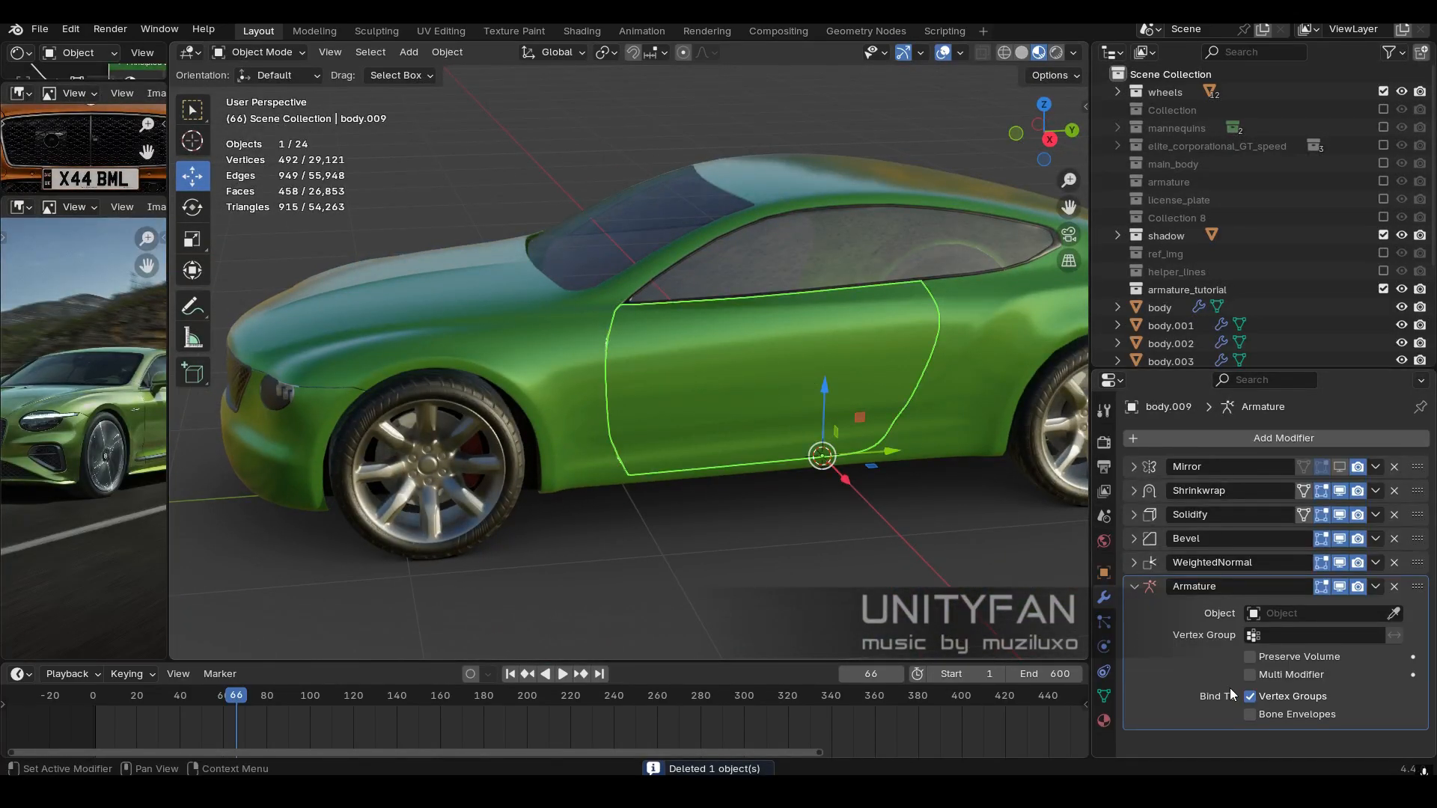
click(1103, 696)
click(1413, 512)
scroll(762, 458, down, 3)
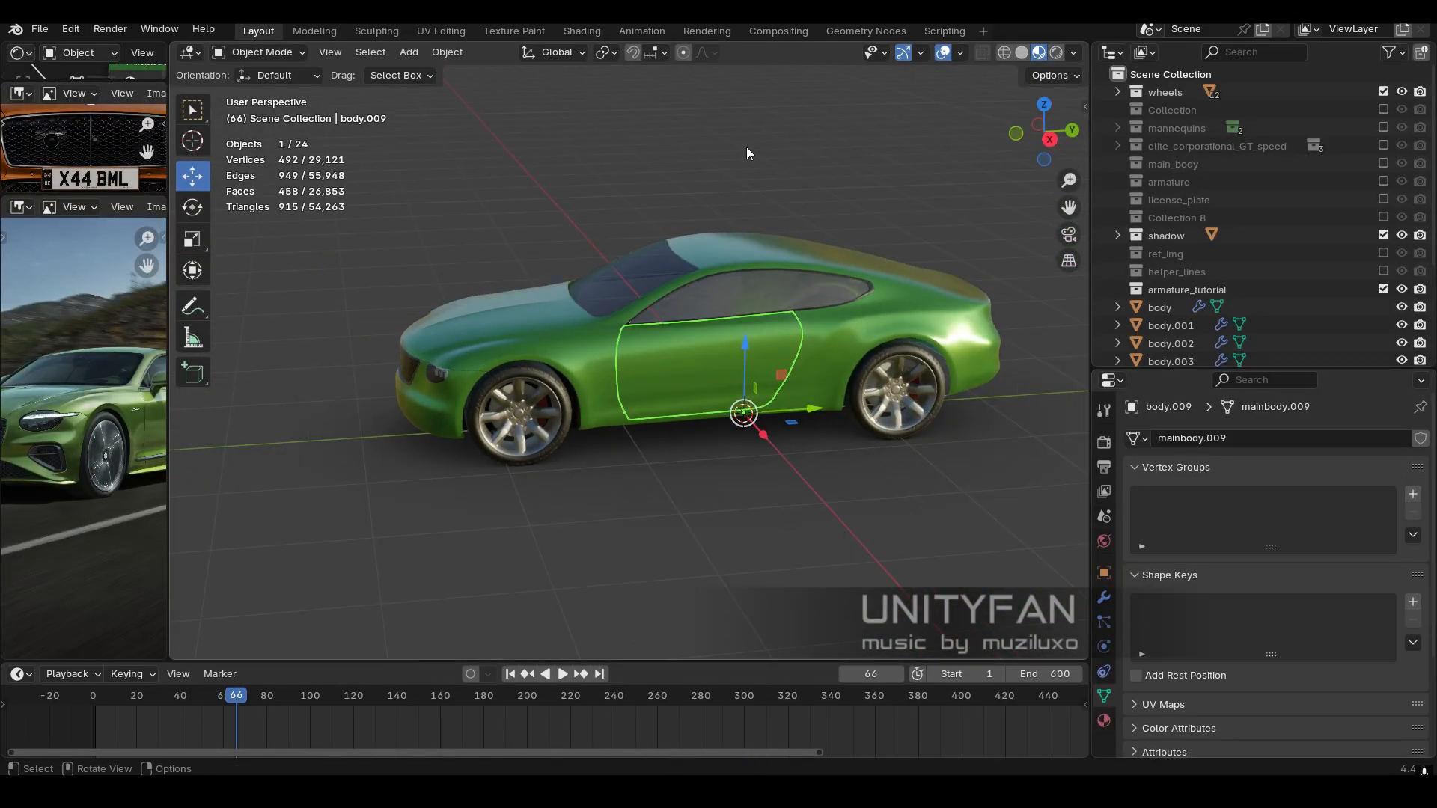
click(747, 147)
Display the car in Solid shading and select the main body shell to examine its extent.
scroll(698, 318, up, 2)
middle_drag(657, 380, 717, 375)
key(z)
click(857, 379)
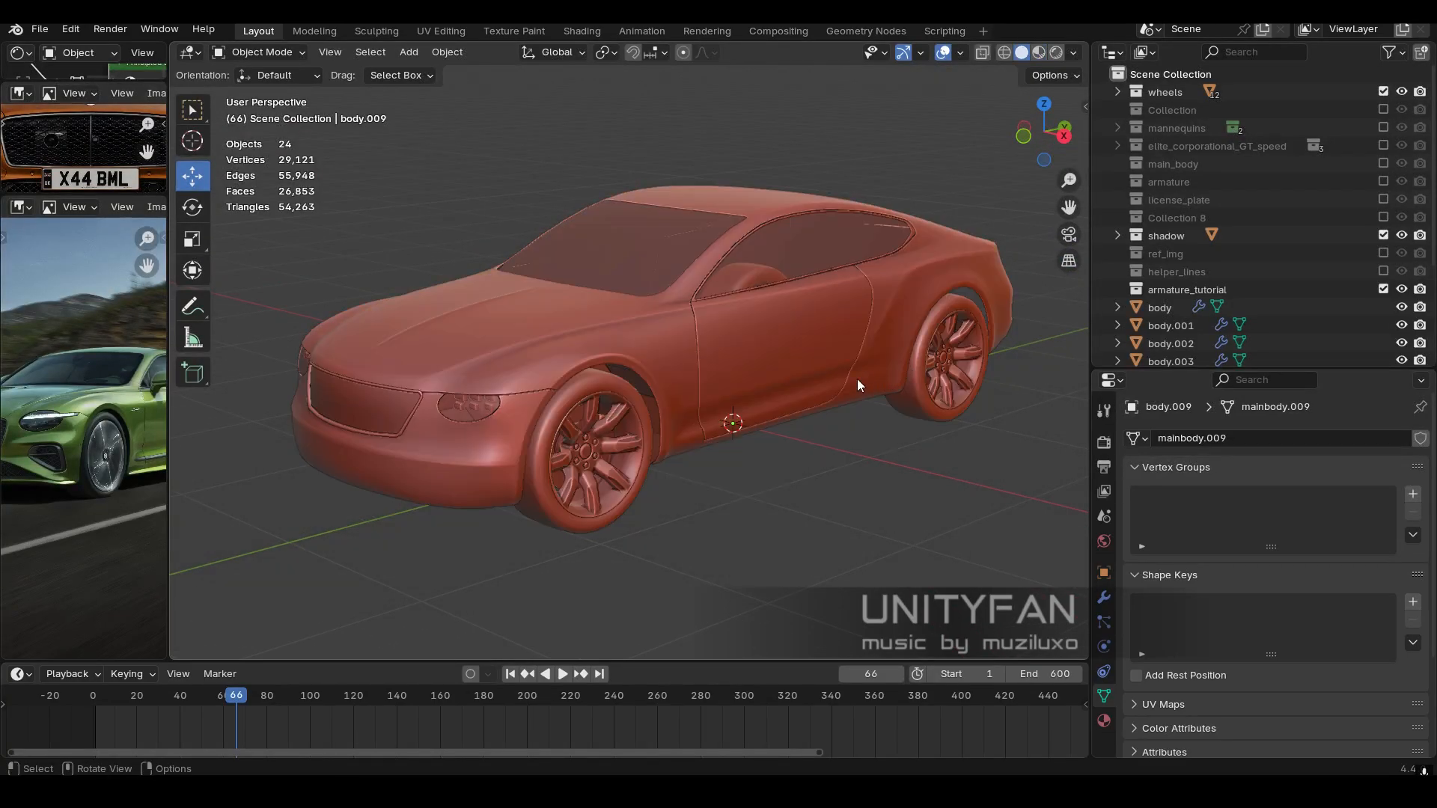
mouse_move(857, 378)
middle_down()
mouse_move(631, 385)
mouse_move(775, 411)
mouse_move(747, 339)
middle_up()
scroll(801, 398, up, 2)
click(723, 390)
scroll(739, 410, down, 3)
click(765, 370)
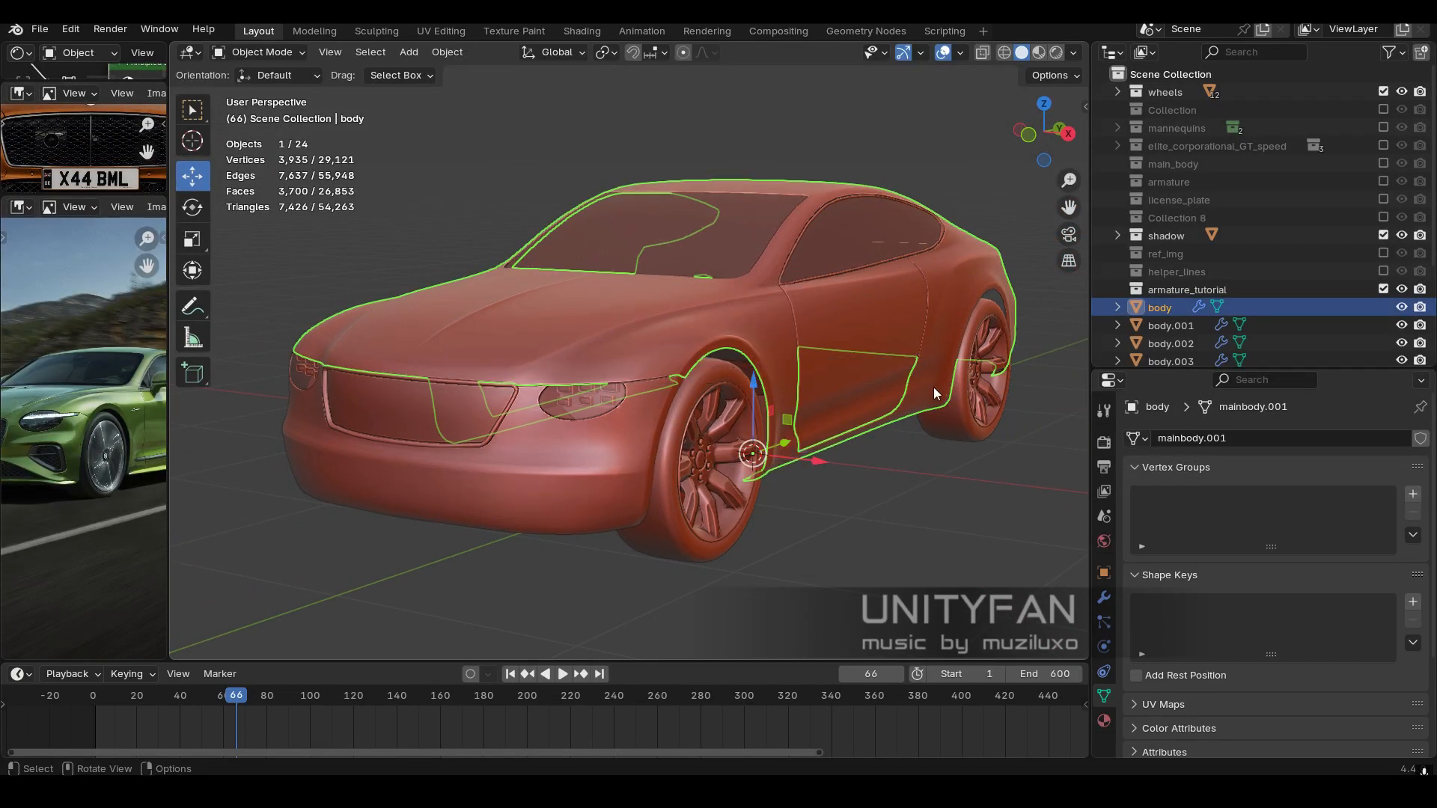
Select the door panel and compare it in Material Preview and Solid shading.
middle_drag(932, 387, 868, 393)
key(z)
click(882, 494)
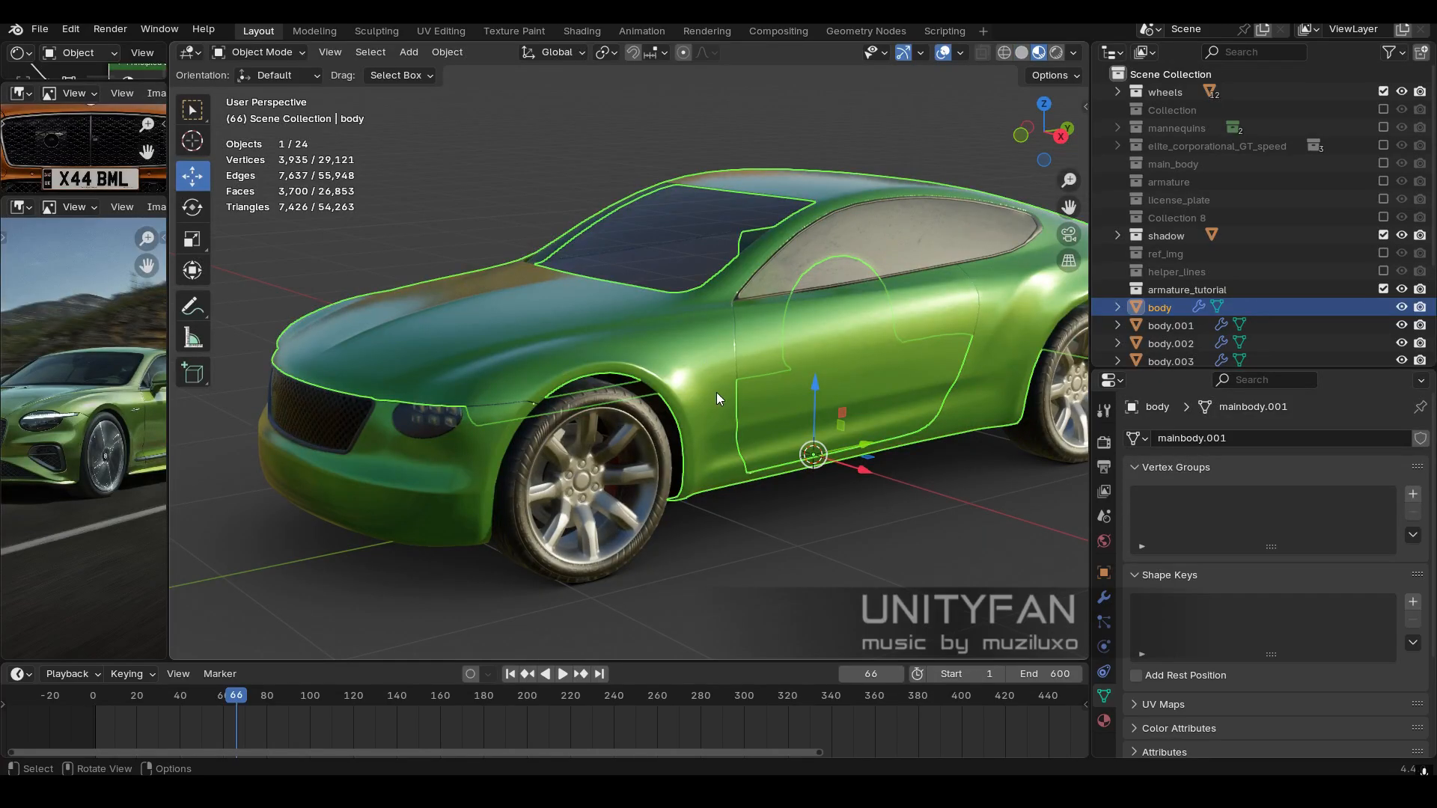
click(819, 357)
middle_drag(883, 382, 775, 407)
scroll(720, 351, up, 3)
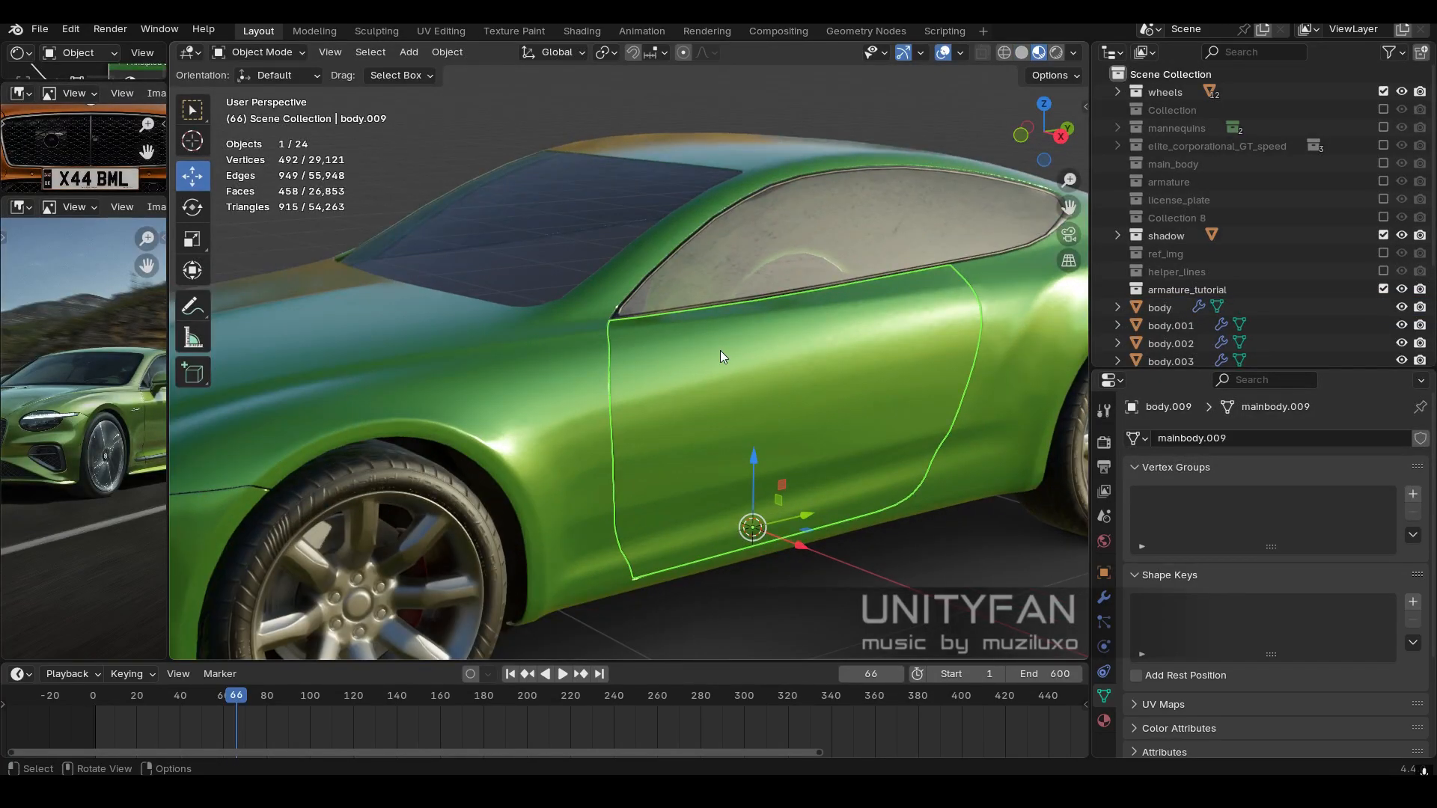
middle_drag(923, 406, 896, 423)
key(z)
click(985, 419)
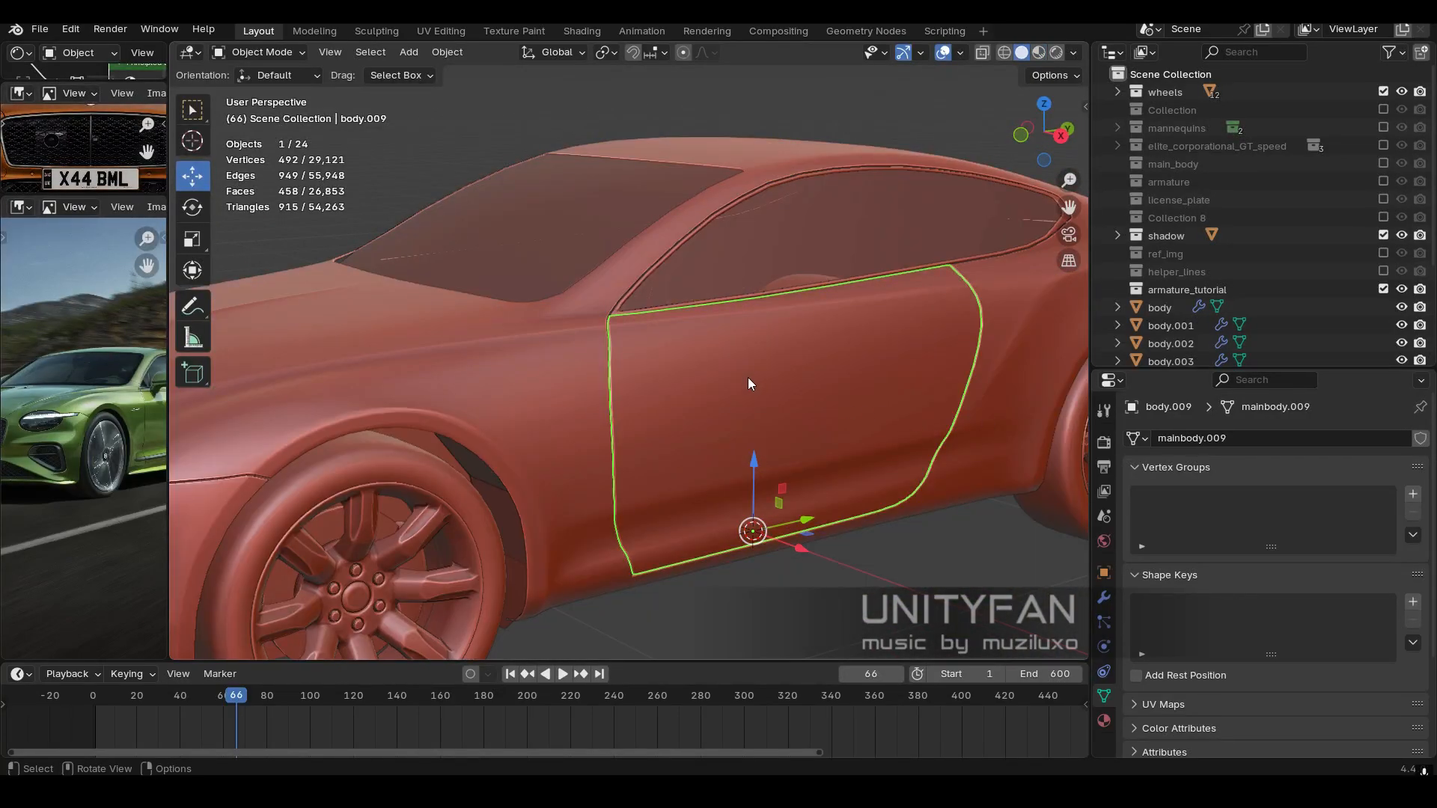
Alternate the selection between the main body and the door panel to examine how the parts are separated.
click(577, 391)
click(820, 416)
scroll(820, 417, down, 2)
middle_drag(820, 416, 732, 445)
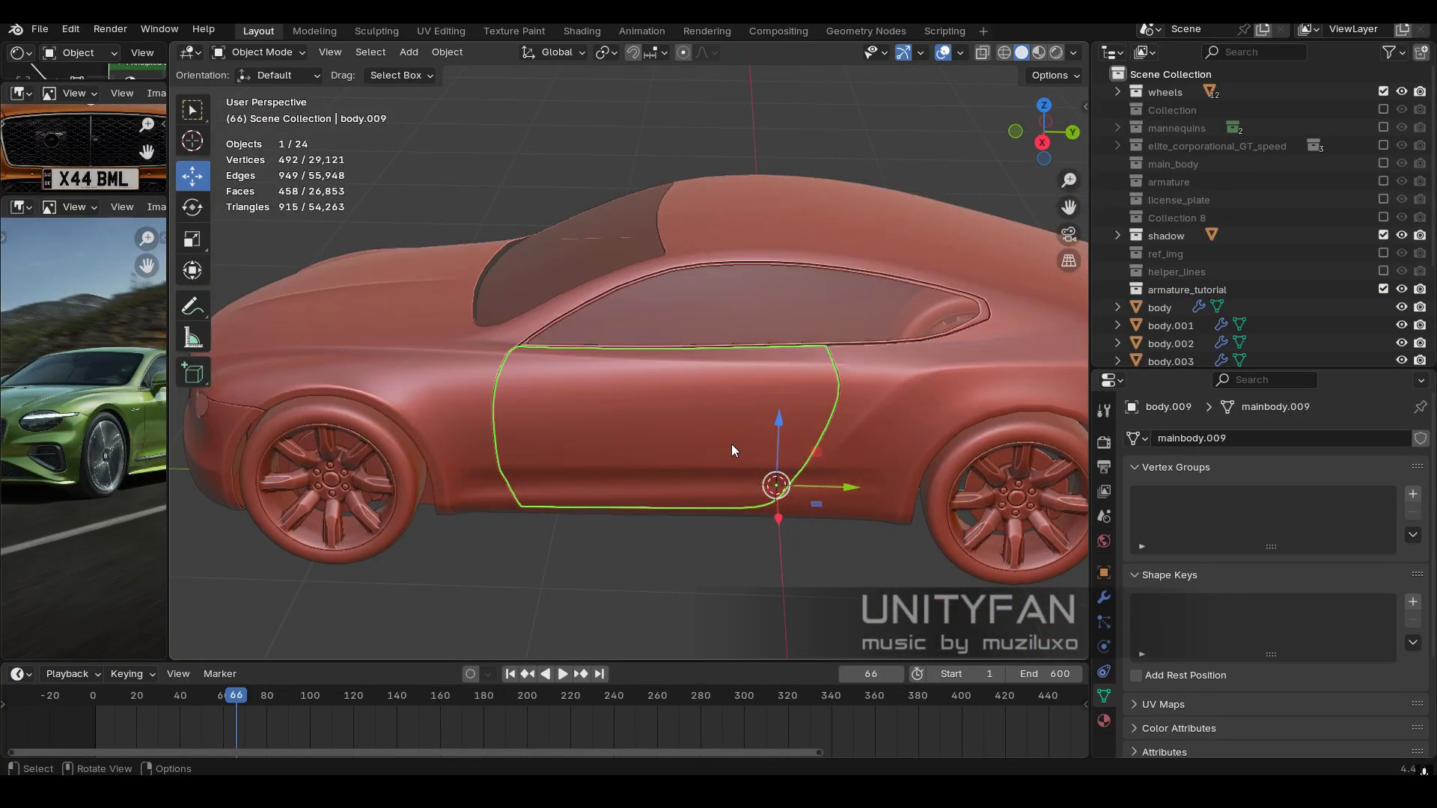
key(z)
click(821, 449)
click(645, 455)
middle_drag(645, 455, 715, 422)
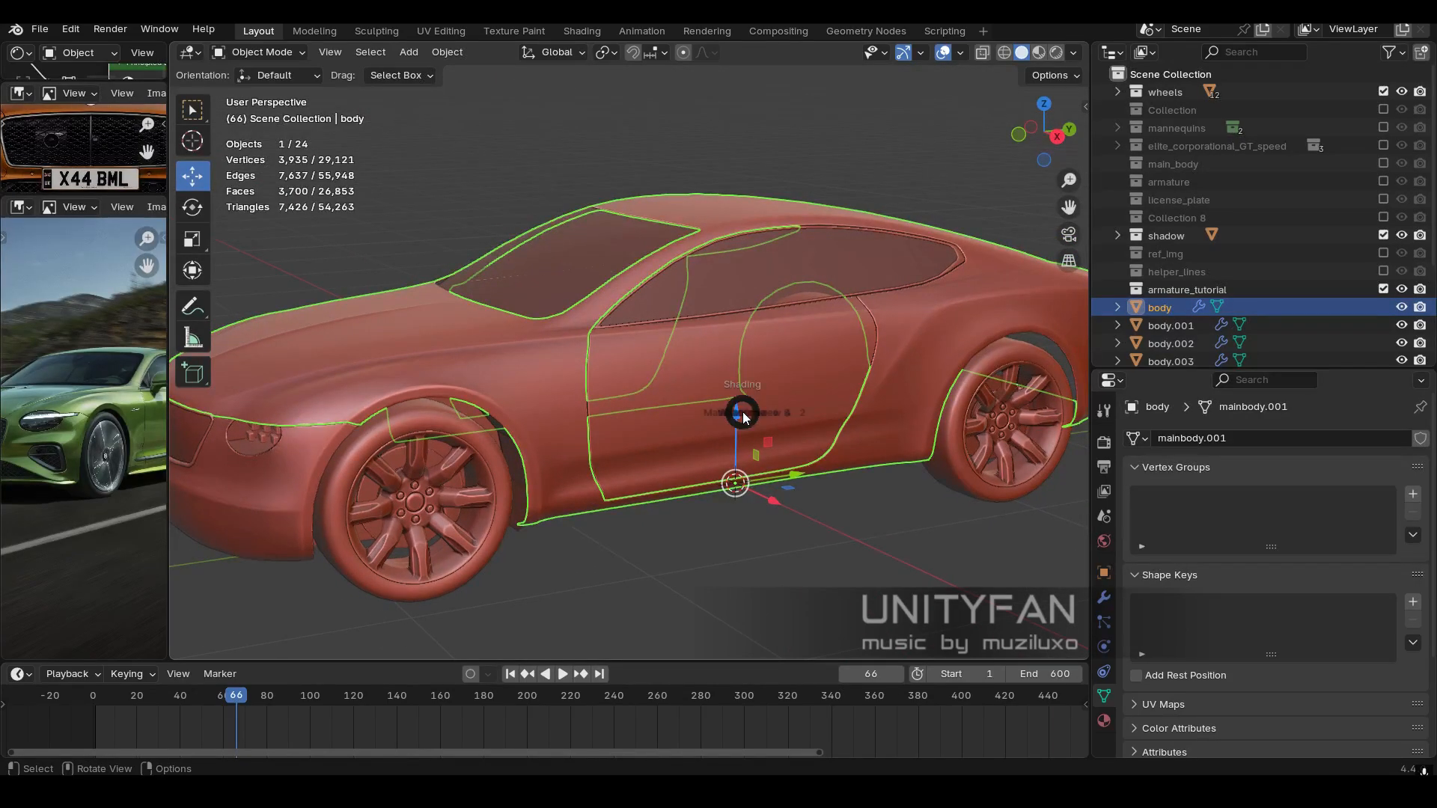
Set the viewport shading back to Material Preview and deselect the car body.
click(747, 511)
middle_drag(748, 511, 802, 480)
click(930, 230)
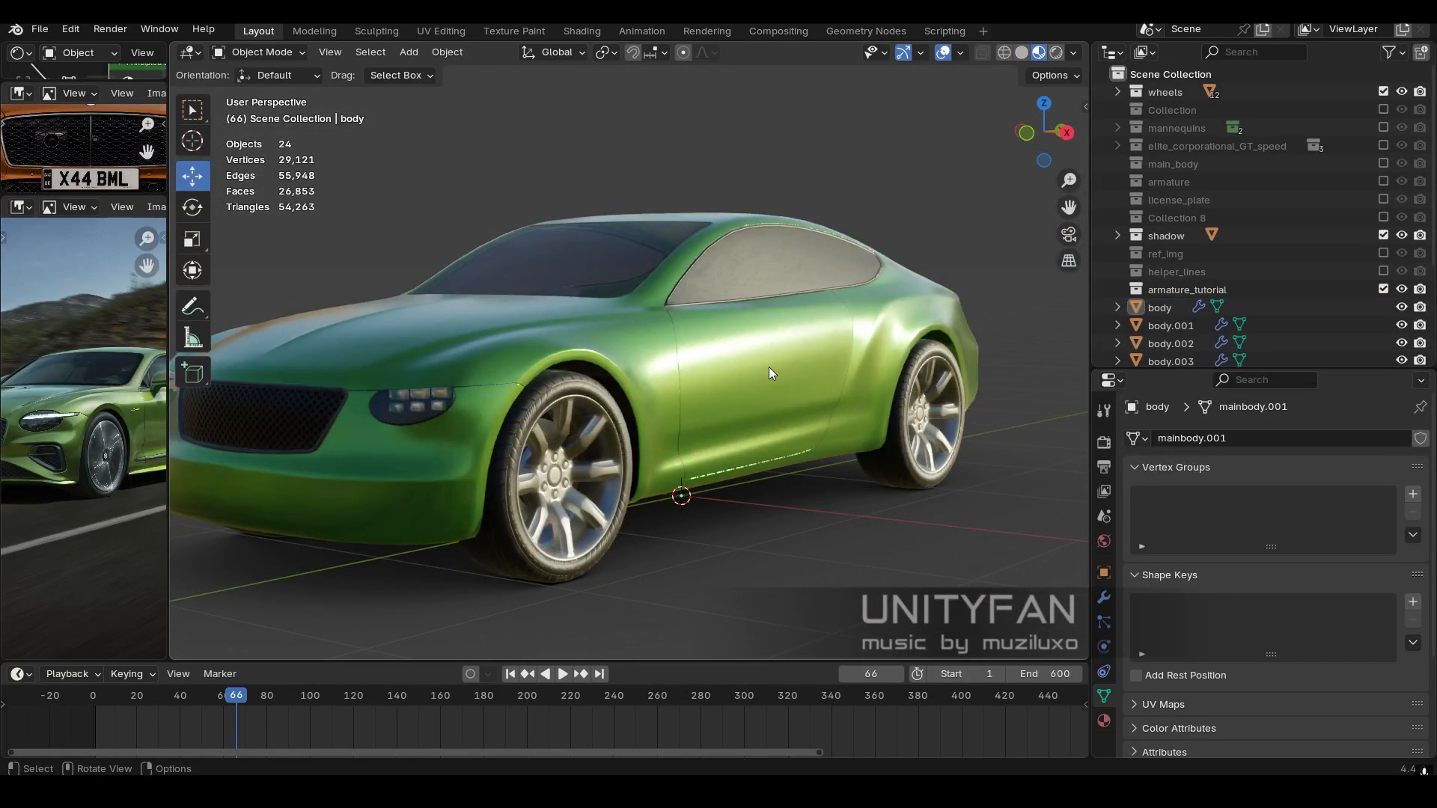
middle_drag(769, 366, 581, 367)
scroll(759, 399, up, 3)
middle_drag(707, 478, 771, 456)
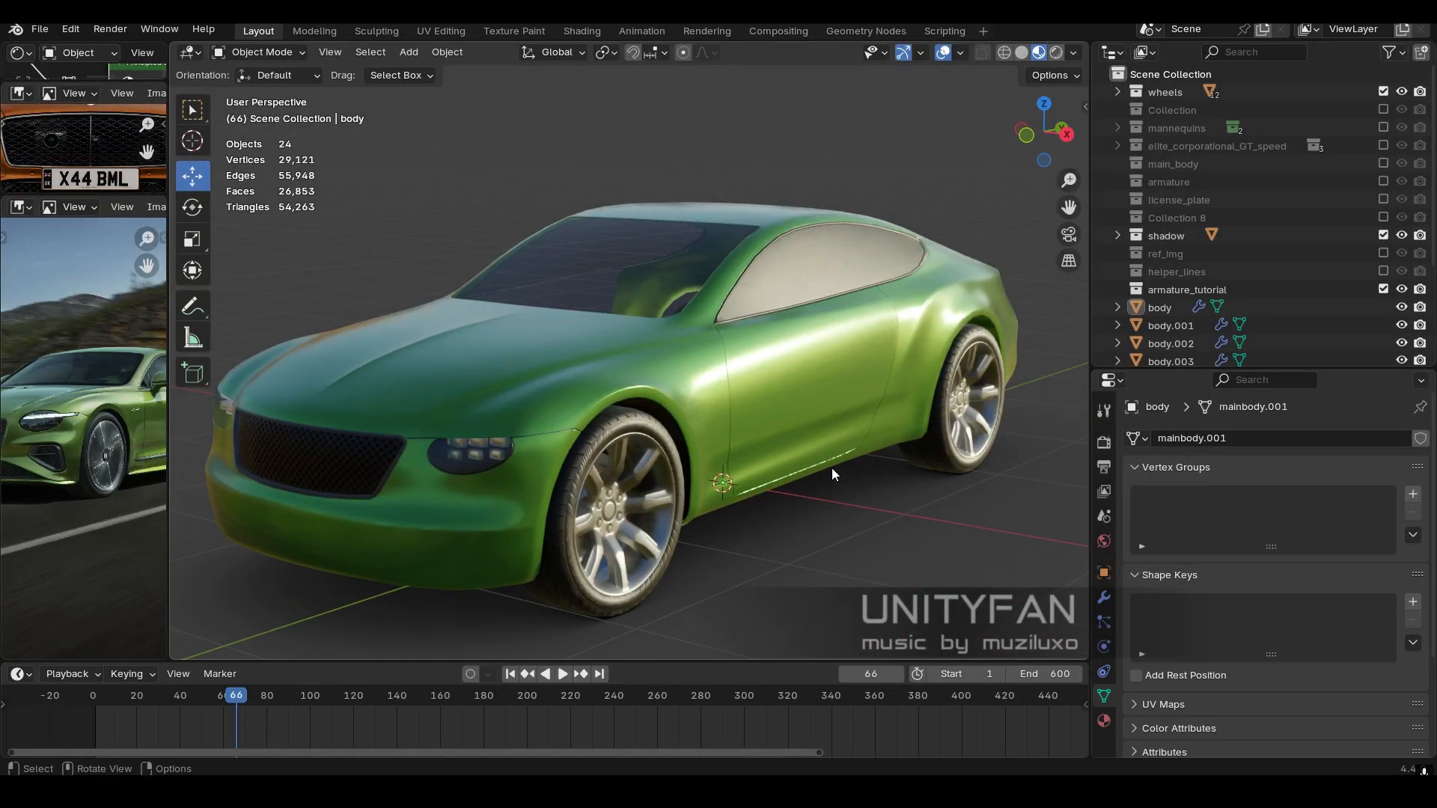
Move the timeline's current frame to 50 and leave the animation playback stopped.
click(214, 699)
key(space)
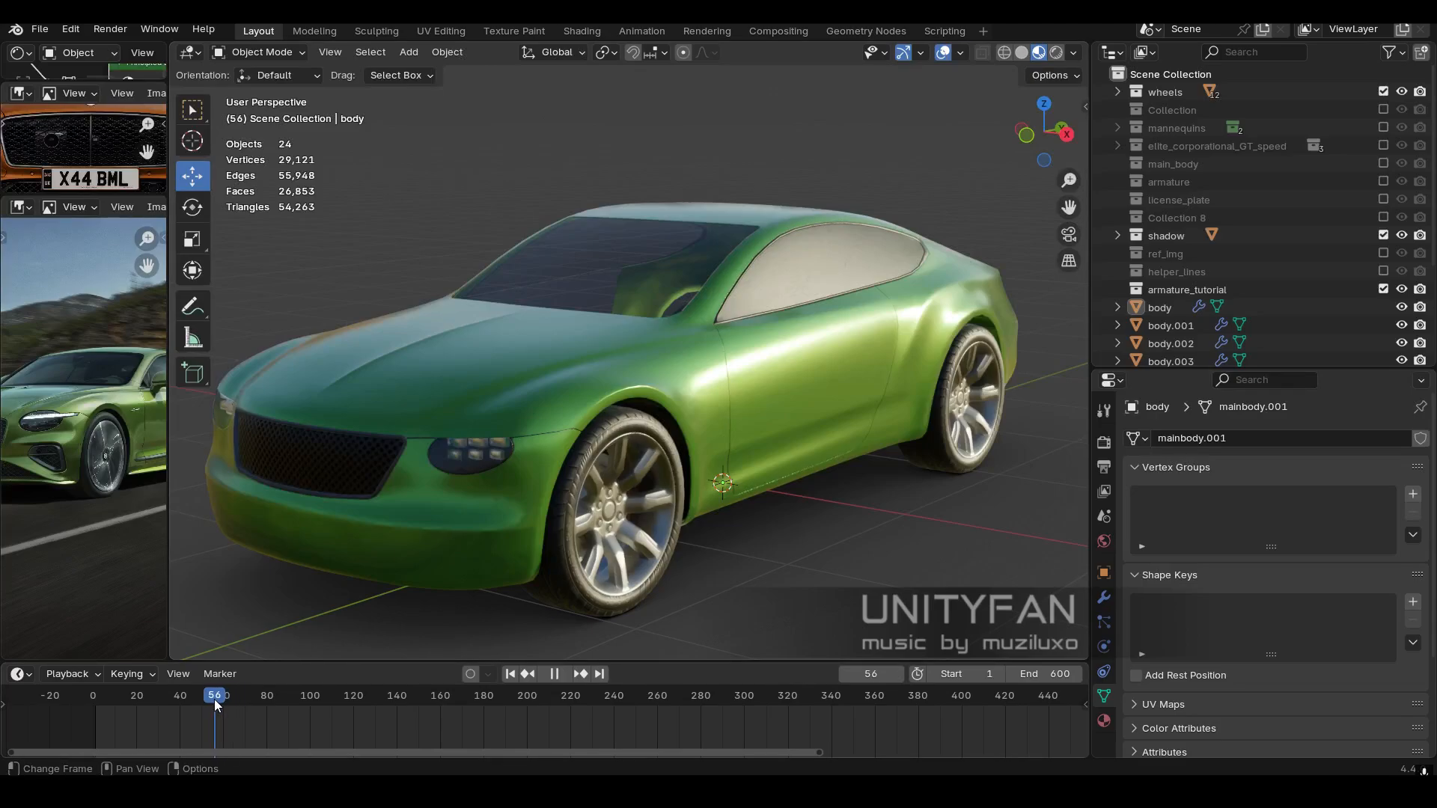
middle_drag(615, 437, 560, 441)
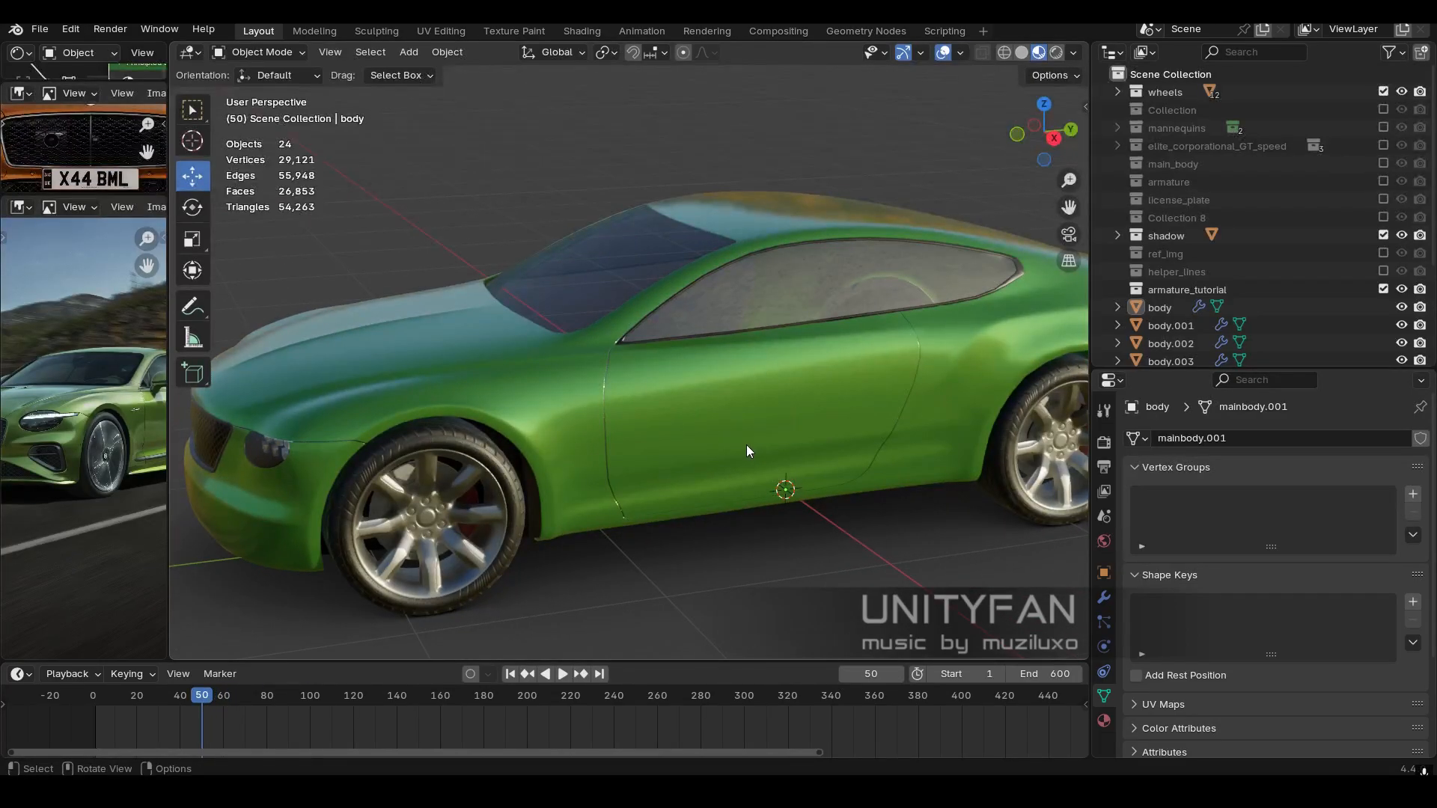
Make the empty armature_tutorial collection the active collection.
click(1237, 291)
middle_drag(632, 247, 738, 245)
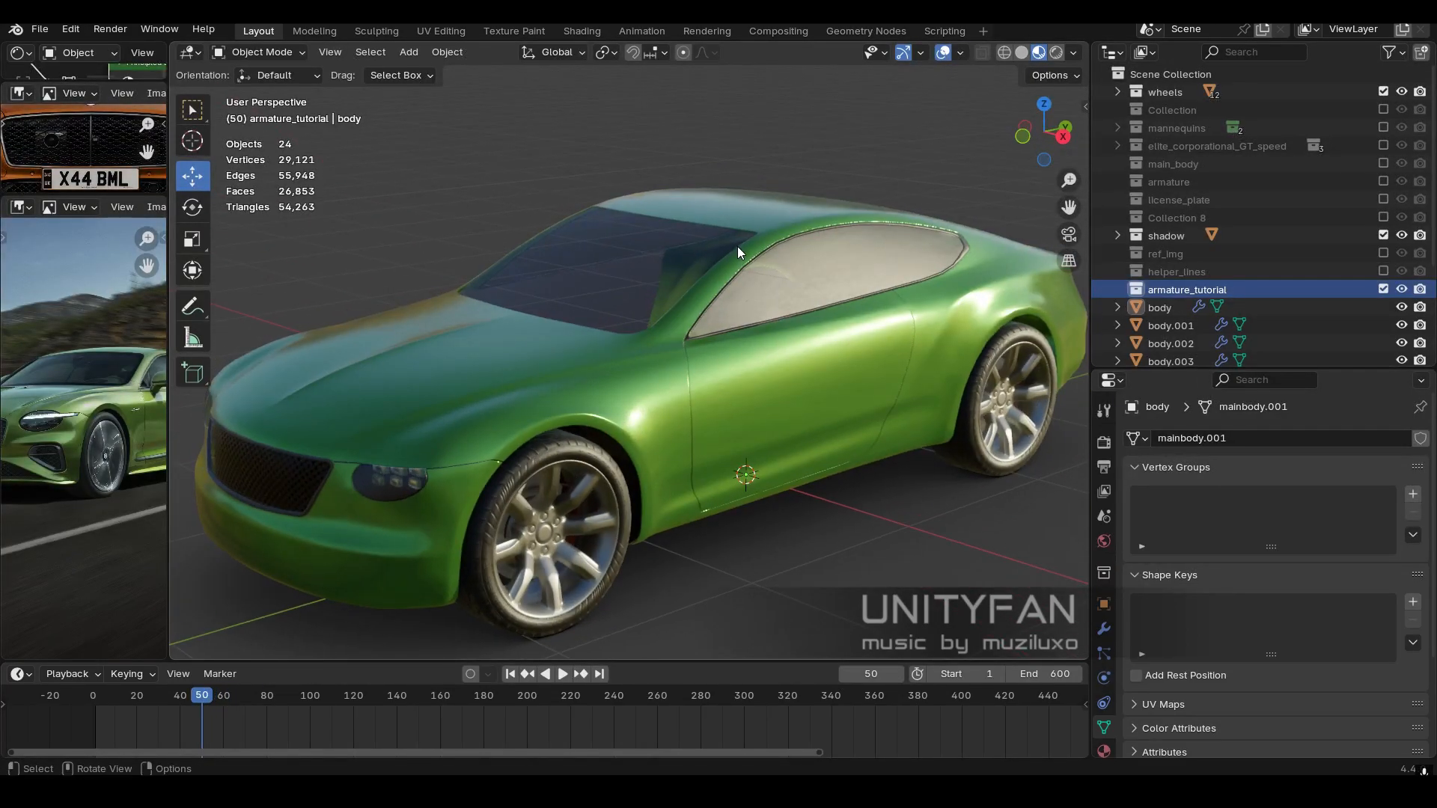
middle_drag(654, 316, 703, 311)
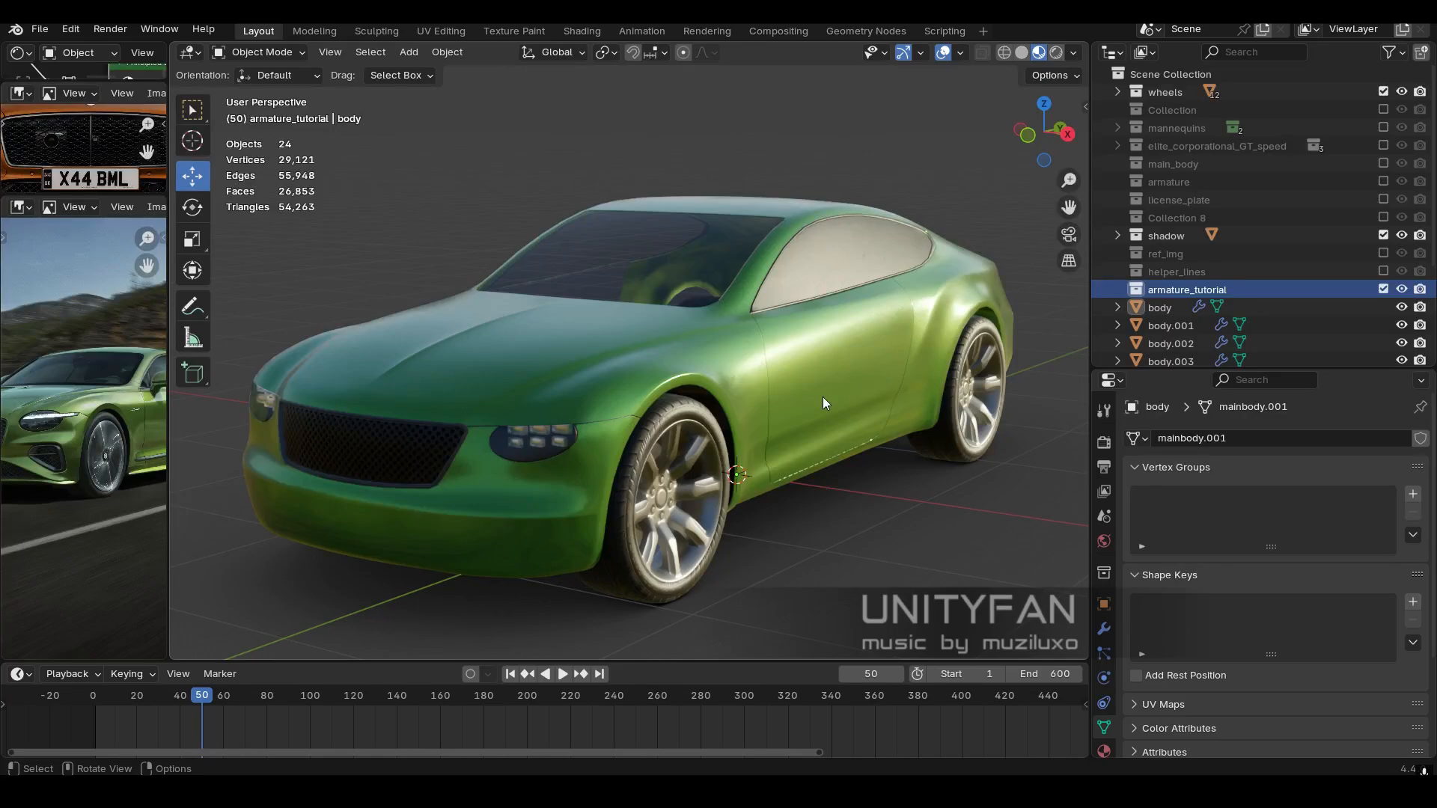
middle_drag(782, 407, 758, 416)
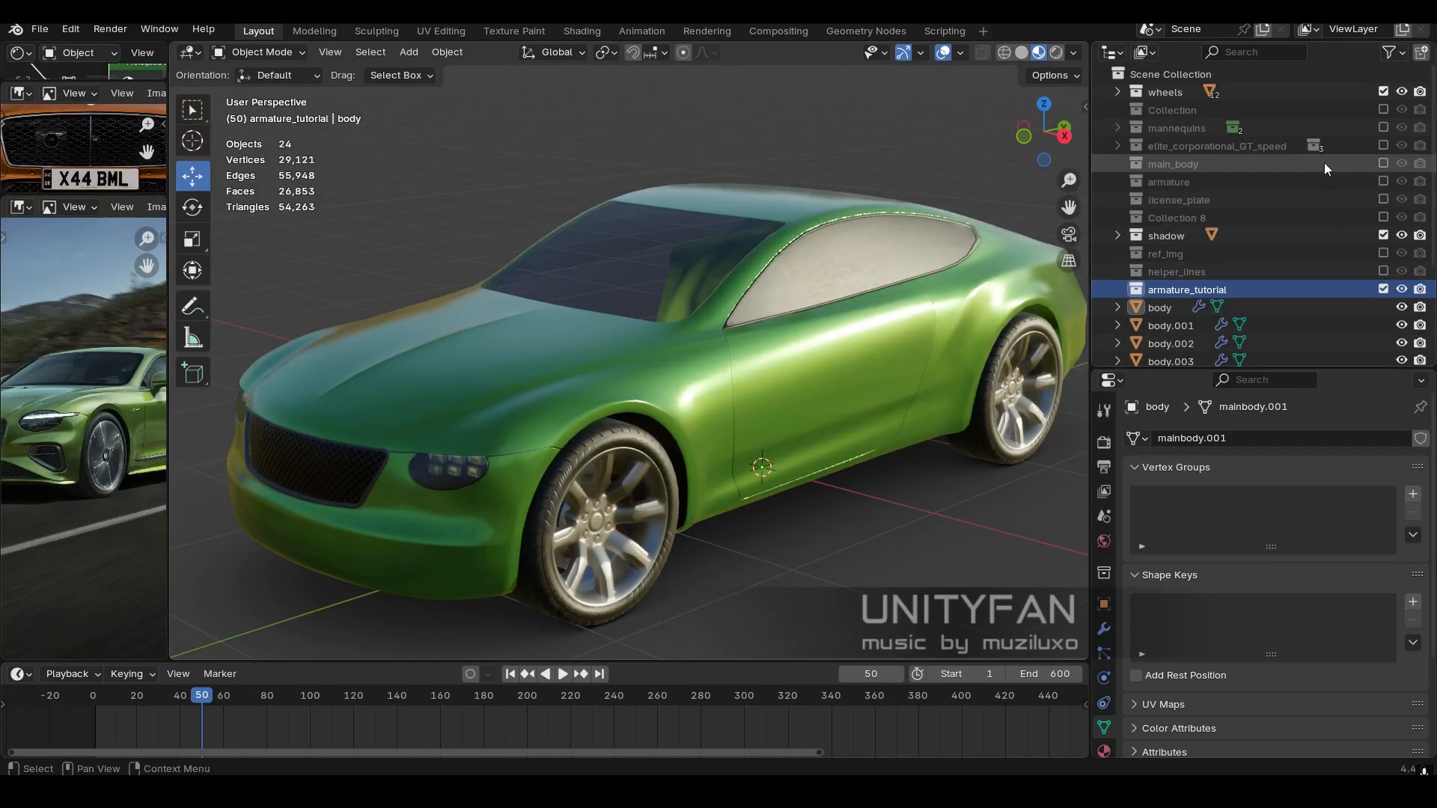
Include the armature collection to examine where the existing hood, door and trunk bones sit on the car, and exclude it again.
click(1381, 180)
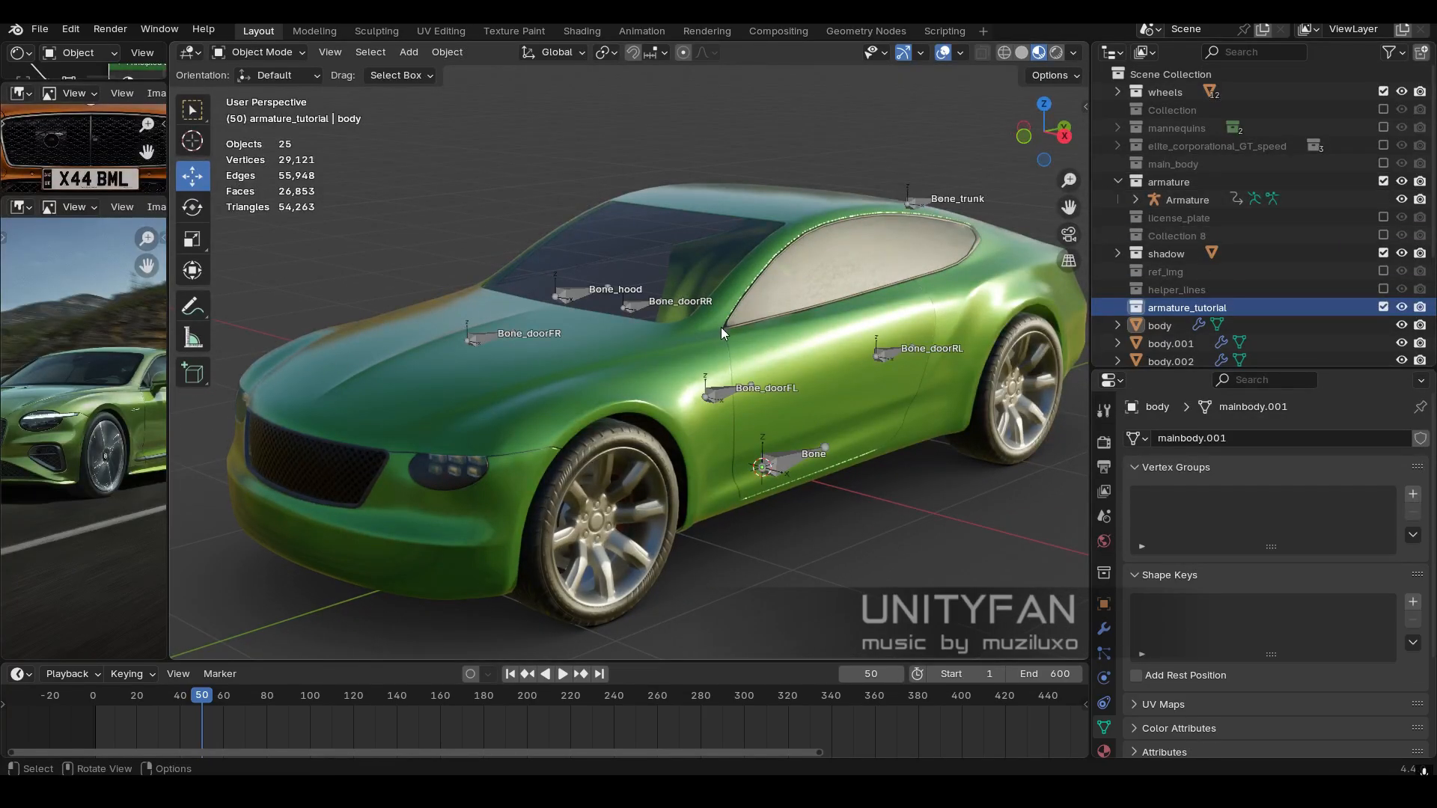
middle_drag(720, 327, 802, 322)
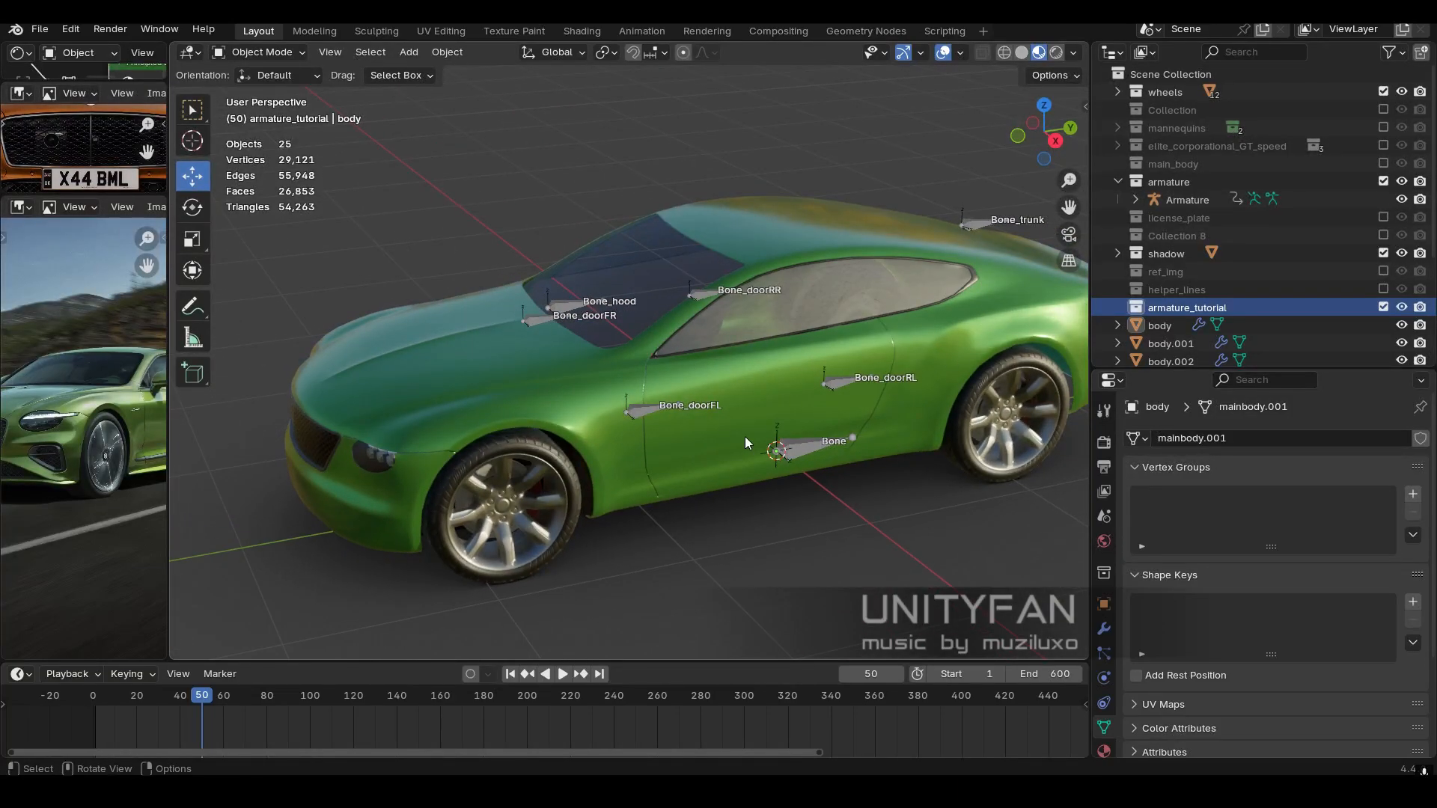
middle_drag(744, 437, 769, 397)
middle_drag(563, 268, 683, 339)
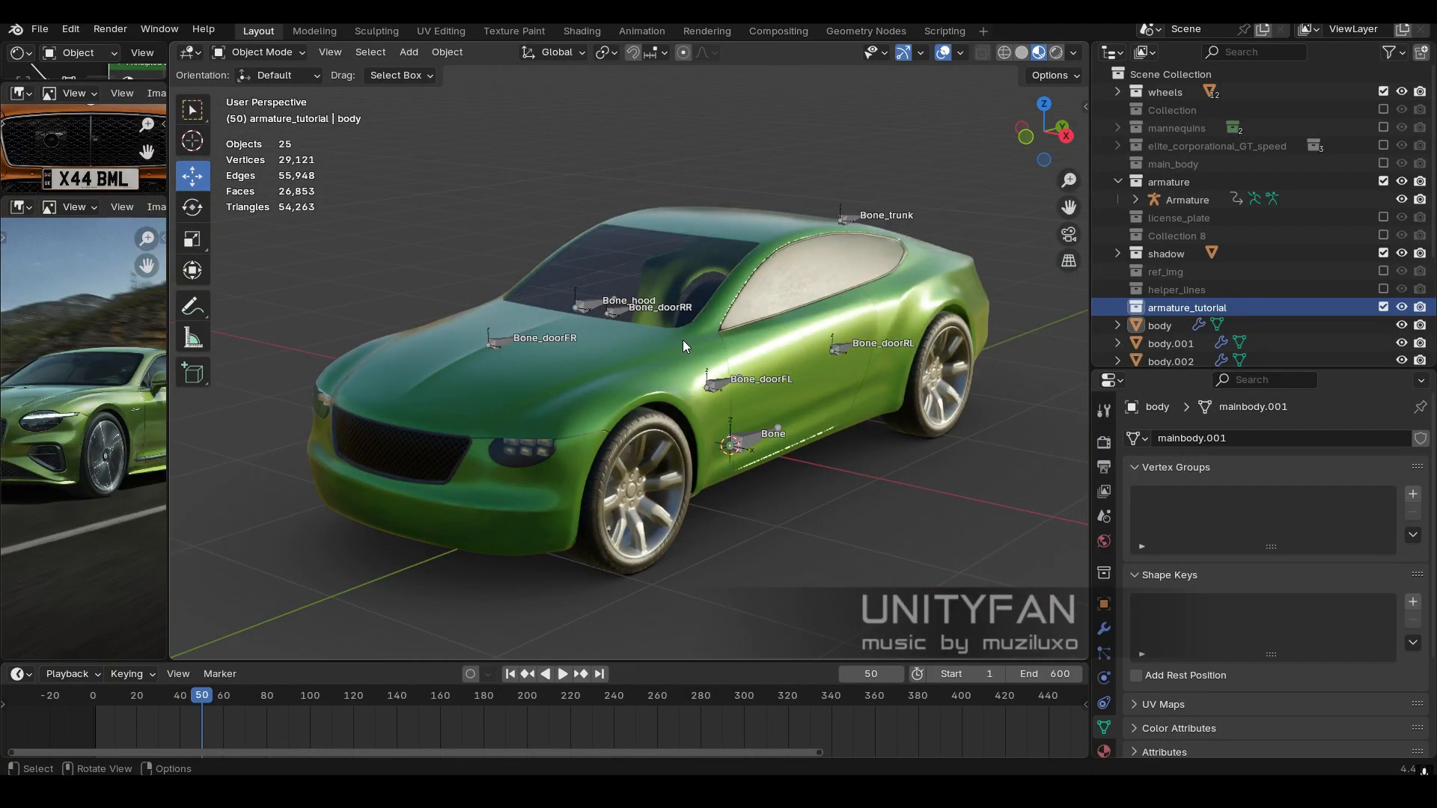
scroll(683, 340, up, 1)
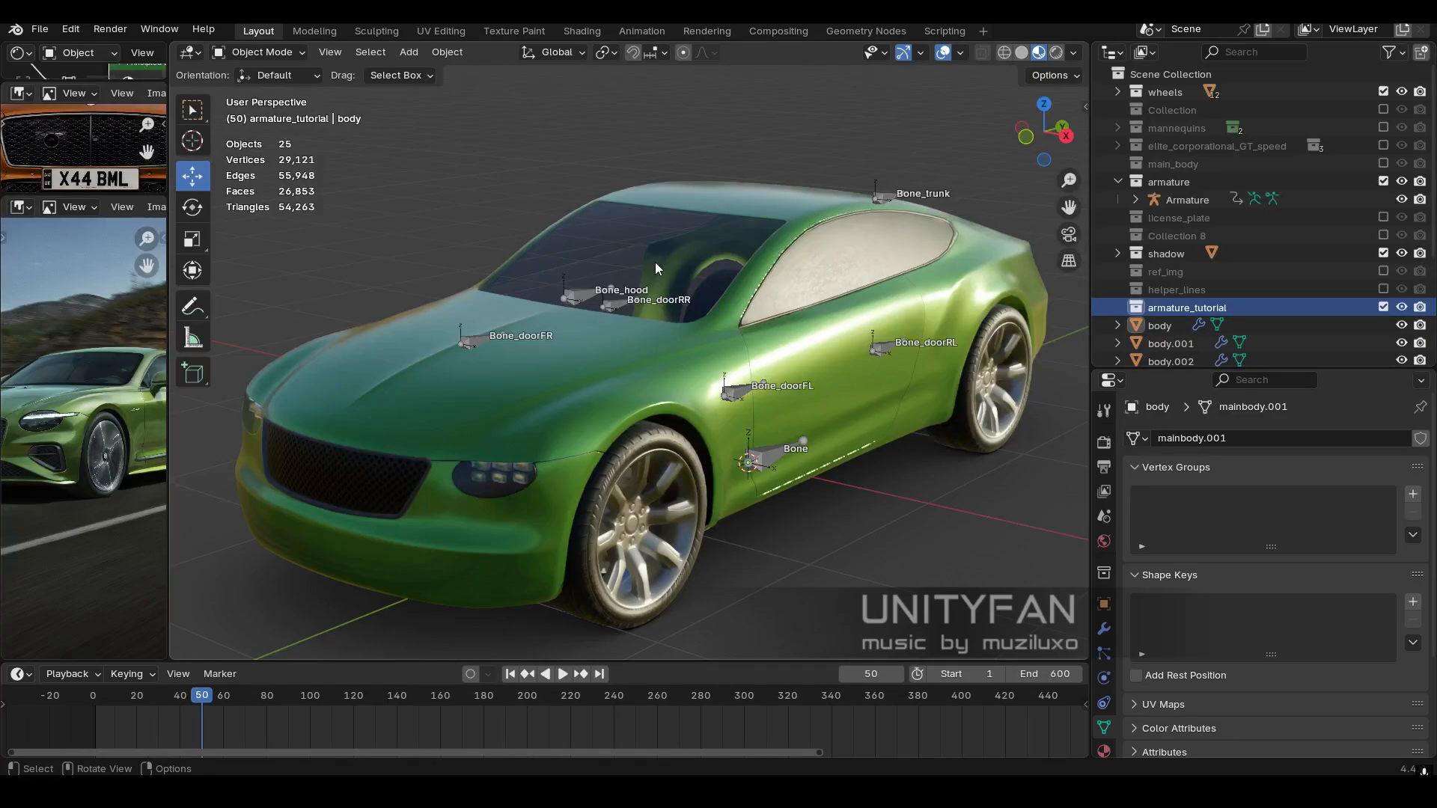
click(1383, 181)
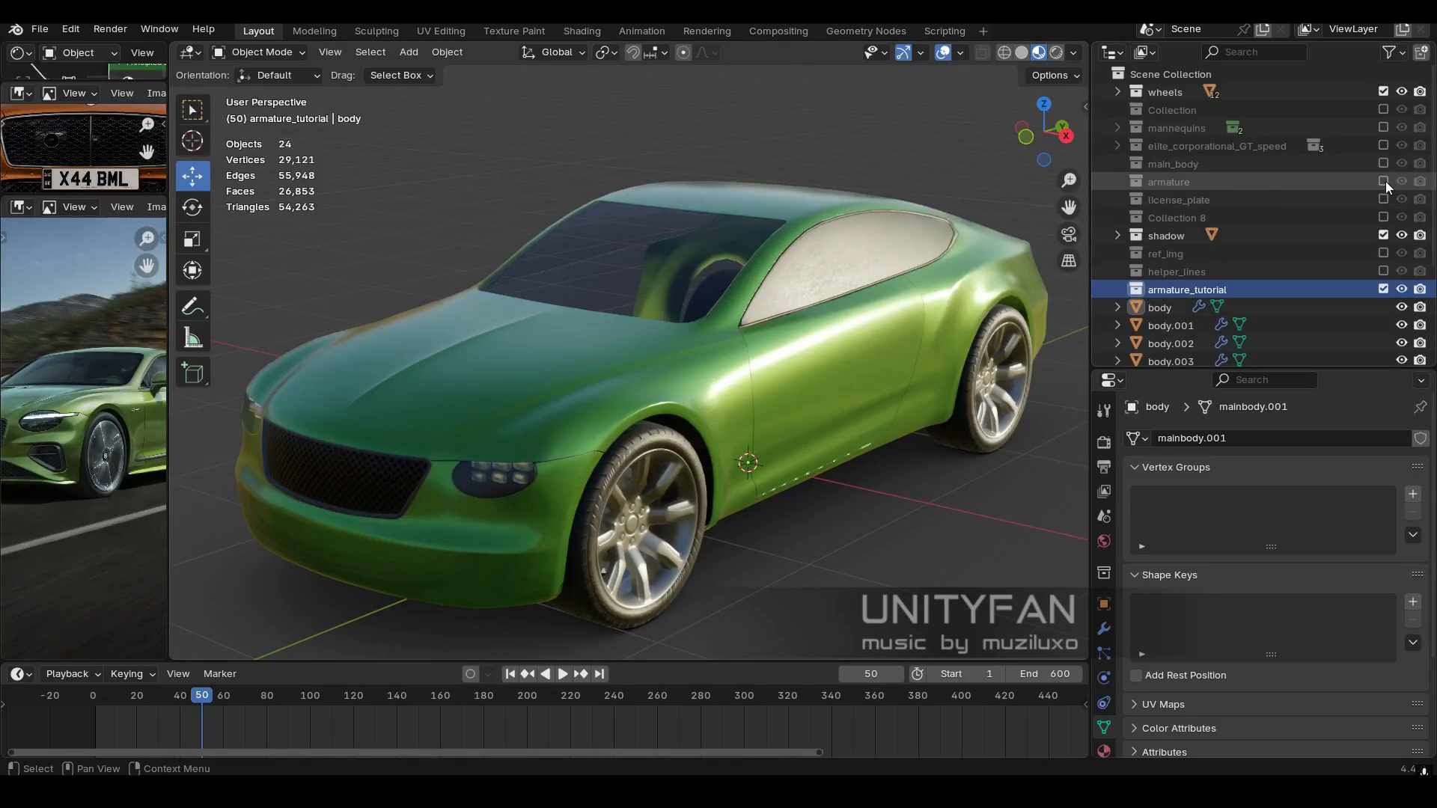
Add a new armature at the 3D cursor beside the car, inside the armature_tutorial collection.
middle_drag(807, 347, 764, 397)
scroll(811, 387, up, 1)
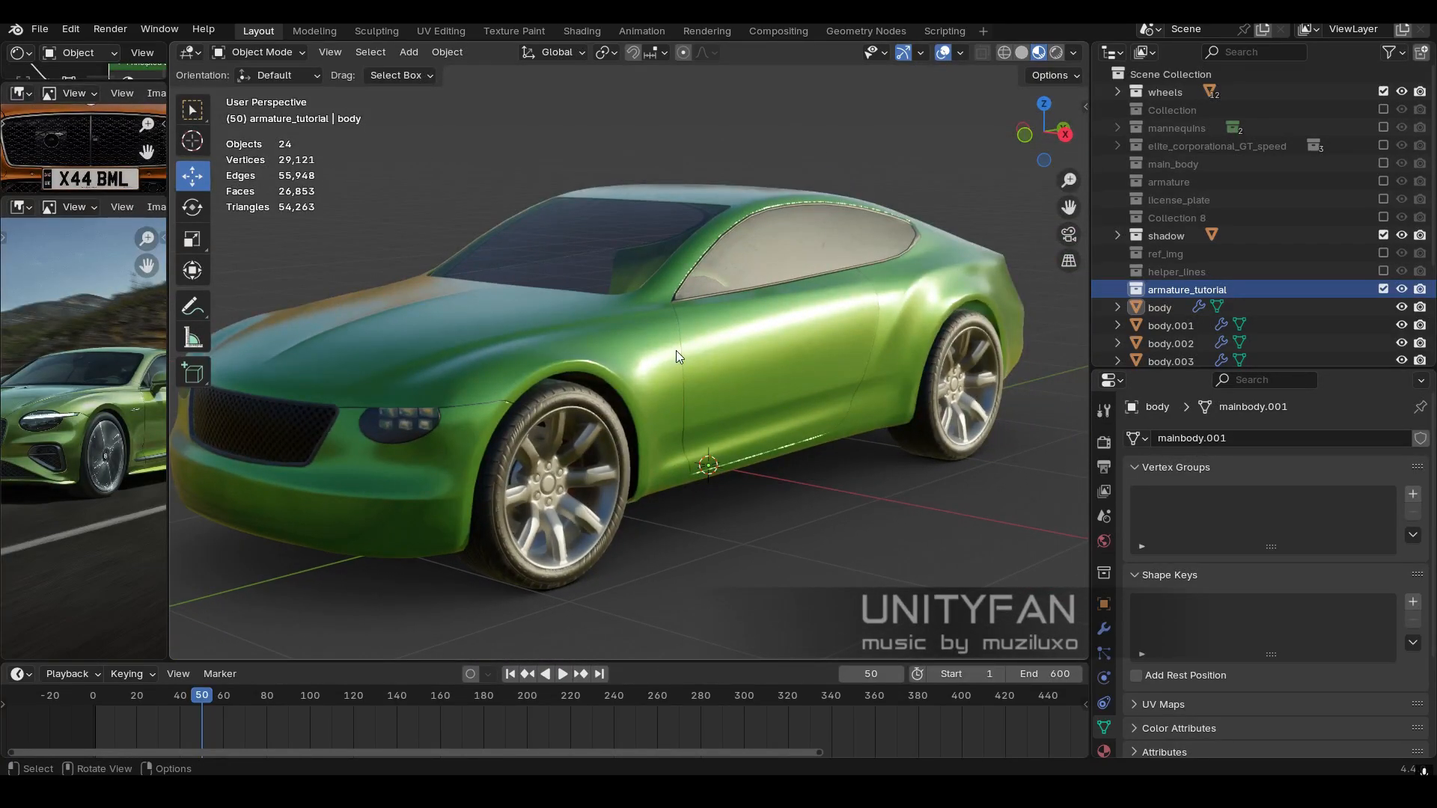
middle_drag(676, 351, 652, 373)
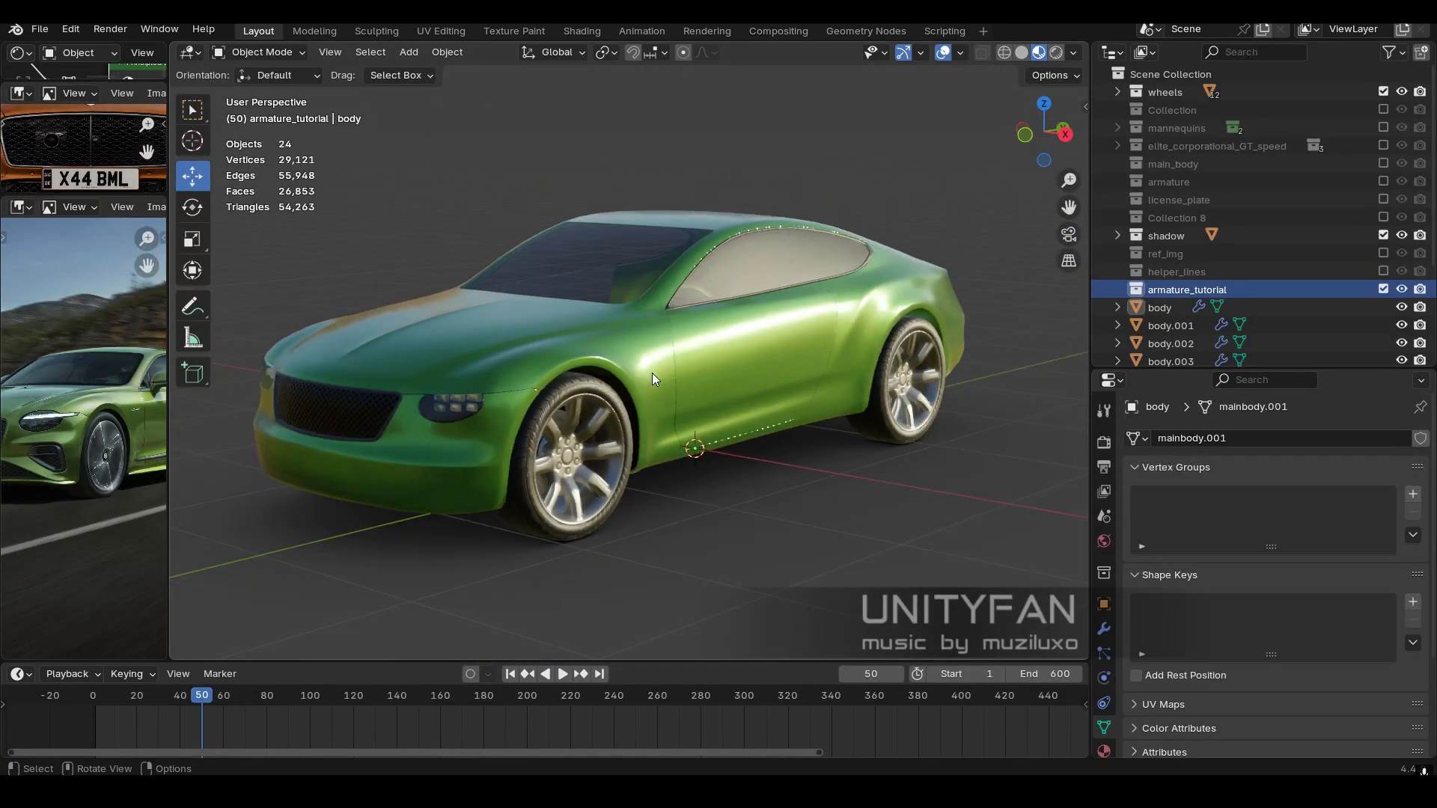
scroll(683, 365, up, 2)
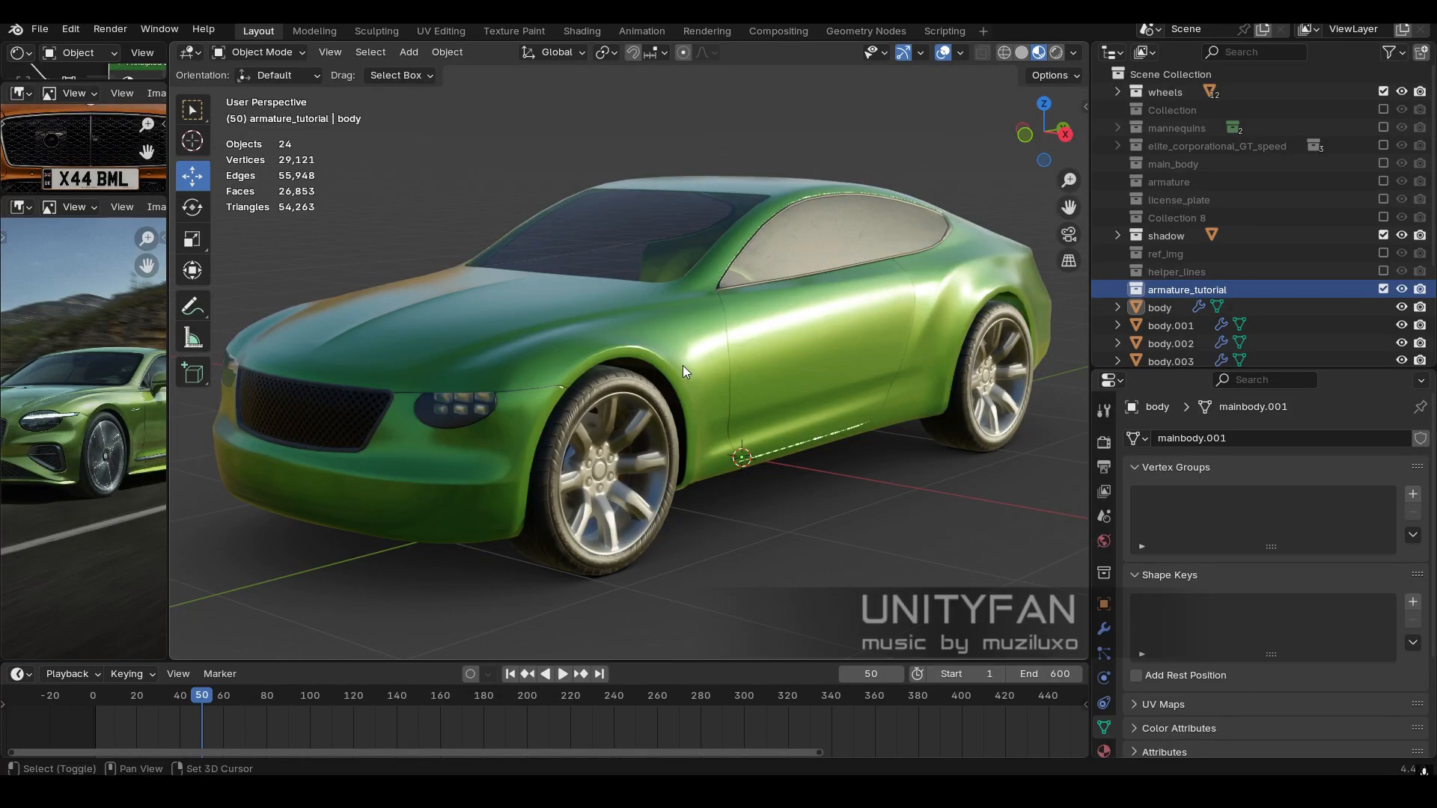
key(shift+a)
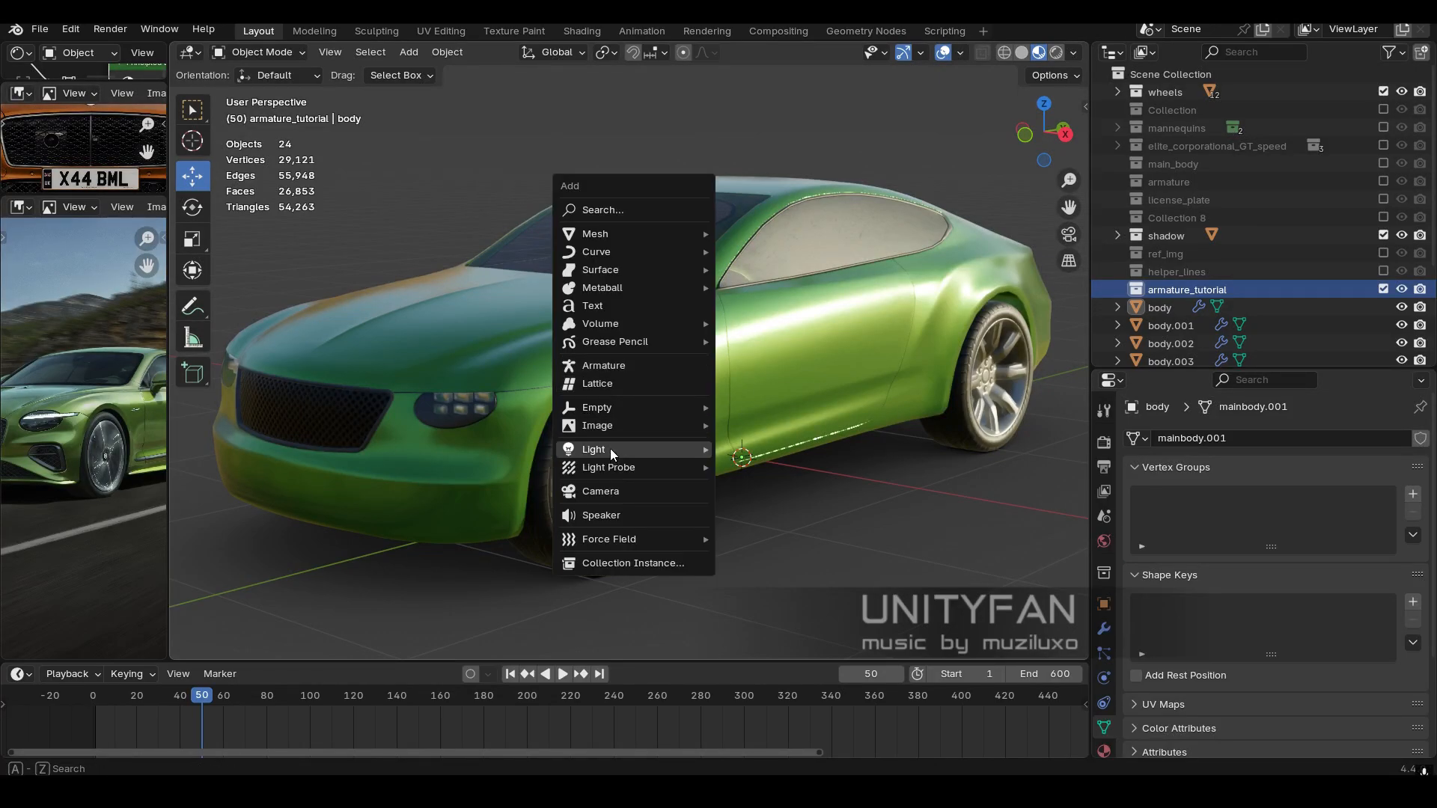
click(605, 369)
mouse_move(605, 368)
middle_down()
mouse_move(677, 420)
mouse_move(761, 416)
middle_up()
Set the viewport shading to Wireframe and inspect the new bone against the car mesh.
key(z)
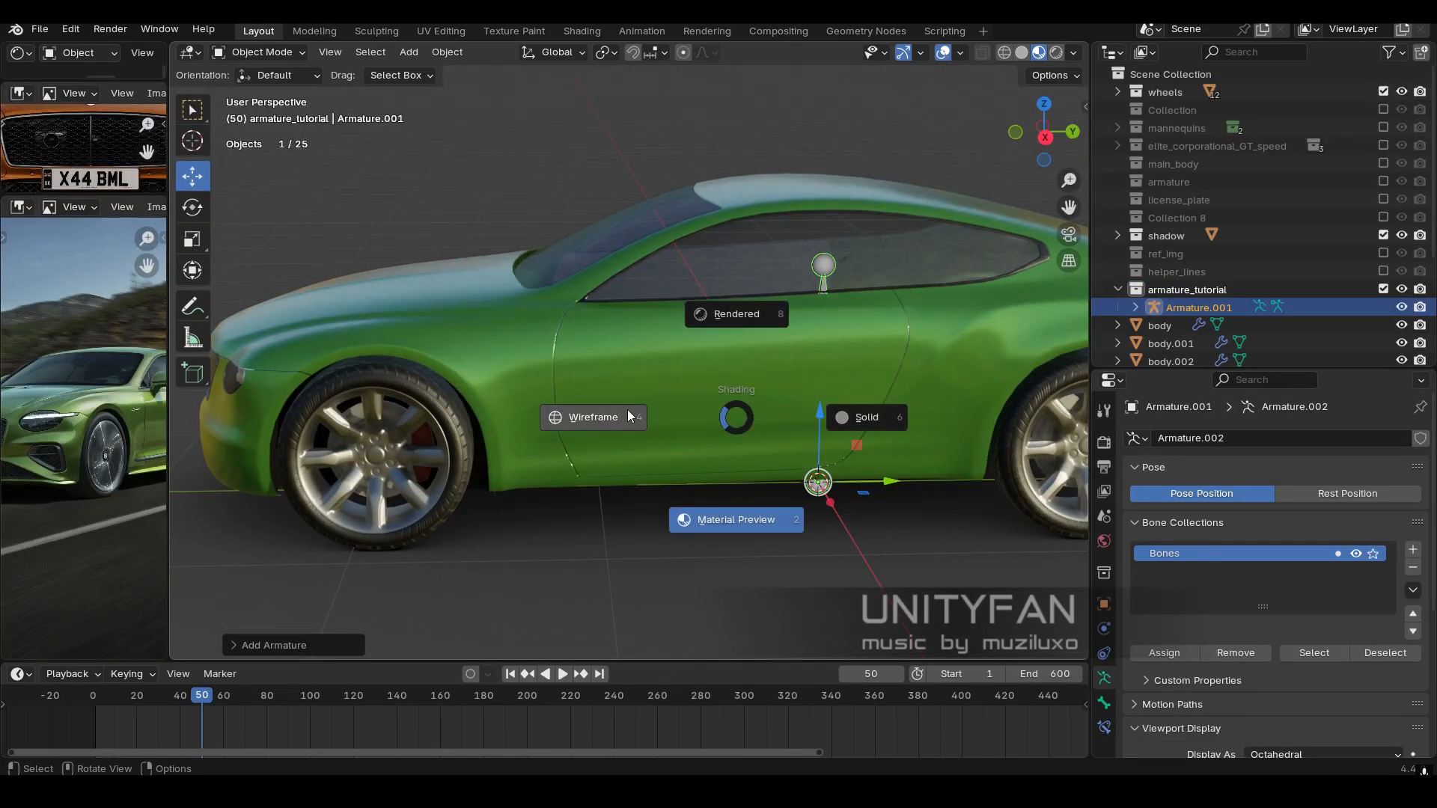
click(627, 415)
mouse_move(627, 416)
middle_down()
mouse_move(692, 410)
mouse_move(555, 371)
mouse_move(845, 426)
mouse_move(766, 439)
middle_up()
scroll(718, 449, up, 3)
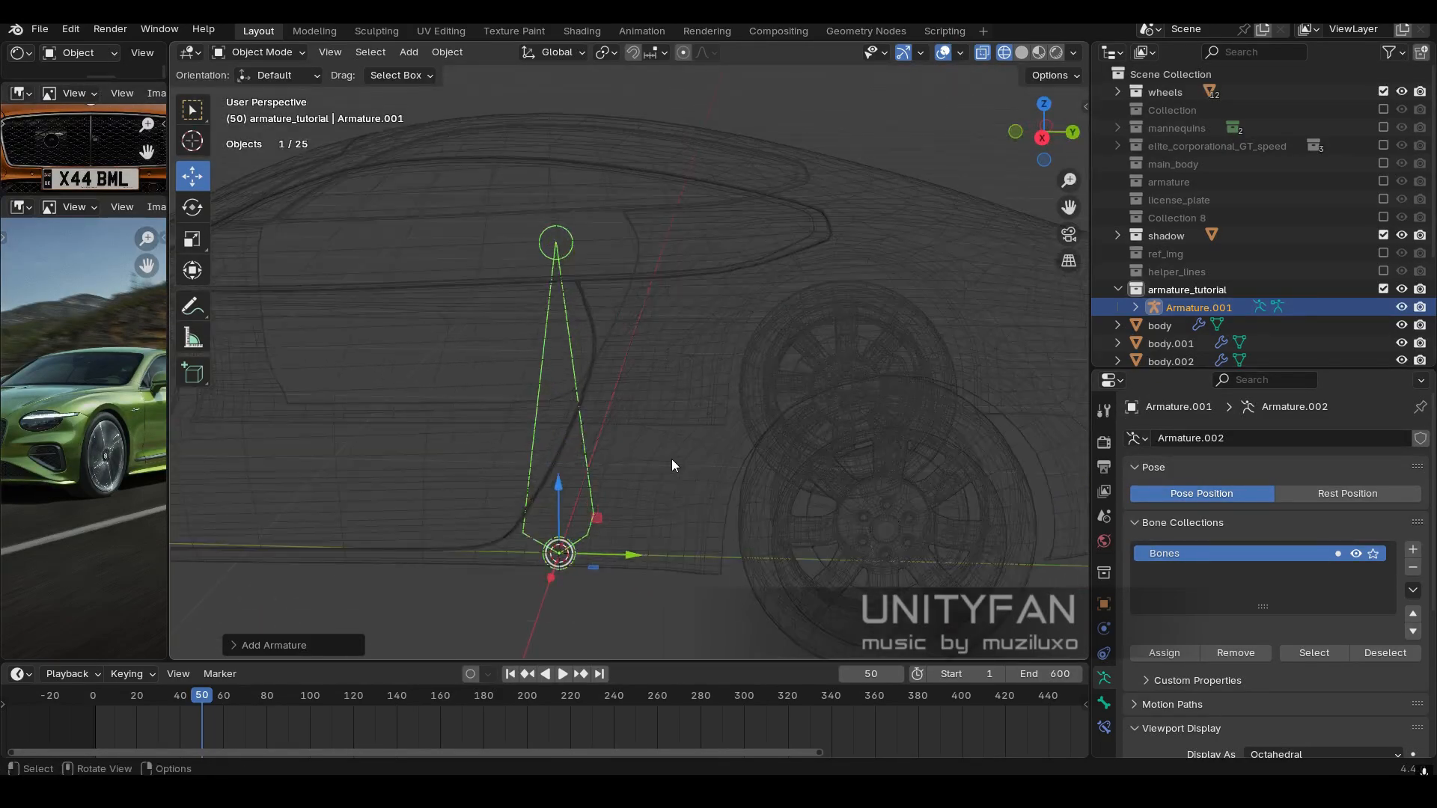
middle_drag(672, 465, 725, 462)
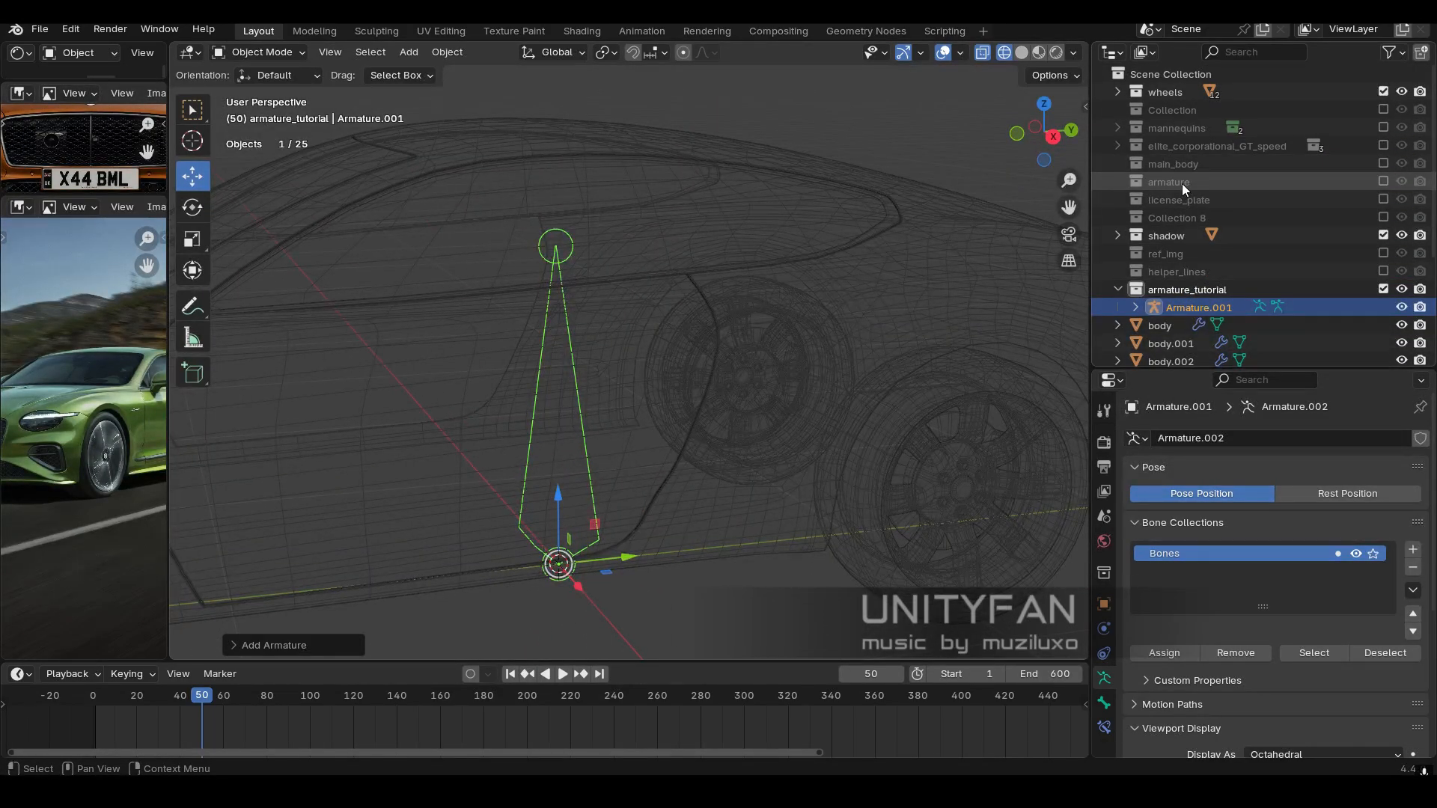
Rename the new armature object as Armature_tutorial.
double_click(1225, 309)
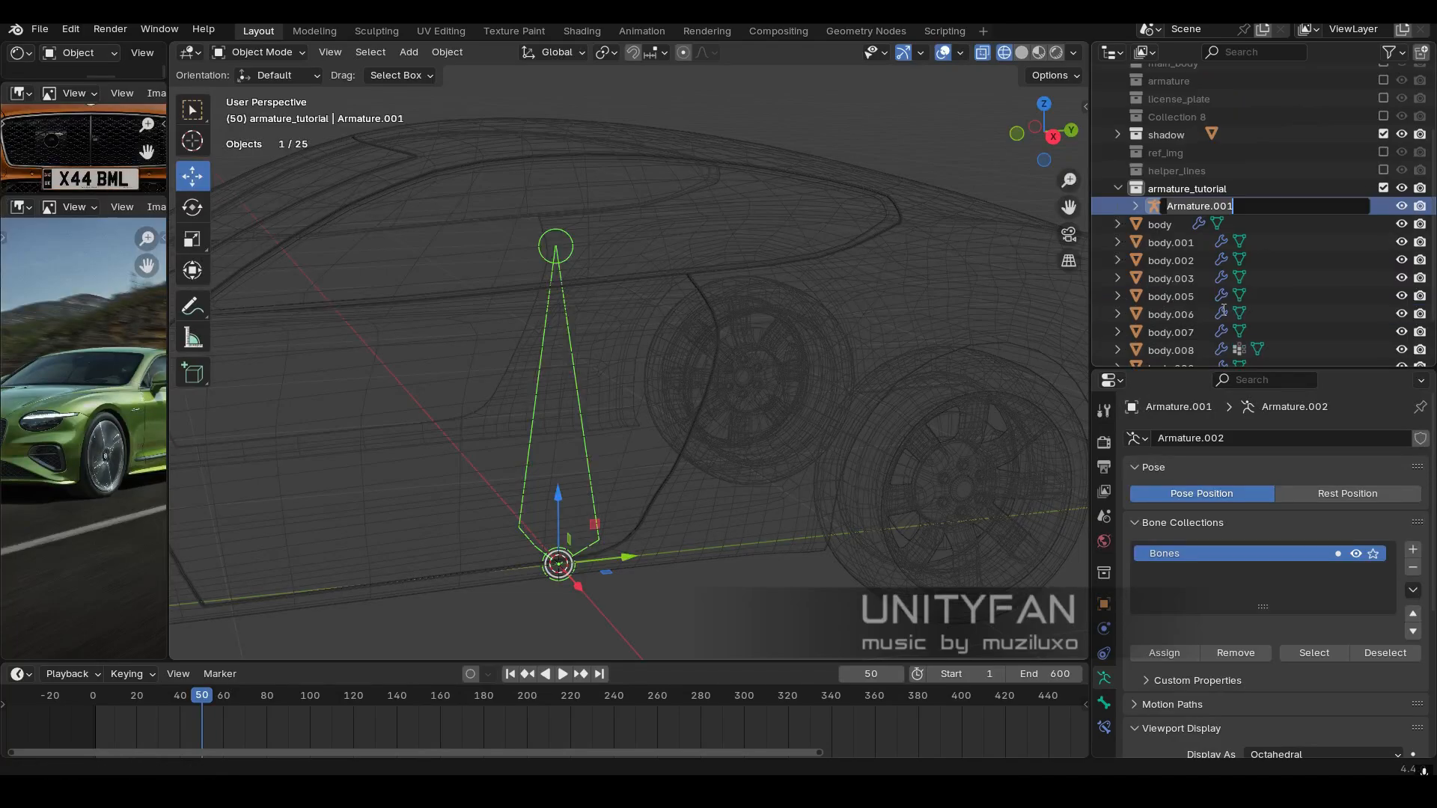
click(1214, 208)
key(Delete)
key(Delete)
key(Delete)
key(Delete)
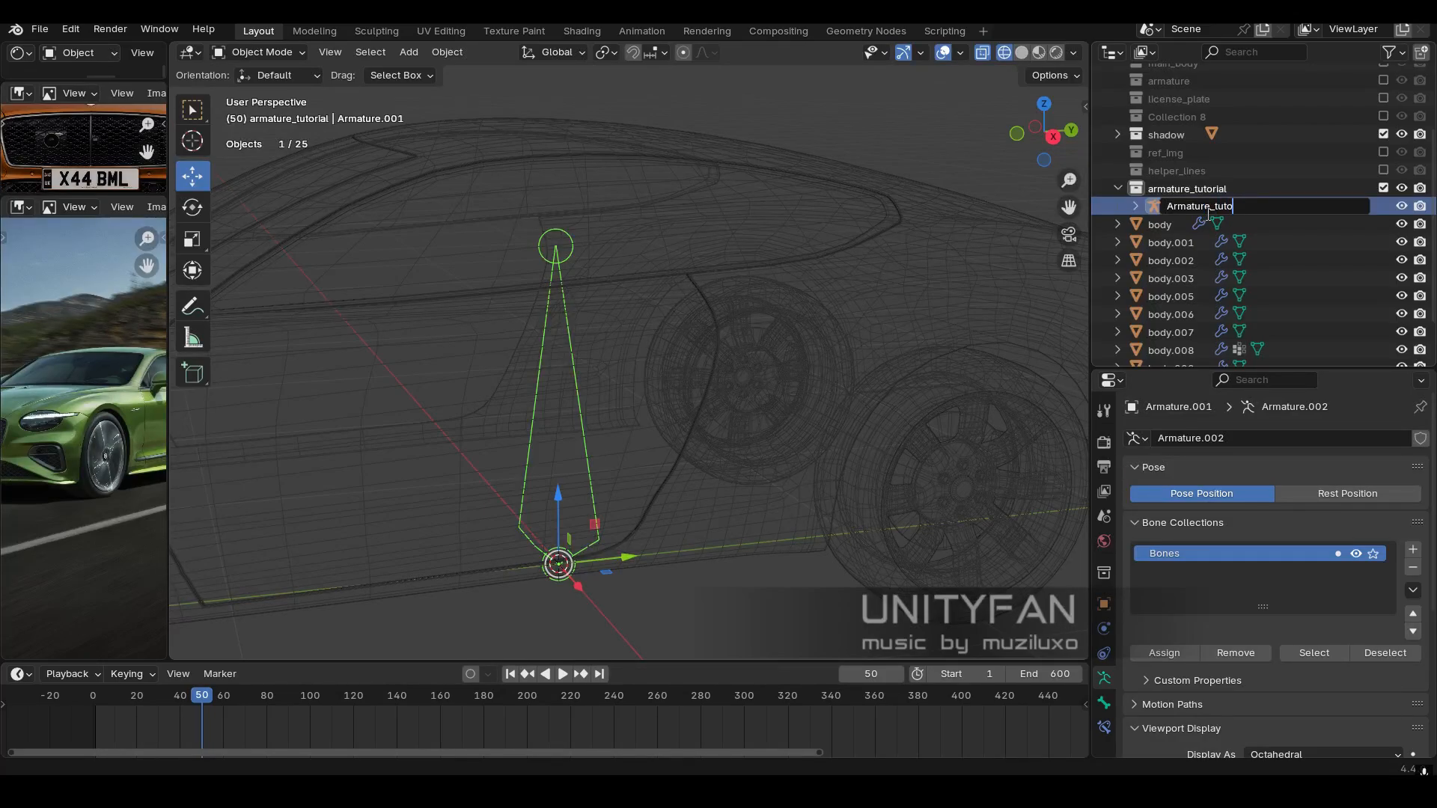
text(_tutorial)
key(Return)
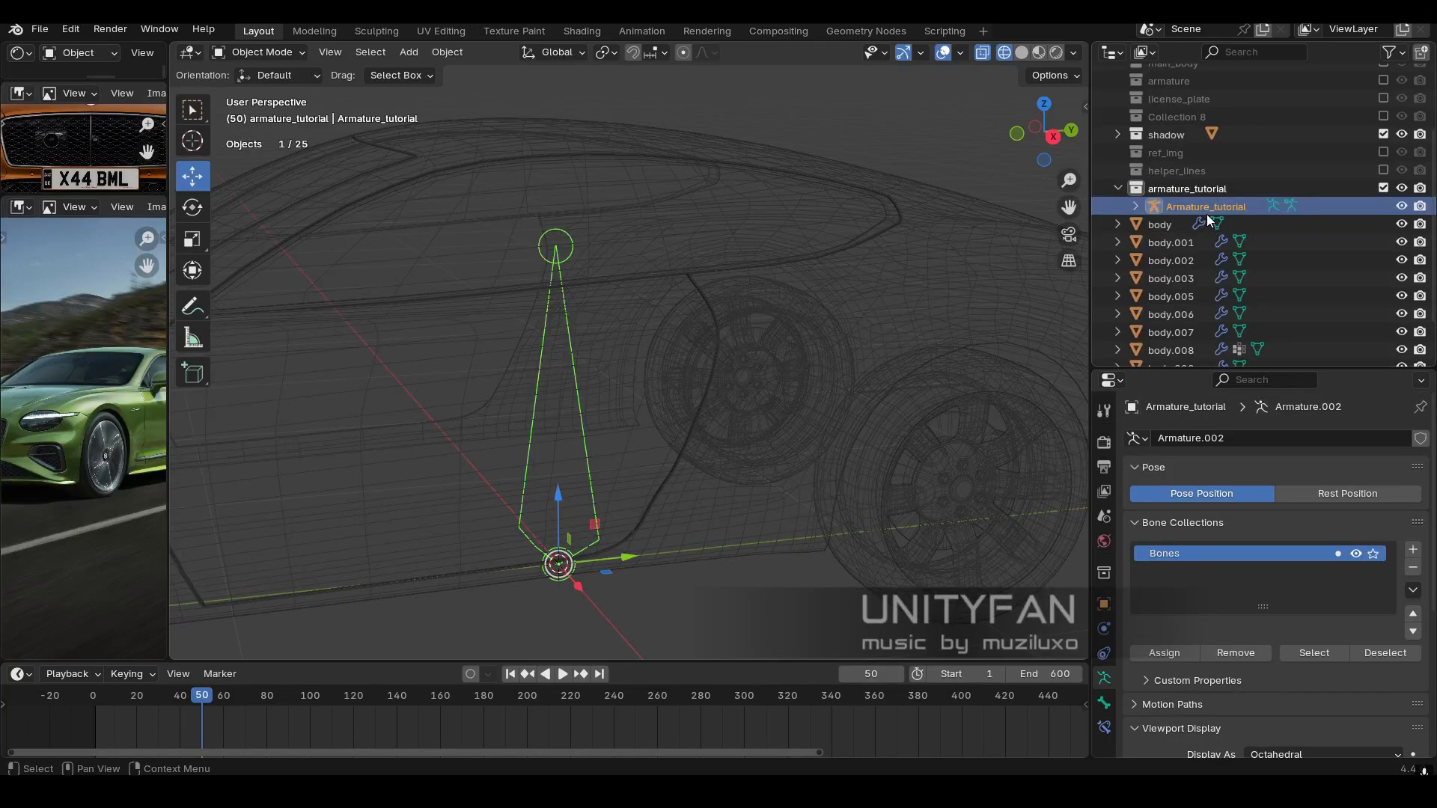
Turn on the display of bone names and axes for the new armature.
middle_drag(584, 371, 679, 455)
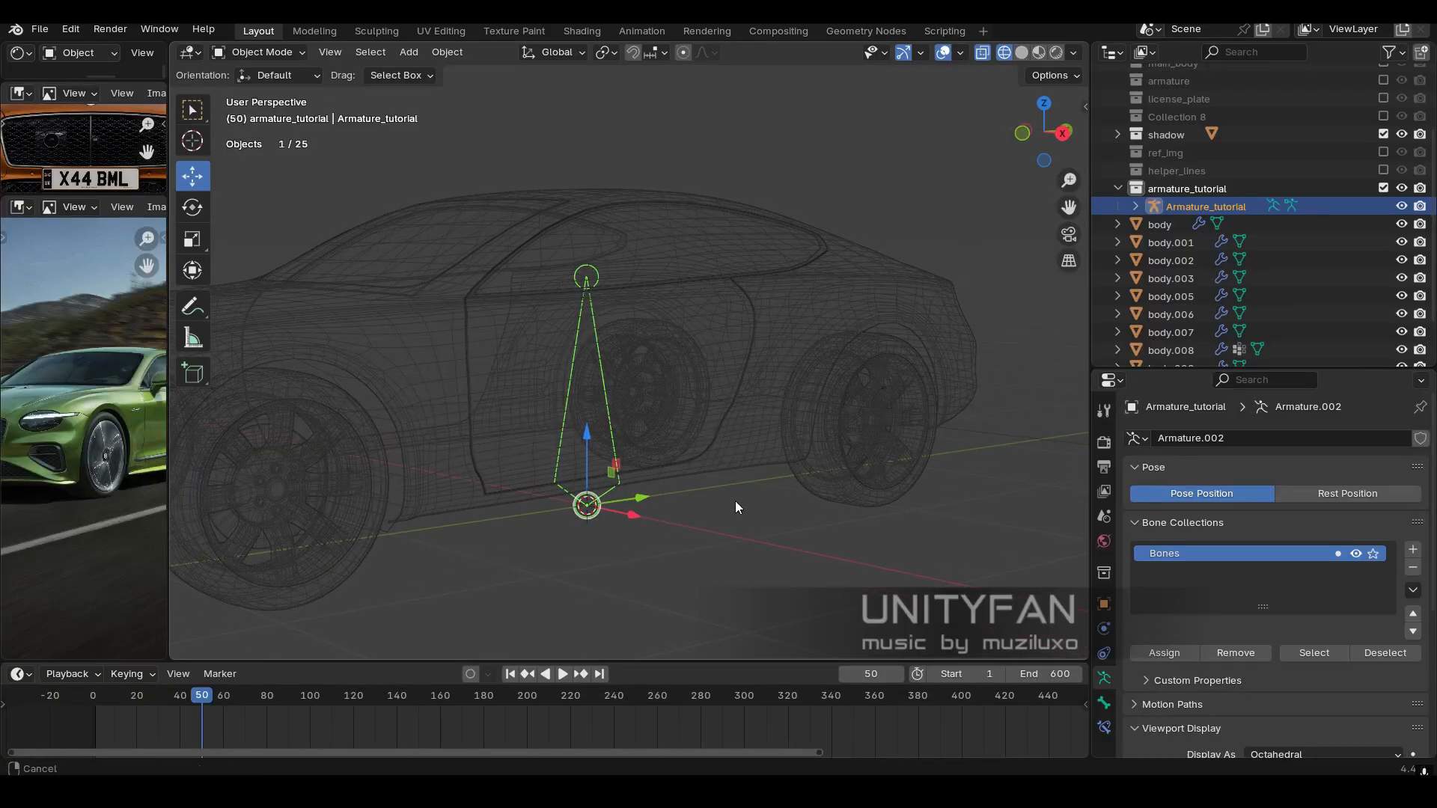
shift+middle_drag(735, 501, 782, 488)
scroll(1201, 660, down, 8)
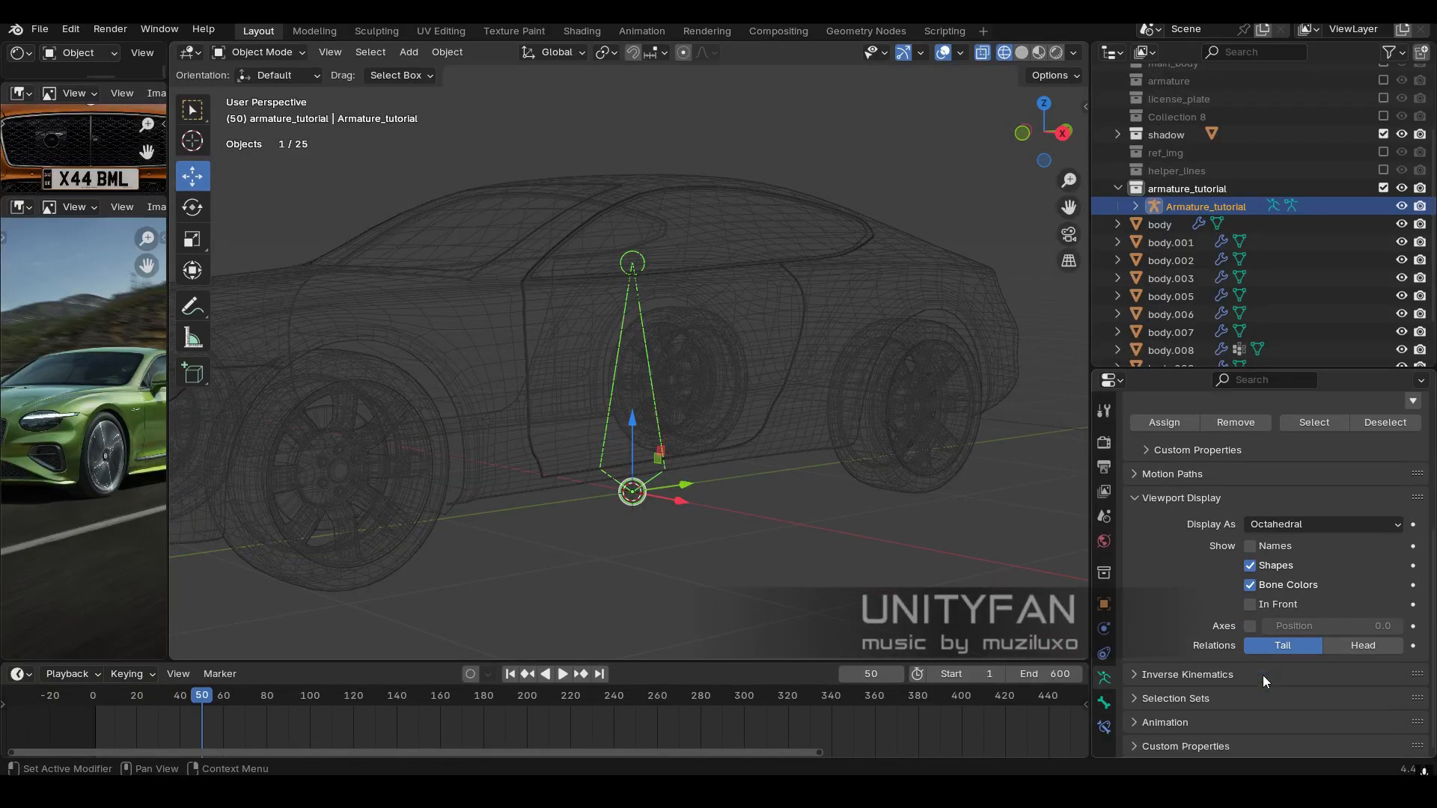
click(1256, 546)
middle_drag(602, 509, 607, 492)
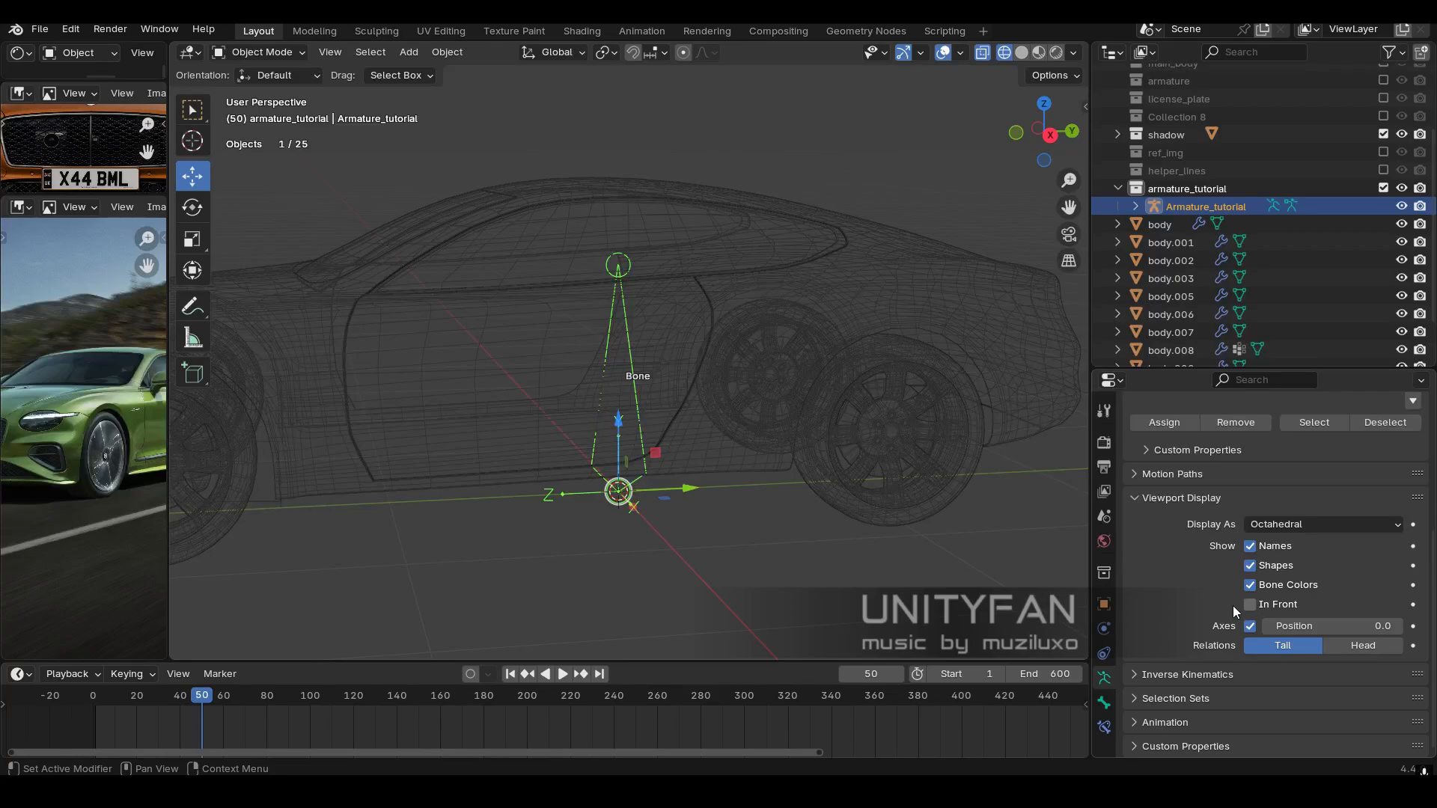
Set the viewport shading to Solid and make the armature display in front of the car body.
key(z)
click(771, 401)
mouse_move(771, 401)
middle_down()
mouse_move(627, 460)
mouse_move(610, 352)
mouse_move(598, 388)
mouse_move(503, 377)
mouse_move(674, 401)
middle_up()
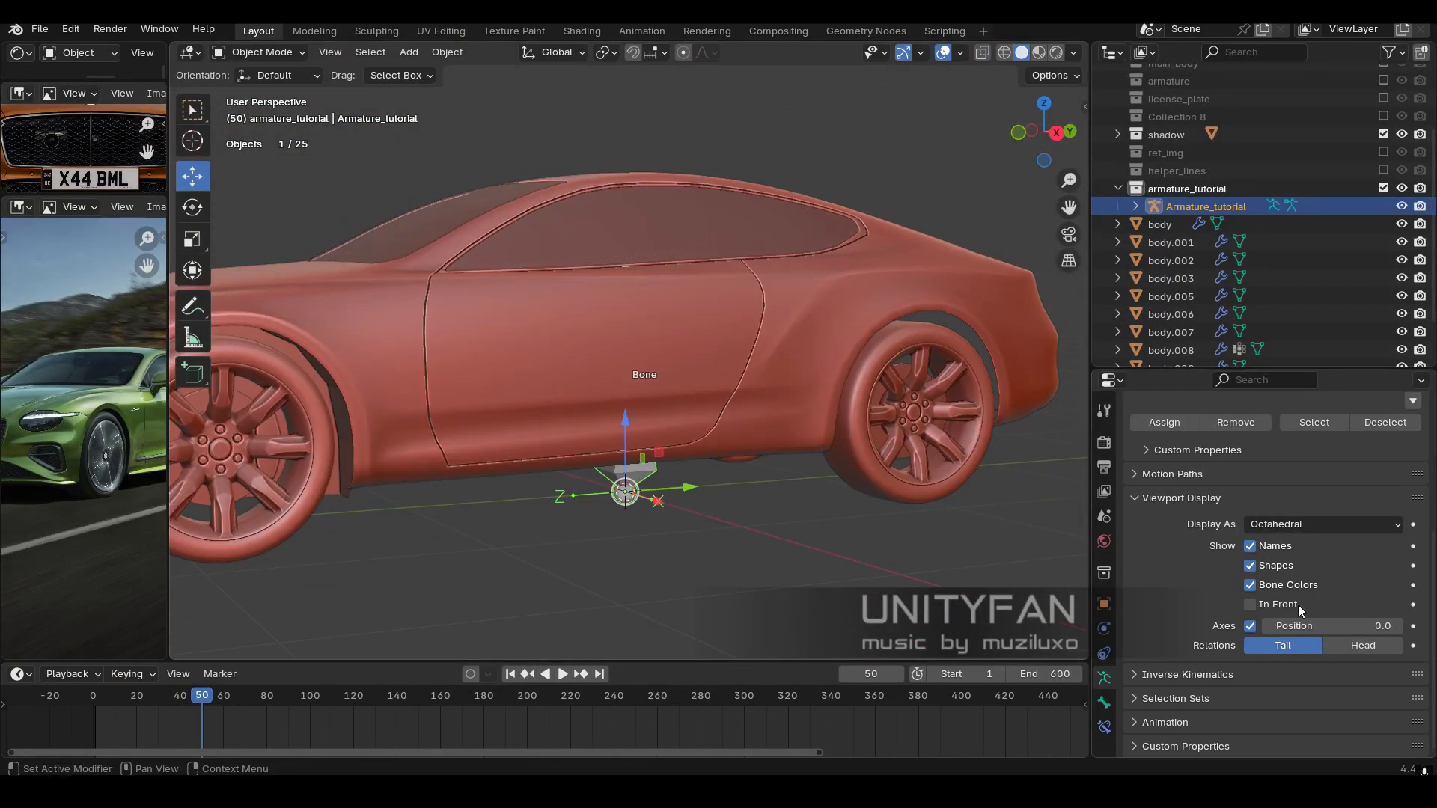
click(1251, 608)
middle_drag(839, 516, 553, 393)
scroll(542, 385, up, 3)
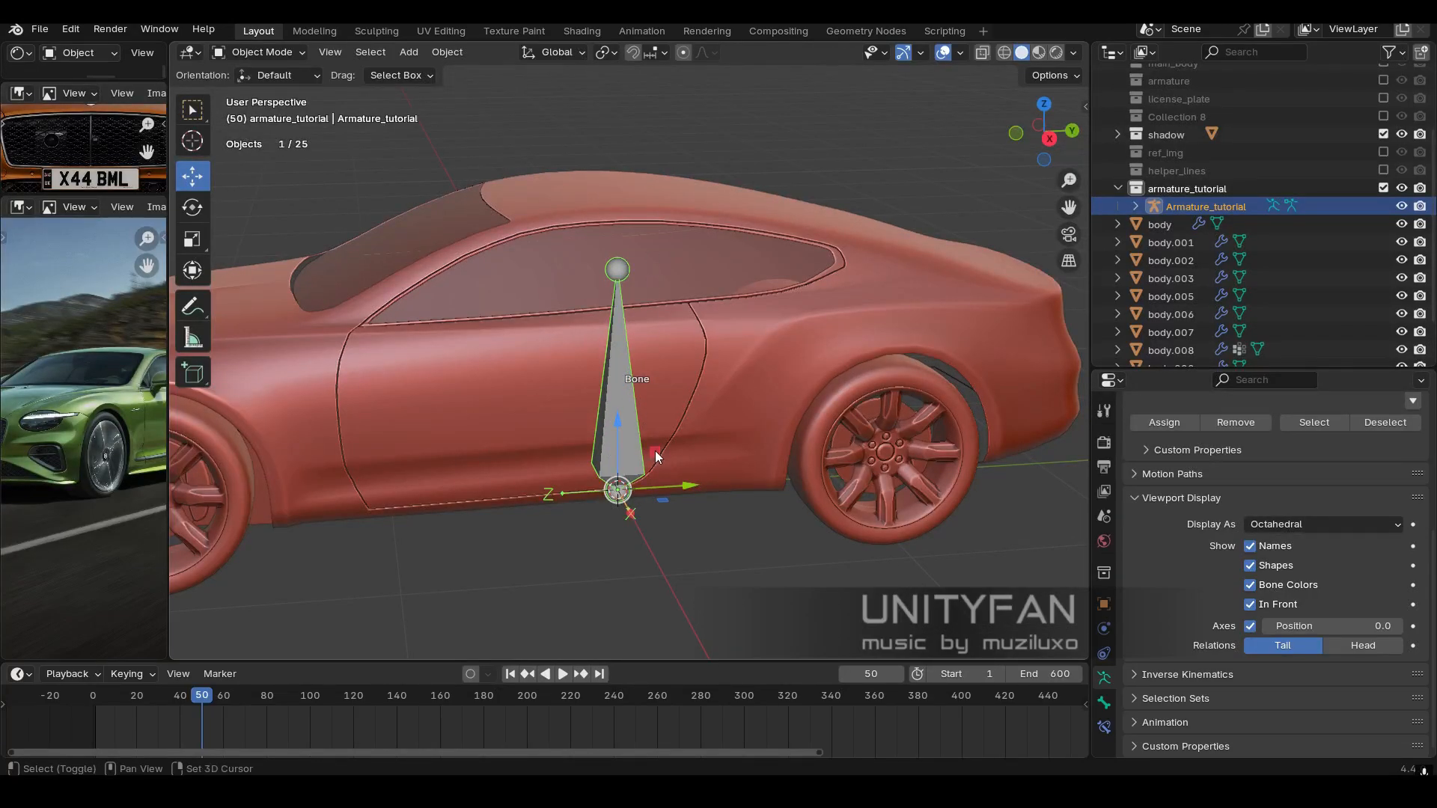
shift+middle_drag(654, 451, 738, 487)
Preview the armature's Edit Mode from the right side, switching shading to Wireframe and back to Solid, and return to Object Mode.
key(KP_3)
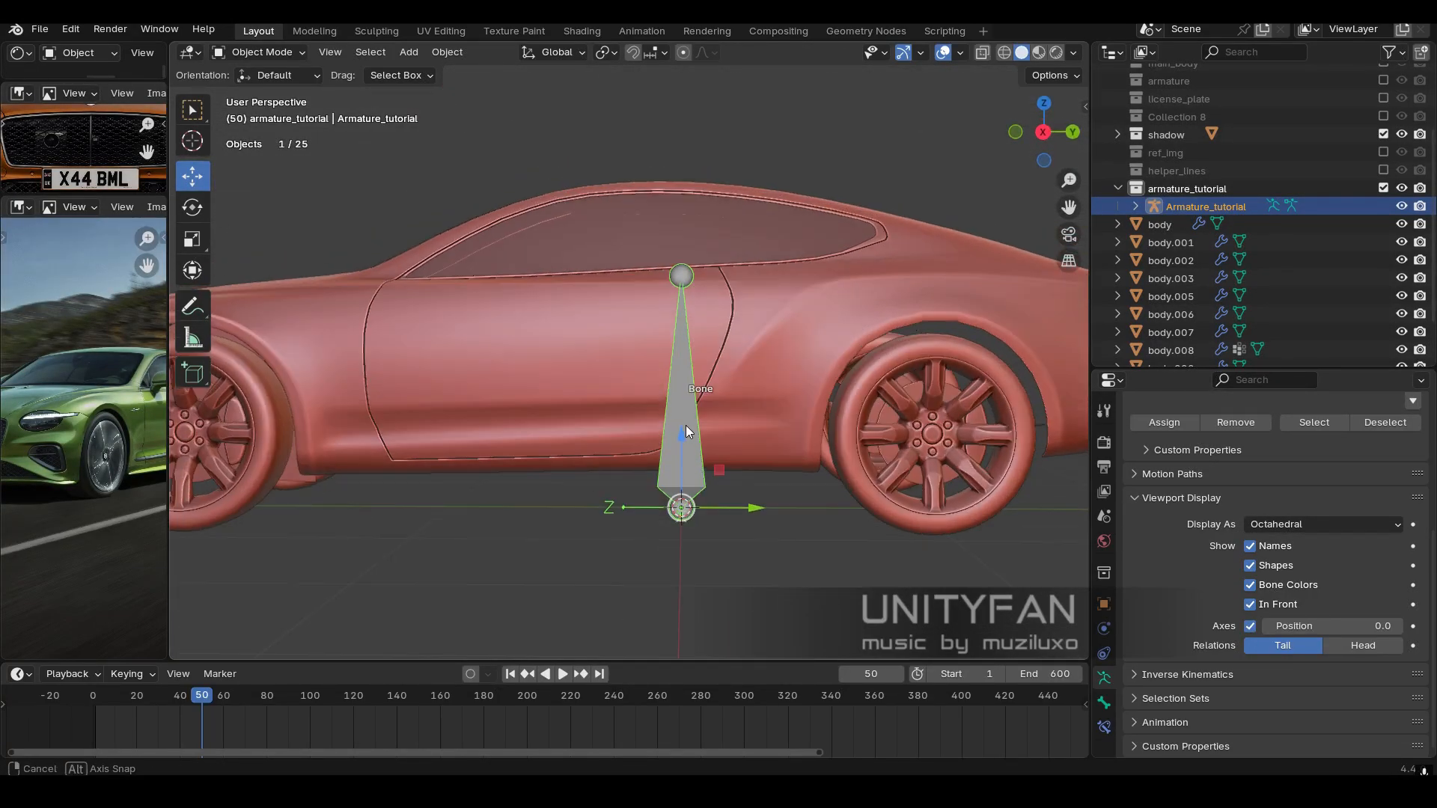
key(Tab)
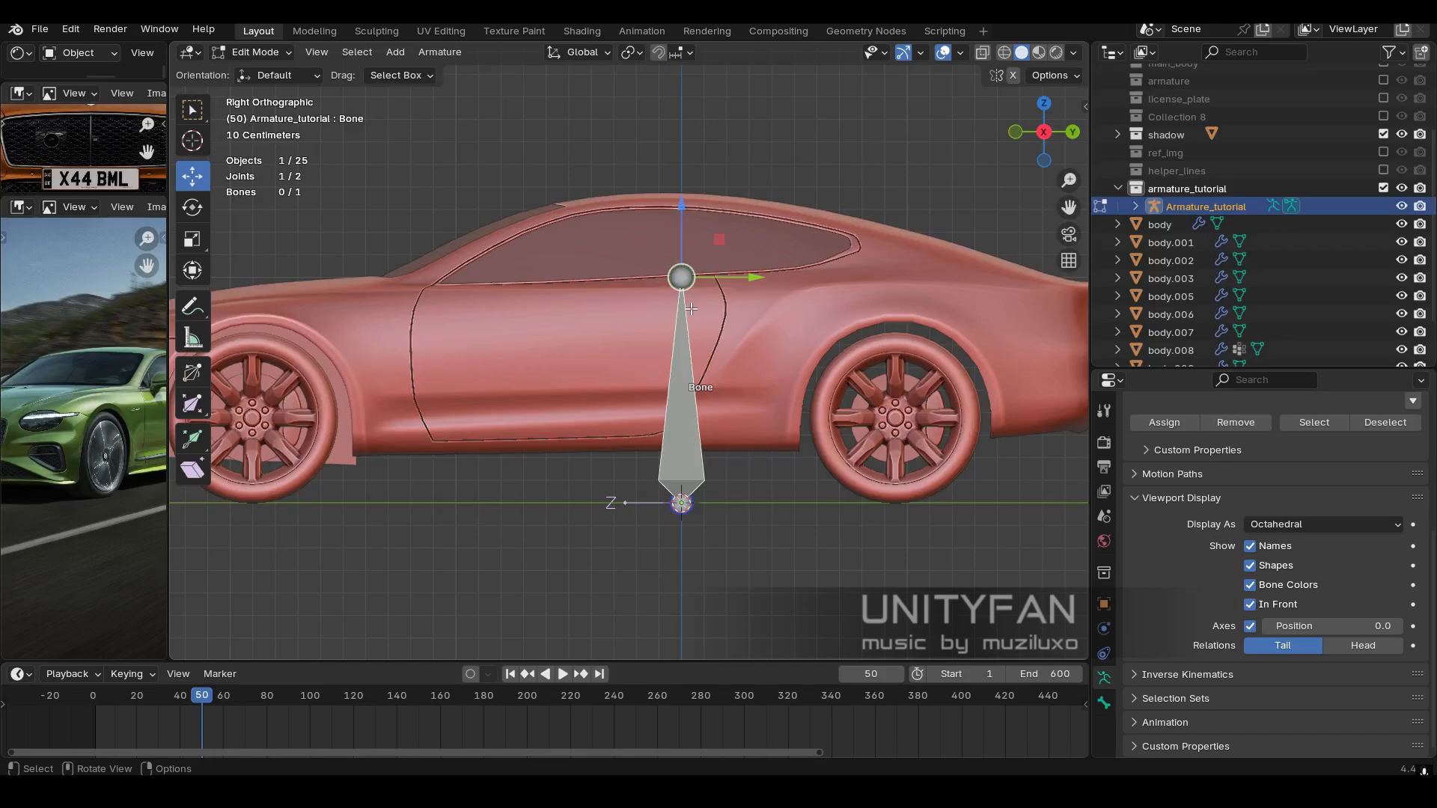
key(z)
click(546, 330)
key(z)
click(707, 338)
key(Tab)
mouse_move(721, 450)
middle_down()
mouse_move(774, 473)
mouse_move(734, 478)
mouse_move(792, 473)
mouse_move(658, 483)
mouse_move(706, 470)
mouse_move(637, 461)
mouse_move(680, 478)
middle_up()
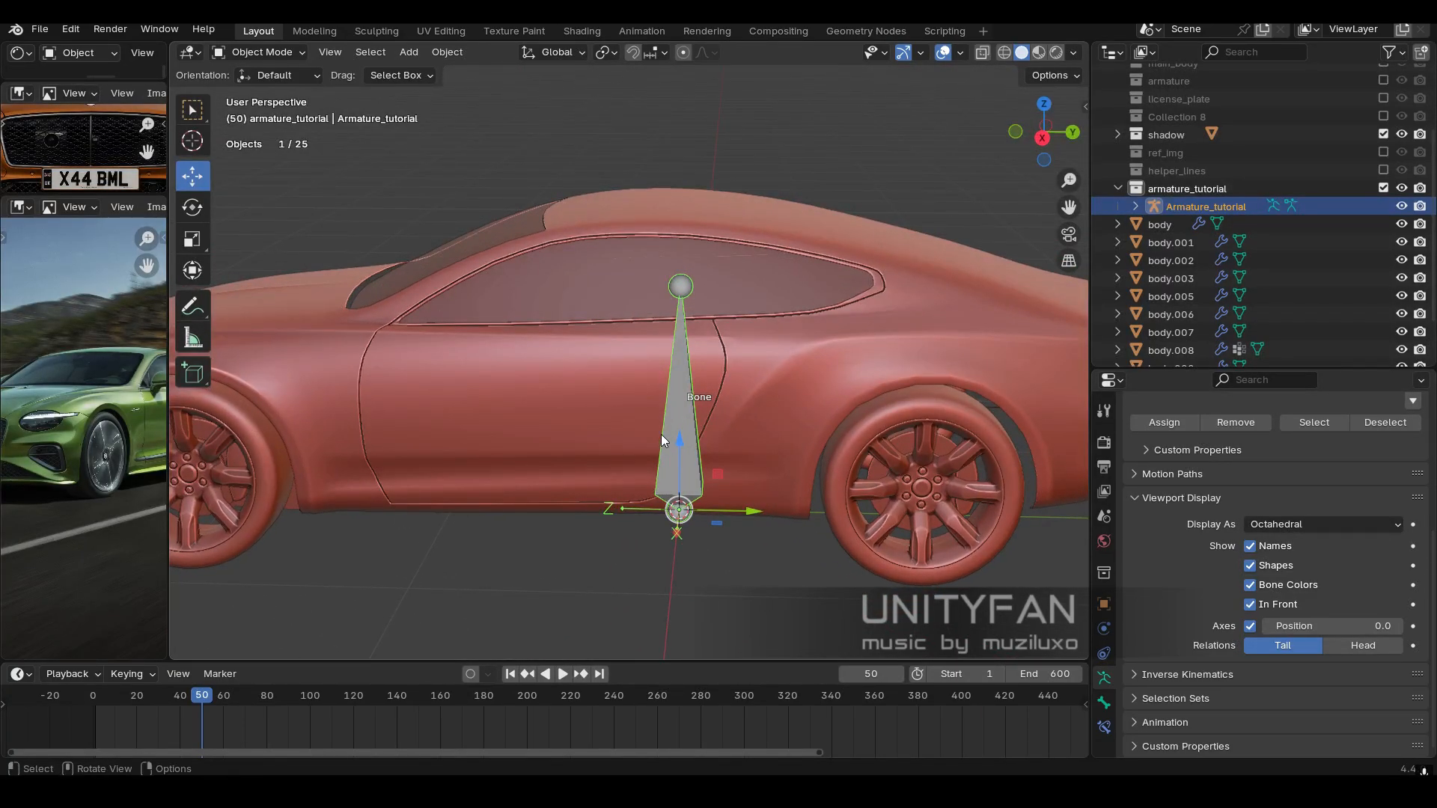
Enter Edit Mode on the armature and examine the tail and root joints of its bone.
key(Tab)
click(683, 287)
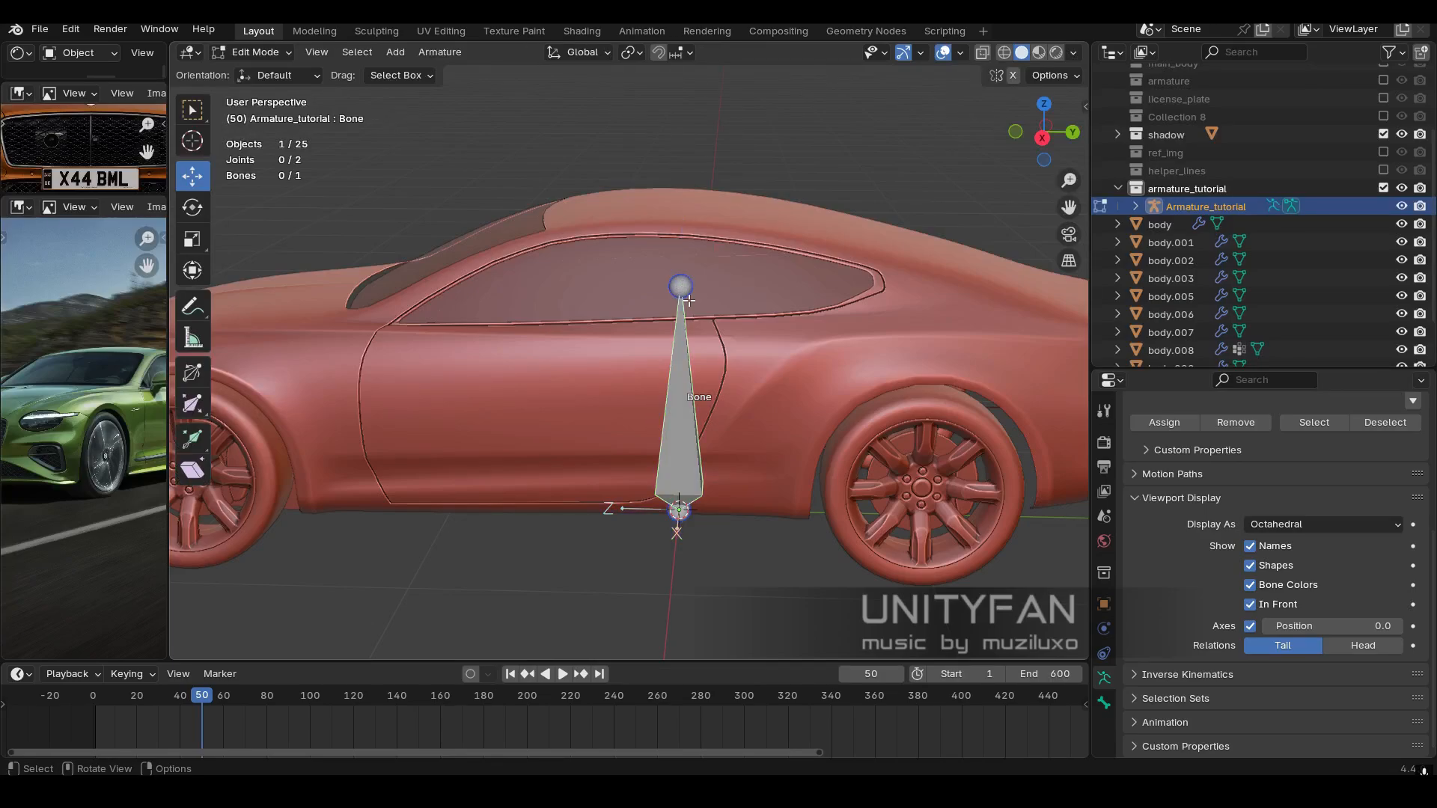
middle_drag(688, 301, 724, 368)
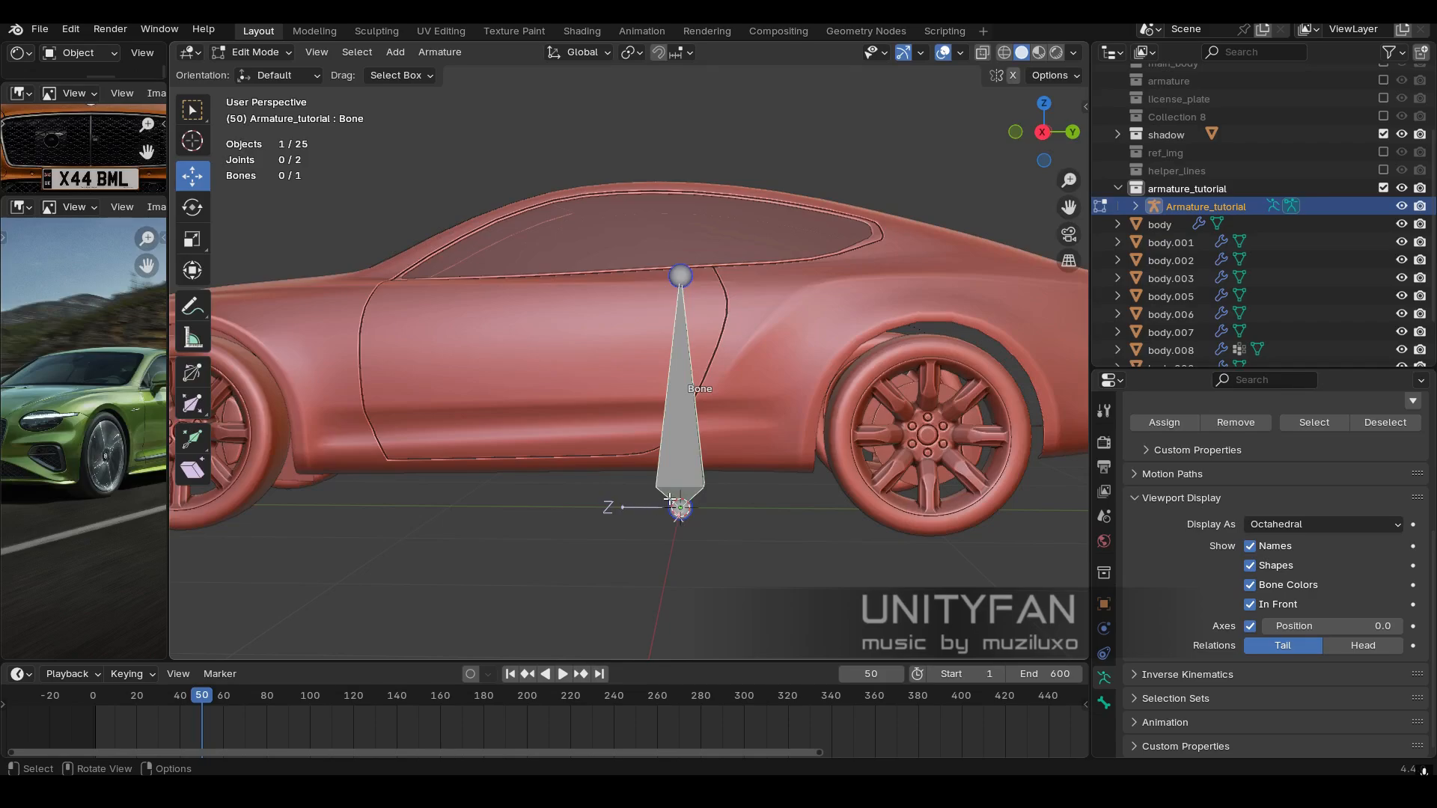
middle_drag(638, 489, 713, 320)
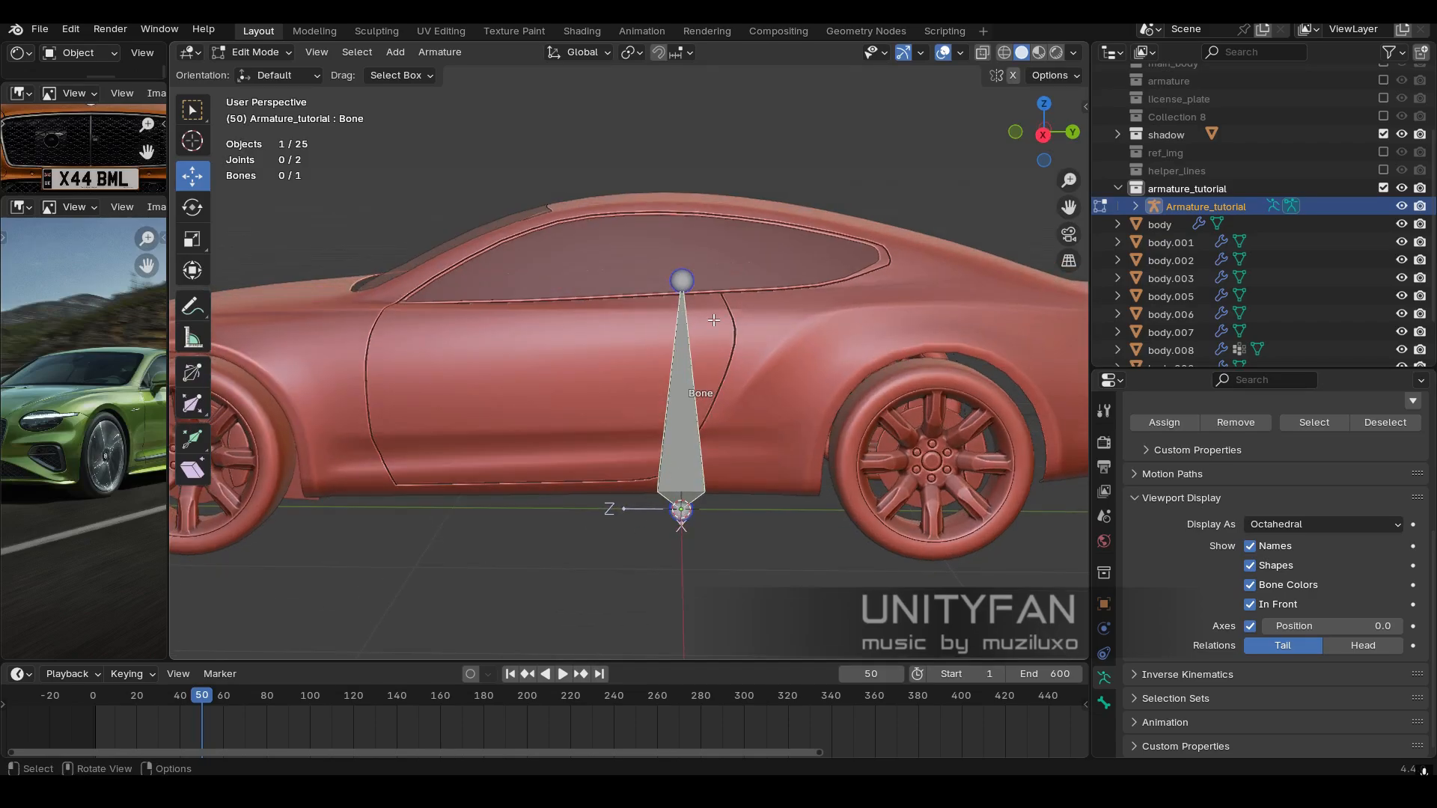
Toggle the armature between Object Mode and Edit Mode, leaving it in Edit Mode.
key(Tab)
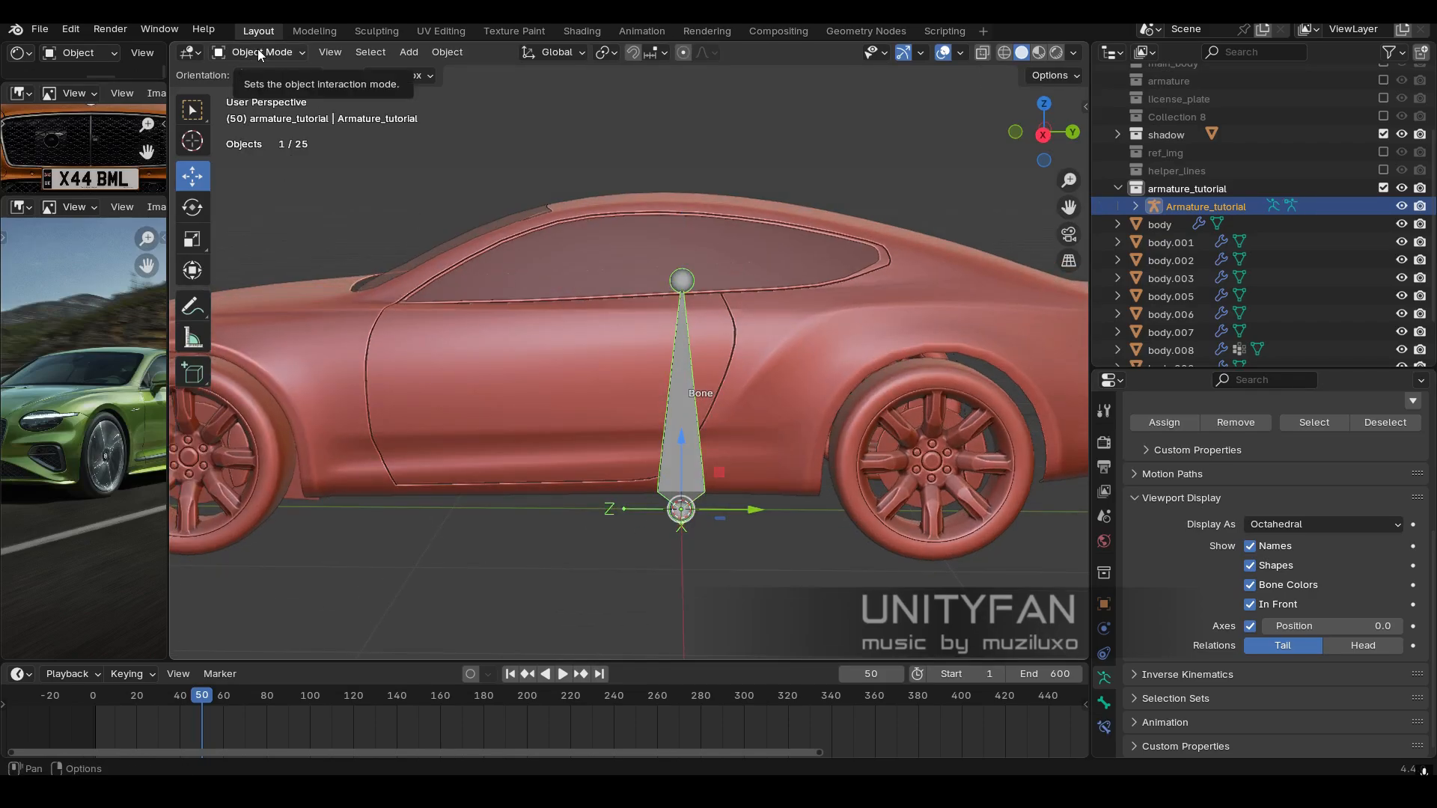
key(Tab)
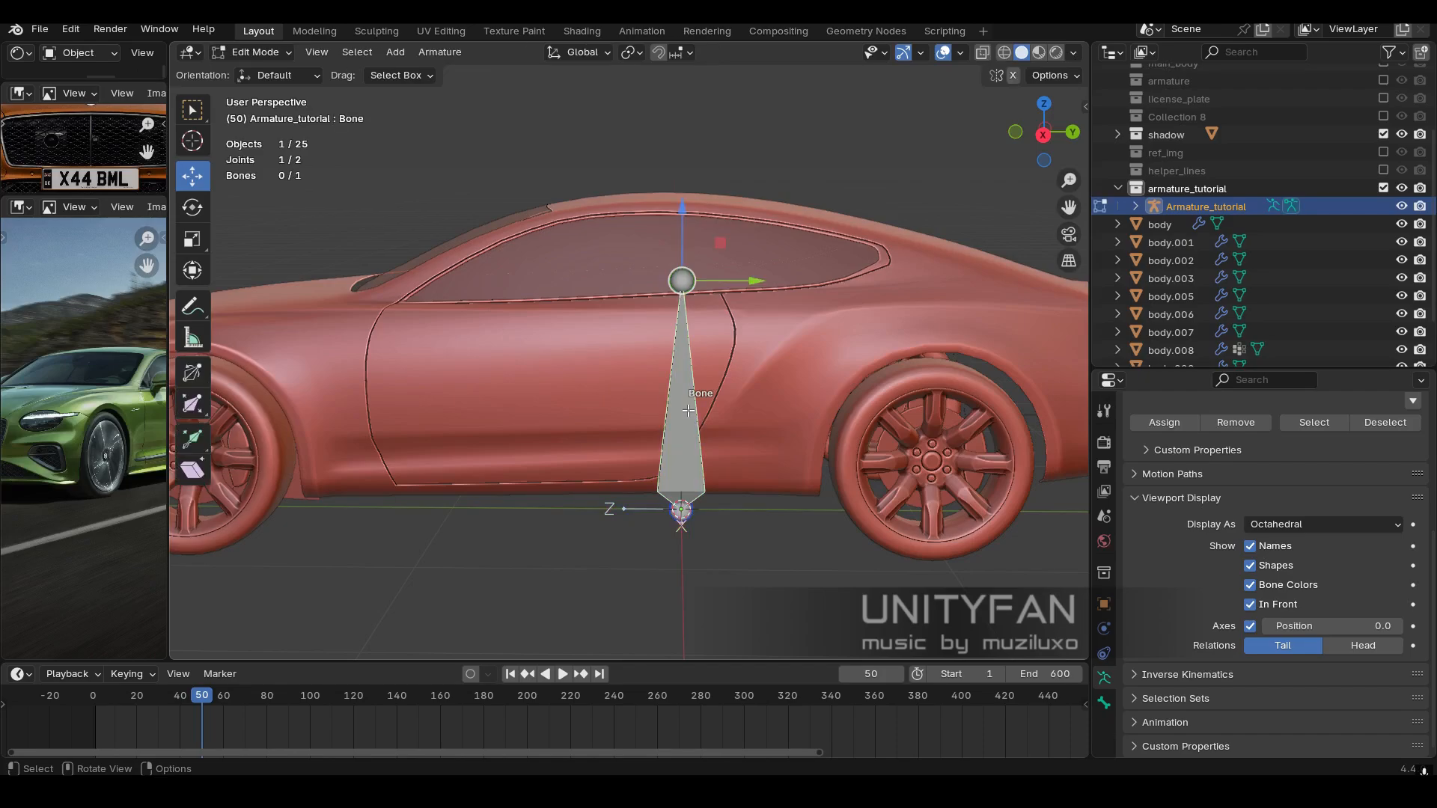
key(Tab)
click(259, 52)
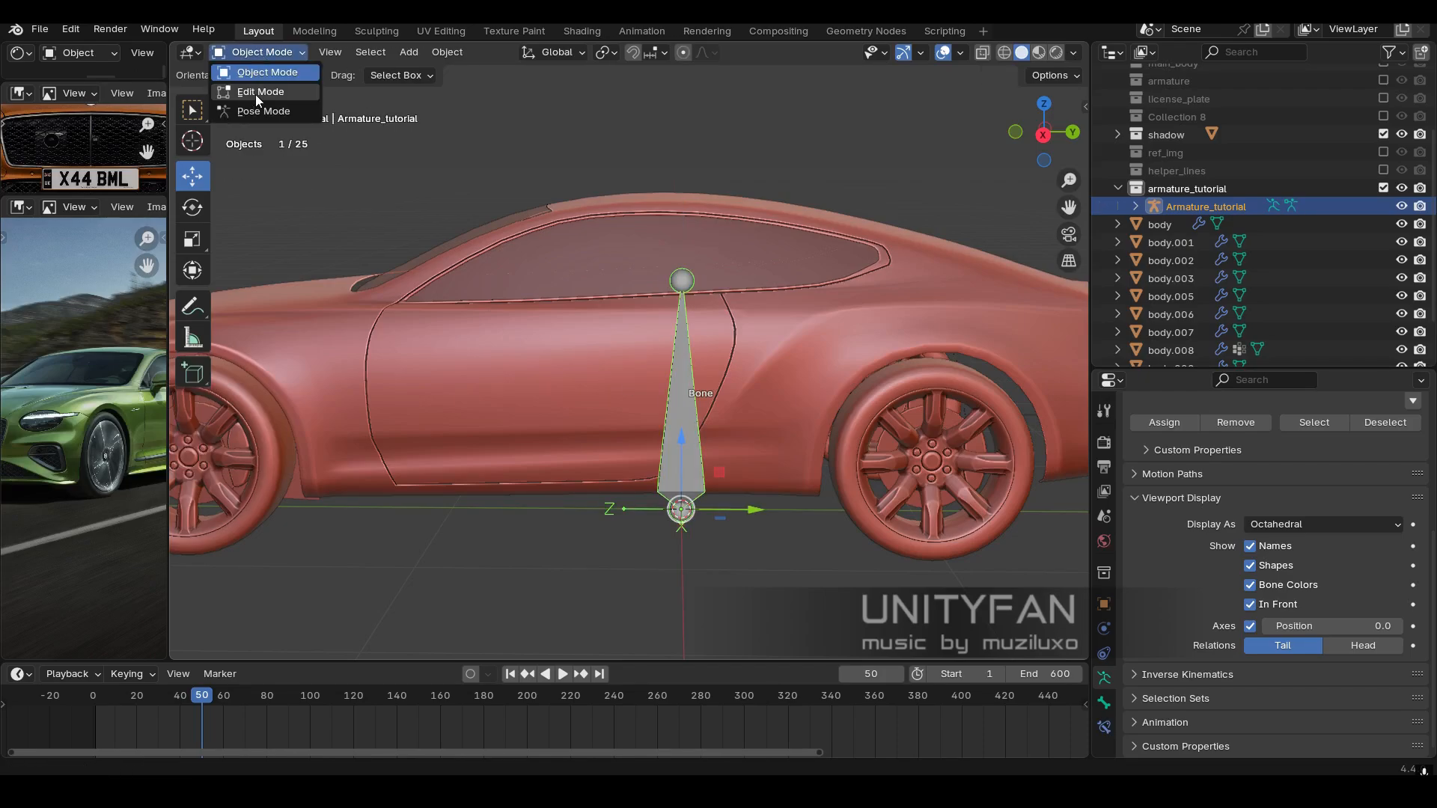
click(255, 91)
click(250, 50)
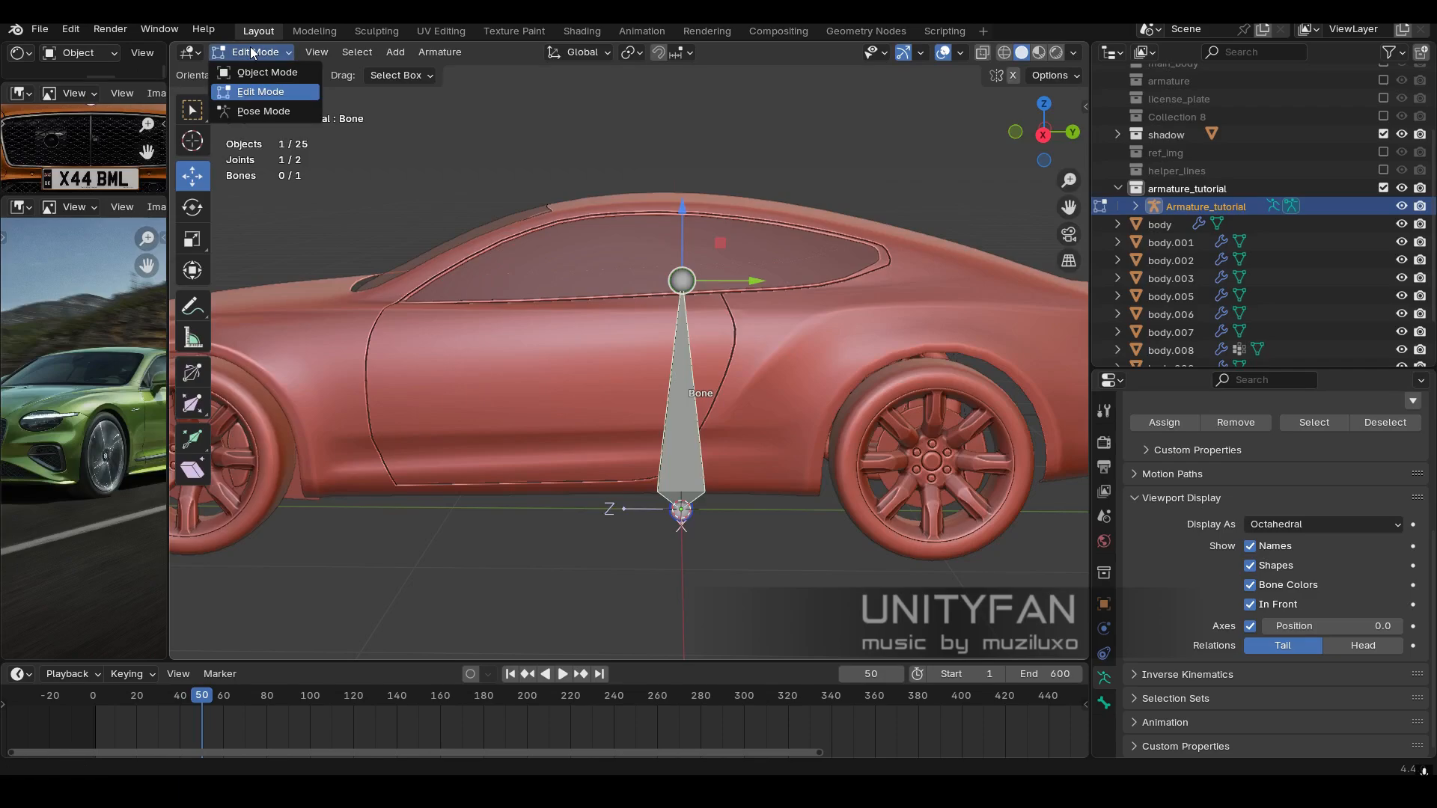
click(247, 93)
Show the car in the right orthographic view with wireframe shading, keeping the whole bone in view.
key(KP_3)
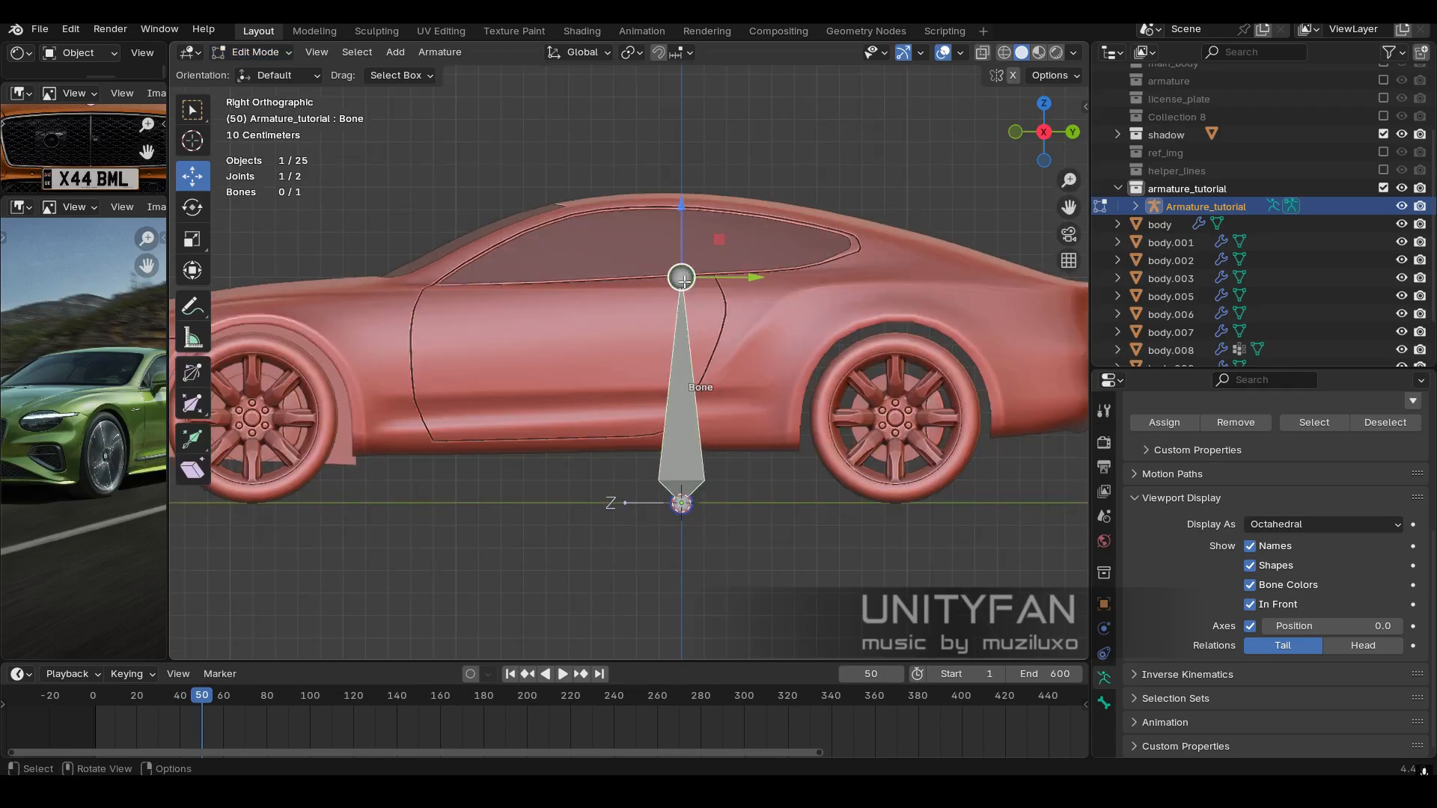
key(shift+z)
shift+middle_drag(684, 282, 642, 289)
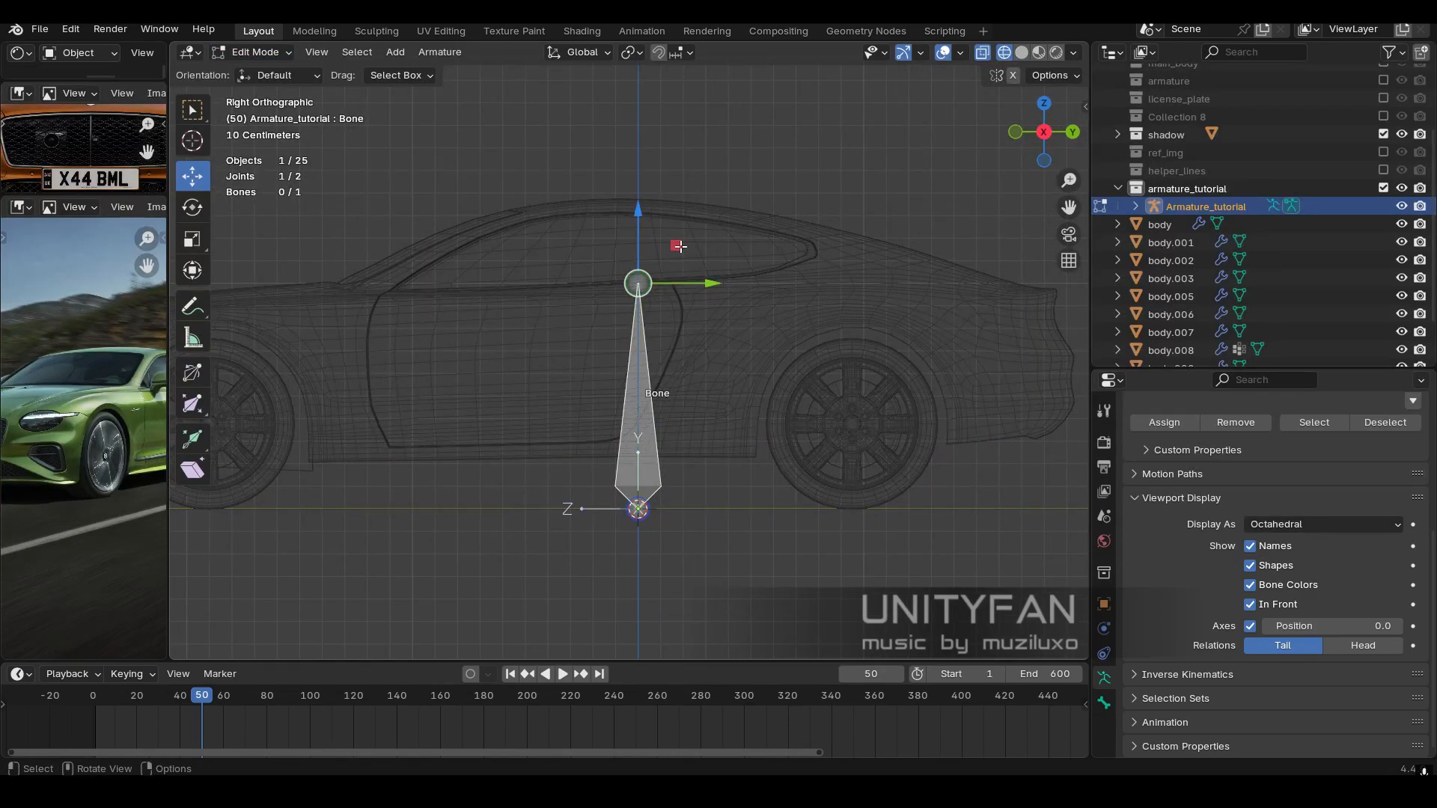
Try laying the bone flat at ground level by moving its tail joint, undo the move, and reselect the tail joint.
ctrl+drag(678, 246, 853, 474)
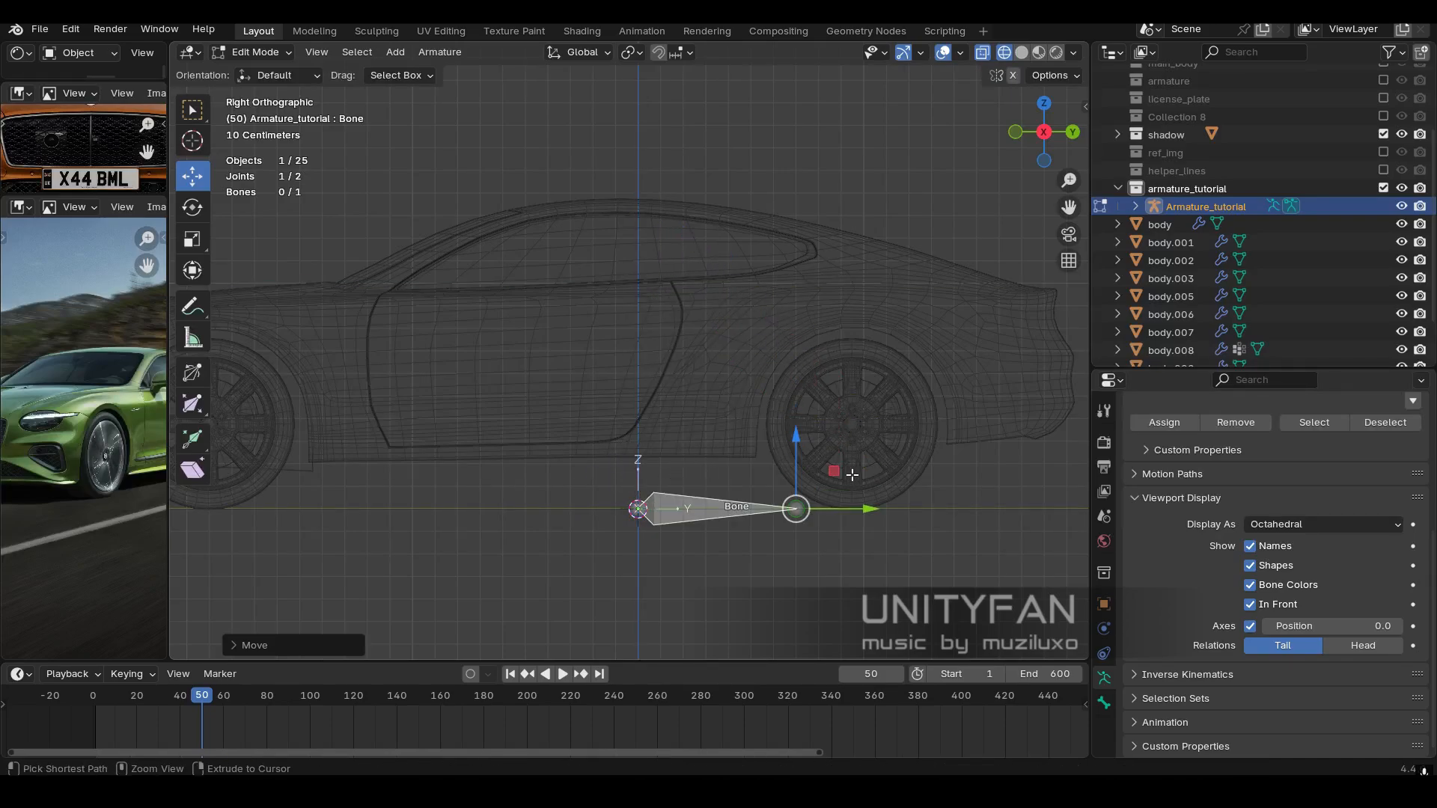
key(ctrl+z)
click(649, 480)
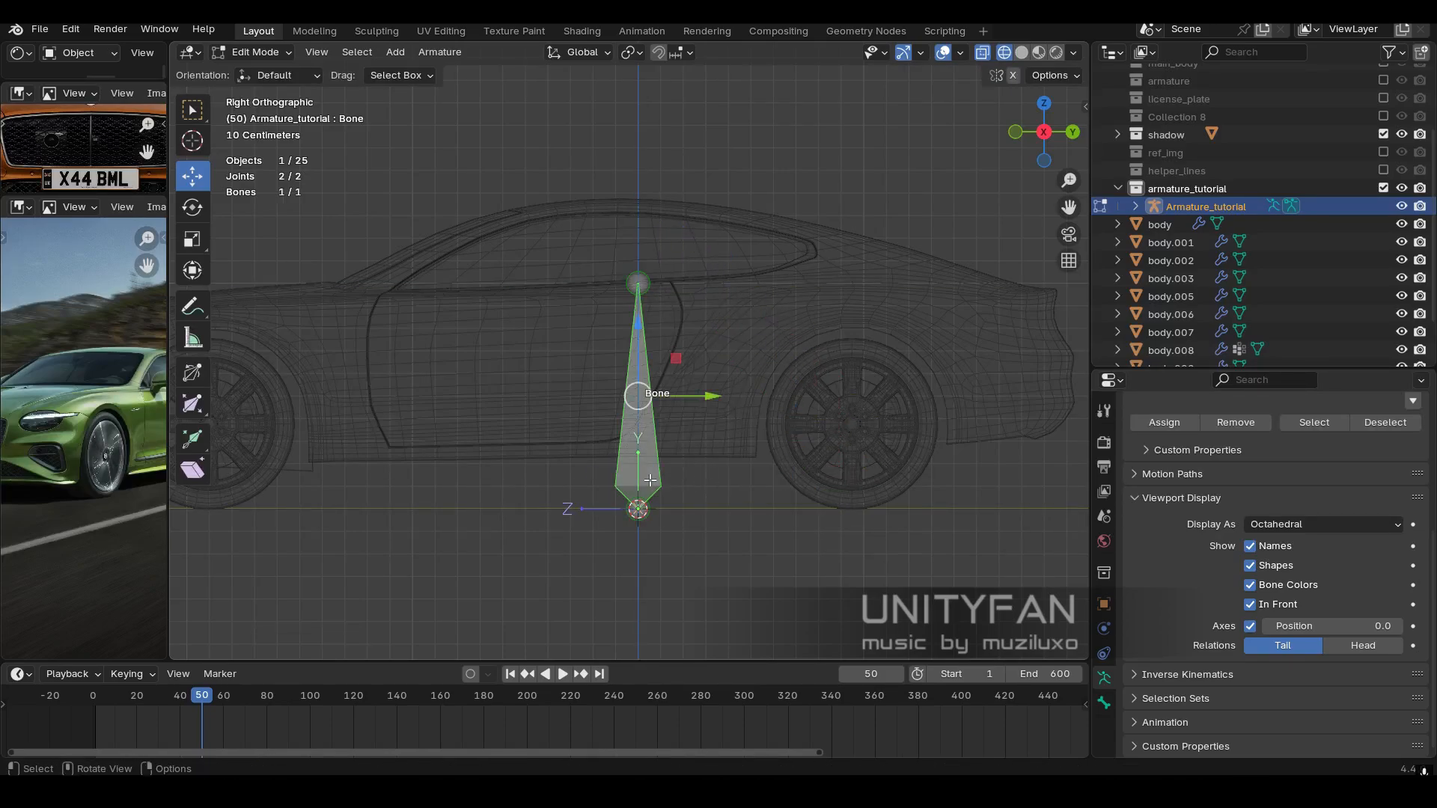
shift+middle_drag(749, 495, 679, 469)
click(572, 249)
scroll(632, 296, up, 2)
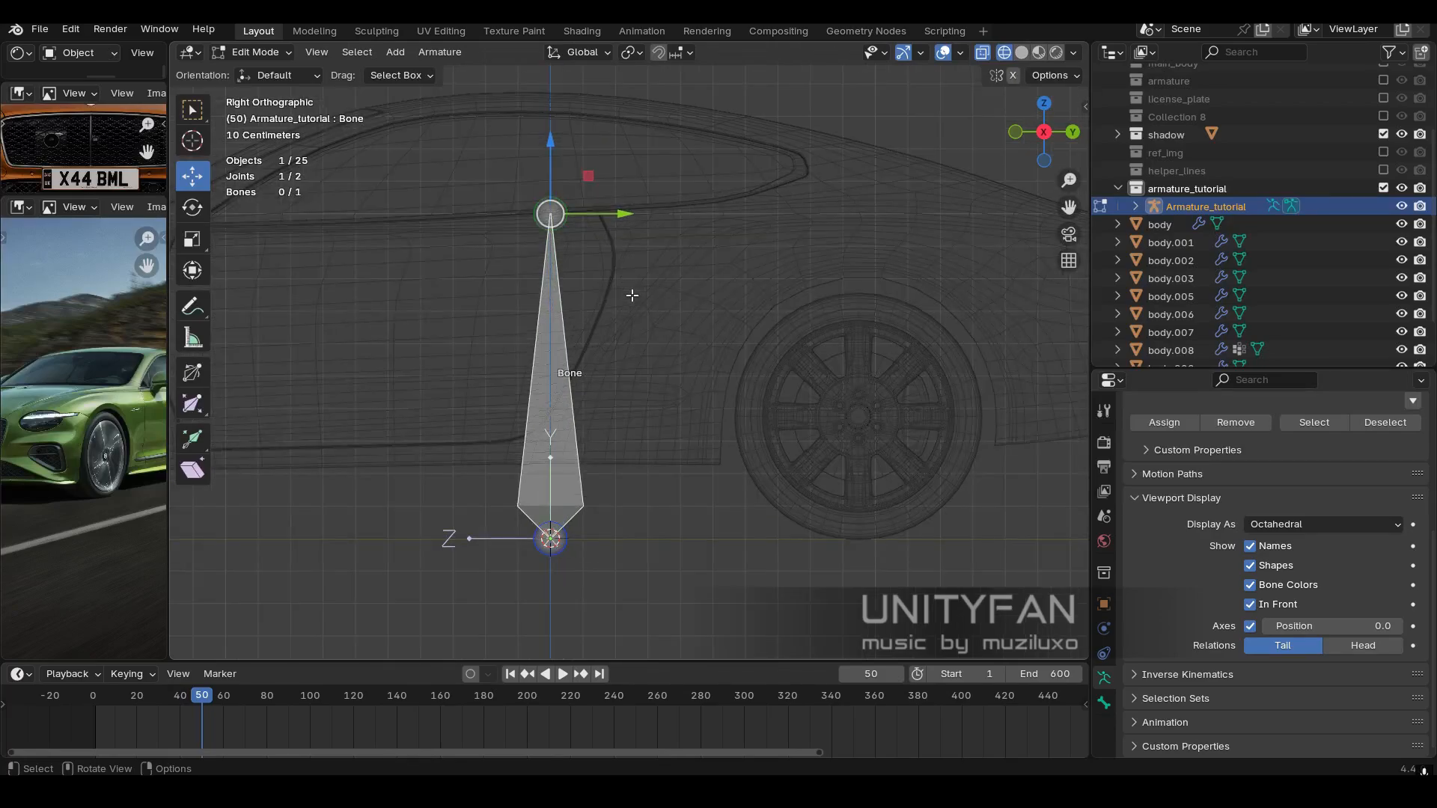
Try lowering the bone's tail joint and swinging it toward the rear wheel, undoing the sideways moves.
shift+middle_drag(560, 221, 551, 253)
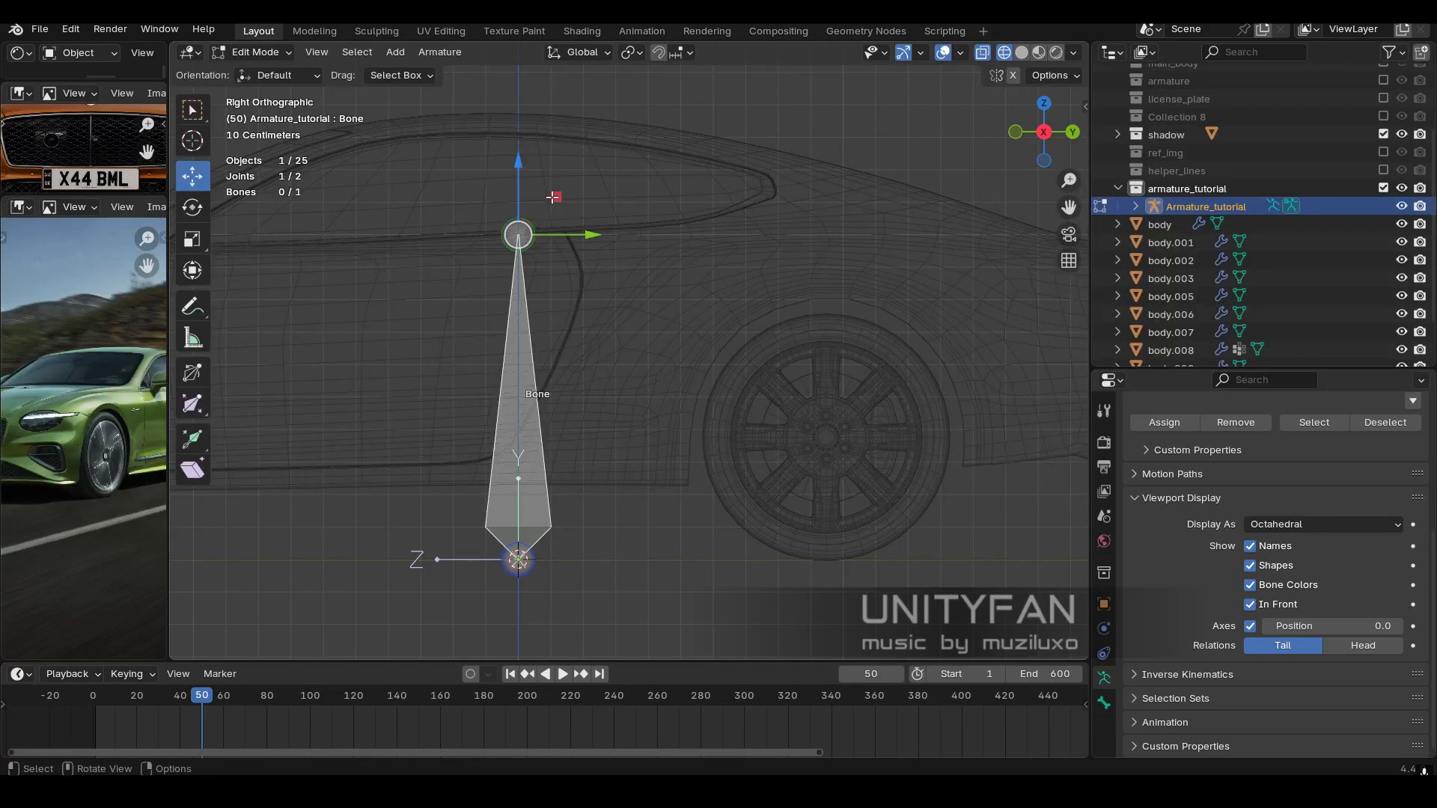
drag(554, 197, 543, 312)
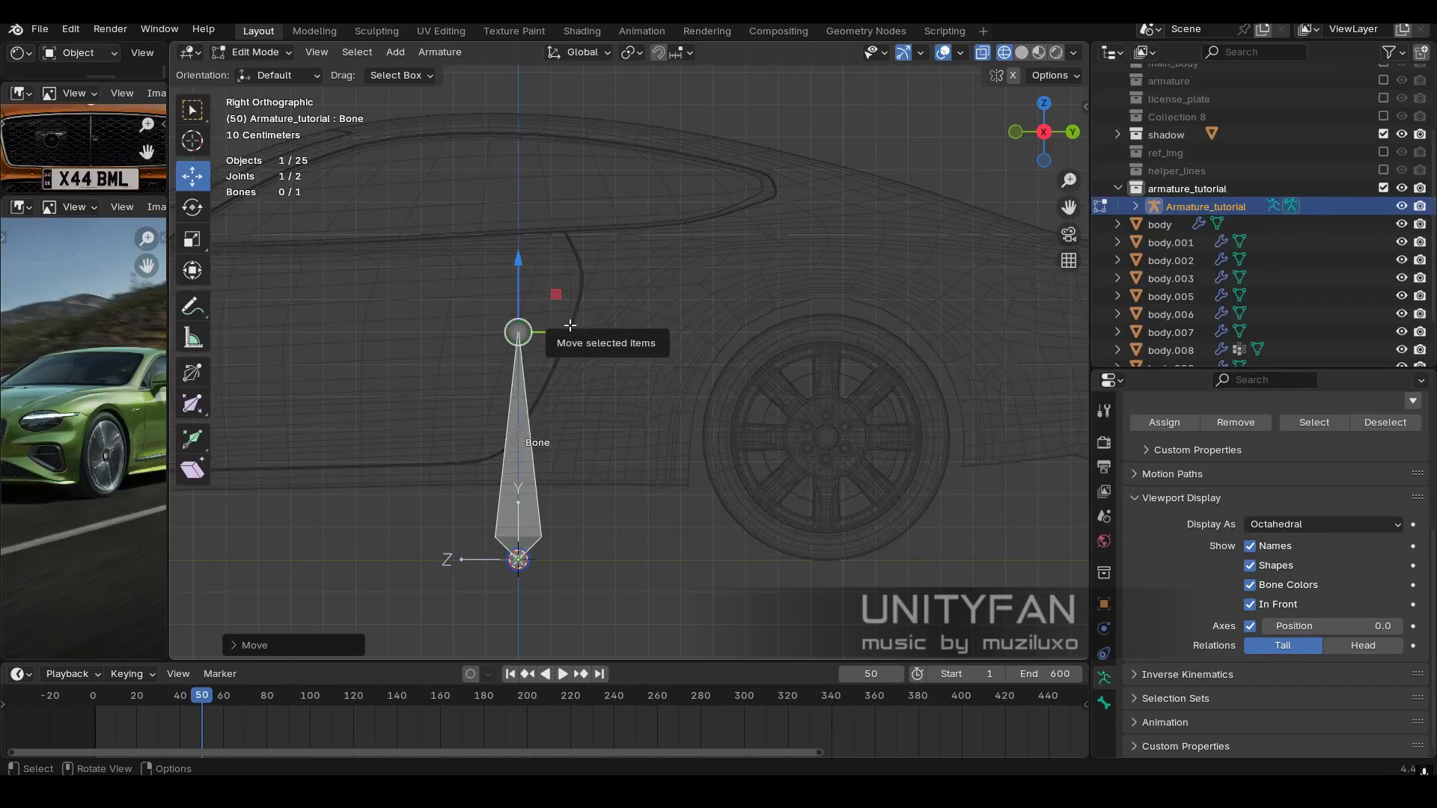
drag(569, 326, 755, 528)
key(ctrl+z)
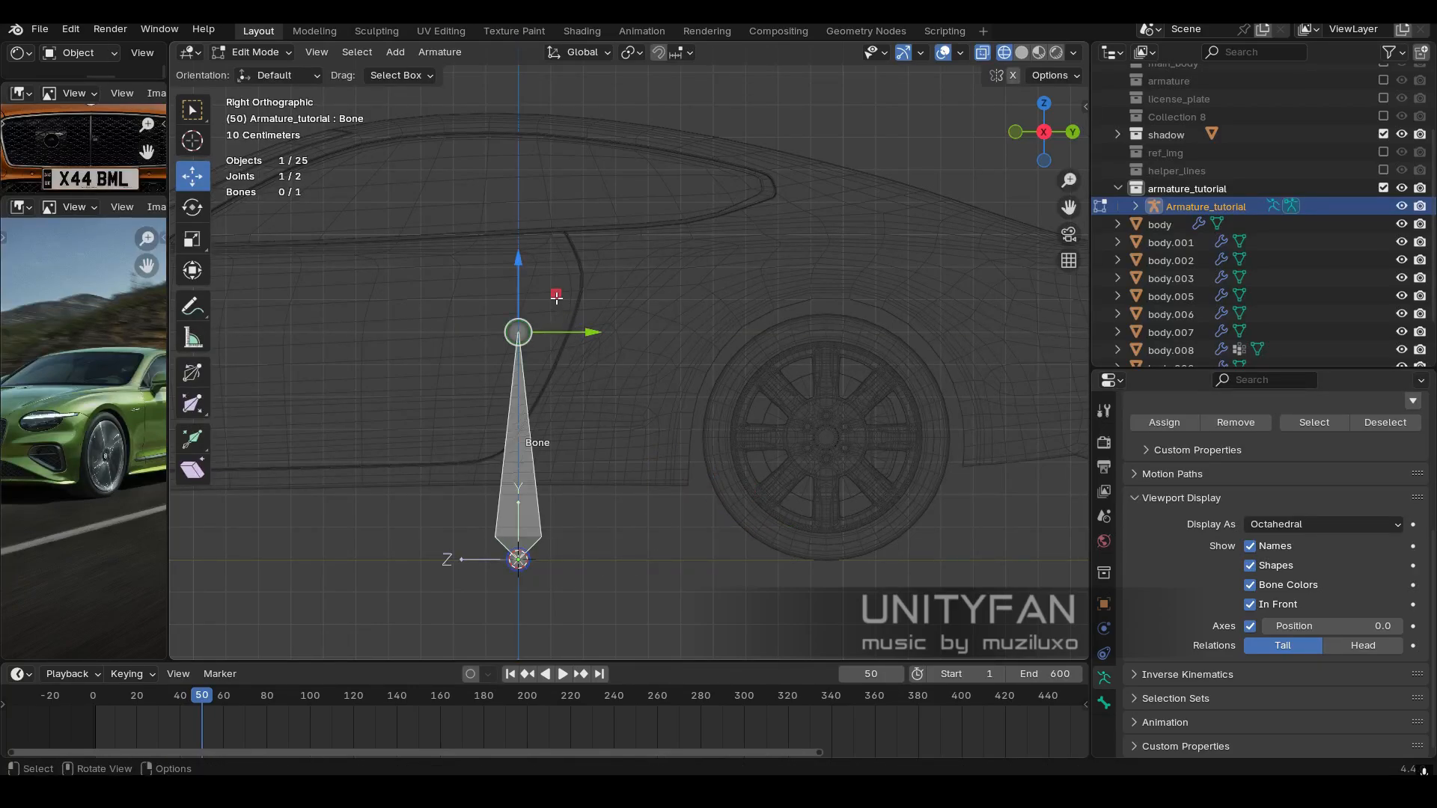
drag(557, 296, 715, 424)
key(ctrl+z)
Using snapping, lay the bone flat at ground level with its tail at Y 0.6 m, and return to solid shading.
click(657, 59)
drag(556, 294, 741, 517)
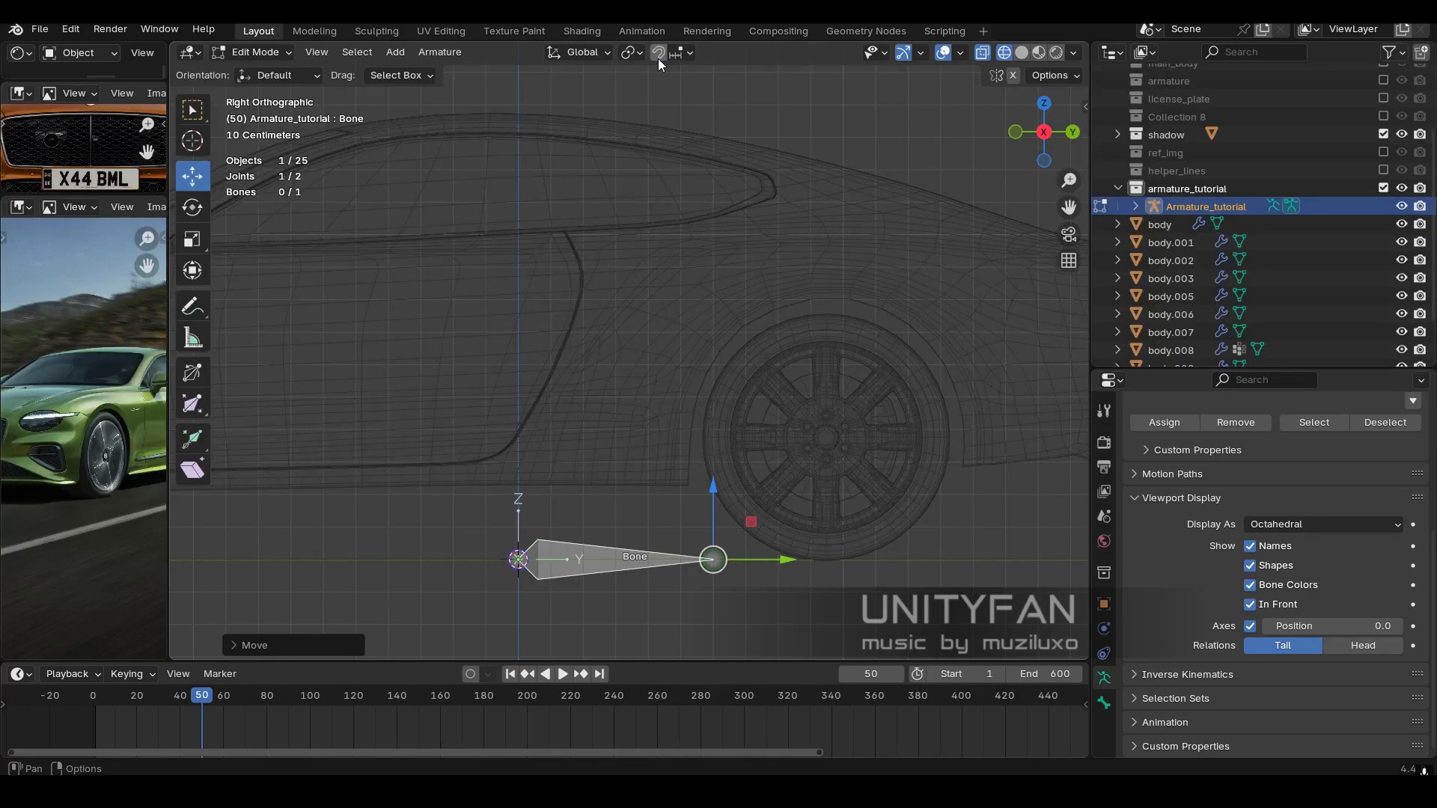
mouse_move(718, 549)
middle_down()
mouse_move(673, 517)
mouse_move(770, 542)
mouse_move(789, 456)
mouse_move(688, 458)
middle_up()
key(z)
click(788, 533)
Rename the root bone as BoneMain.
click(1104, 703)
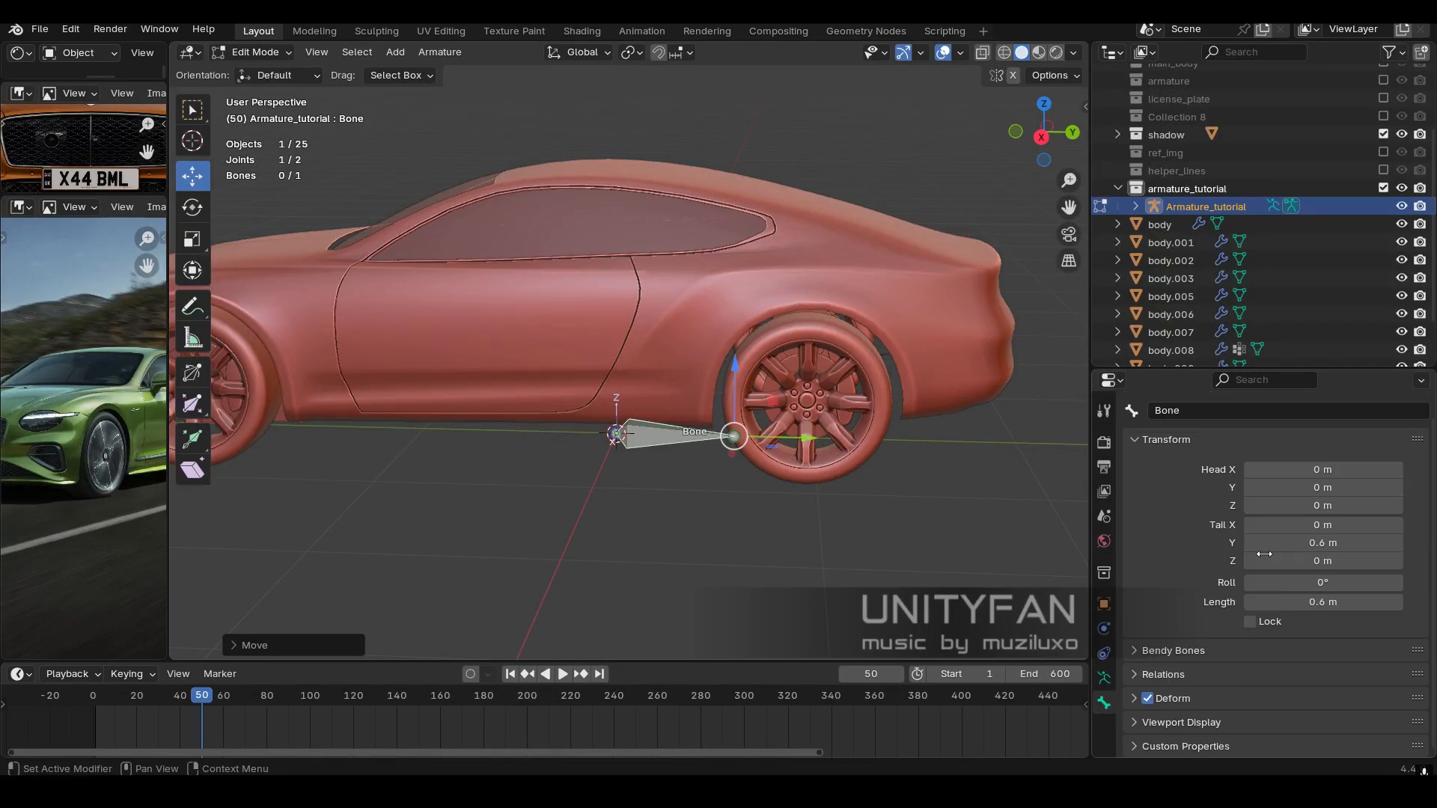
click(1187, 413)
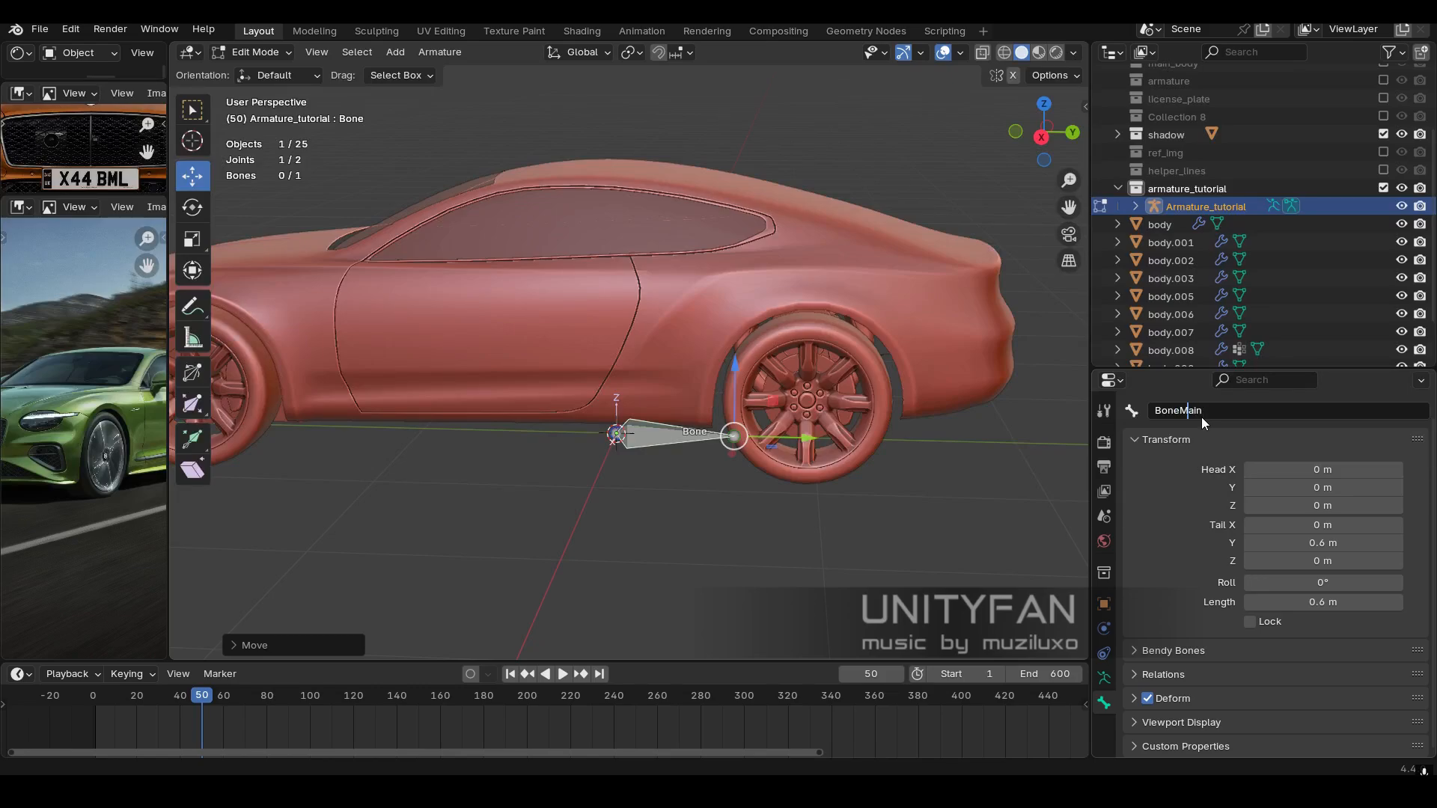
text(Main)
key(Return)
middle_drag(628, 367, 658, 364)
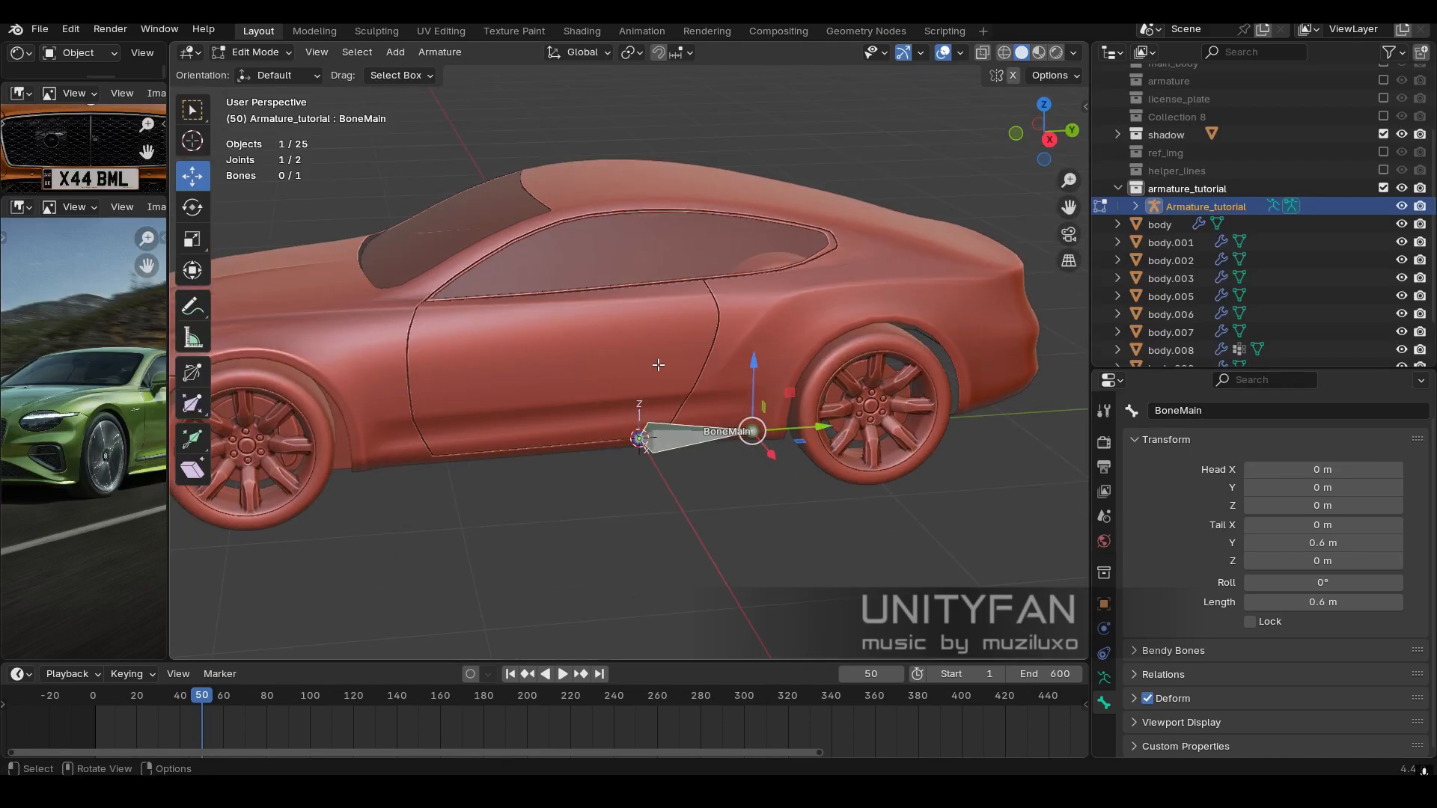
Switch the armature to Object Mode and examine BoneMain's placement under the car, ending in the right orthographic view.
click(280, 50)
click(270, 72)
middle_drag(725, 513, 675, 500)
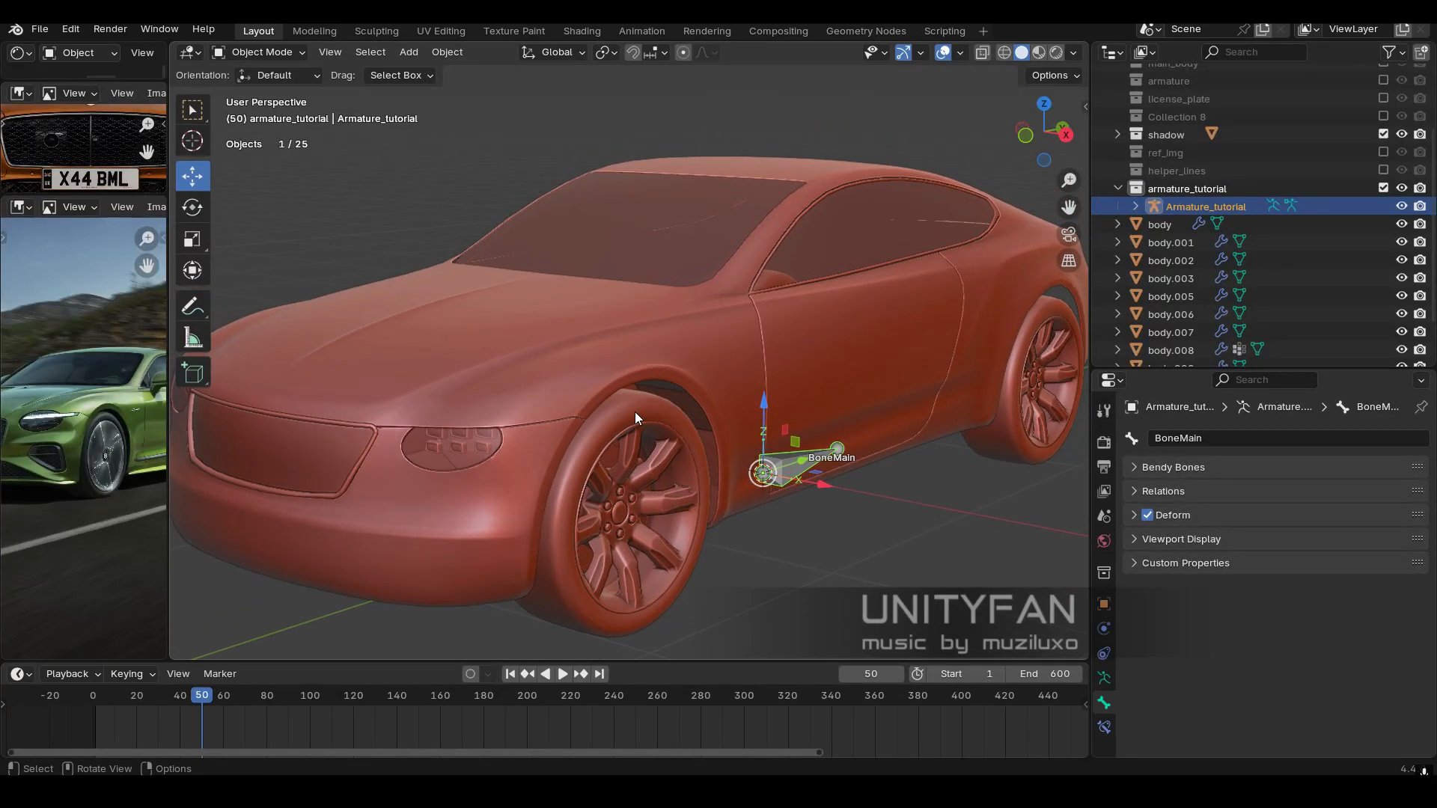
middle_drag(672, 451, 722, 437)
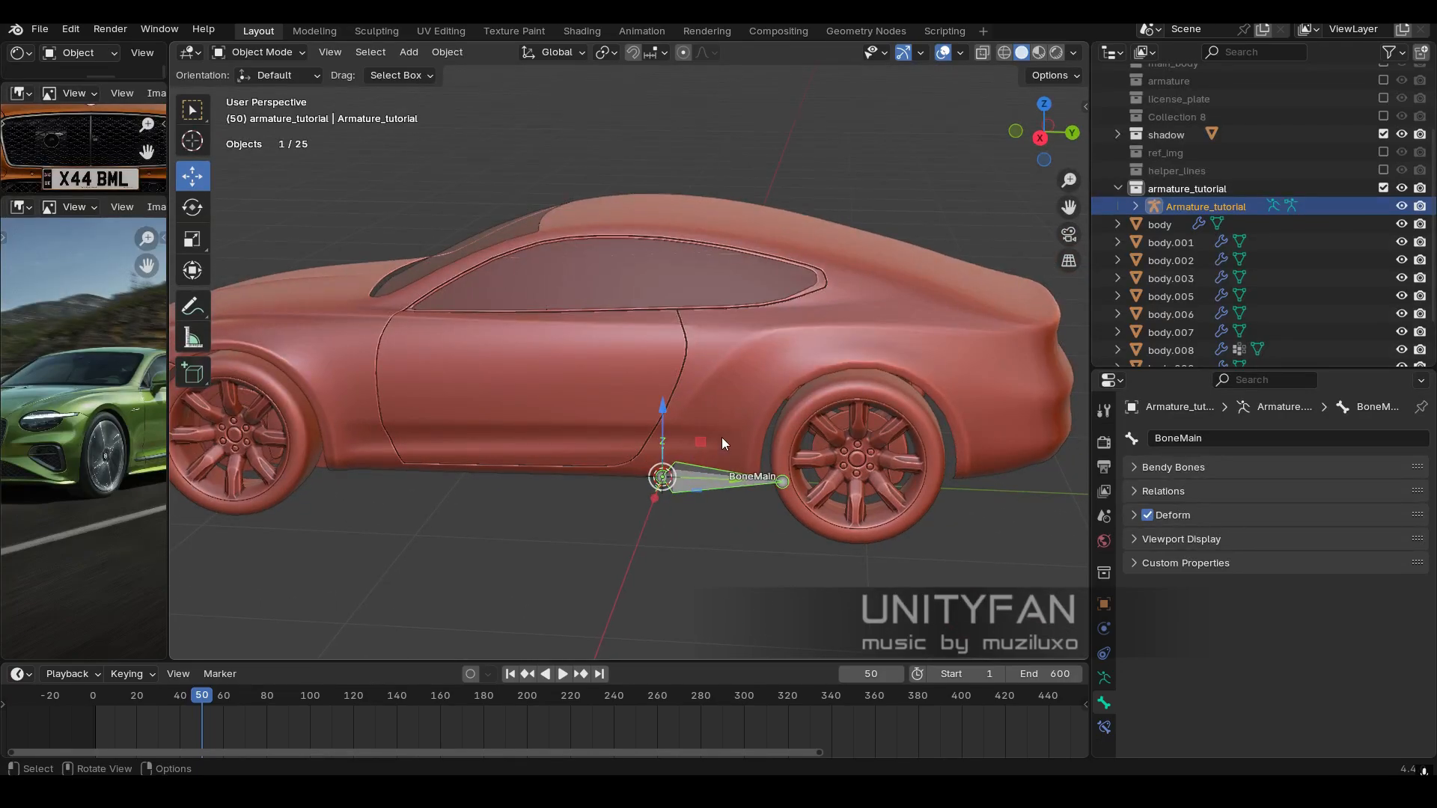
middle_drag(763, 367, 759, 464)
middle_drag(805, 318, 688, 434)
key(KP_3)
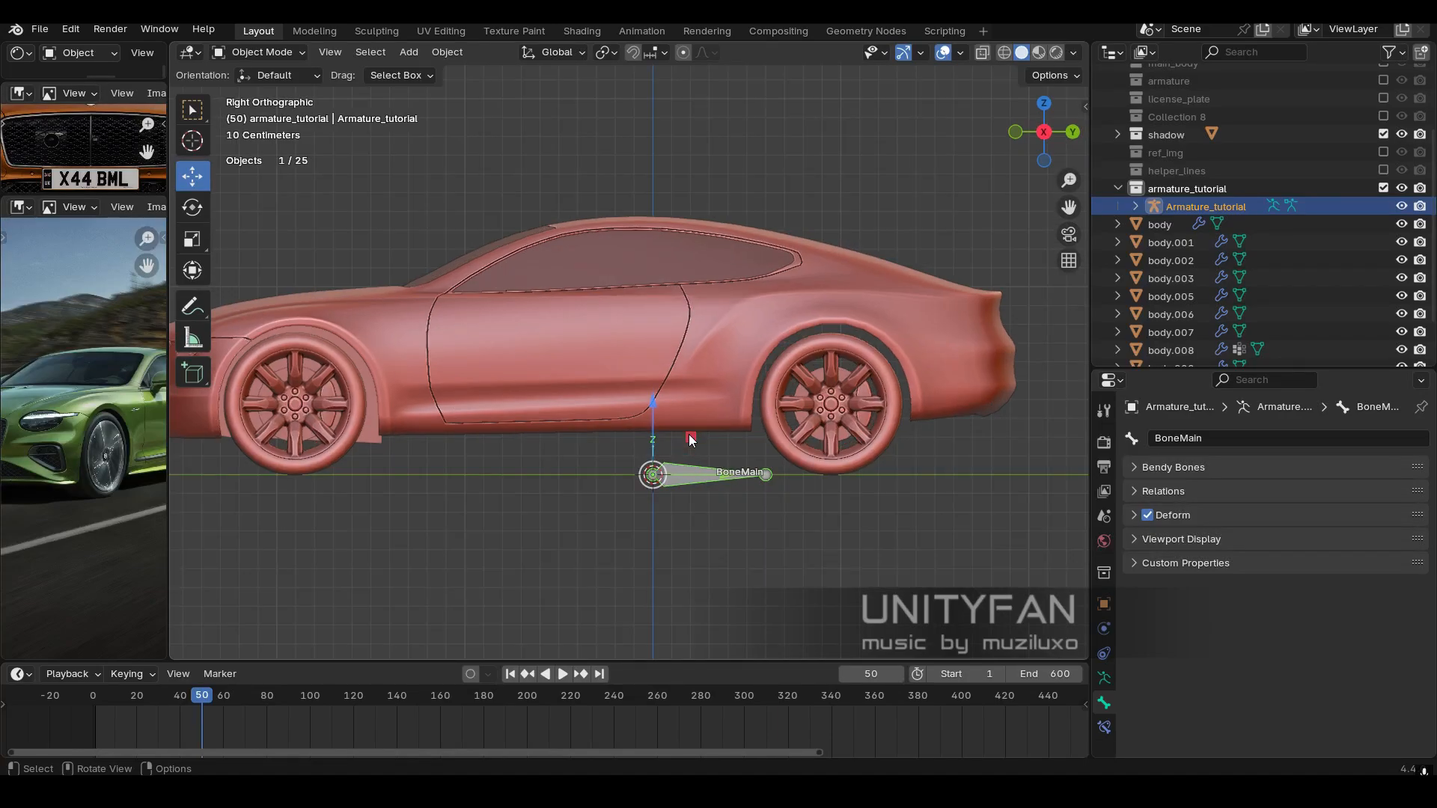
scroll(769, 471, up, 2)
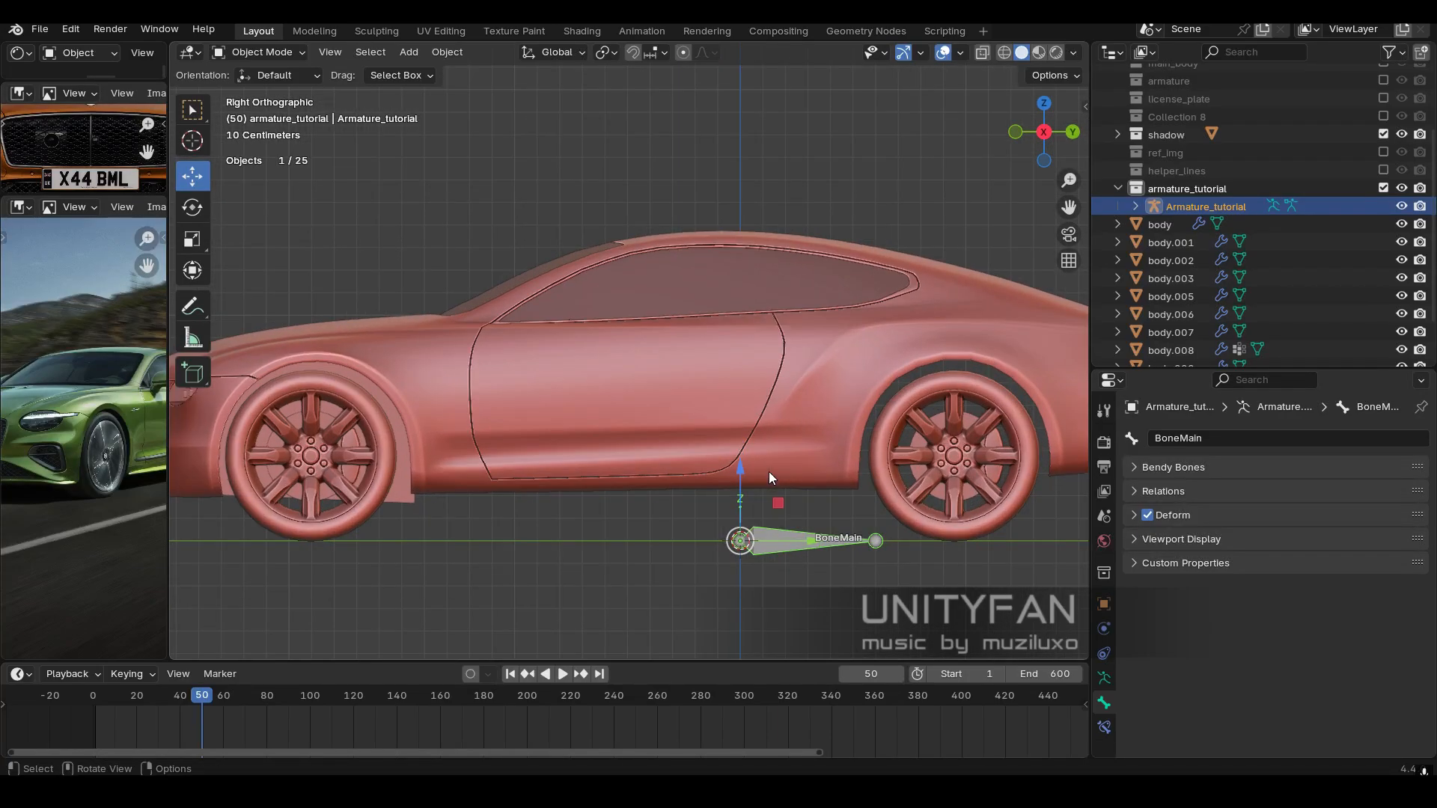
In the armature's Edit Mode, duplicate BoneMain and place the copy above the original.
click(275, 50)
click(268, 94)
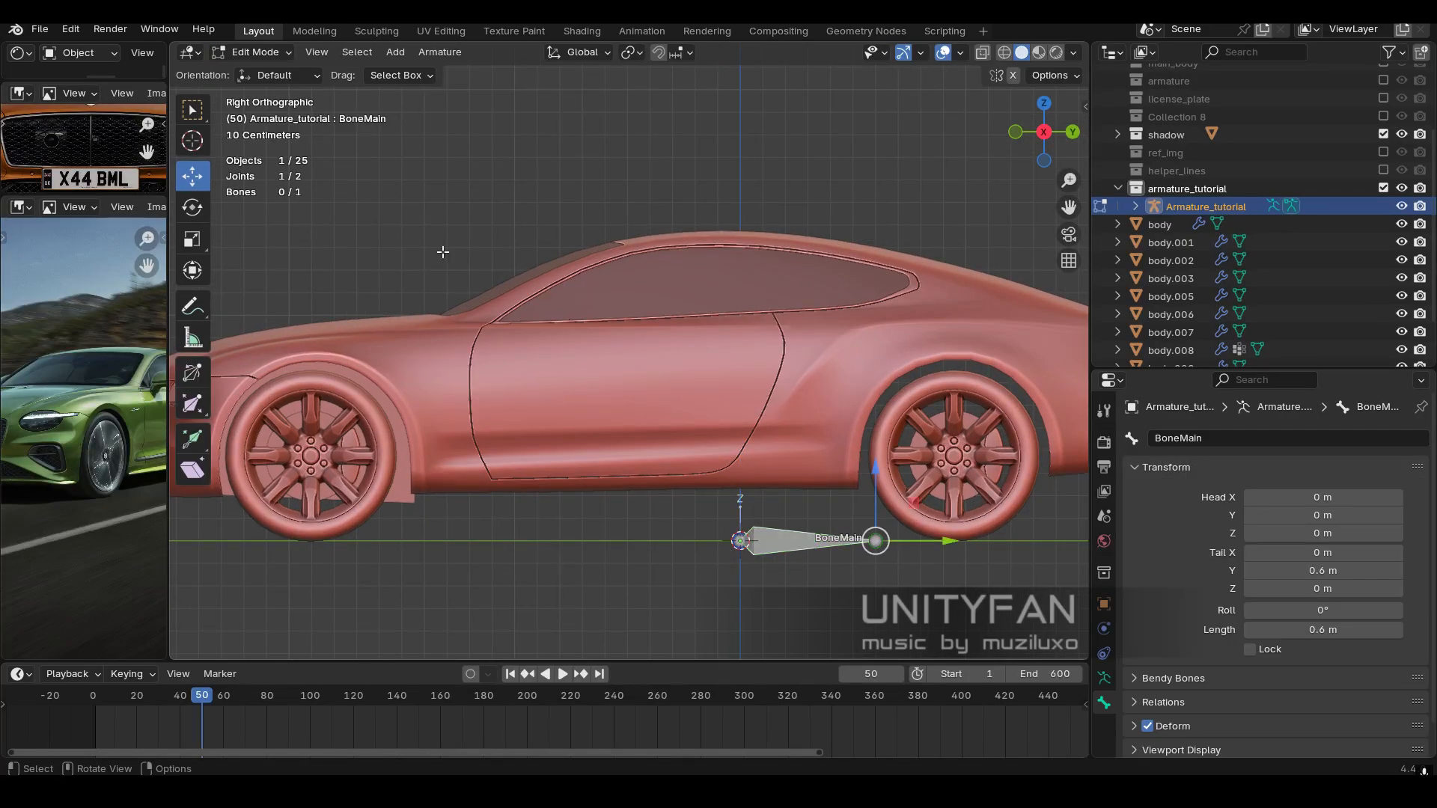
click(787, 538)
middle_drag(771, 530, 777, 519)
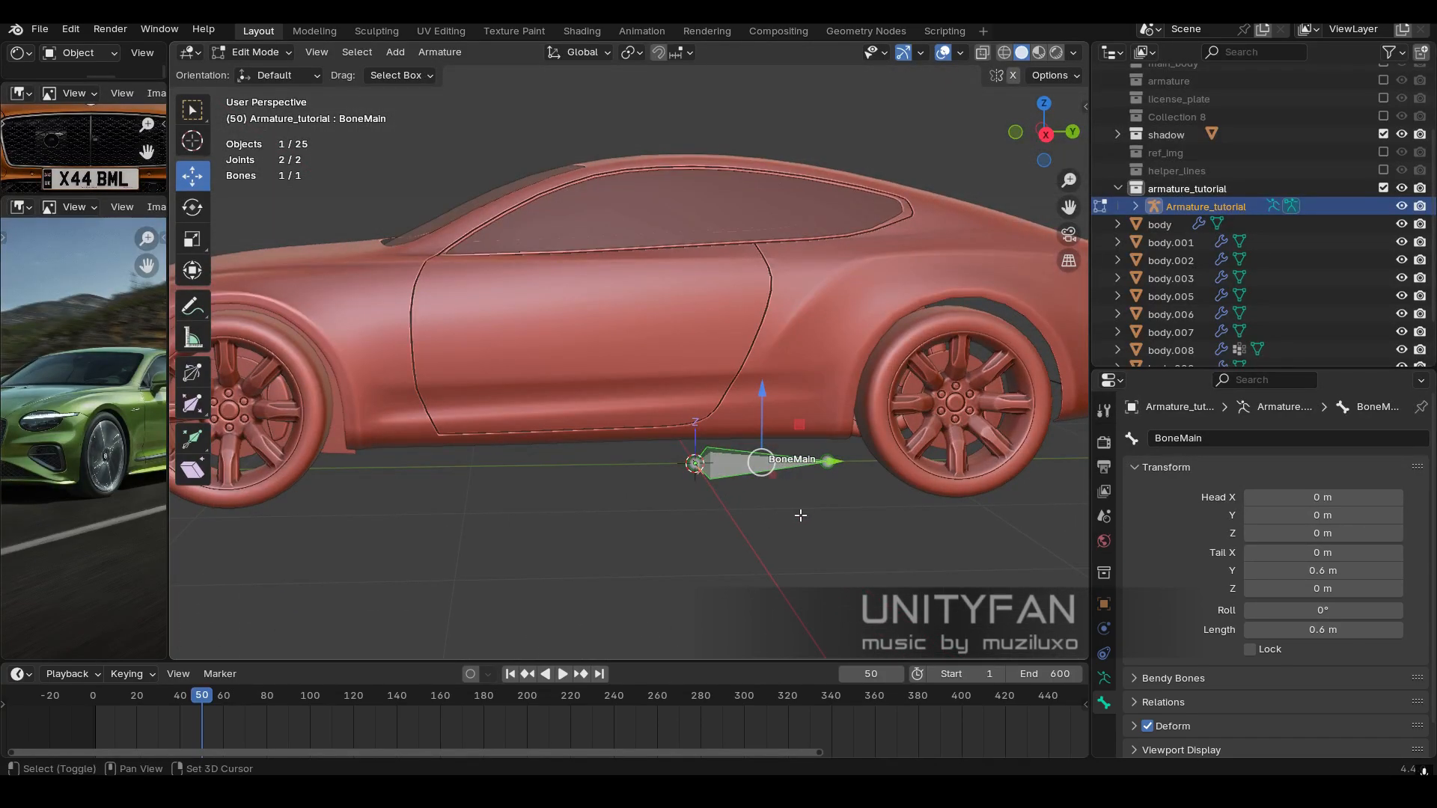
key(shift+d)
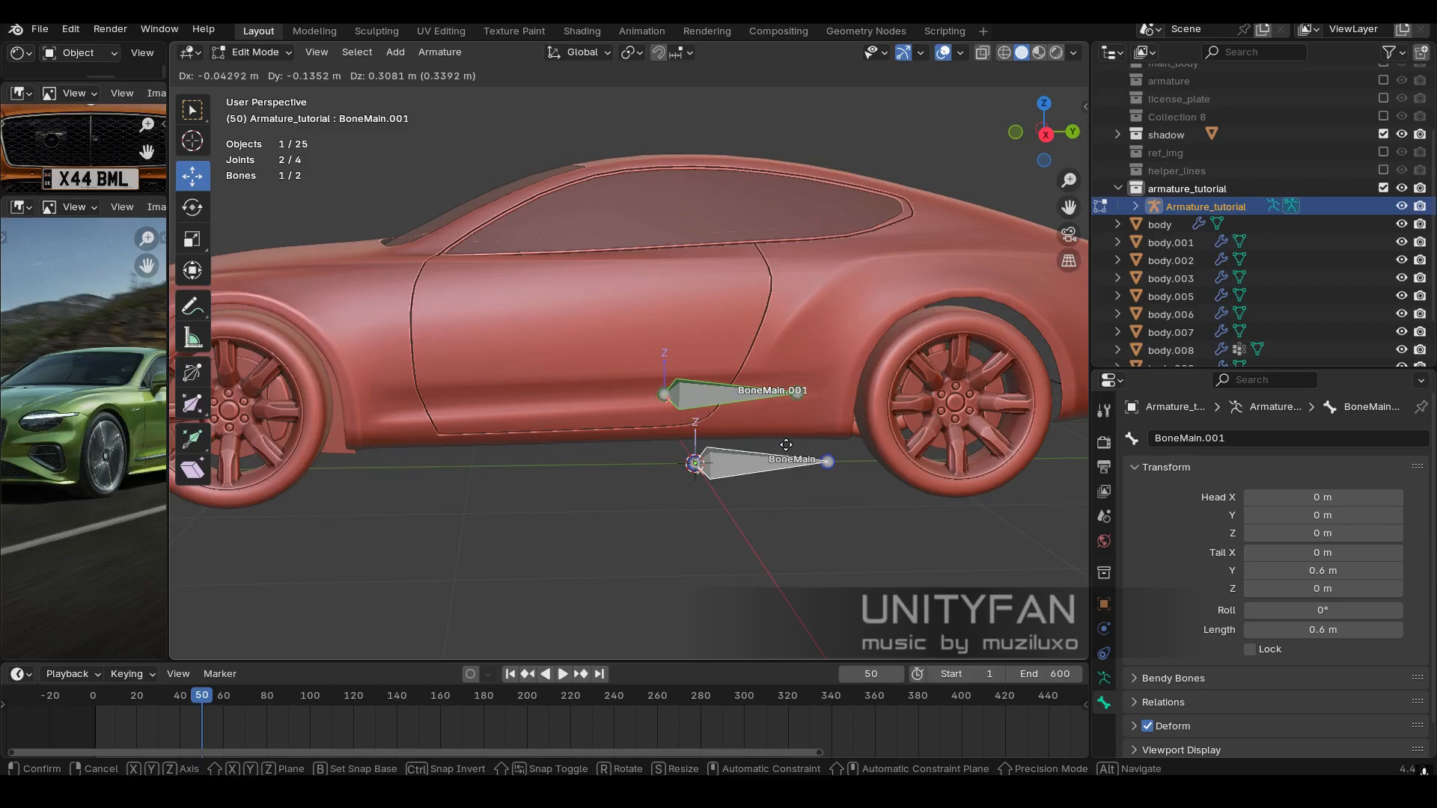
click(652, 336)
Move the duplicated bone to the door's front edge, with its head at about X 0.84, Y -1.24, Z 0.64 m.
middle_drag(612, 364, 752, 471)
drag(673, 343, 850, 404)
middle_drag(850, 403, 666, 488)
shift+middle_drag(666, 488, 768, 435)
drag(771, 420, 640, 486)
middle_drag(640, 486, 777, 302)
drag(778, 302, 767, 352)
middle_drag(766, 352, 626, 460)
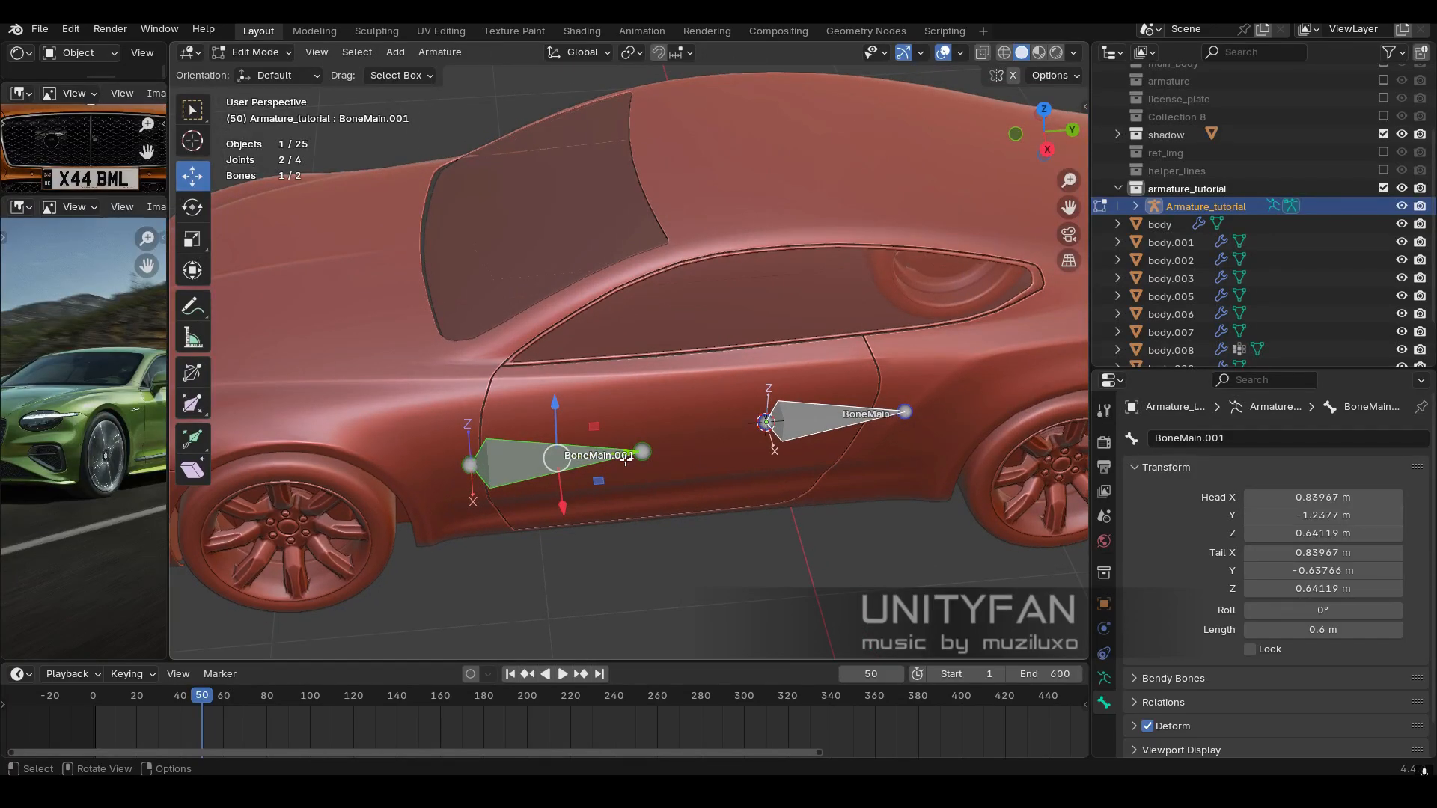
Shorten the door bone to about 0.31 m by moving its tail, and shift the whole bone inward to about X 0.79 m.
drag(703, 446, 619, 452)
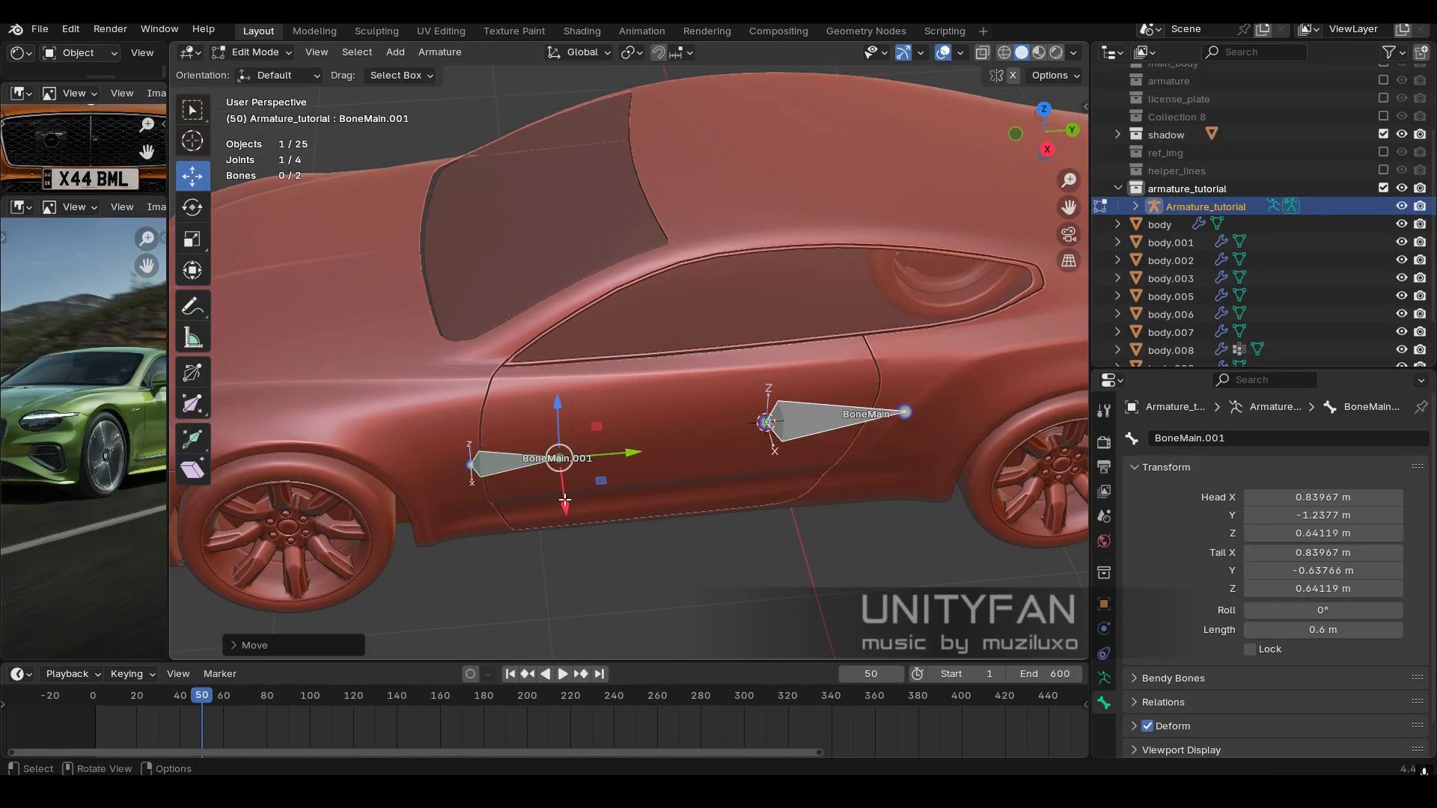
middle_drag(532, 556, 746, 529)
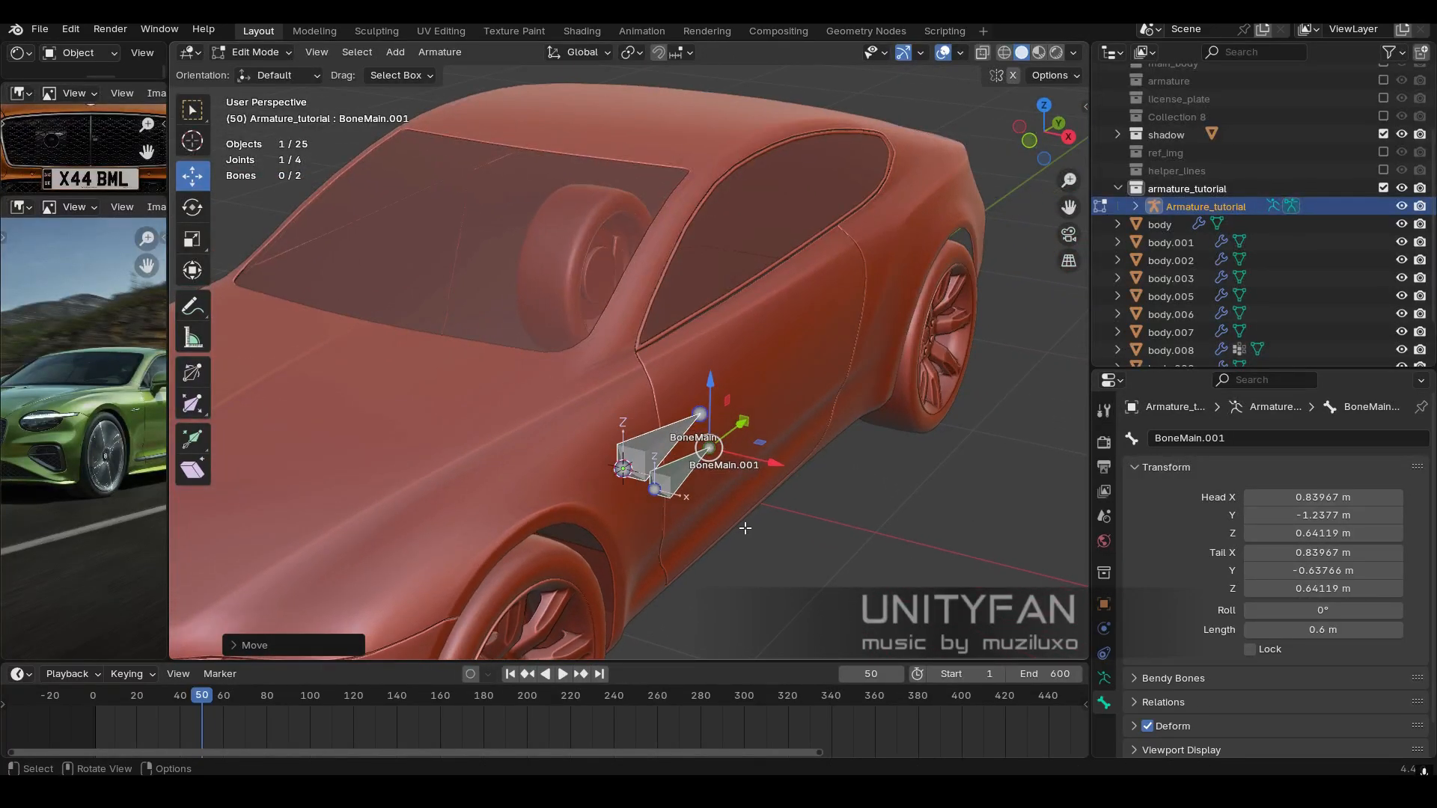
click(683, 479)
middle_drag(683, 479, 797, 561)
scroll(763, 456, up, 1)
middle_drag(765, 457, 725, 457)
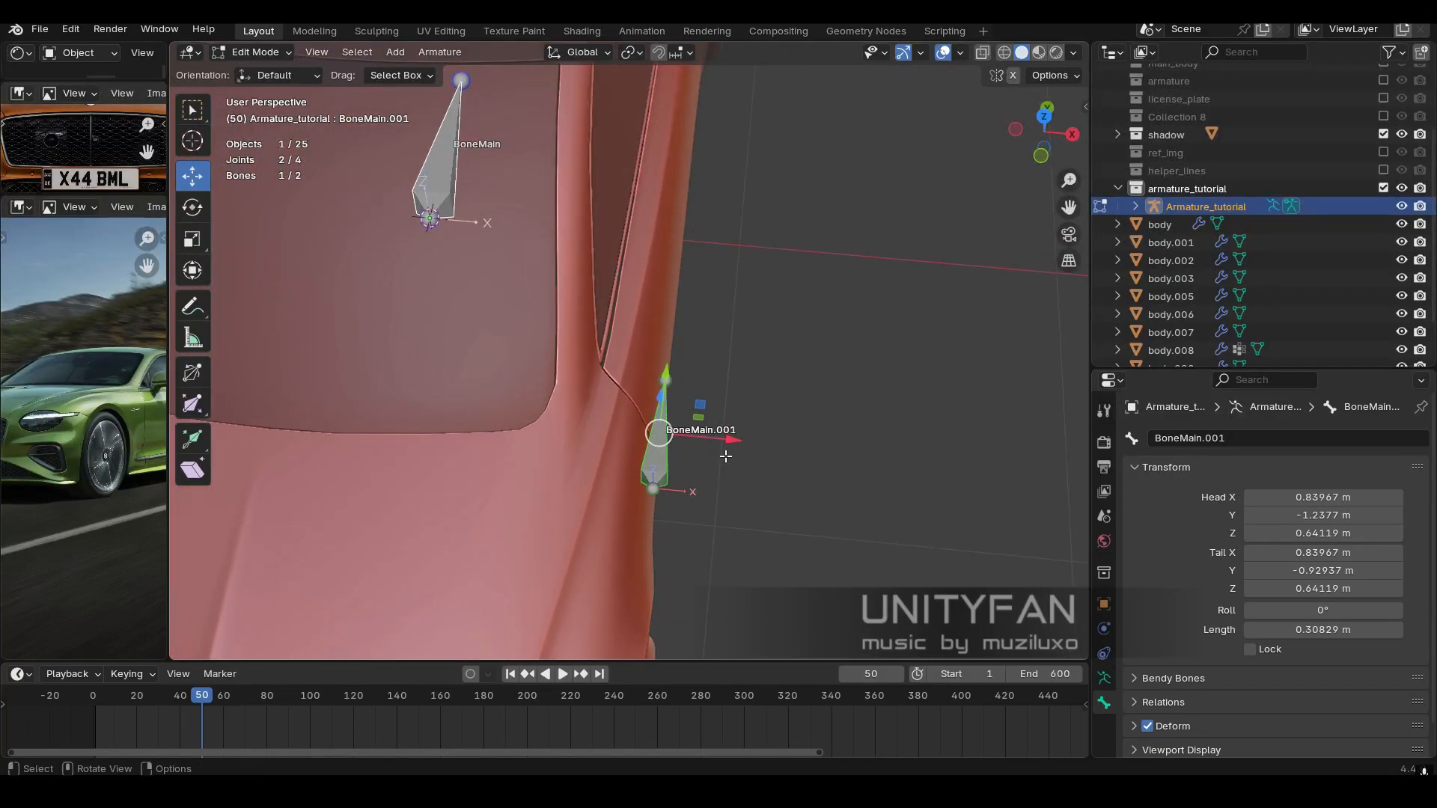
drag(728, 441, 702, 446)
middle_drag(702, 446, 665, 399)
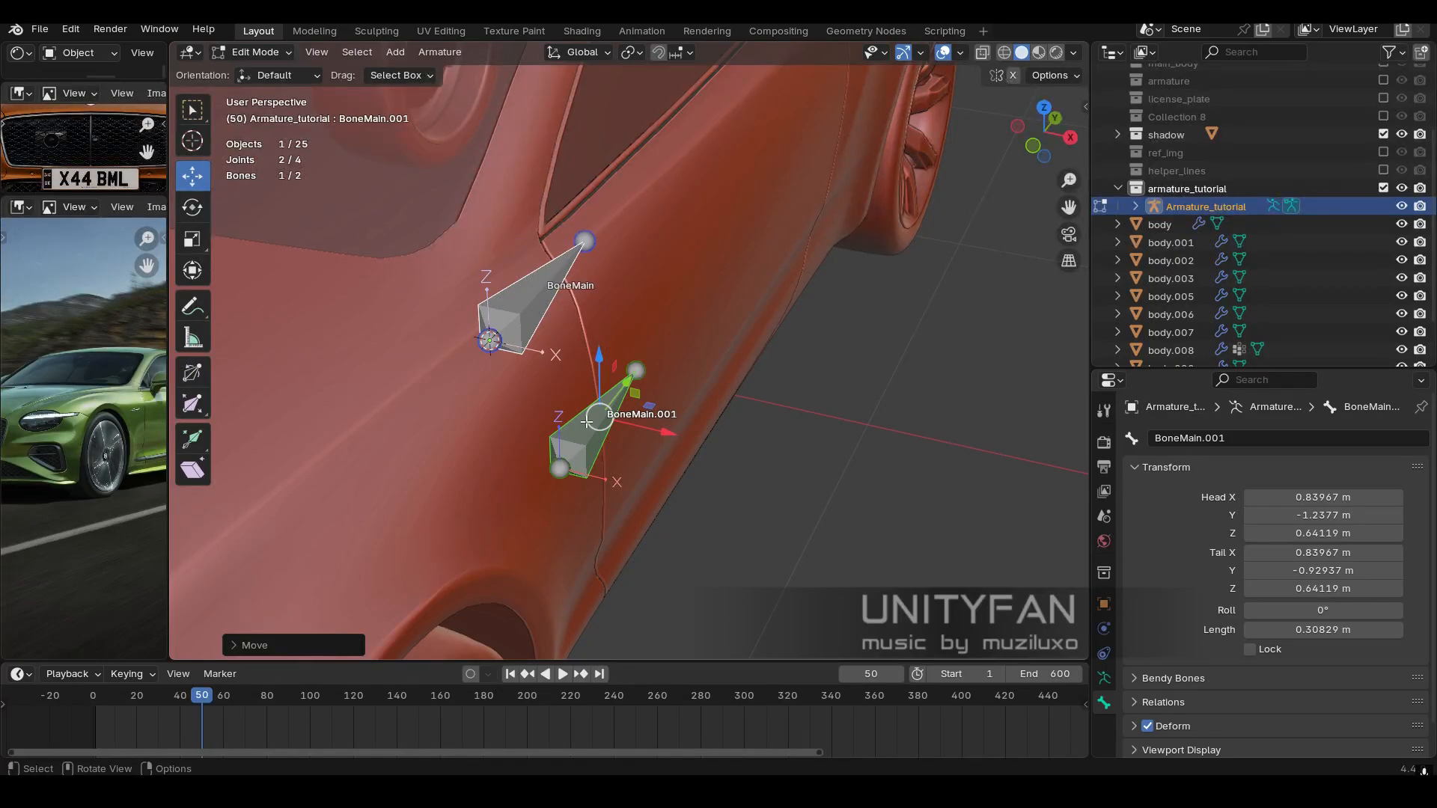
Rename the duplicated bone at the door's front edge as BoneDoorL.
middle_drag(586, 422, 633, 515)
click(1201, 442)
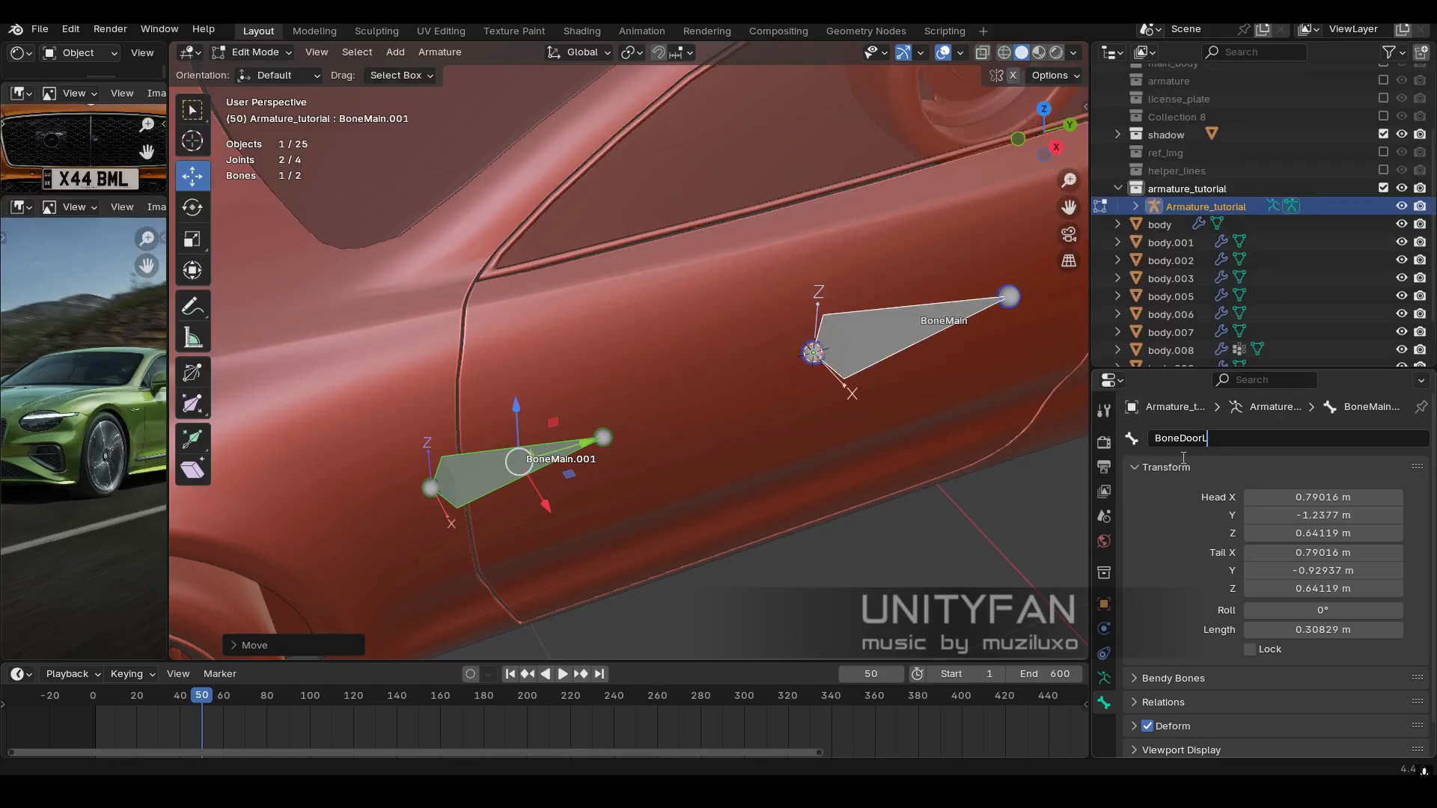
text(BoneDoorL)
key(Return)
Examine the placement of BoneDoorL against the door's front edge from several angles and distances.
scroll(758, 394, down, 2)
middle_drag(758, 395, 716, 382)
scroll(716, 381, up, 1)
mouse_move(622, 402)
middle_down()
mouse_move(722, 405)
mouse_move(703, 408)
mouse_move(735, 434)
mouse_move(601, 408)
middle_up()
scroll(734, 436, down, 2)
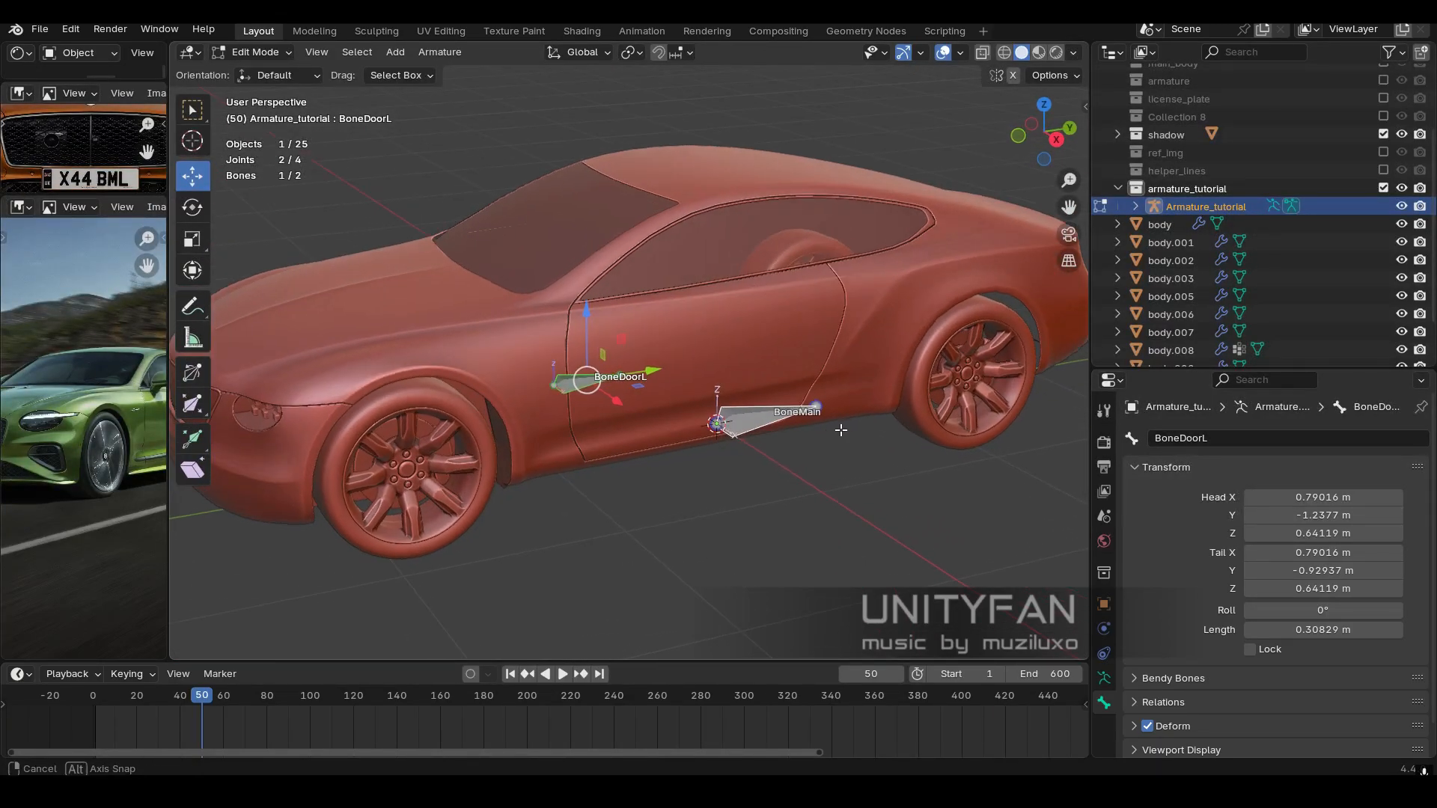
scroll(864, 420, up, 1)
scroll(761, 405, up, 3)
middle_drag(512, 403, 674, 394)
middle_drag(607, 441, 674, 486)
Leave the armature's Edit Mode, select the door mesh body.009 and open it in Edit Mode.
click(270, 52)
click(263, 71)
scroll(648, 460, down, 2)
click(600, 452)
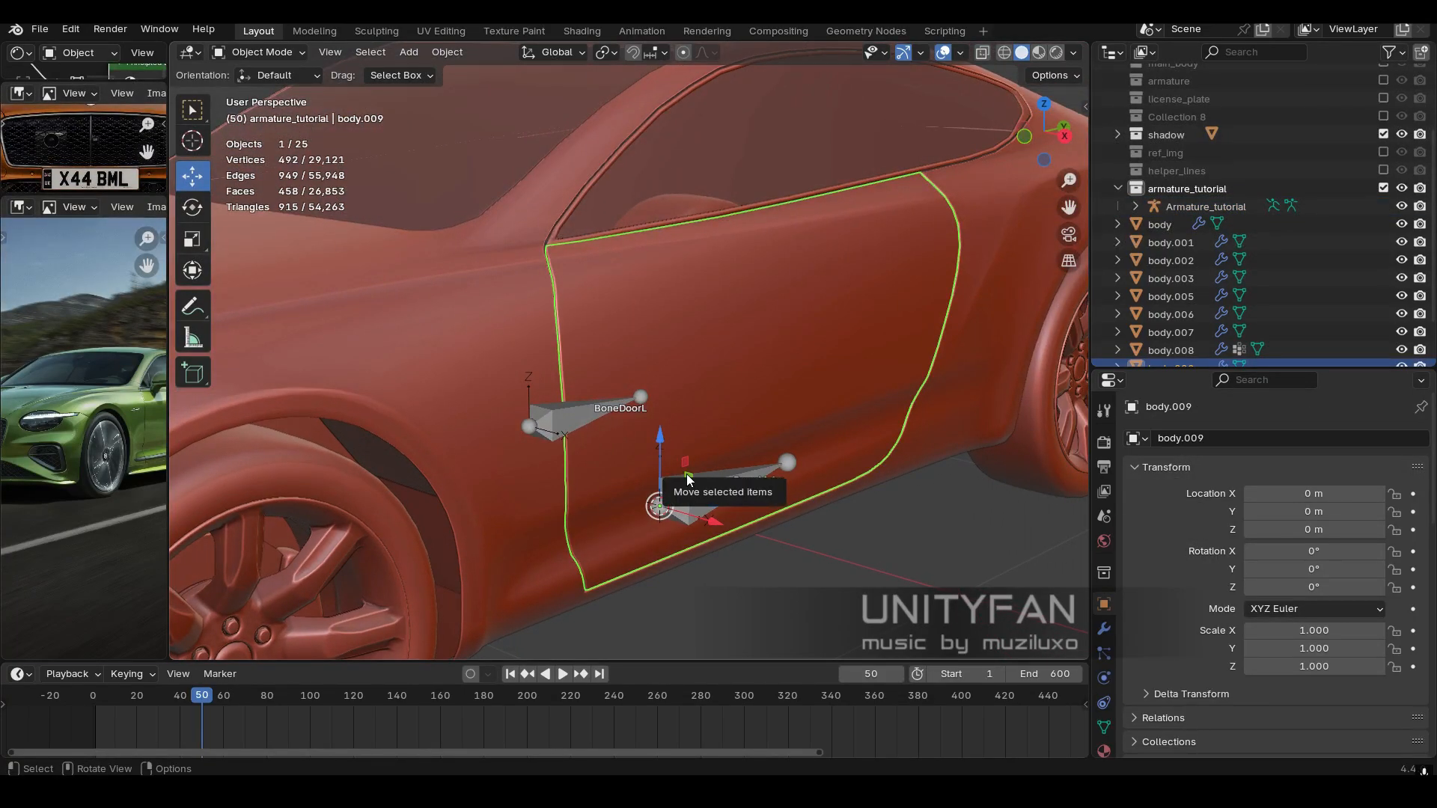
key(Tab)
middle_drag(733, 396, 793, 505)
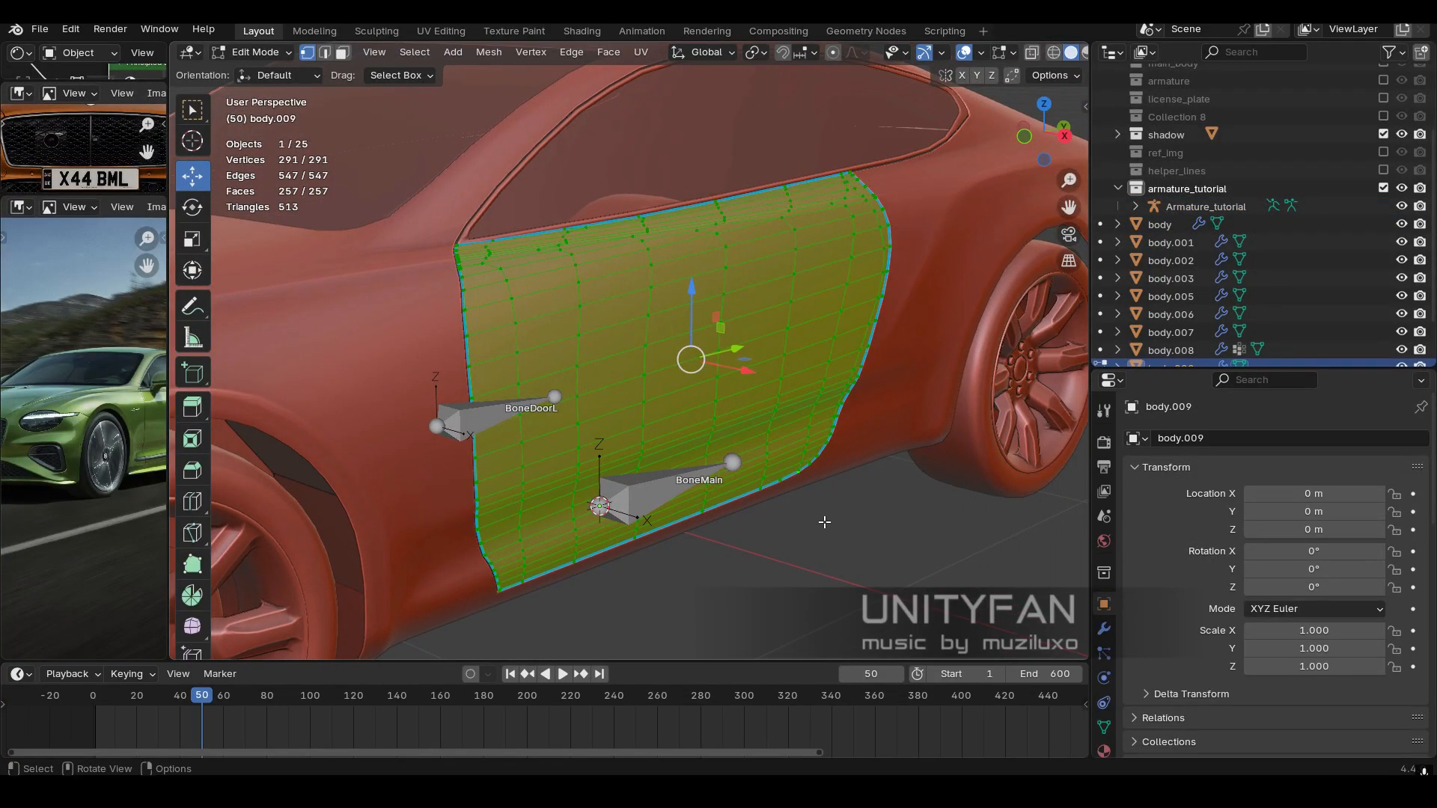
Select the door's entire mesh, ending in vertex select mode.
key(alt+a)
key(a)
key(alt+a)
key(a)
click(343, 53)
key(1)
Create a vertex group named BoneDoorL on the door mesh and assign all its selected vertices to it.
scroll(1110, 663, down, 1)
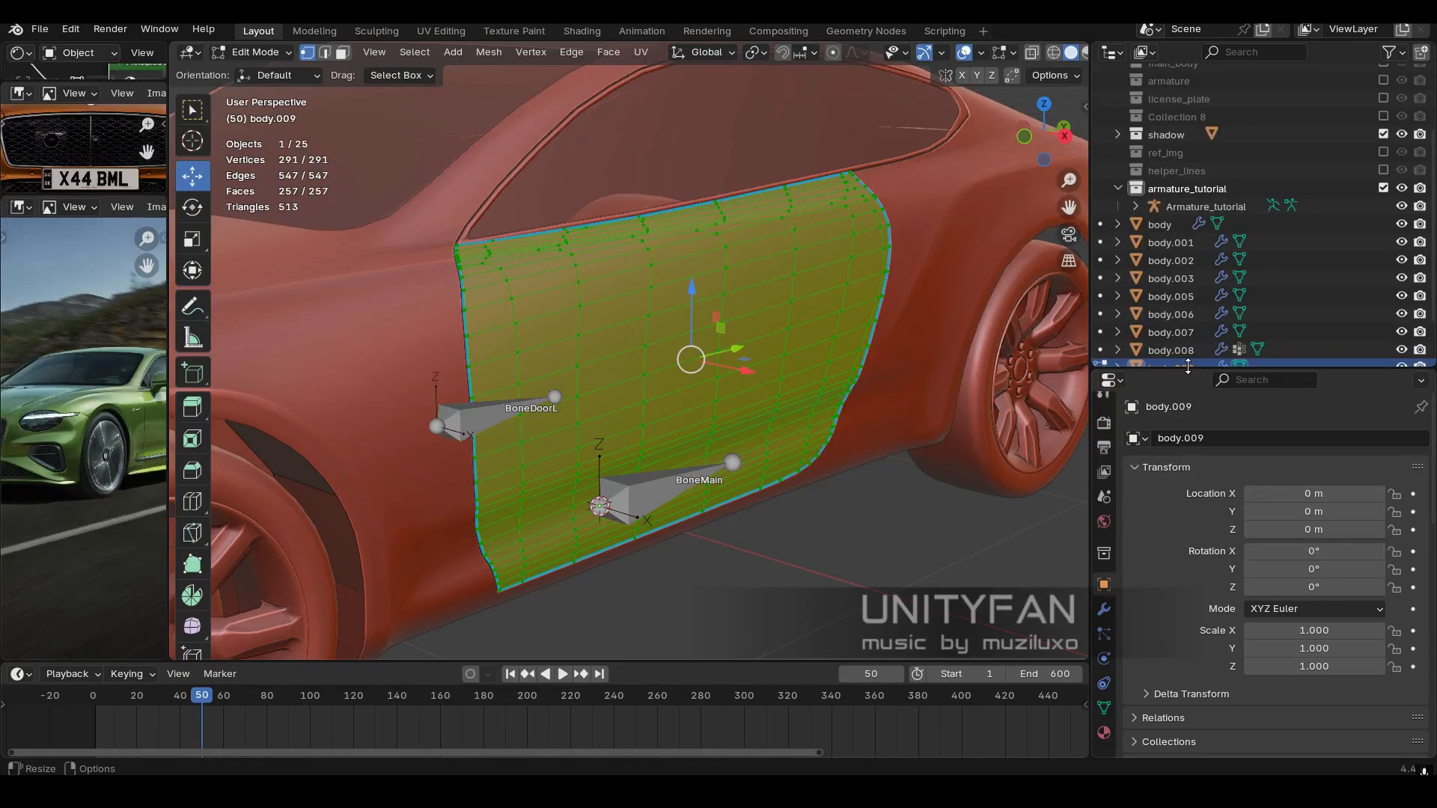
drag(1190, 367, 1191, 313)
click(1104, 674)
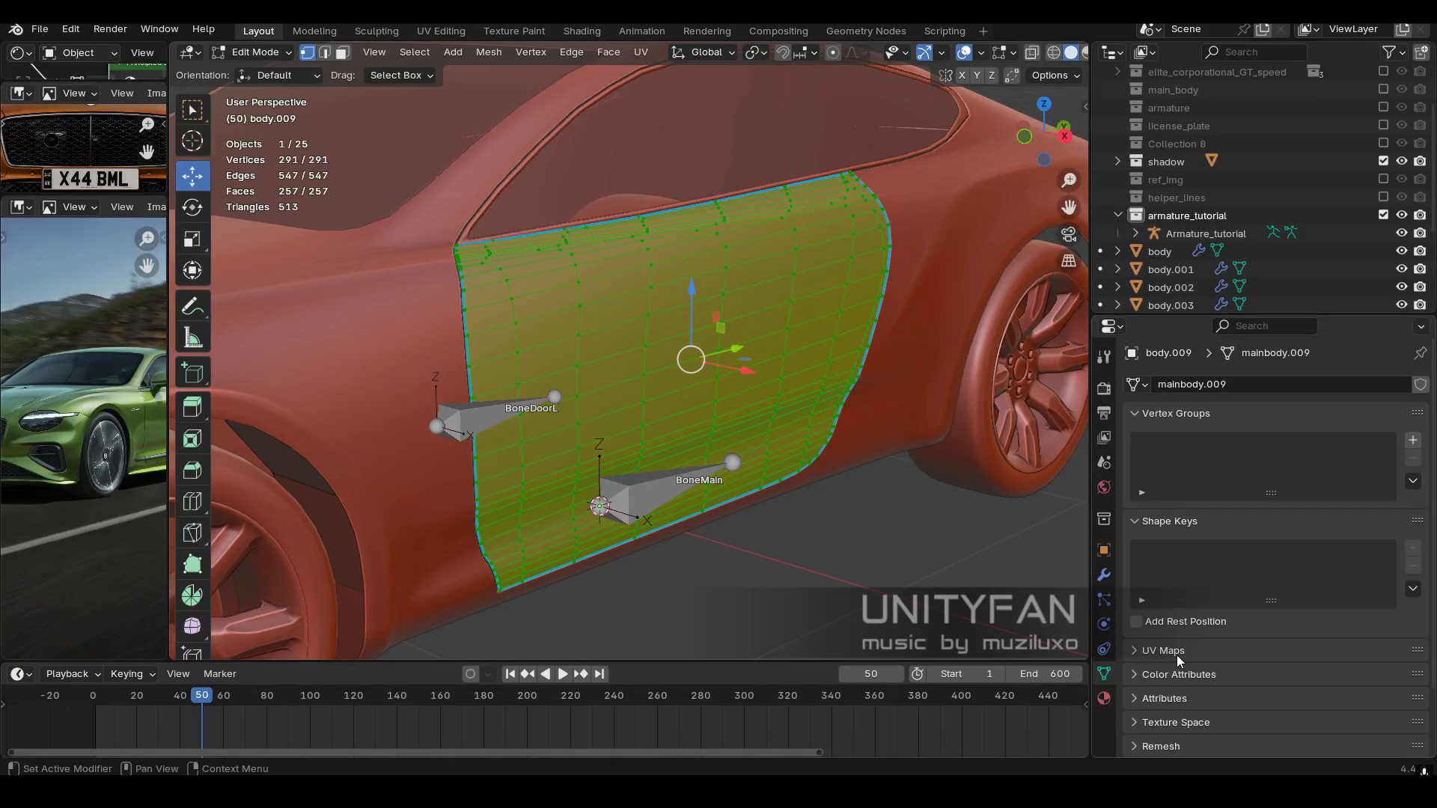
click(1413, 442)
double_click(1192, 447)
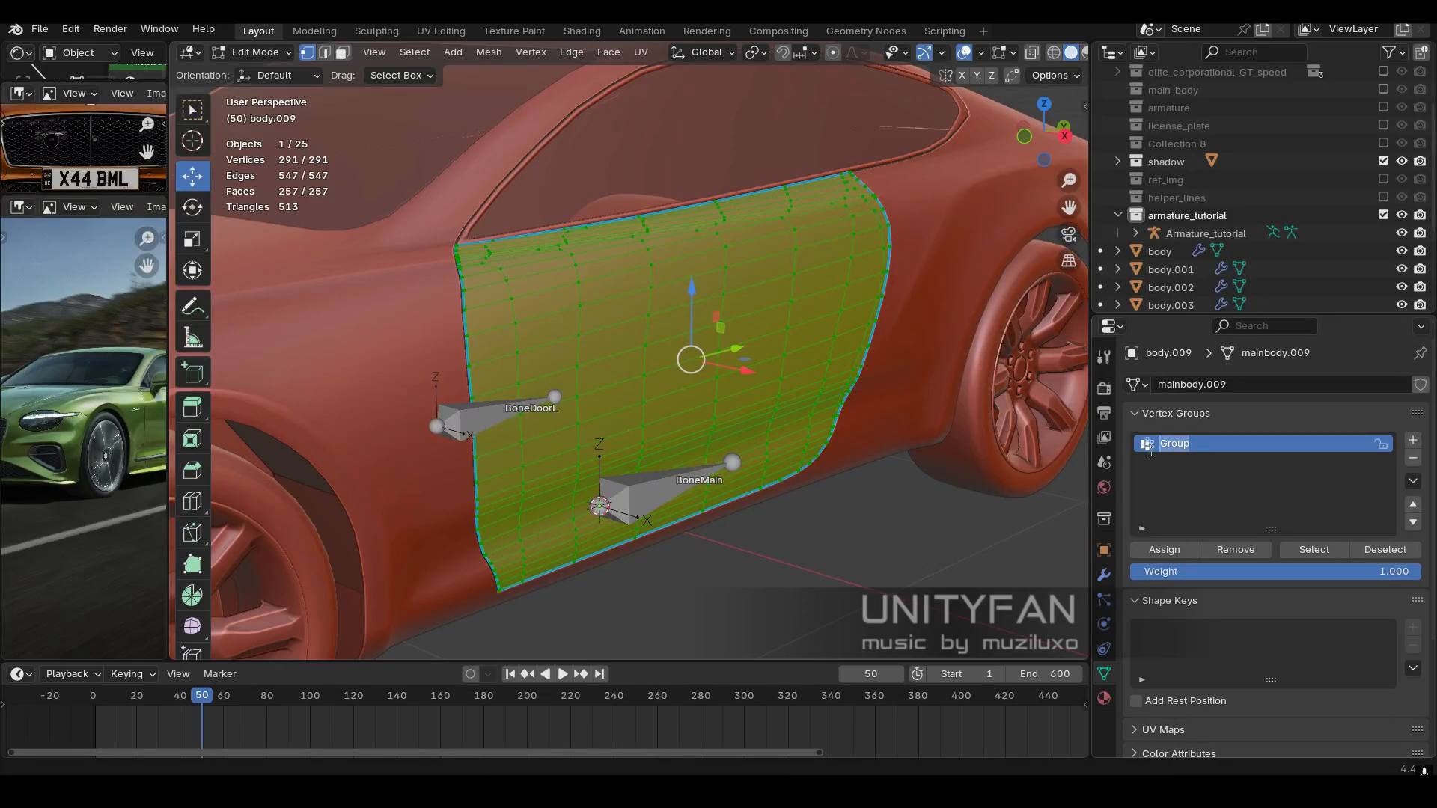
text(BoneDoorL)
key(Return)
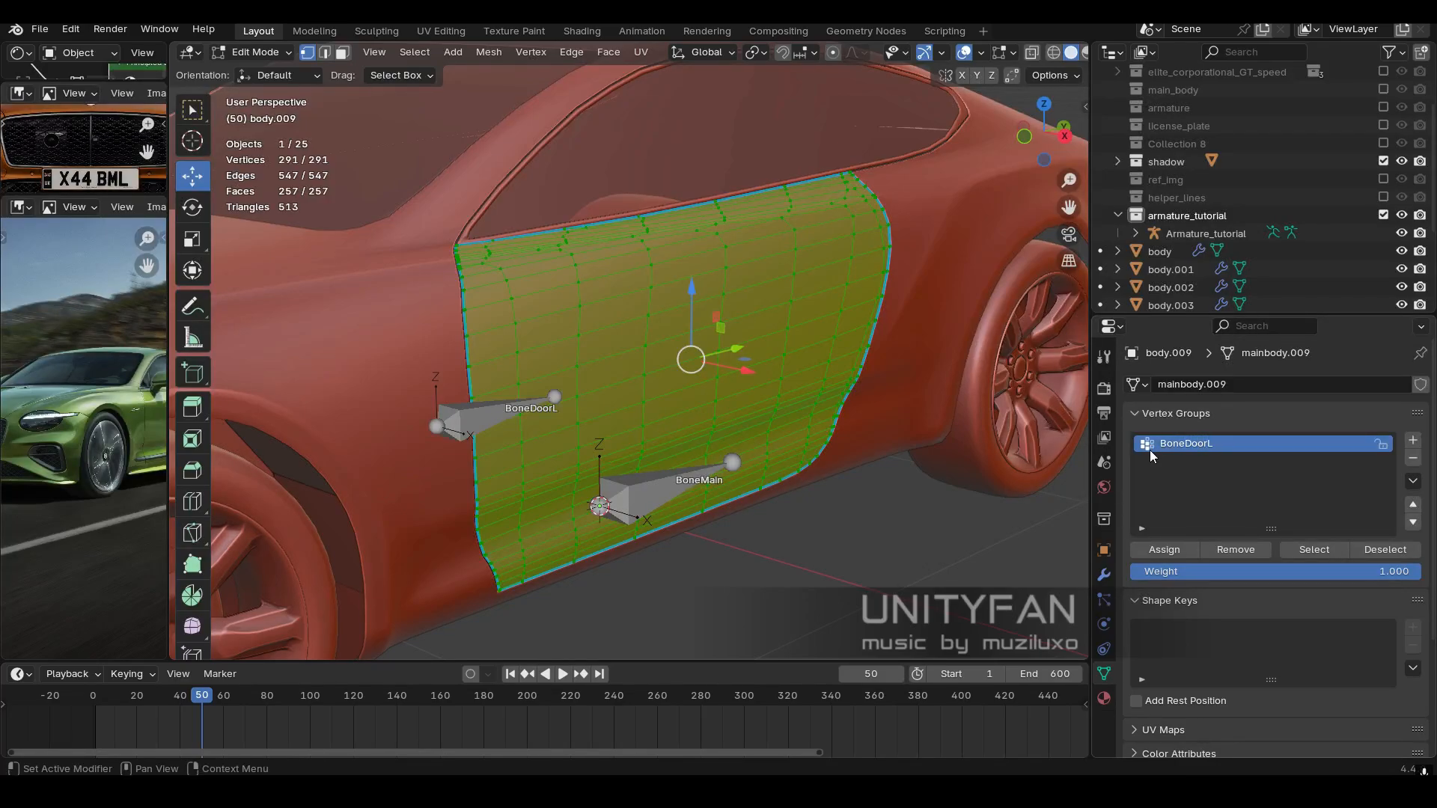
click(1165, 551)
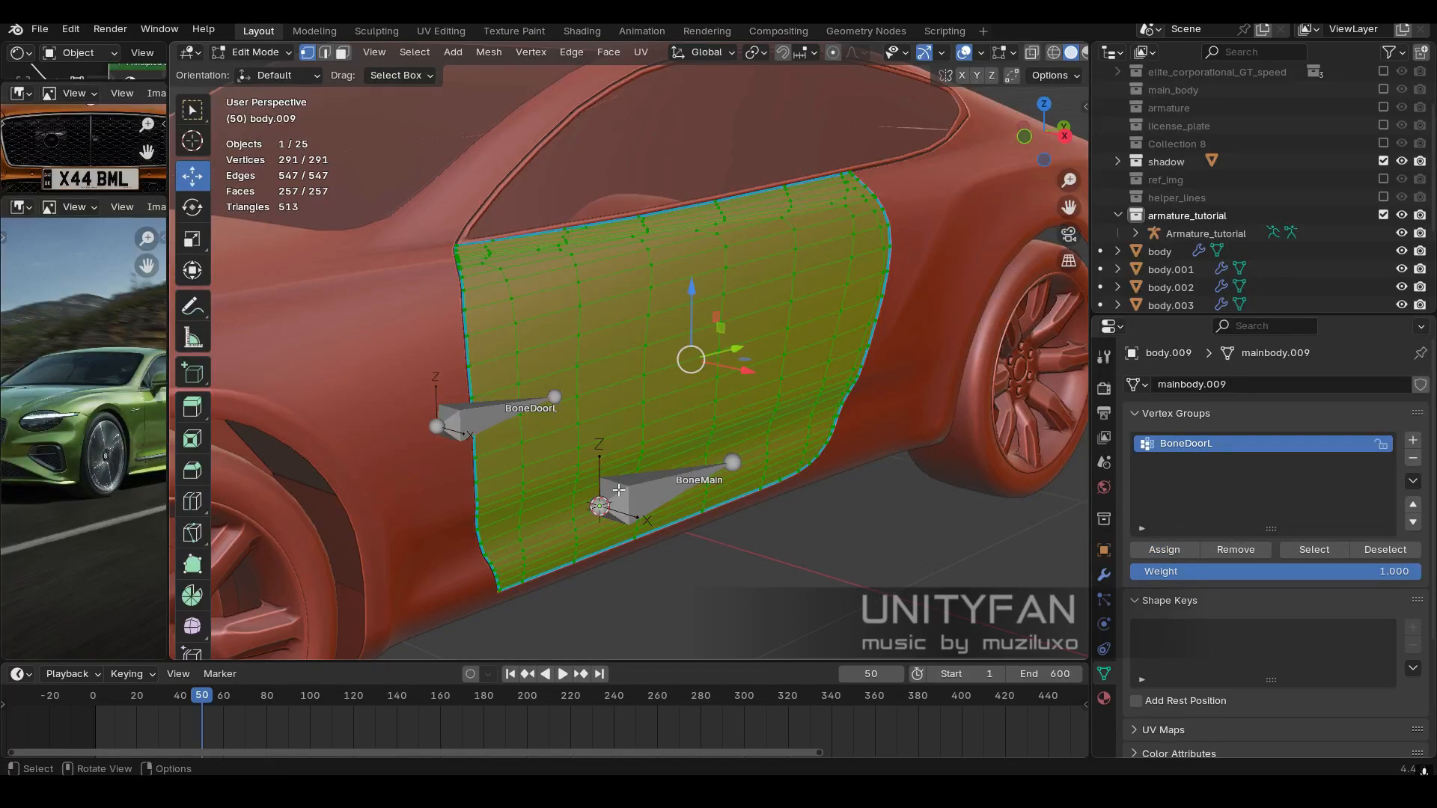
Inspect the door bone beside the selected mesh and return the door to Object Mode.
middle_drag(719, 487, 661, 480)
scroll(543, 404, up, 5)
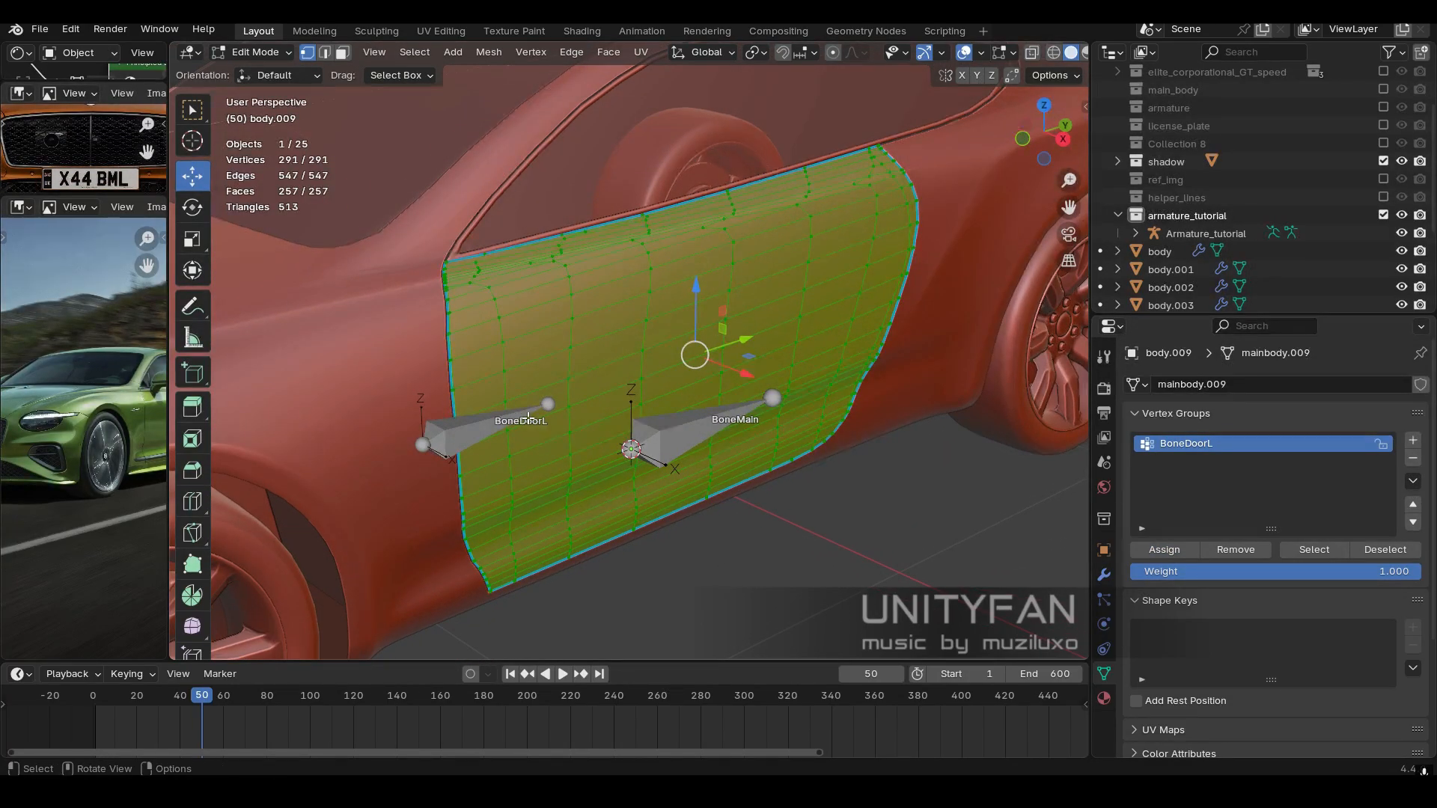
middle_drag(559, 456, 609, 469)
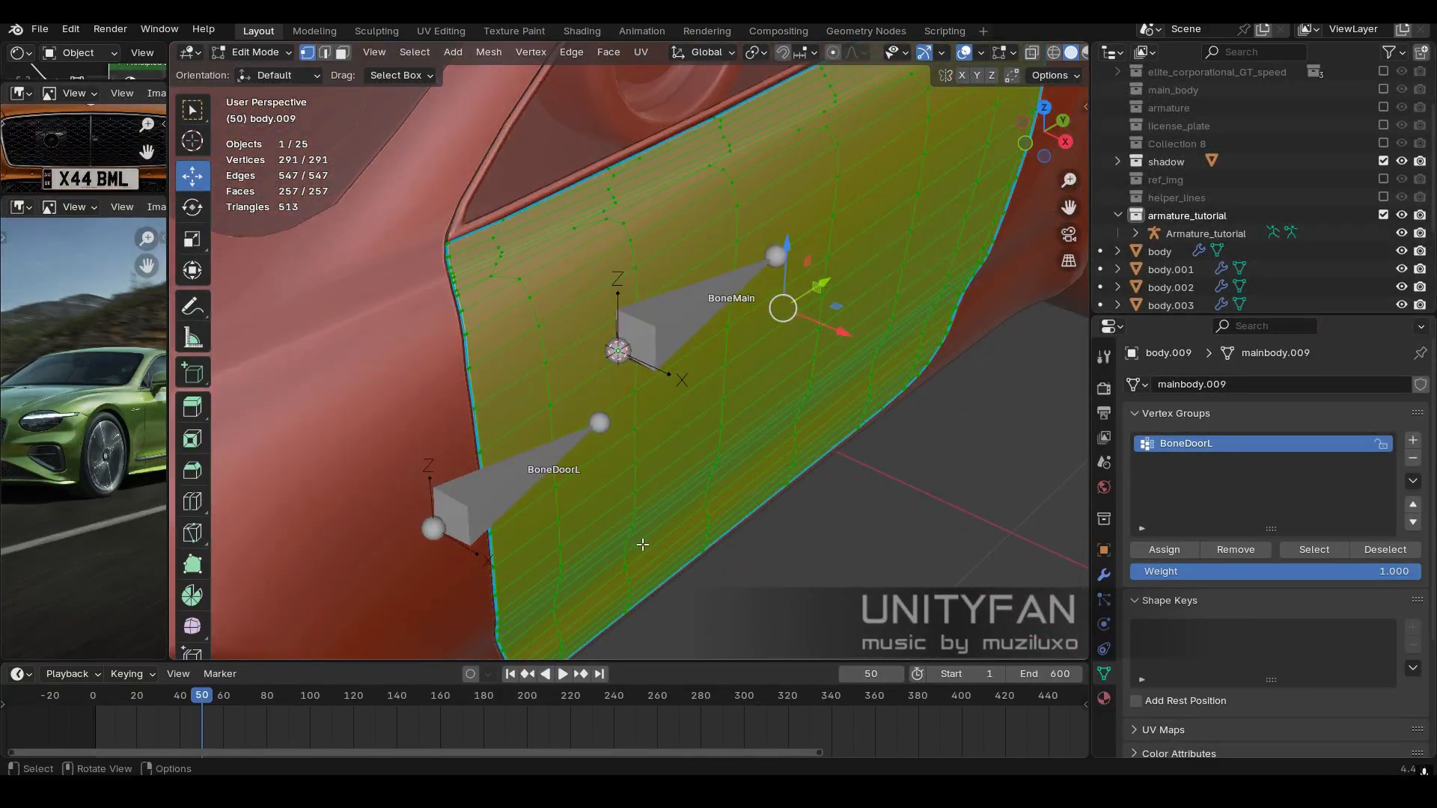
click(250, 52)
click(266, 72)
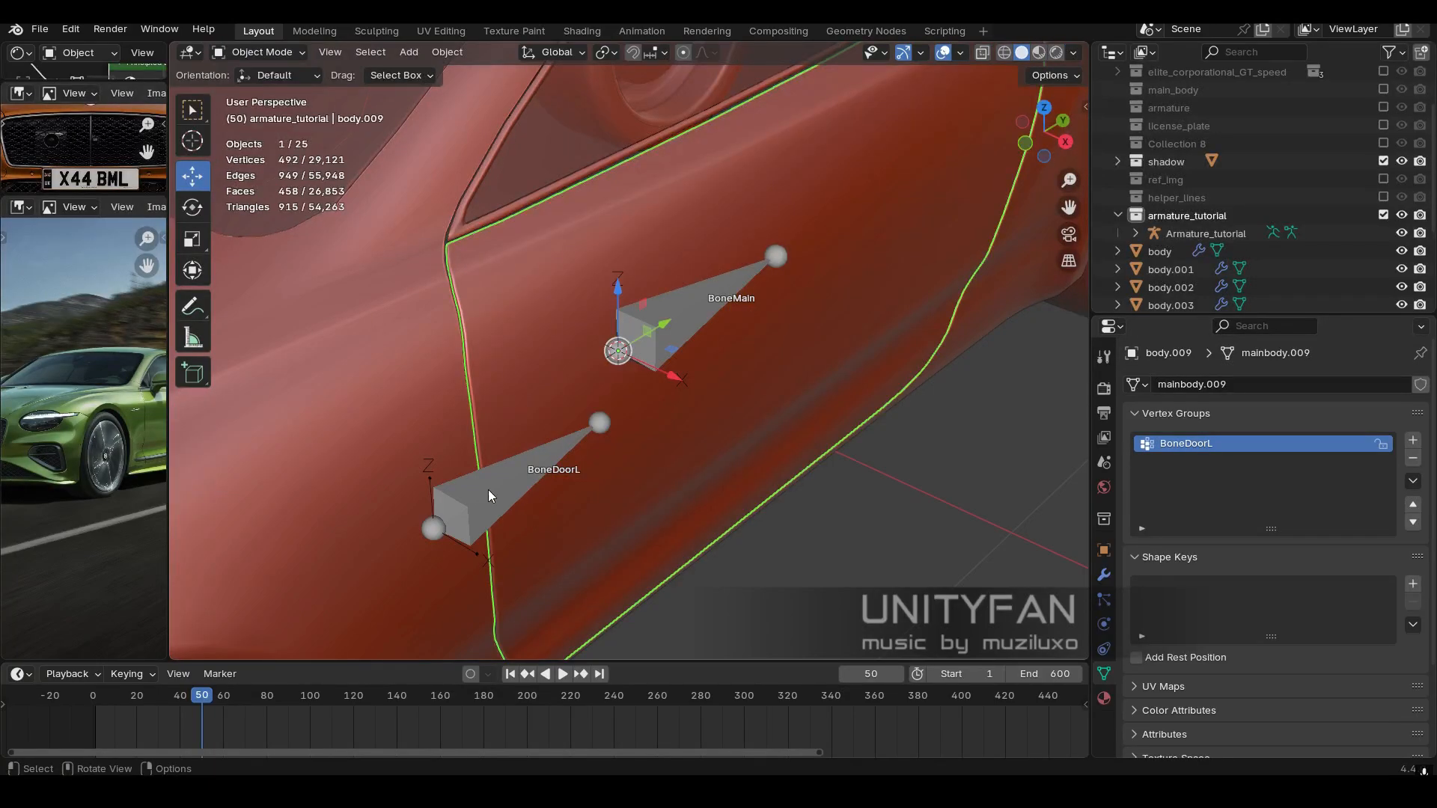
Alternately select the armature and the door mesh to compare the BoneDoorL bone's name with the door's vertex group.
click(486, 488)
middle_drag(529, 513, 721, 302)
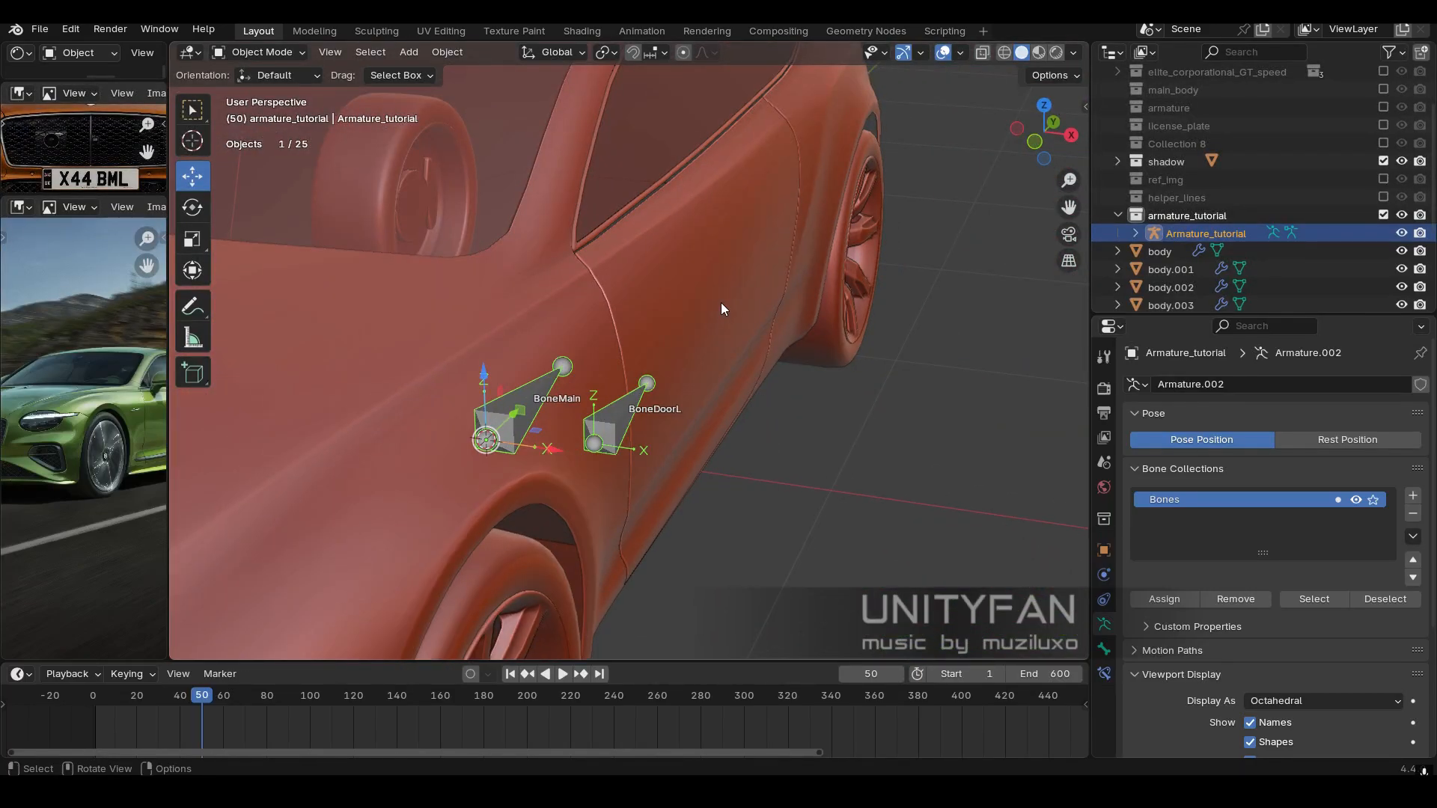
click(729, 402)
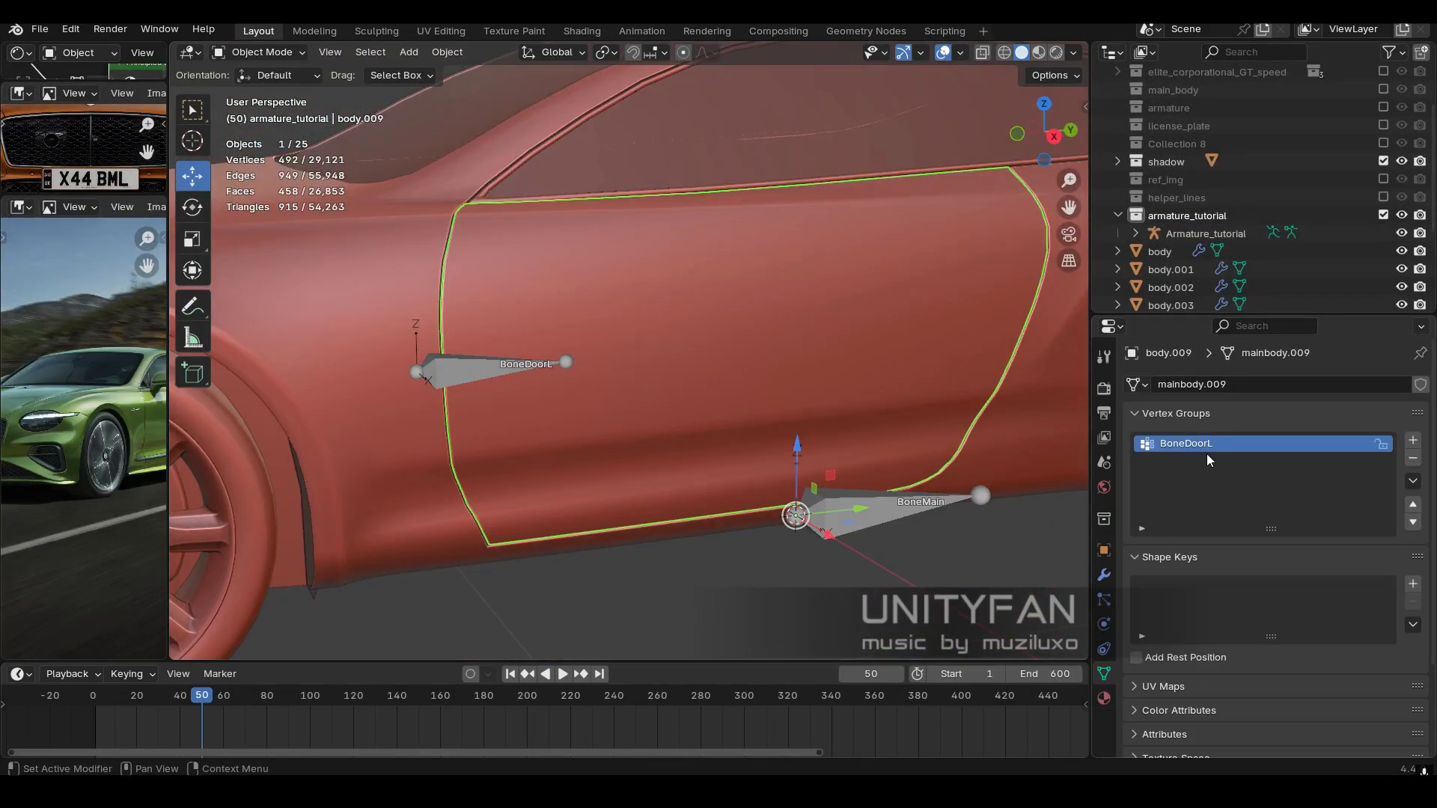
middle_drag(748, 479, 761, 561)
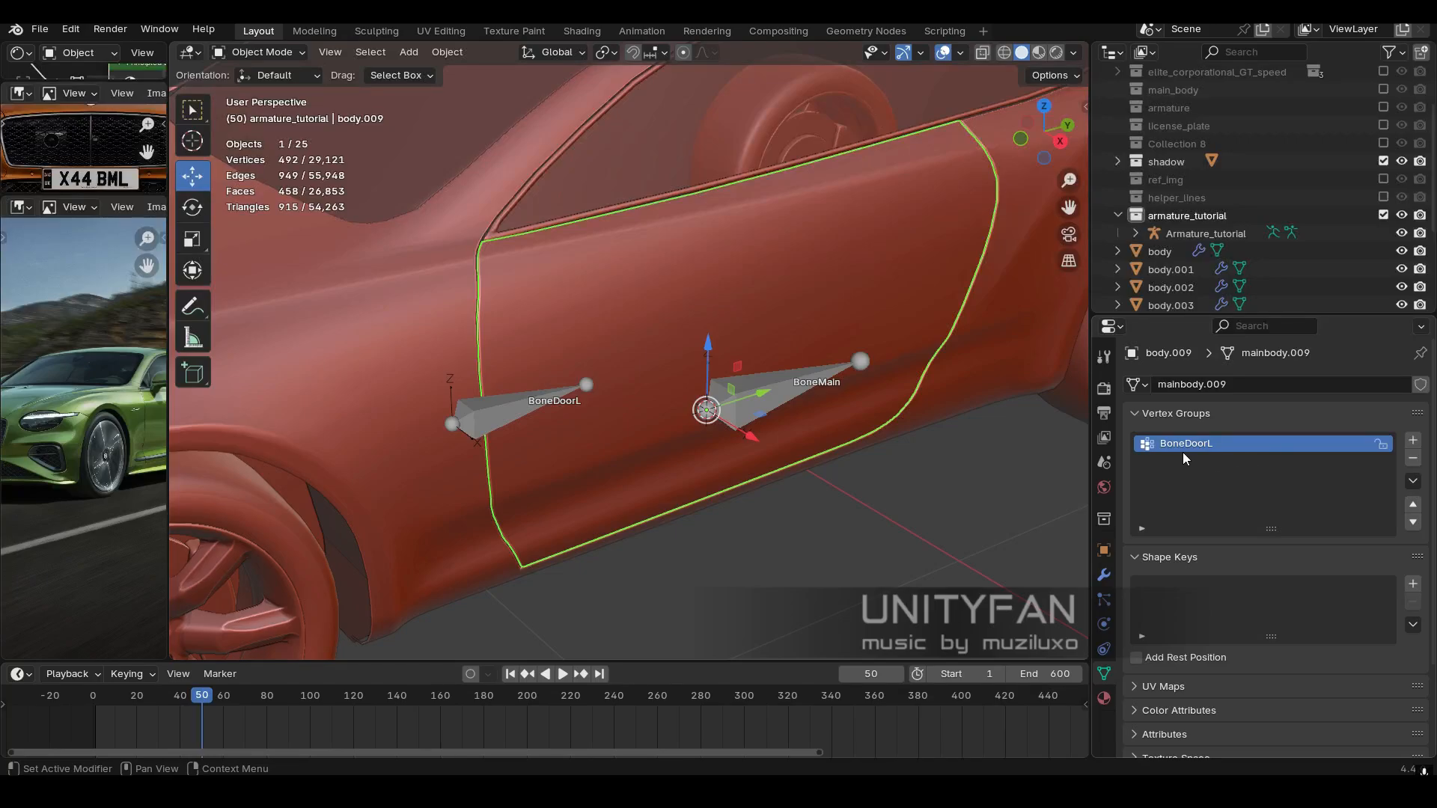
middle_drag(649, 469, 603, 467)
click(459, 398)
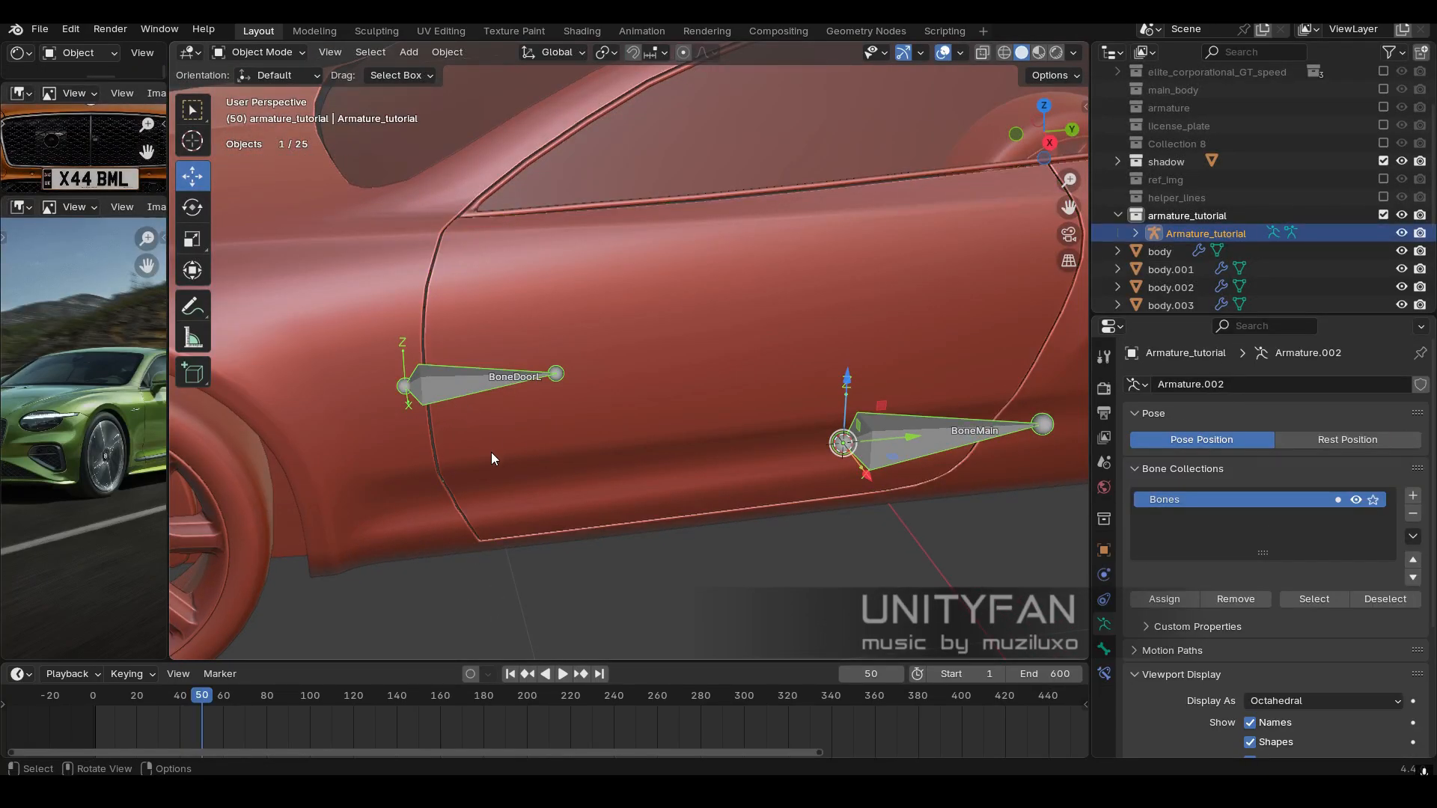
Switch the armature to Pose Mode and show the bone transform properties in the viewport sidebar.
click(254, 52)
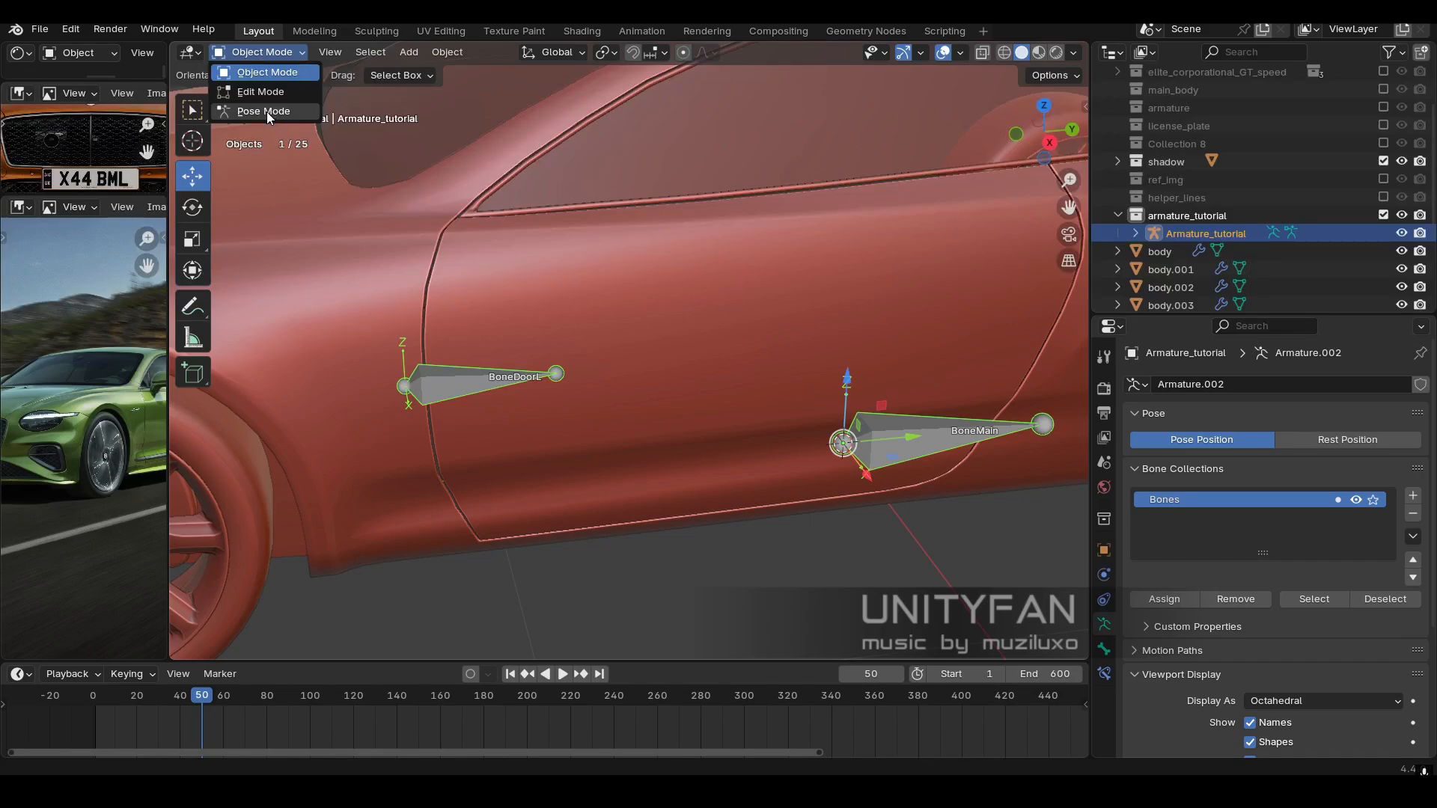
click(266, 110)
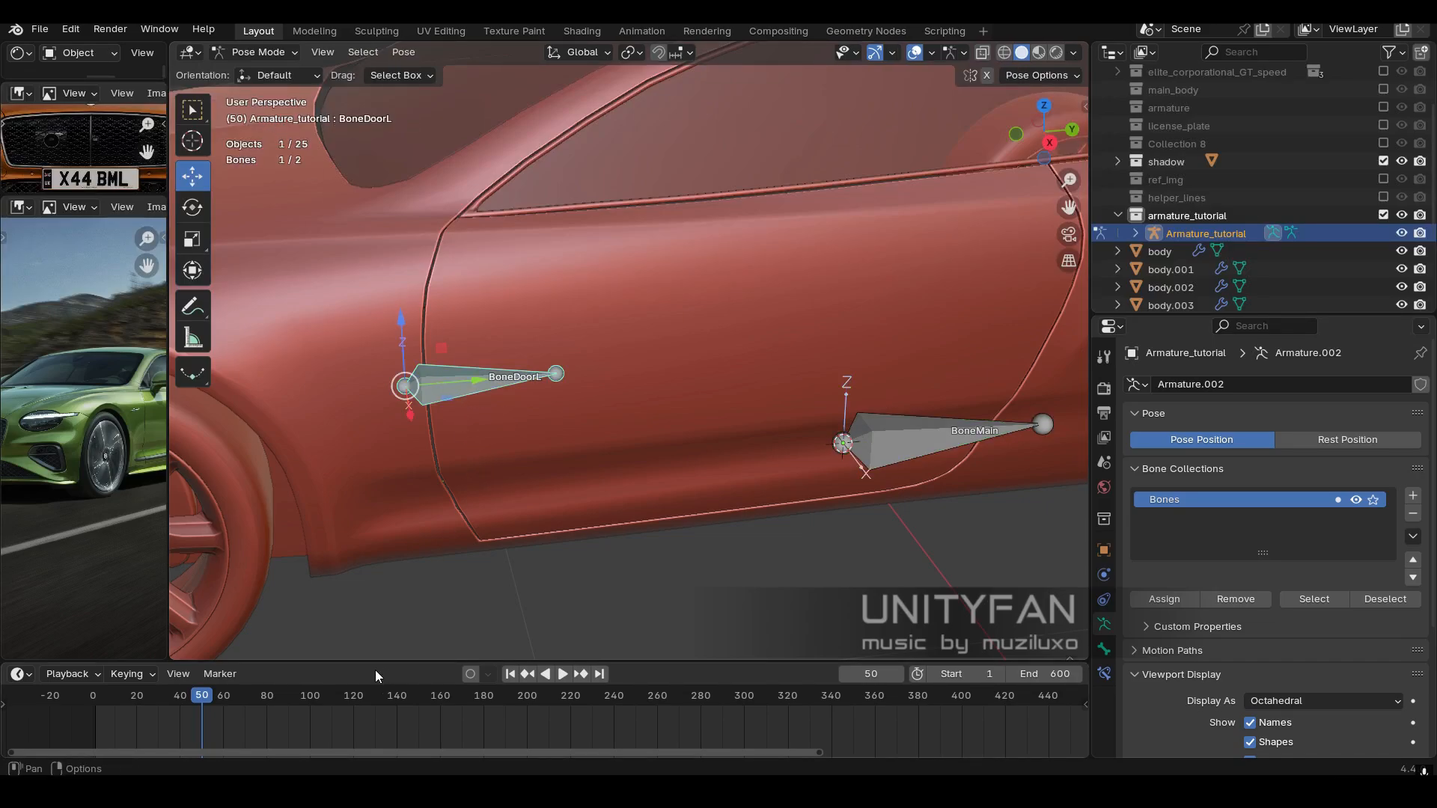
key(space)
mouse_move(233, 703)
mouse_down()
mouse_move(263, 706)
mouse_move(225, 709)
mouse_up()
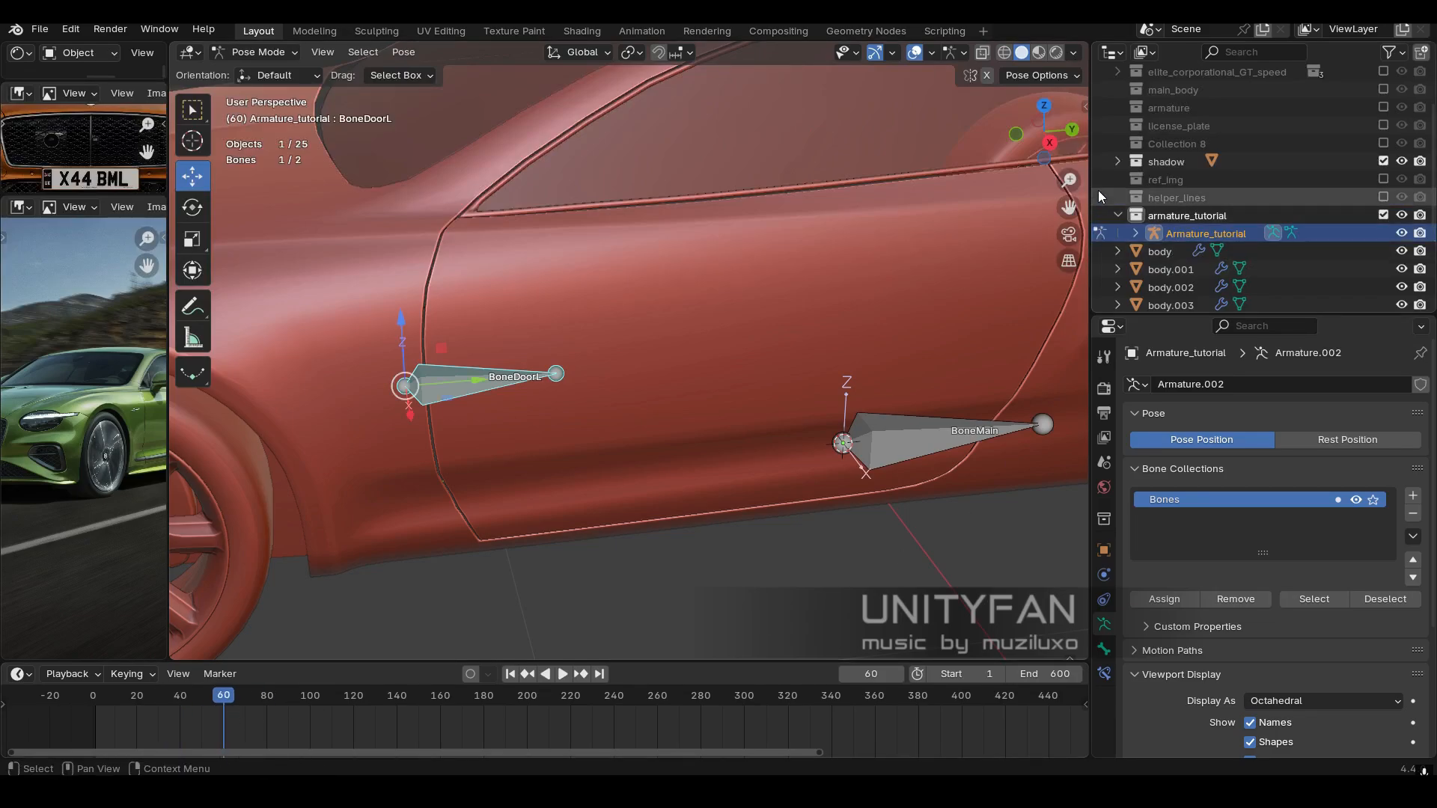
click(1081, 101)
click(1086, 106)
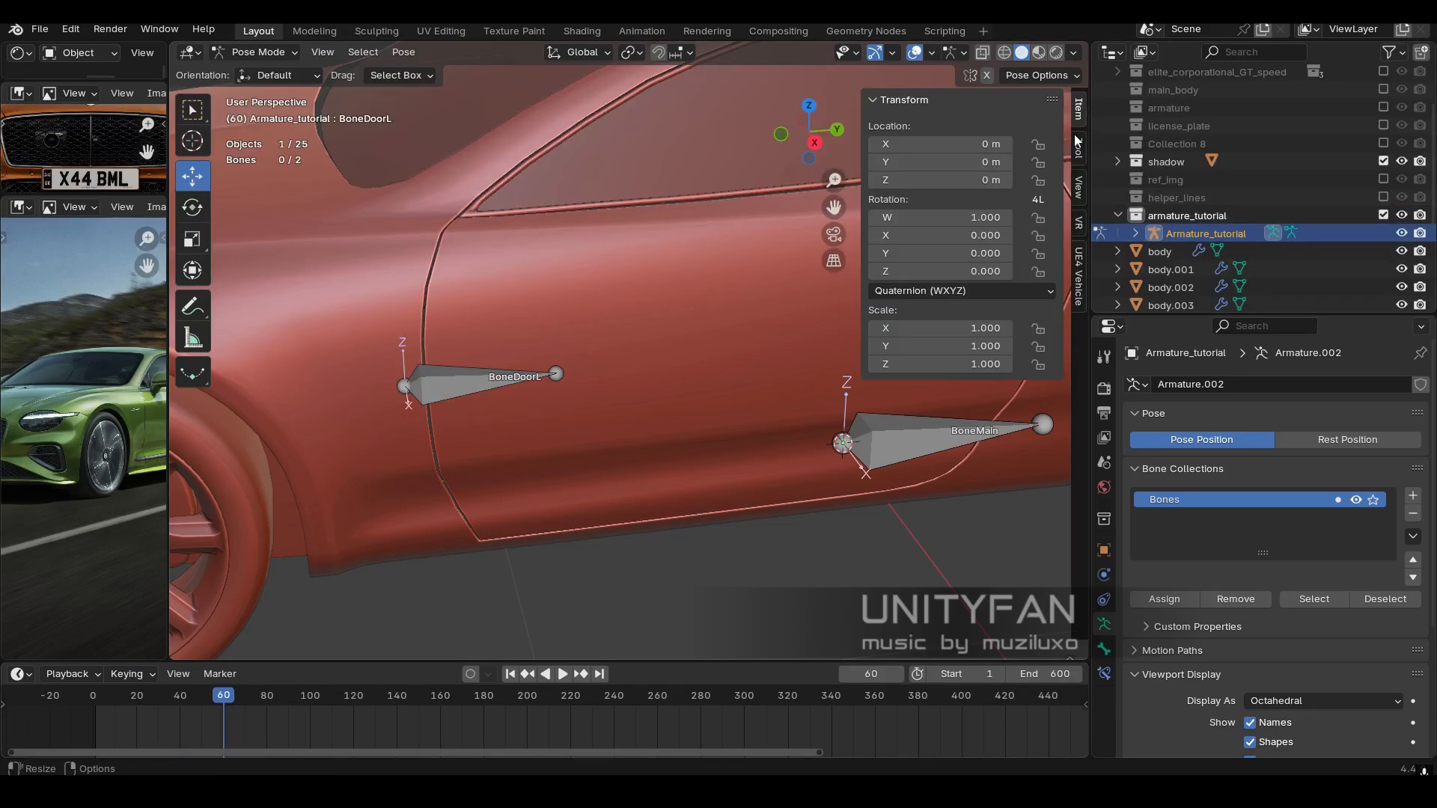
Select the BoneDoorL bone and change its rotation mode to XYZ Euler.
click(497, 384)
mouse_move(561, 406)
middle_down()
mouse_move(446, 353)
mouse_move(582, 393)
middle_up()
click(968, 291)
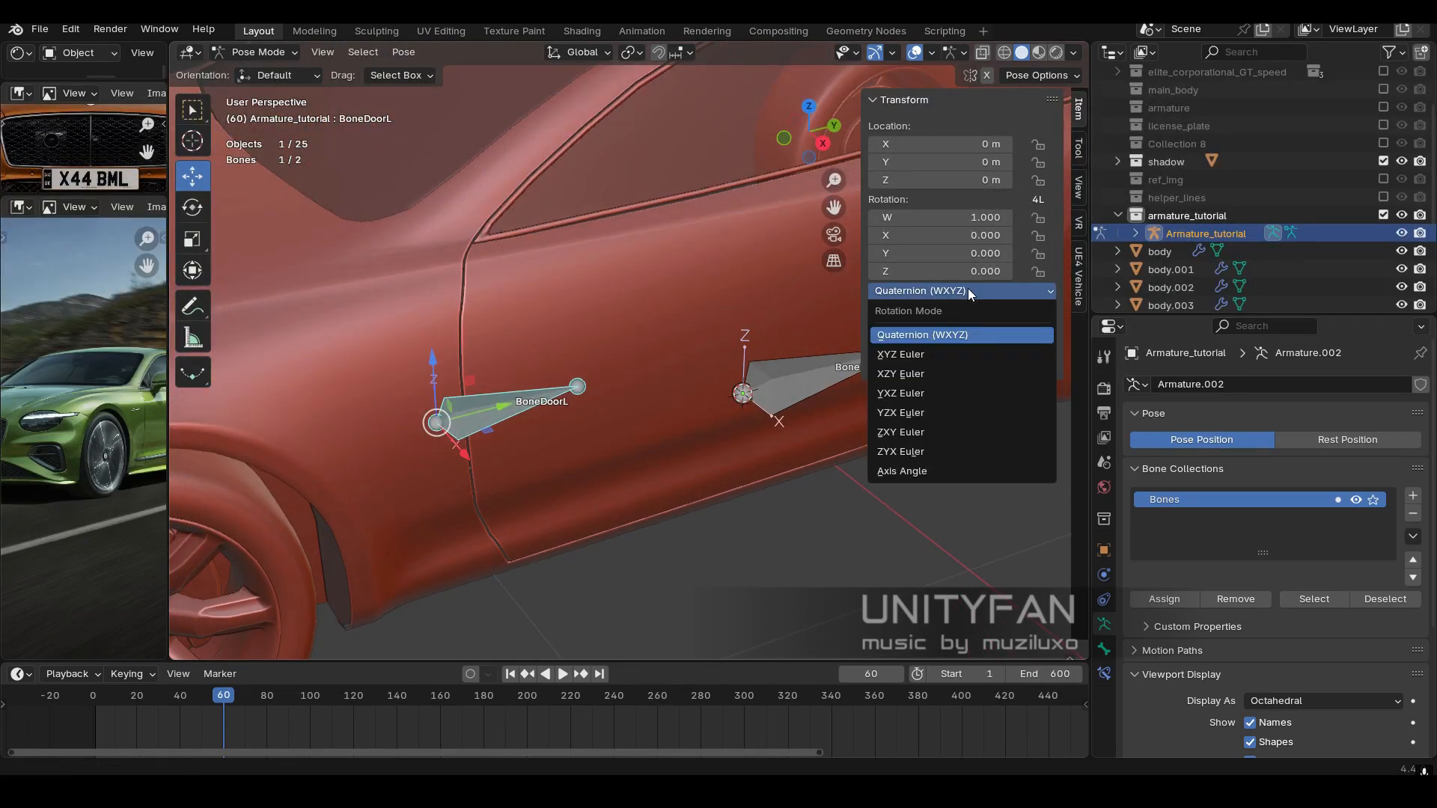
click(967, 290)
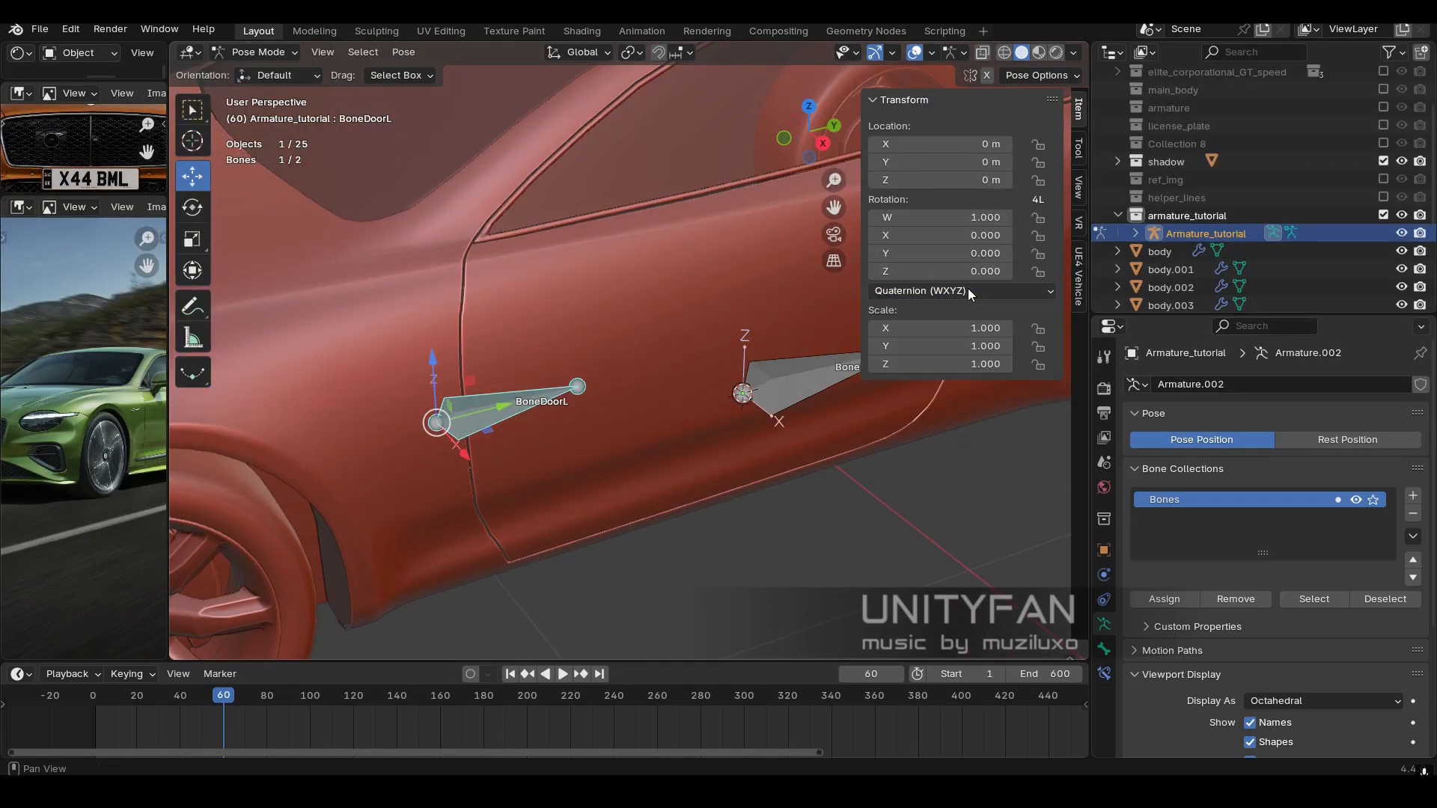
click(928, 290)
click(926, 293)
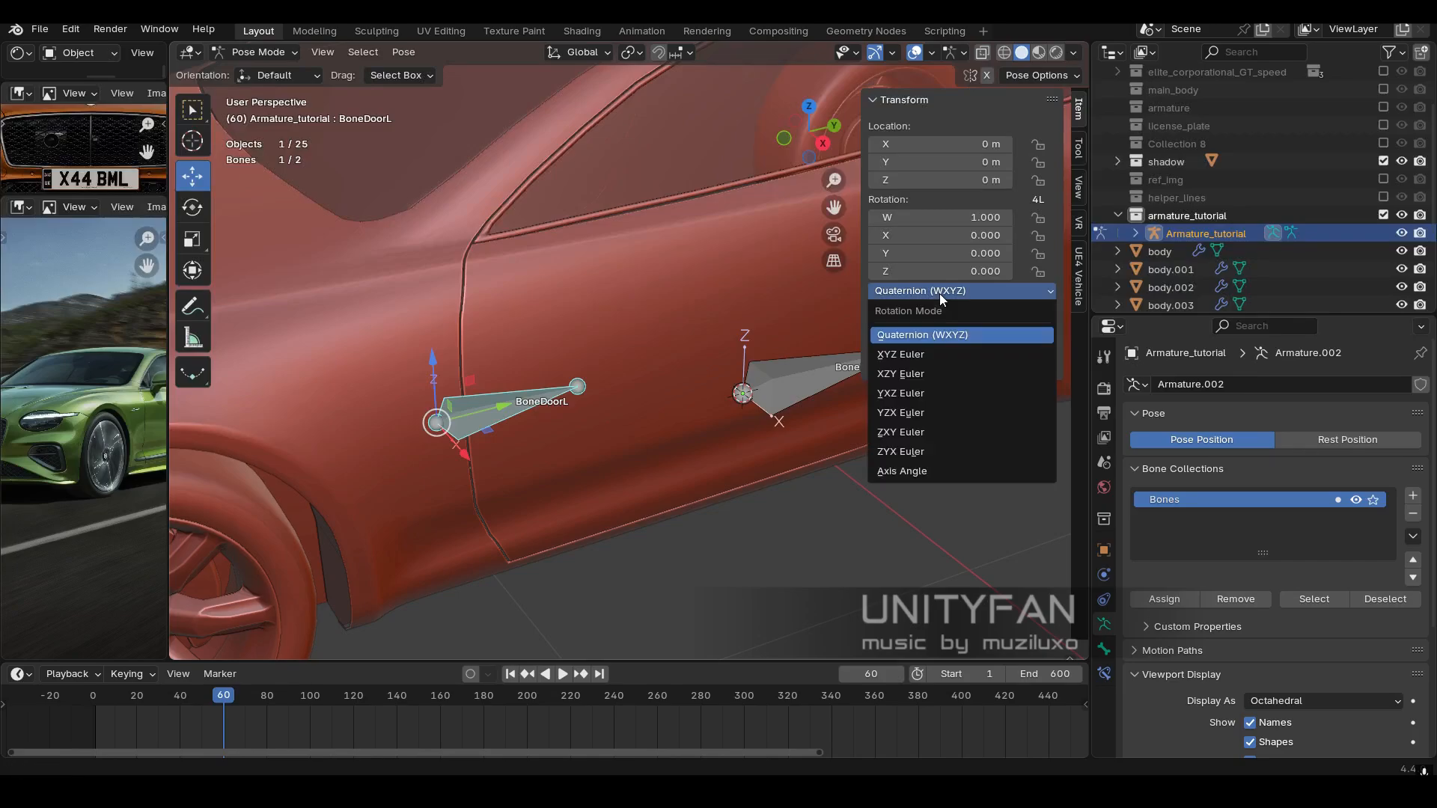
click(908, 360)
middle_drag(742, 399, 556, 453)
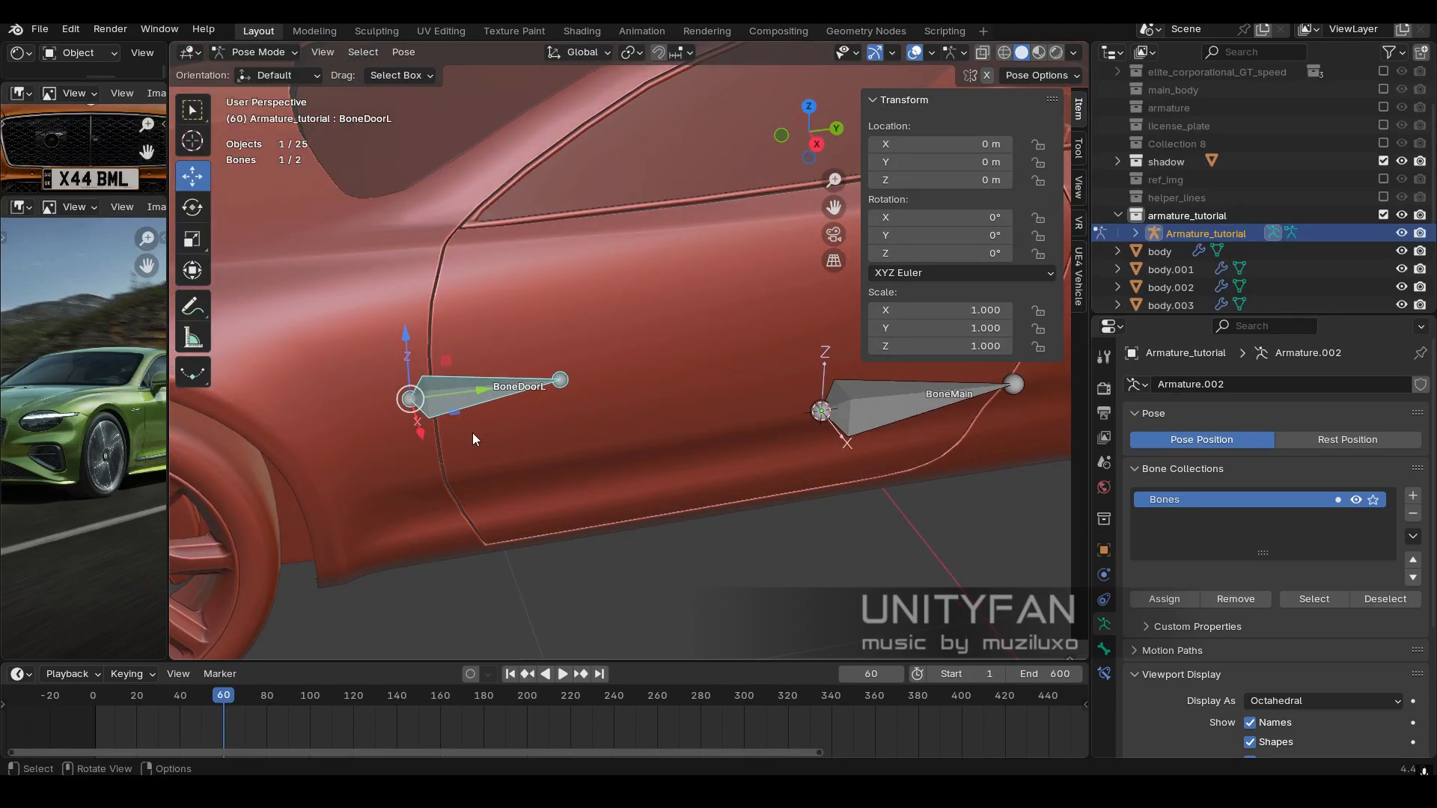
Insert a single keyframe on the door bone's Z rotation at frame 50, with the bone in its closed position.
drag(221, 696, 200, 702)
middle_drag(501, 407, 752, 382)
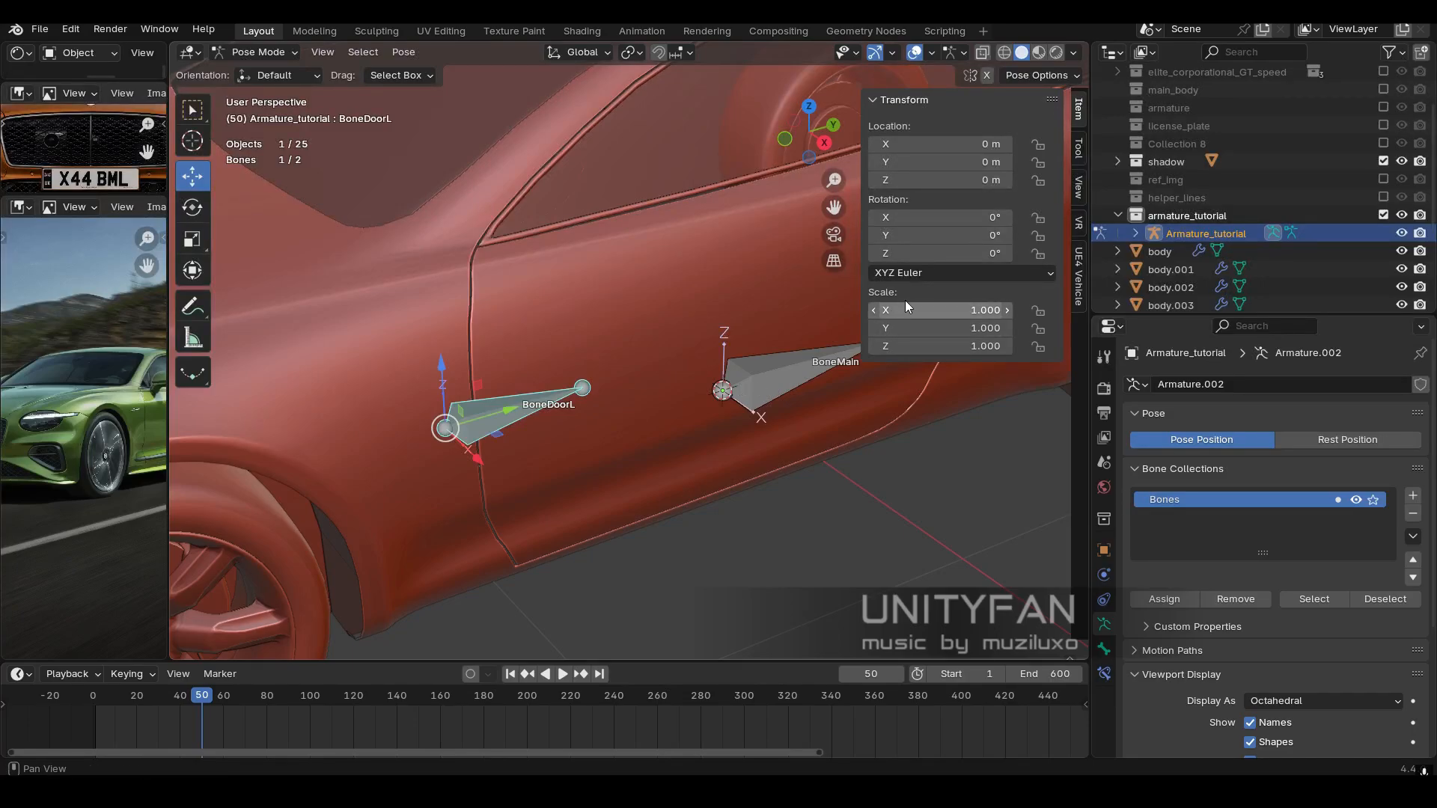
middle_drag(461, 398, 312, 389)
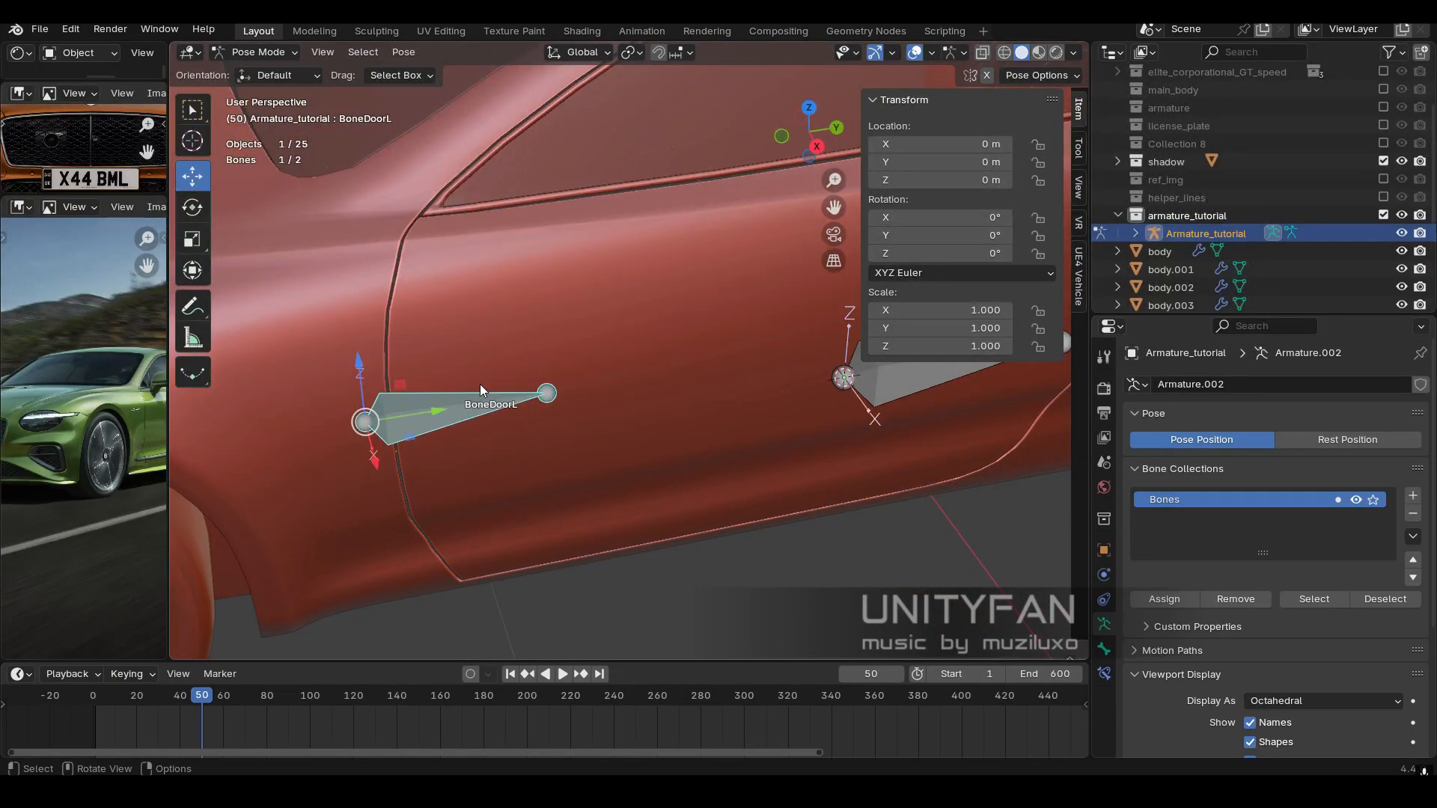
mouse_move(481, 389)
middle_down()
mouse_move(479, 421)
mouse_move(473, 369)
middle_up()
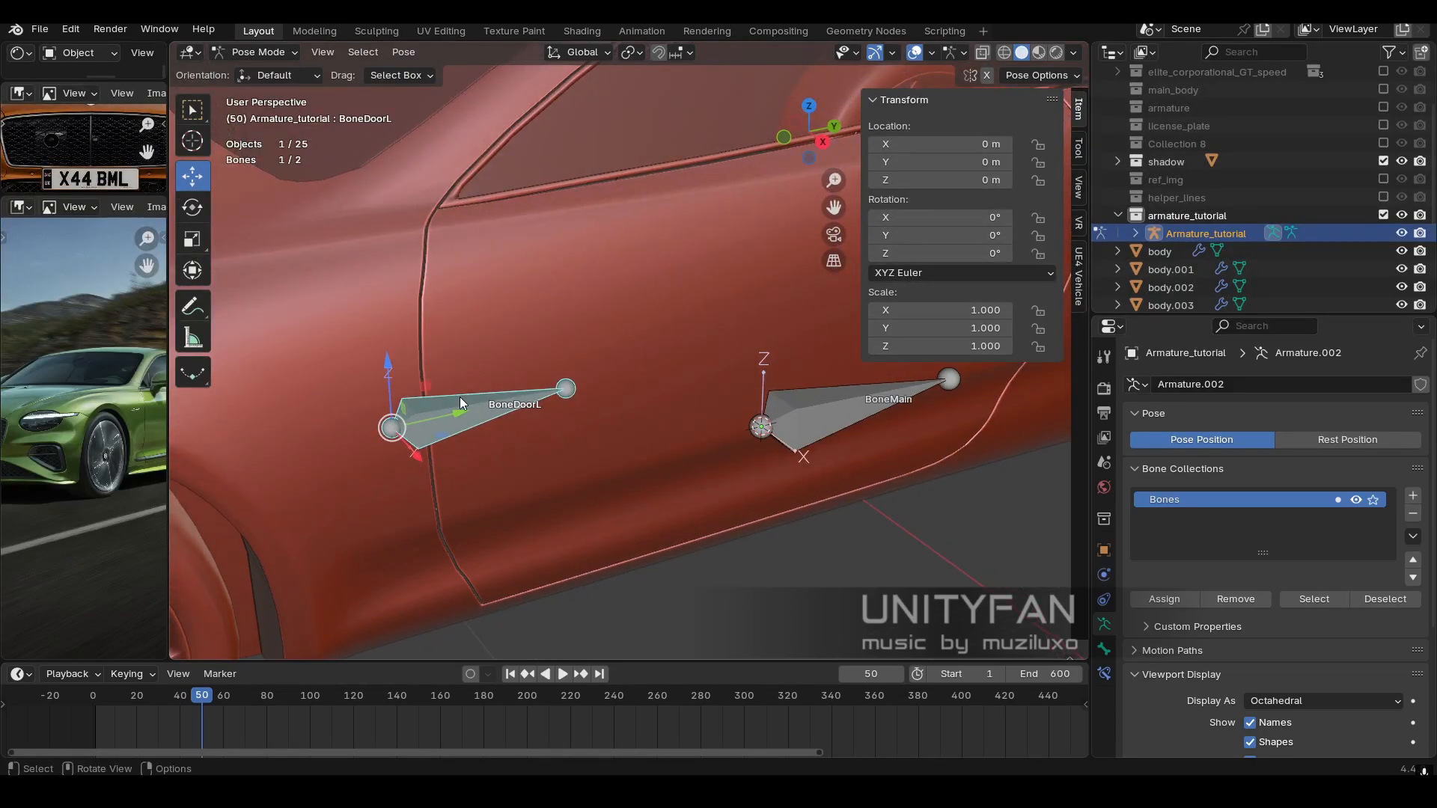
right_click(936, 254)
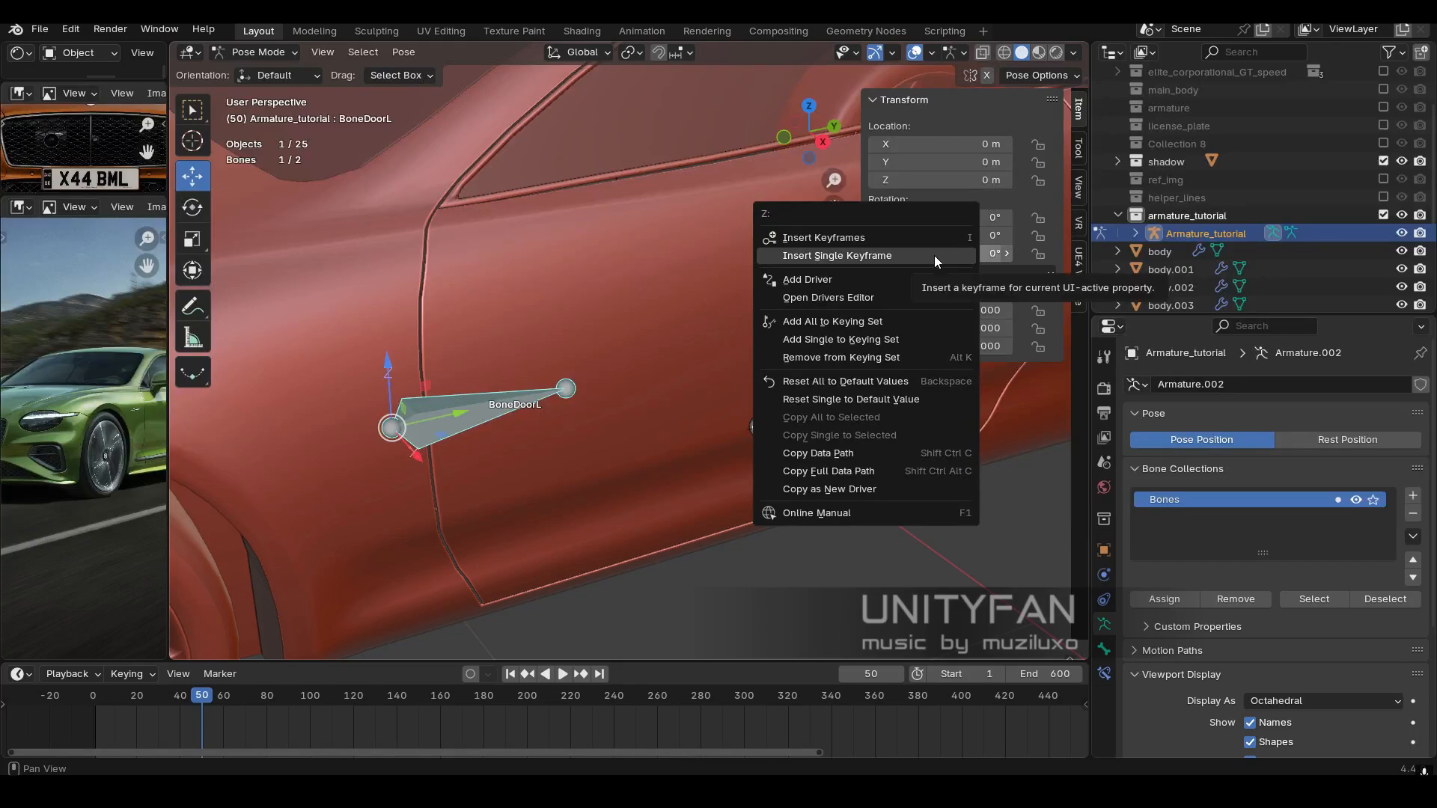
click(902, 255)
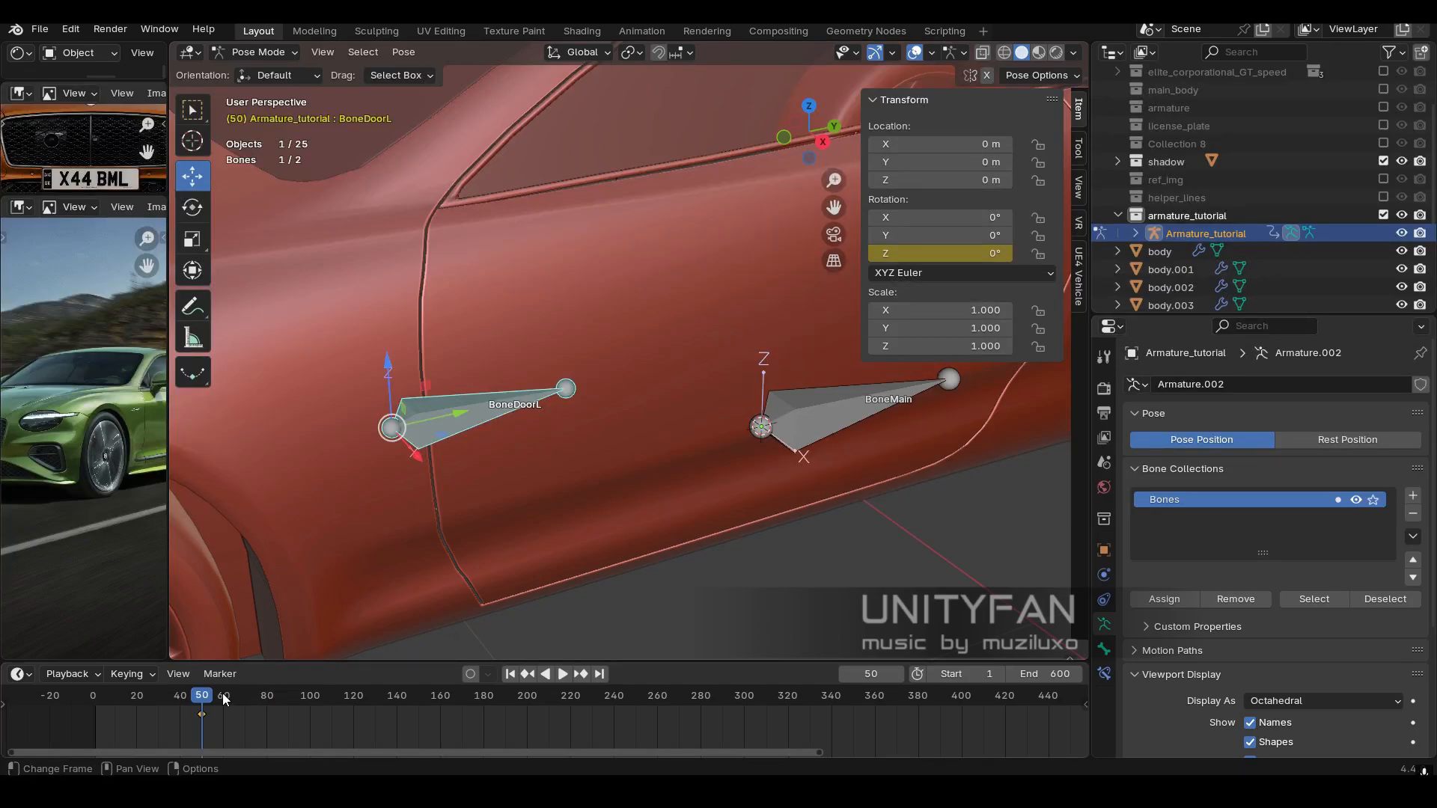
Set the current animation frame to 150 with the BoneDoorL bone still selected.
key(space)
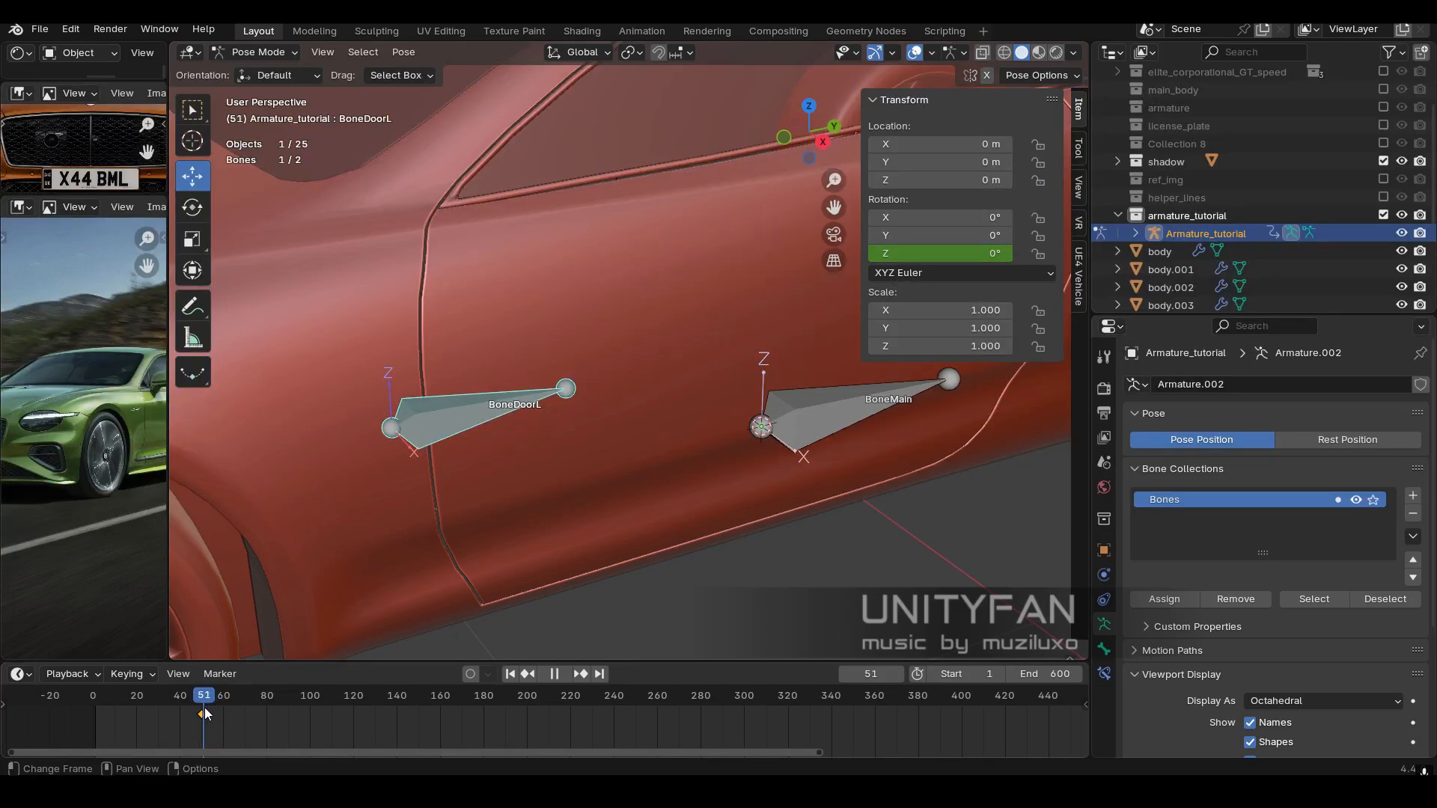
drag(204, 707, 419, 730)
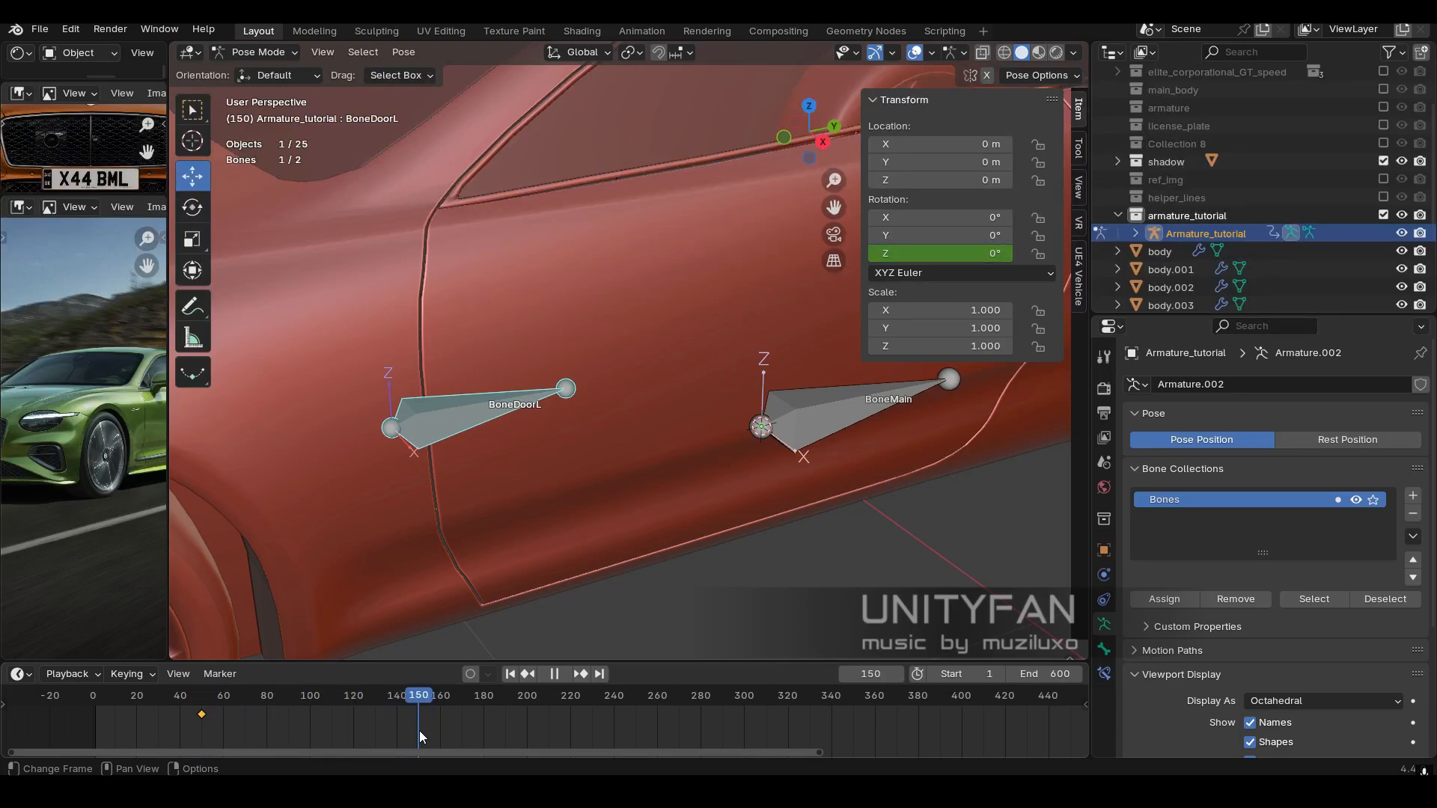
key(space)
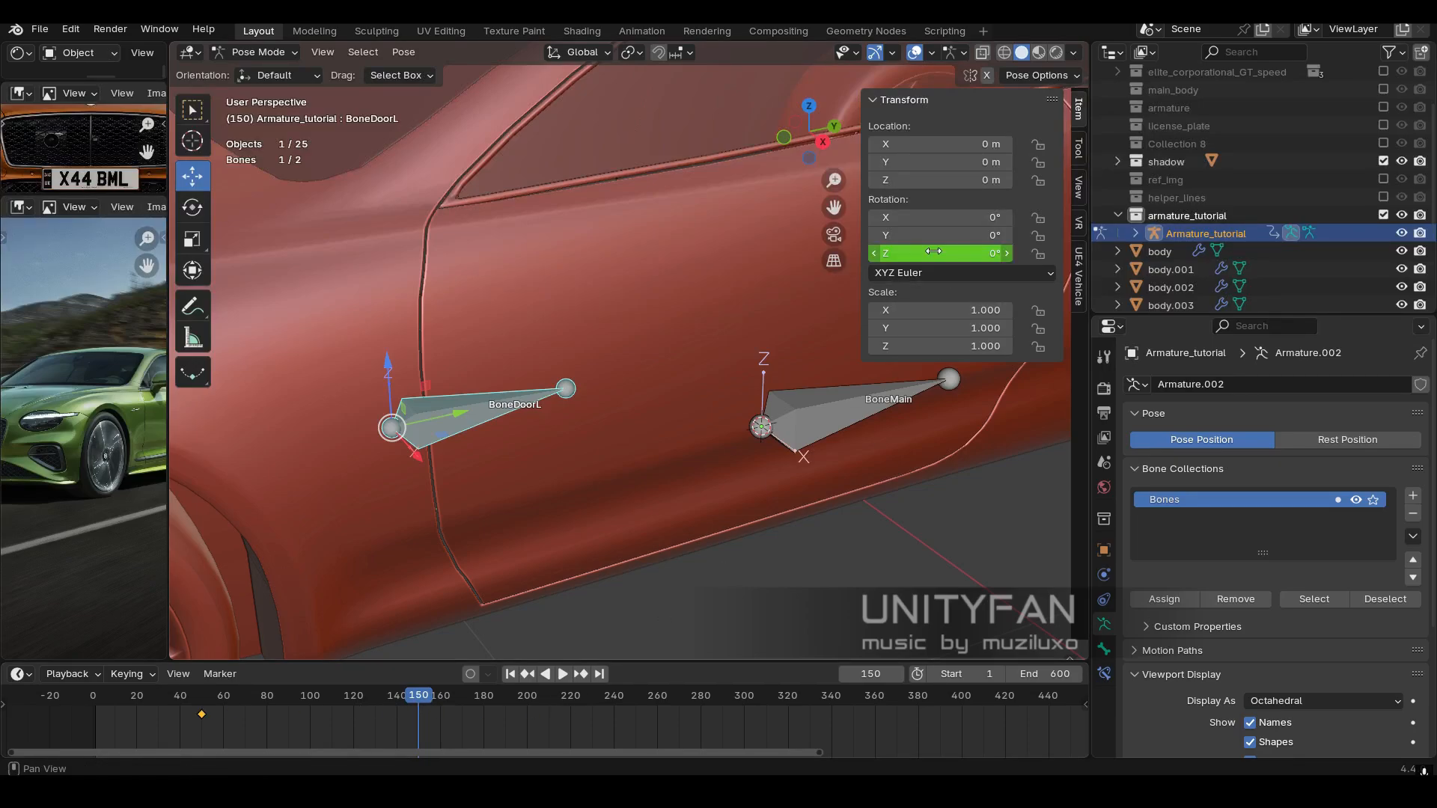
middle_drag(546, 421, 555, 425)
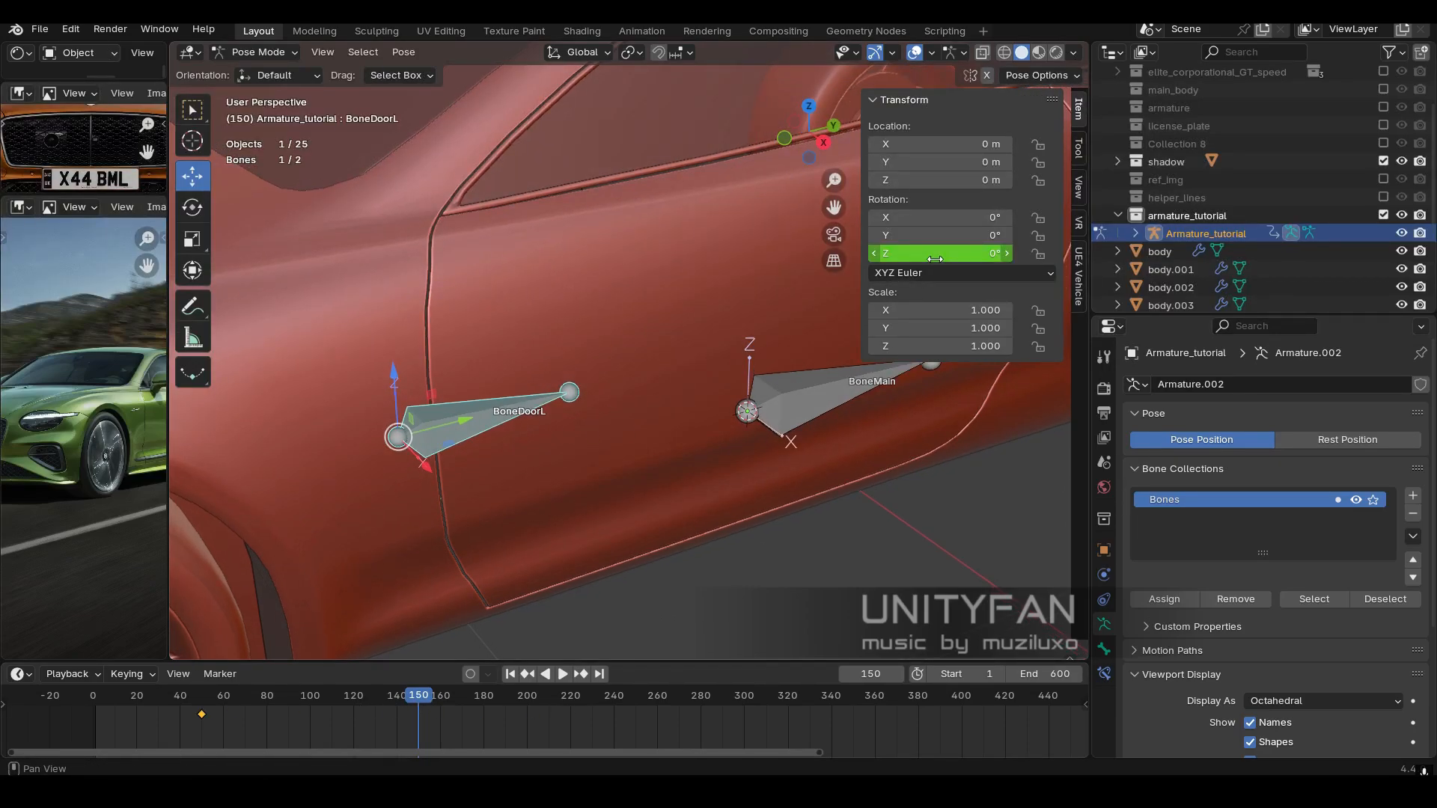
Try a Z rotation of 60° on the door bone and check its swing direction from above.
click(935, 258)
text(60)
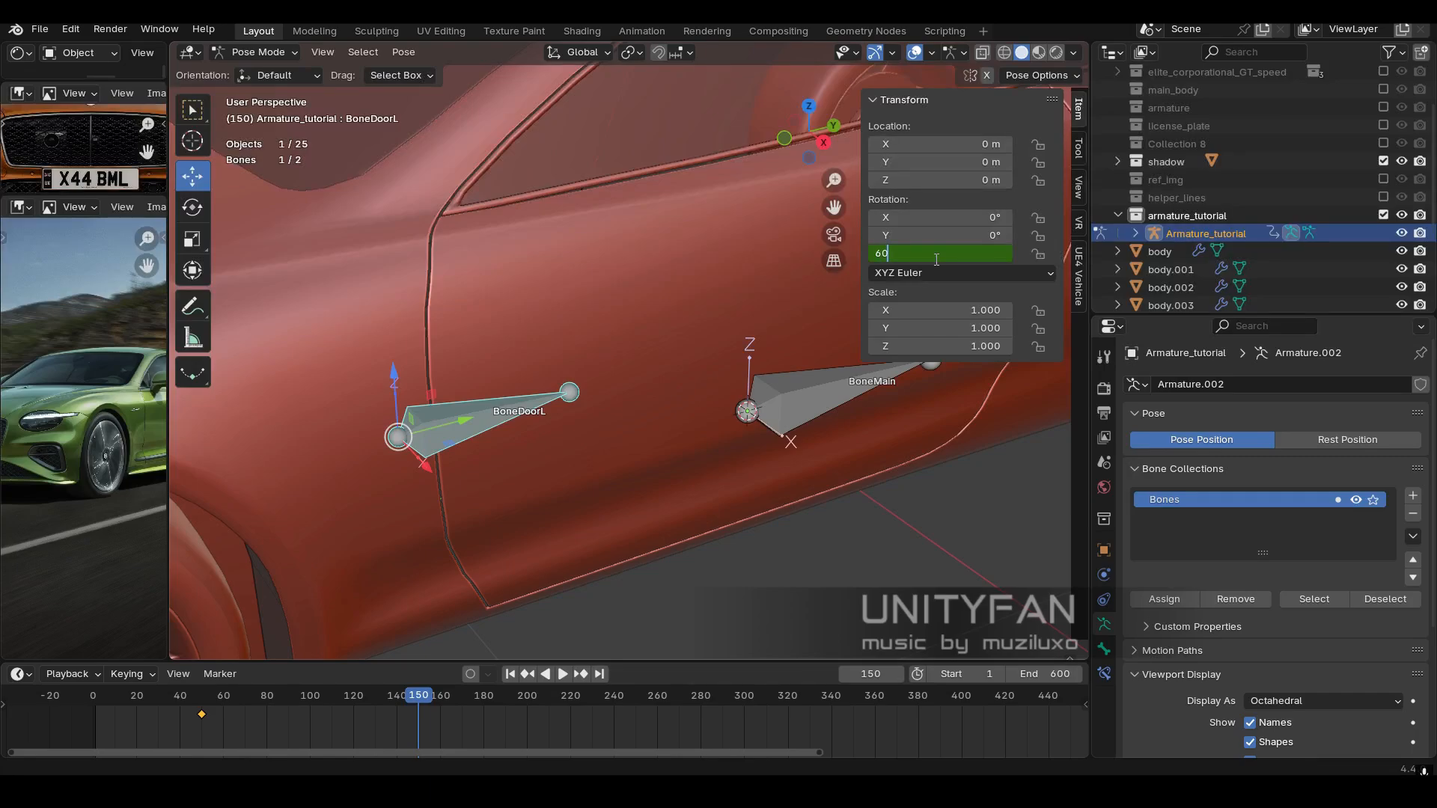
key(Return)
click(936, 258)
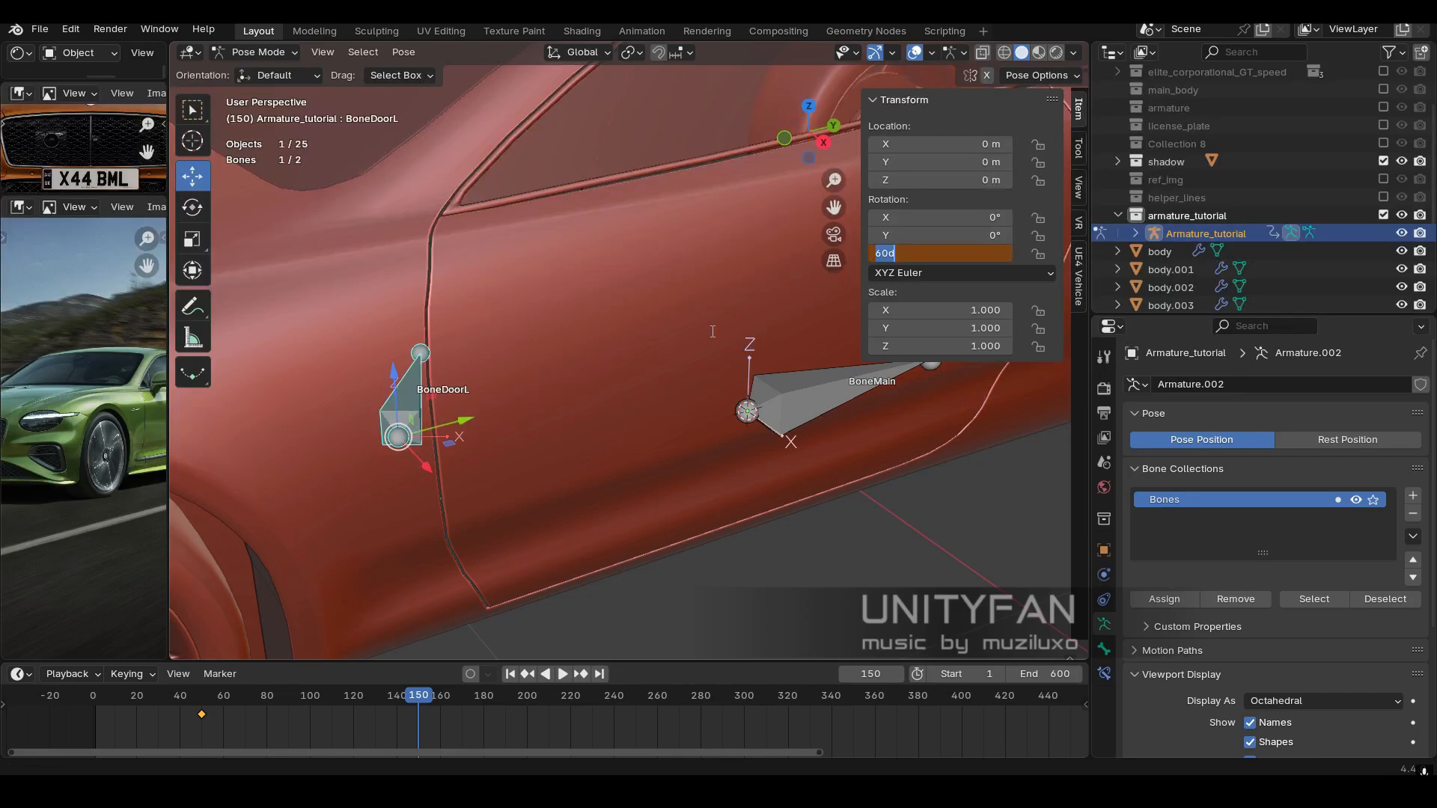
click(479, 467)
middle_drag(489, 467, 621, 537)
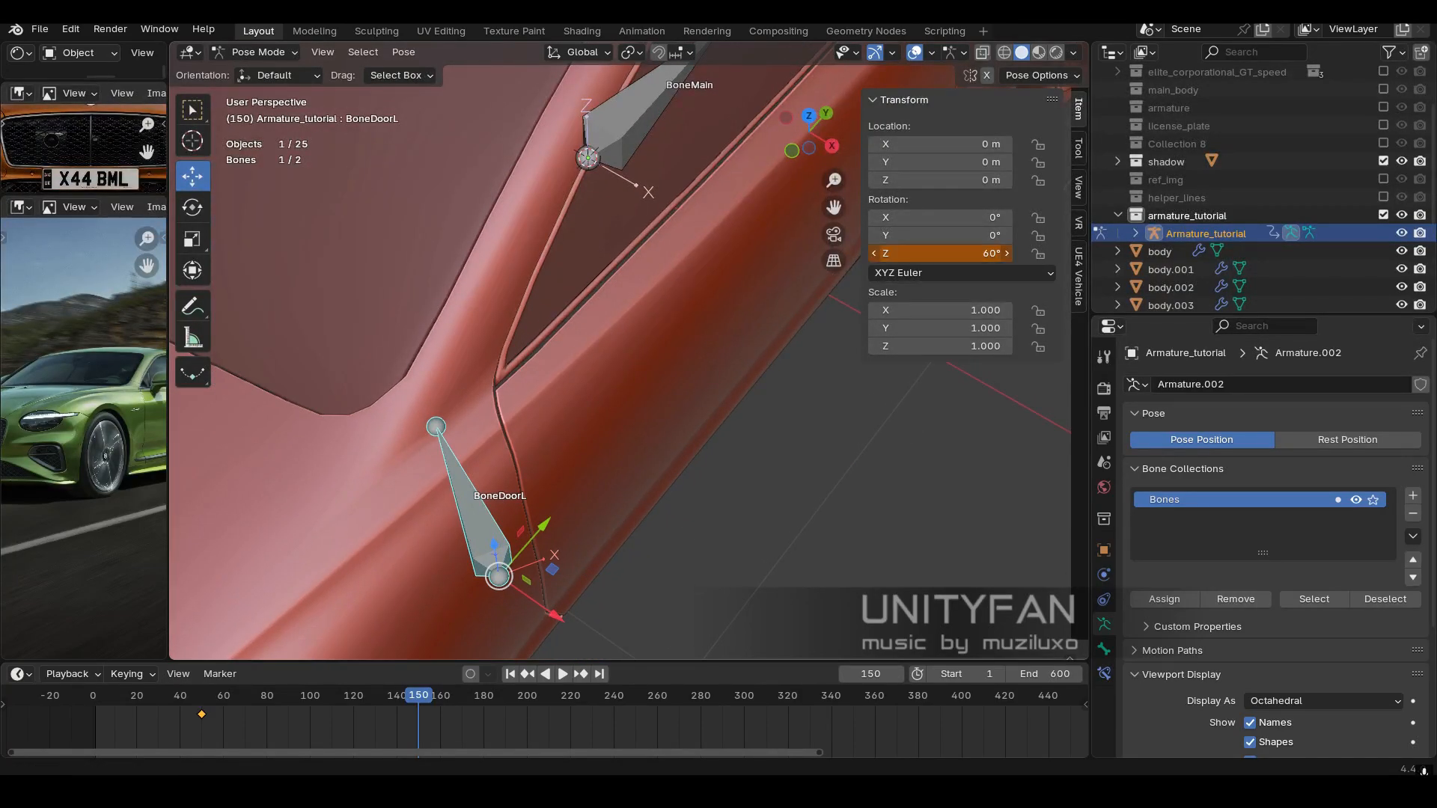
Set the door bone's Z rotation to -60° and insert a single keyframe for it at frame 150.
click(974, 256)
text(-)
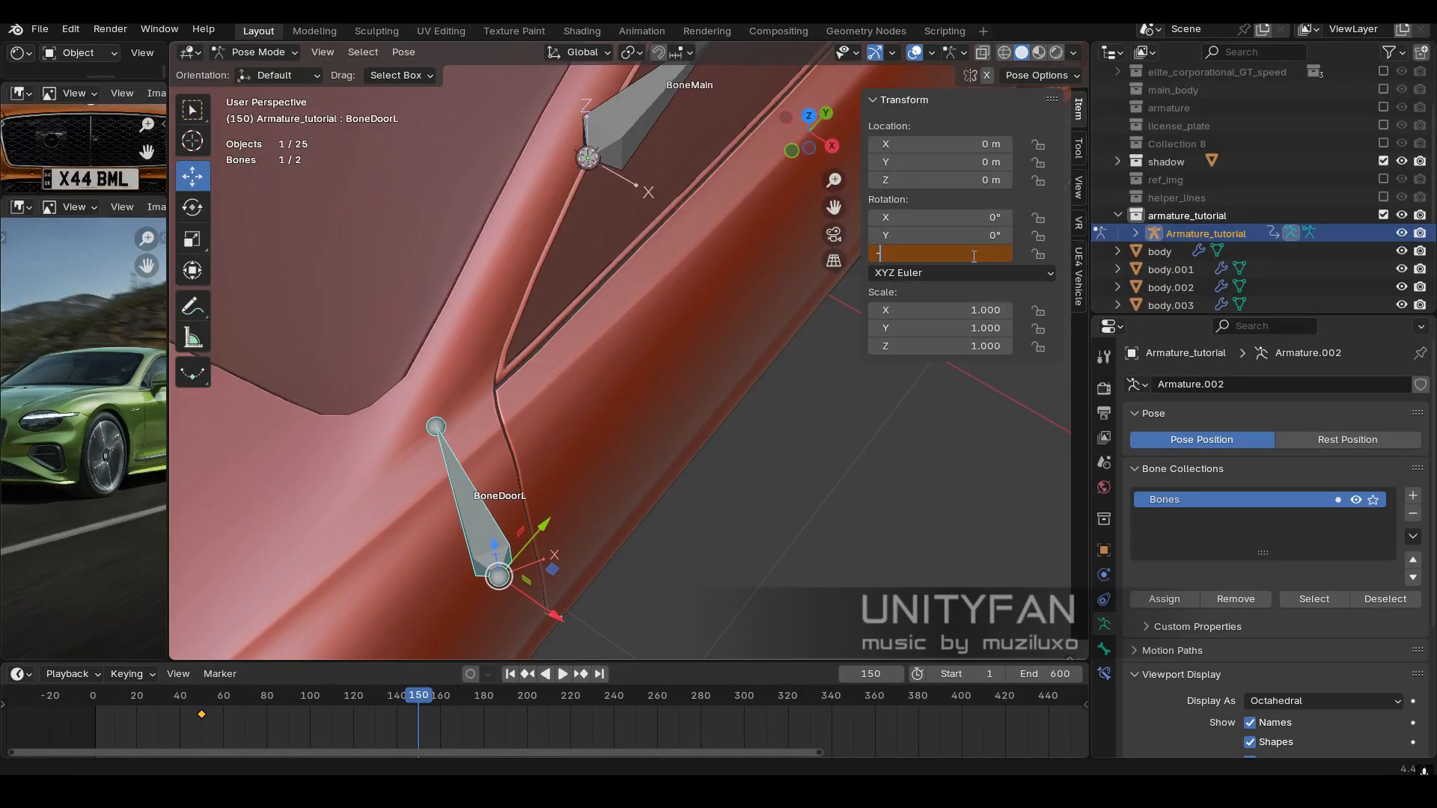
text(60)
key(Return)
right_click(972, 256)
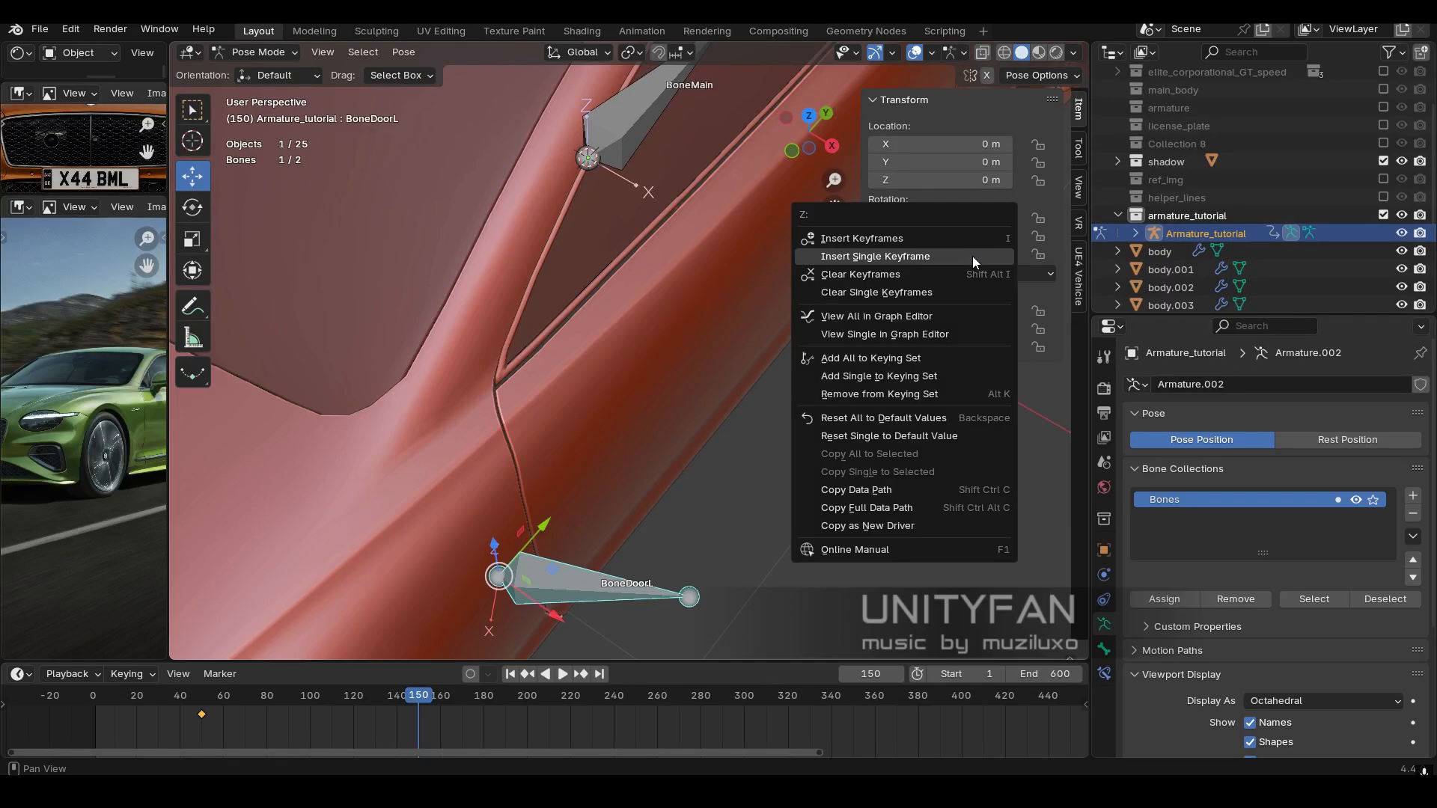
click(972, 256)
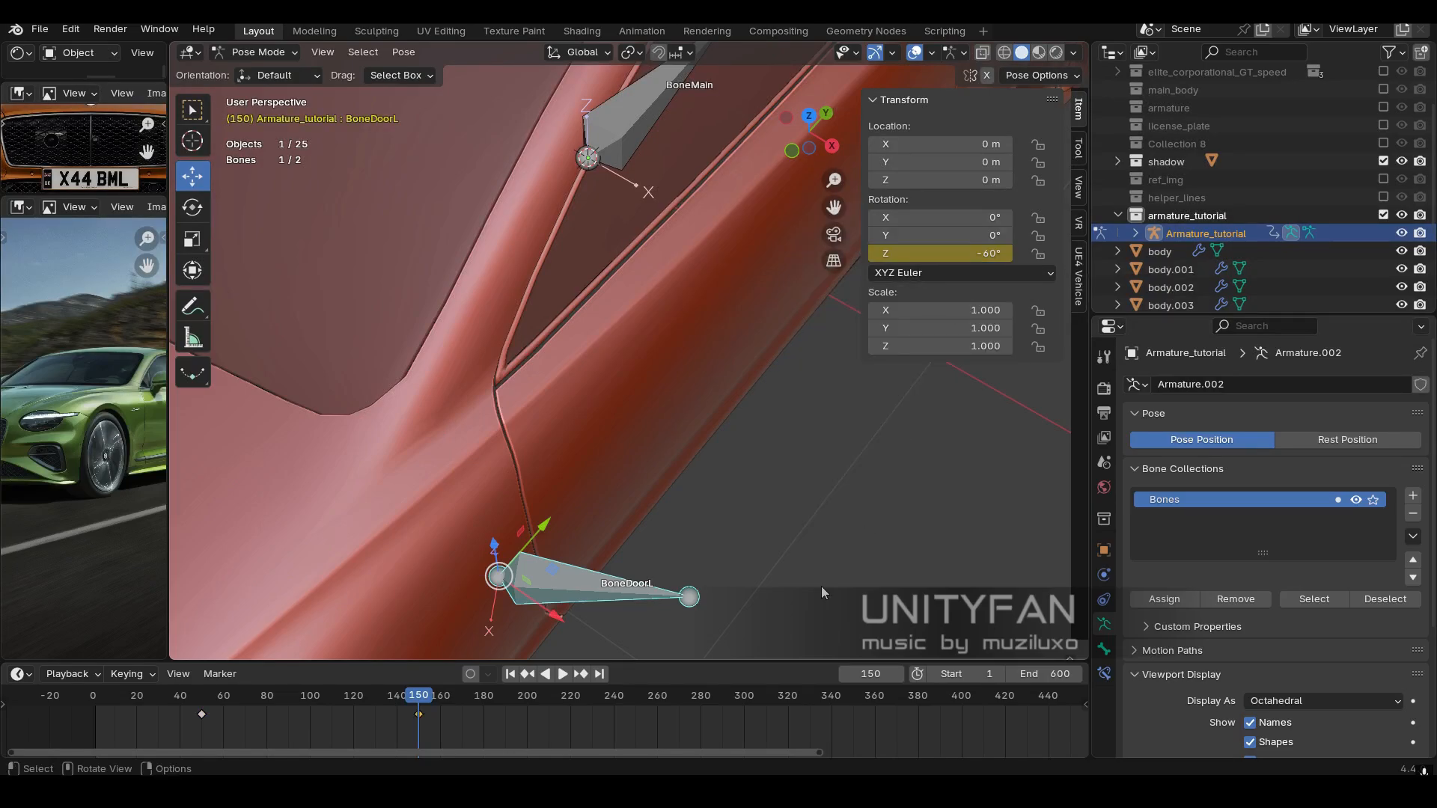
Scrub through the bone animation, return the armature to Object Mode at frame 30, and hide the transform sidebar.
scroll(820, 587, down, 4)
drag(314, 704, 462, 706)
middle_drag(524, 569, 377, 159)
click(265, 53)
click(267, 72)
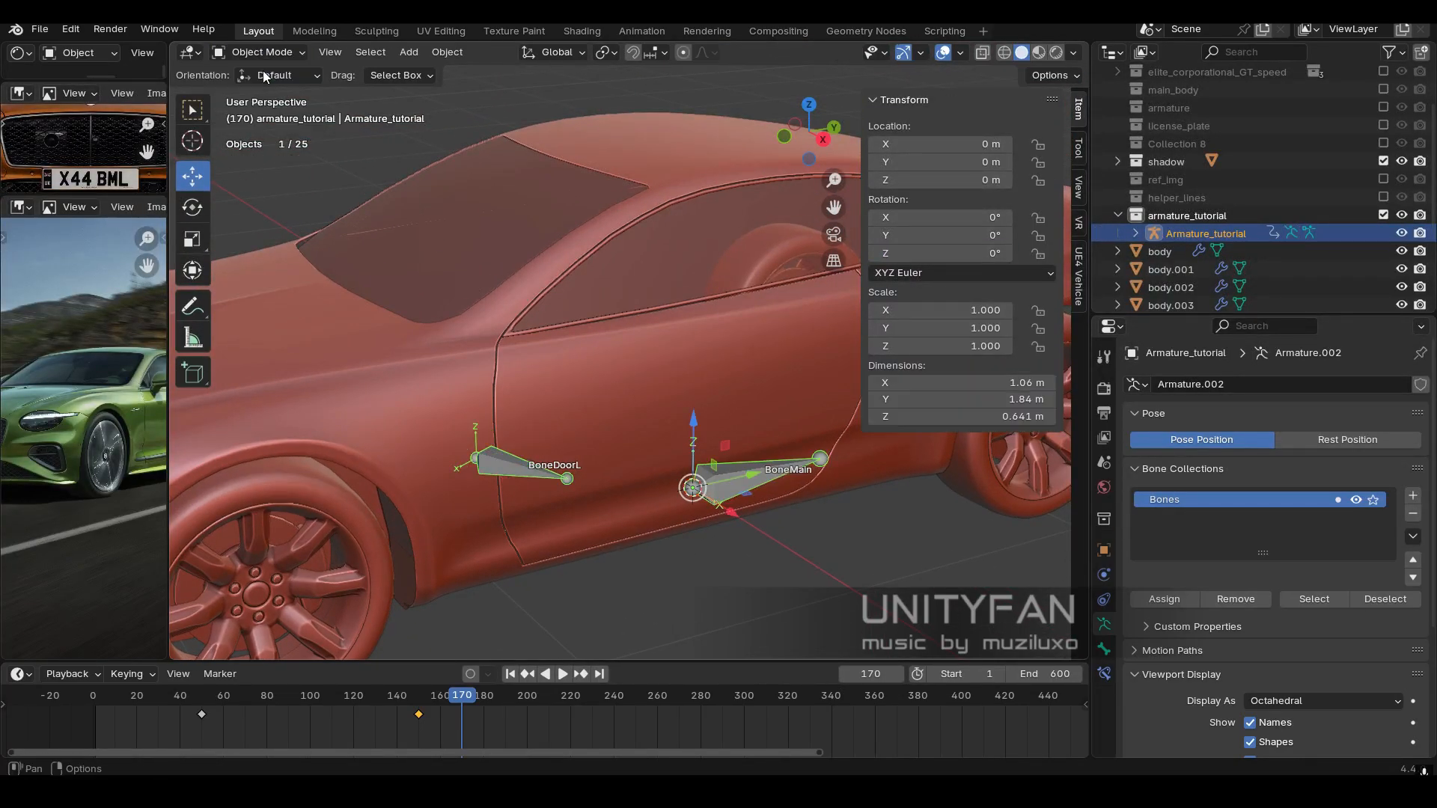
drag(435, 698, 159, 672)
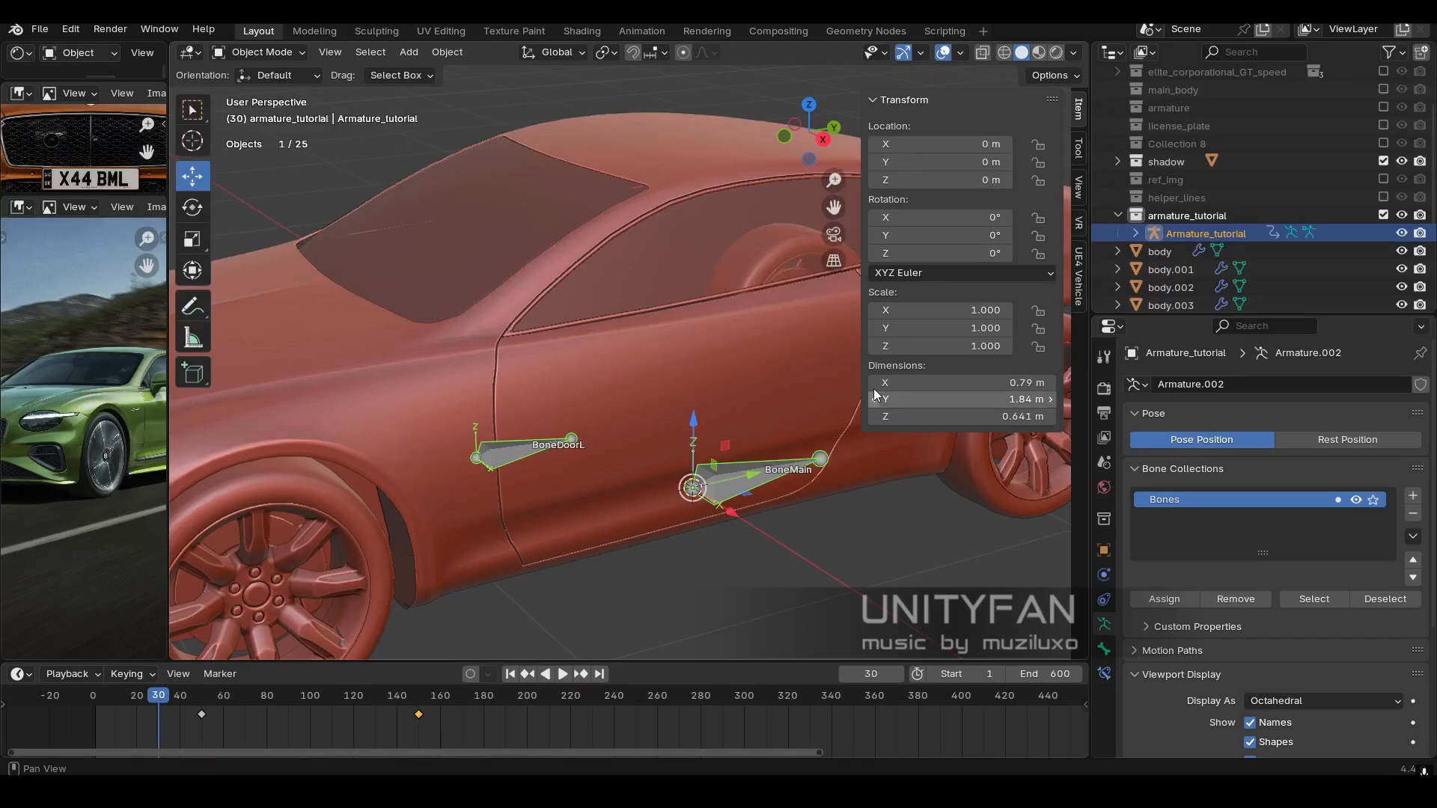
key(n)
Select the door mesh and remove its existing Armature modifier.
click(765, 353)
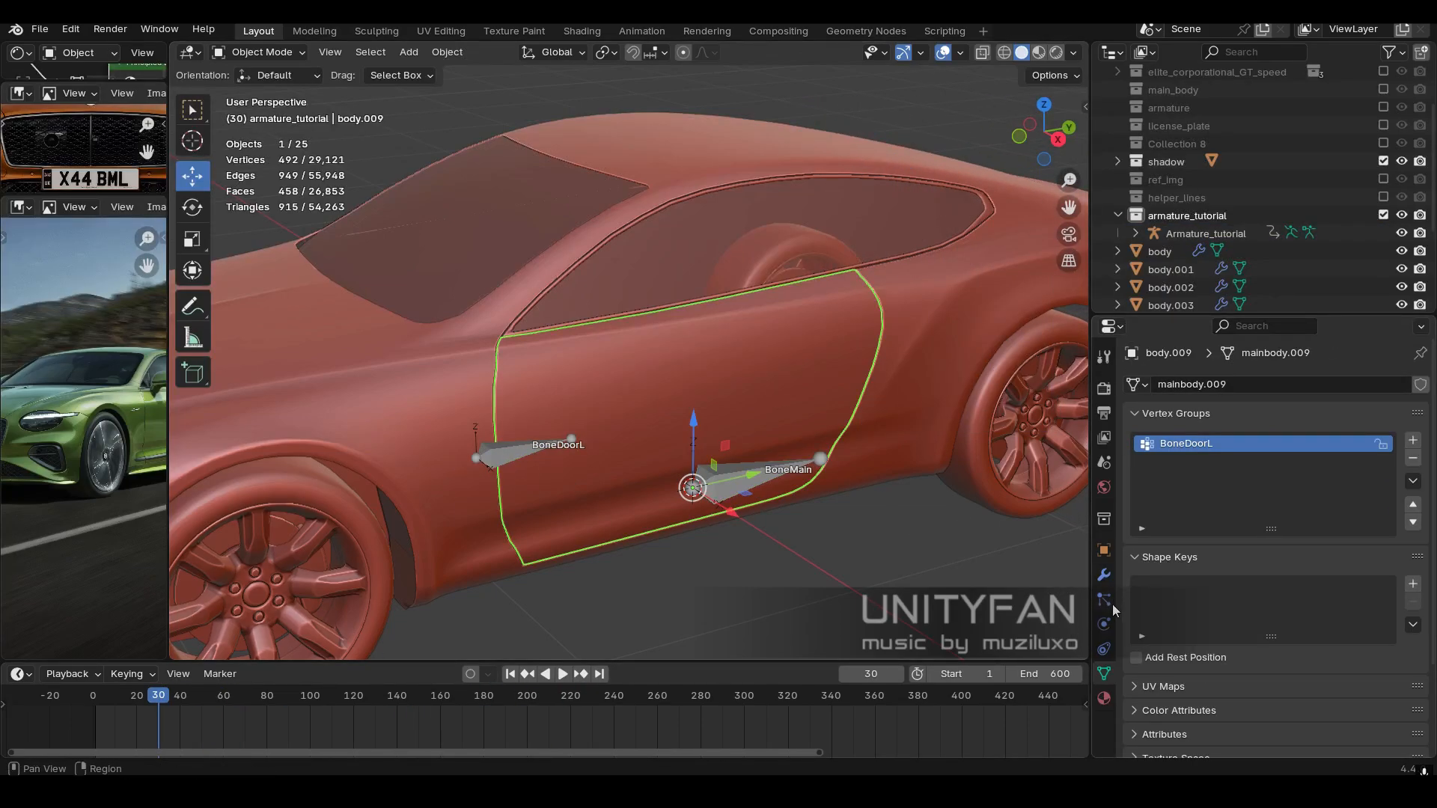
click(1104, 576)
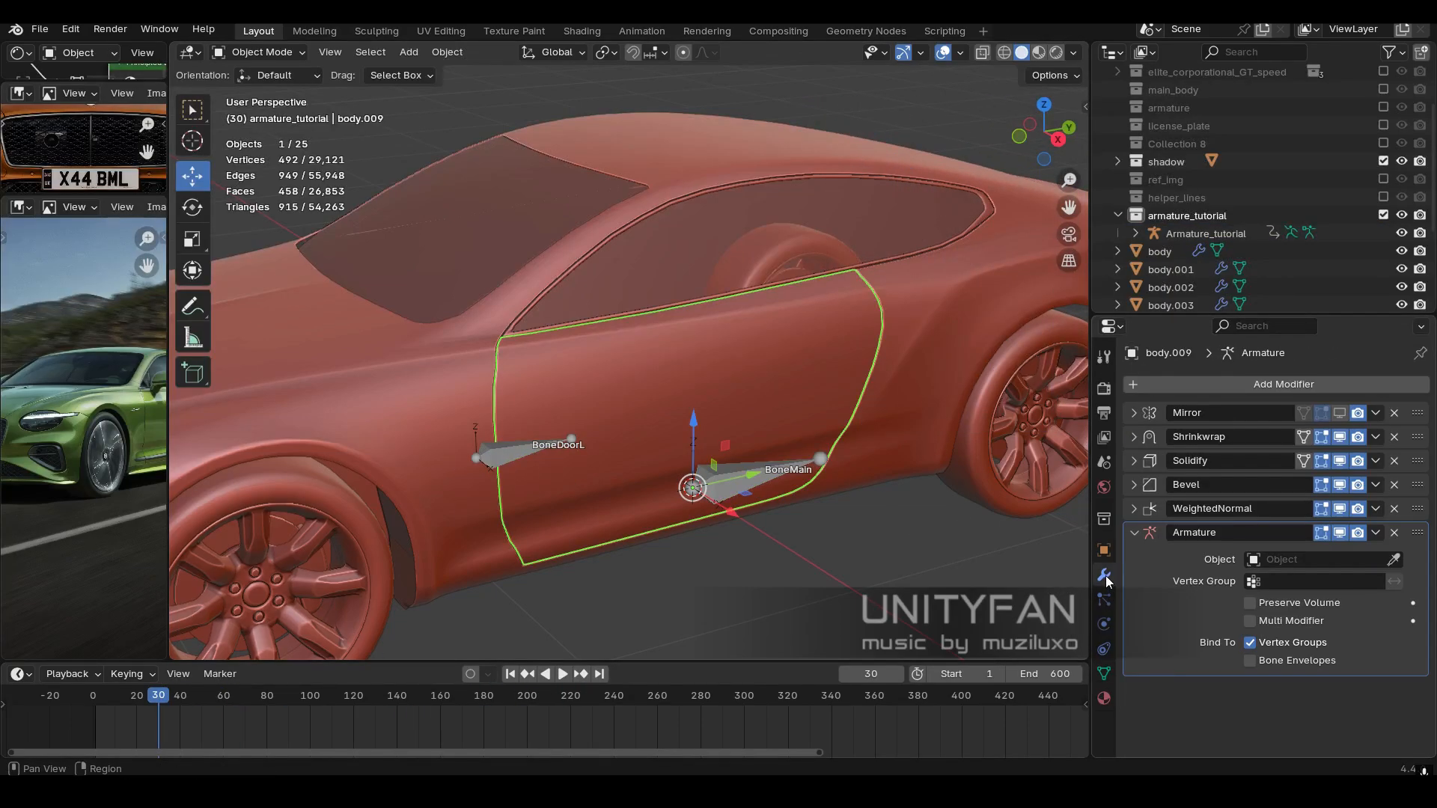
click(1395, 533)
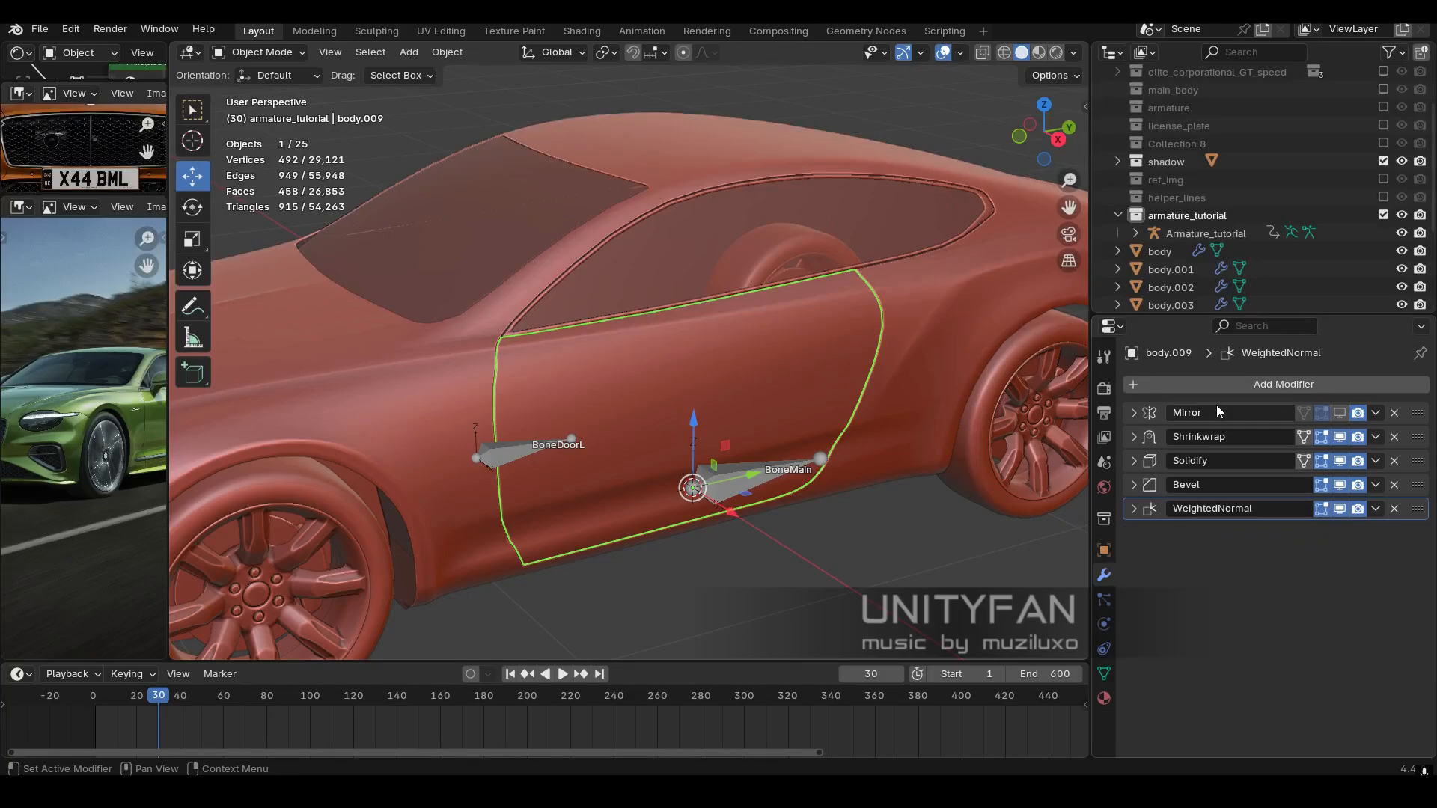
middle_drag(671, 437, 633, 432)
Add an Armature modifier to the door mesh and set its object to Armature_tutorial.
click(1201, 377)
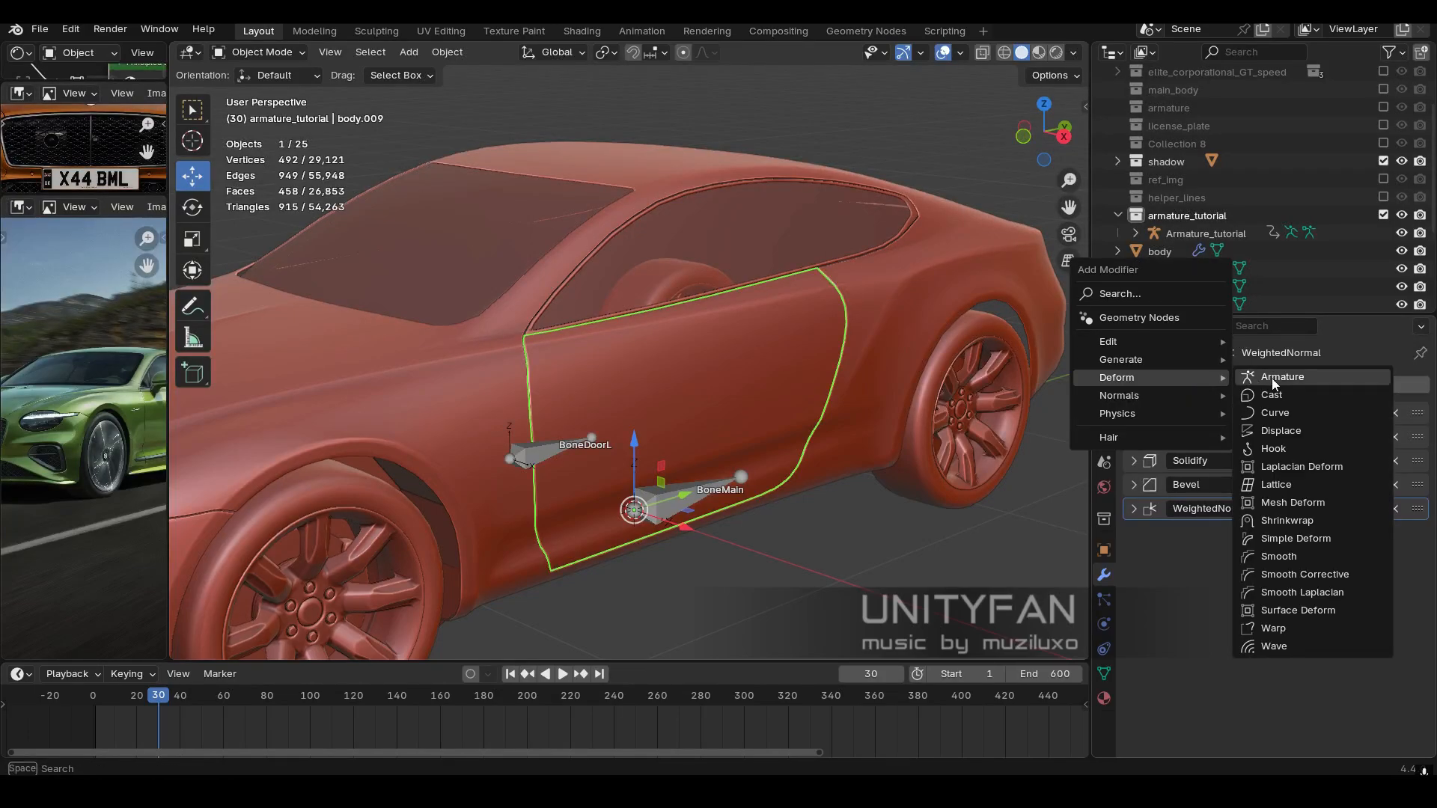
mouse_move(1168, 395)
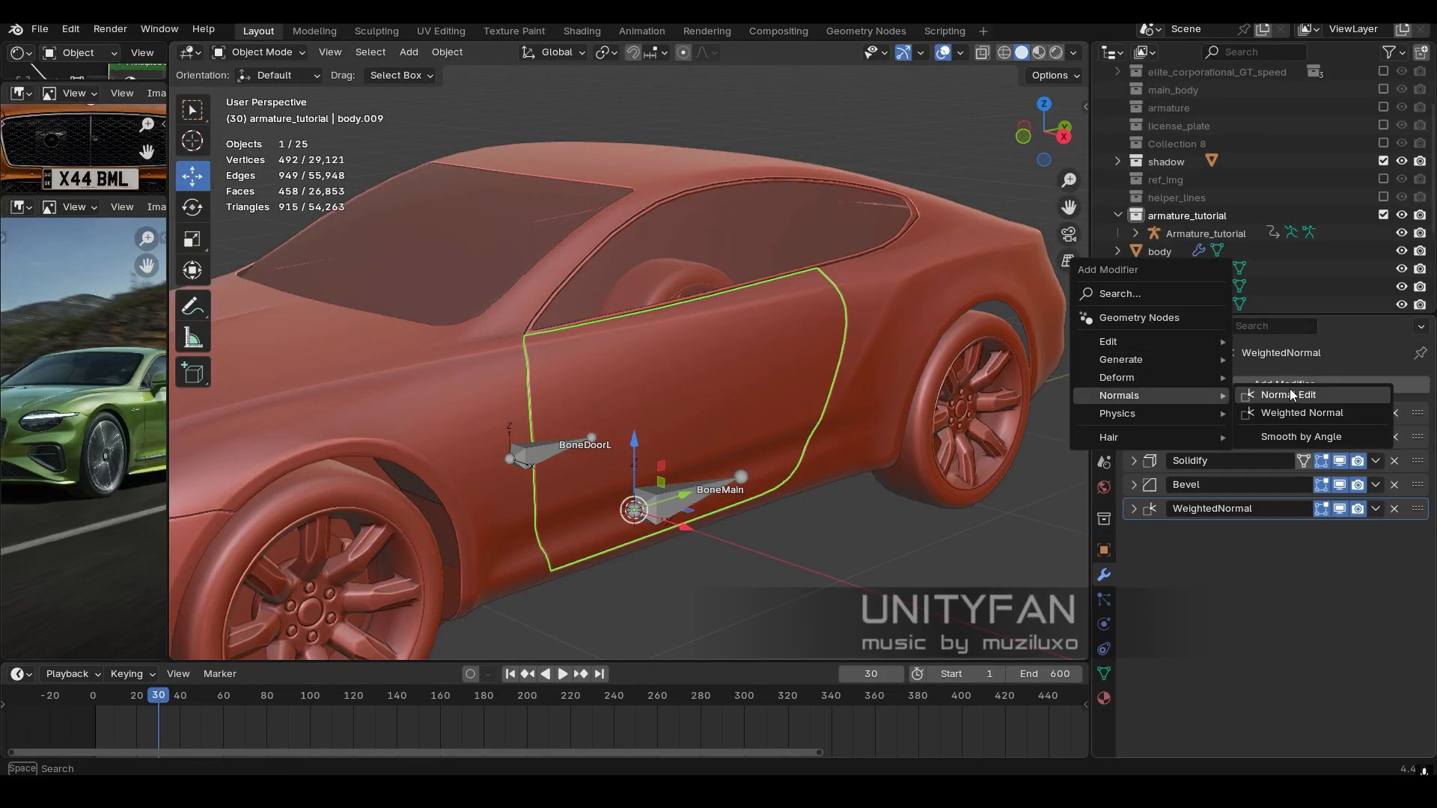
click(1270, 388)
mouse_move(1270, 389)
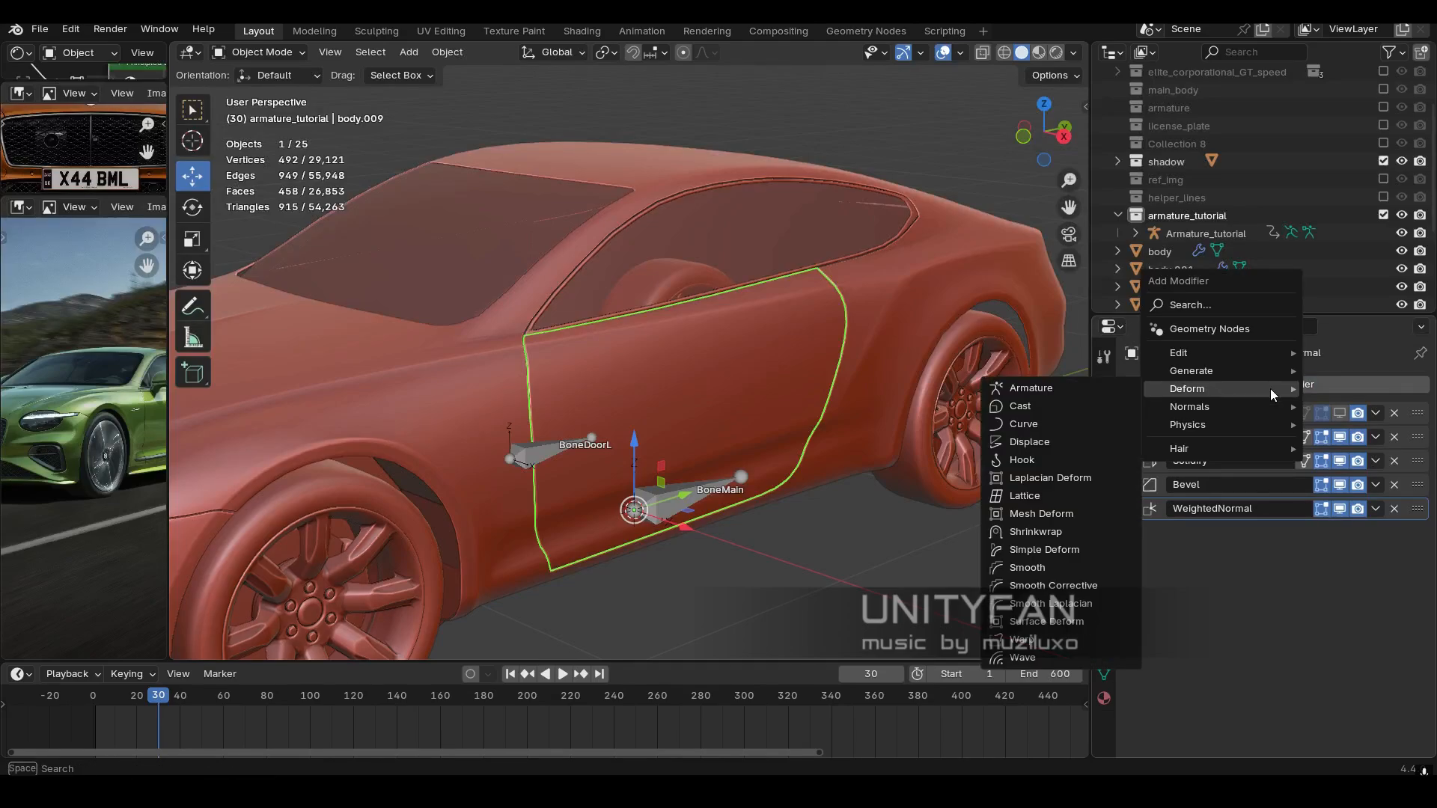
click(1059, 388)
click(1329, 558)
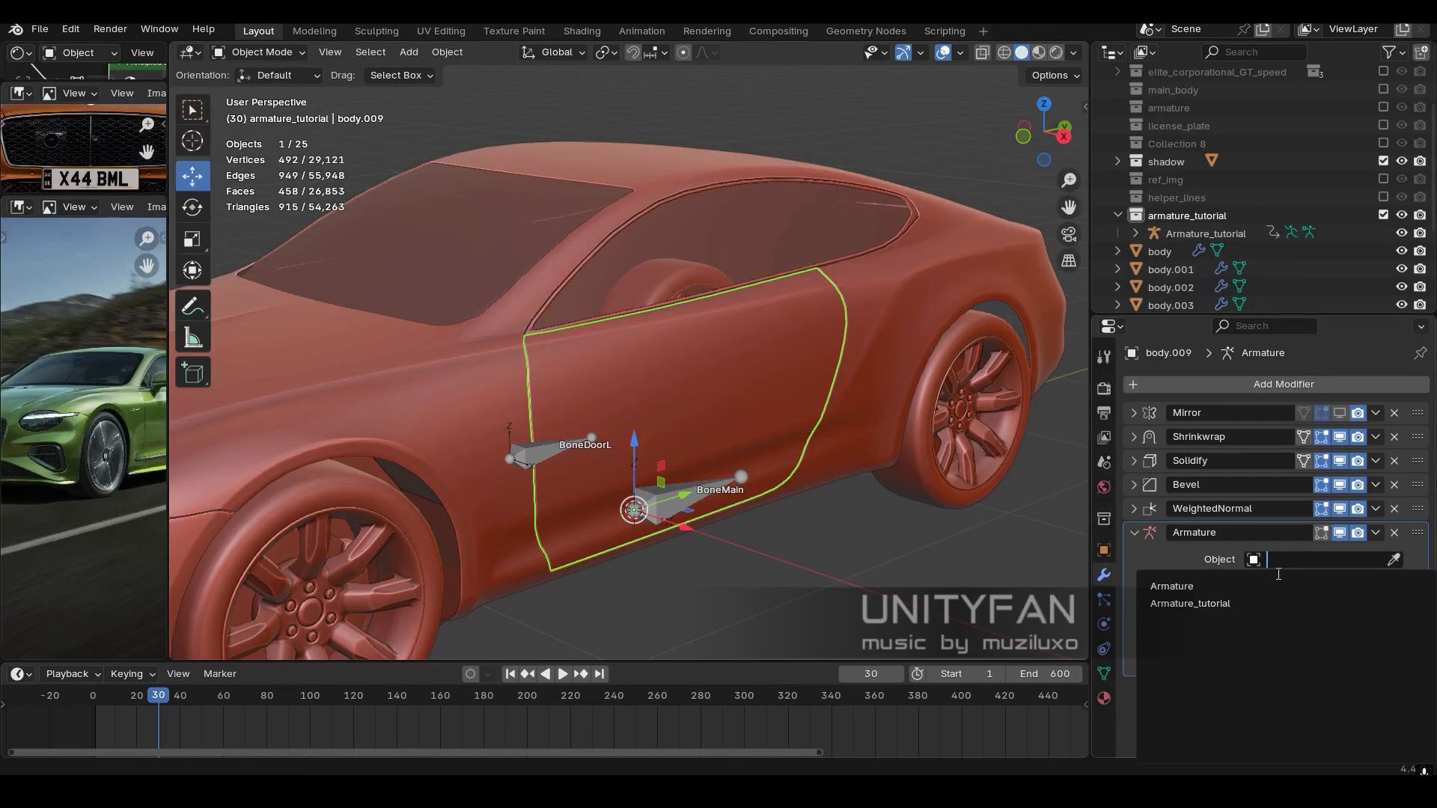
click(1205, 605)
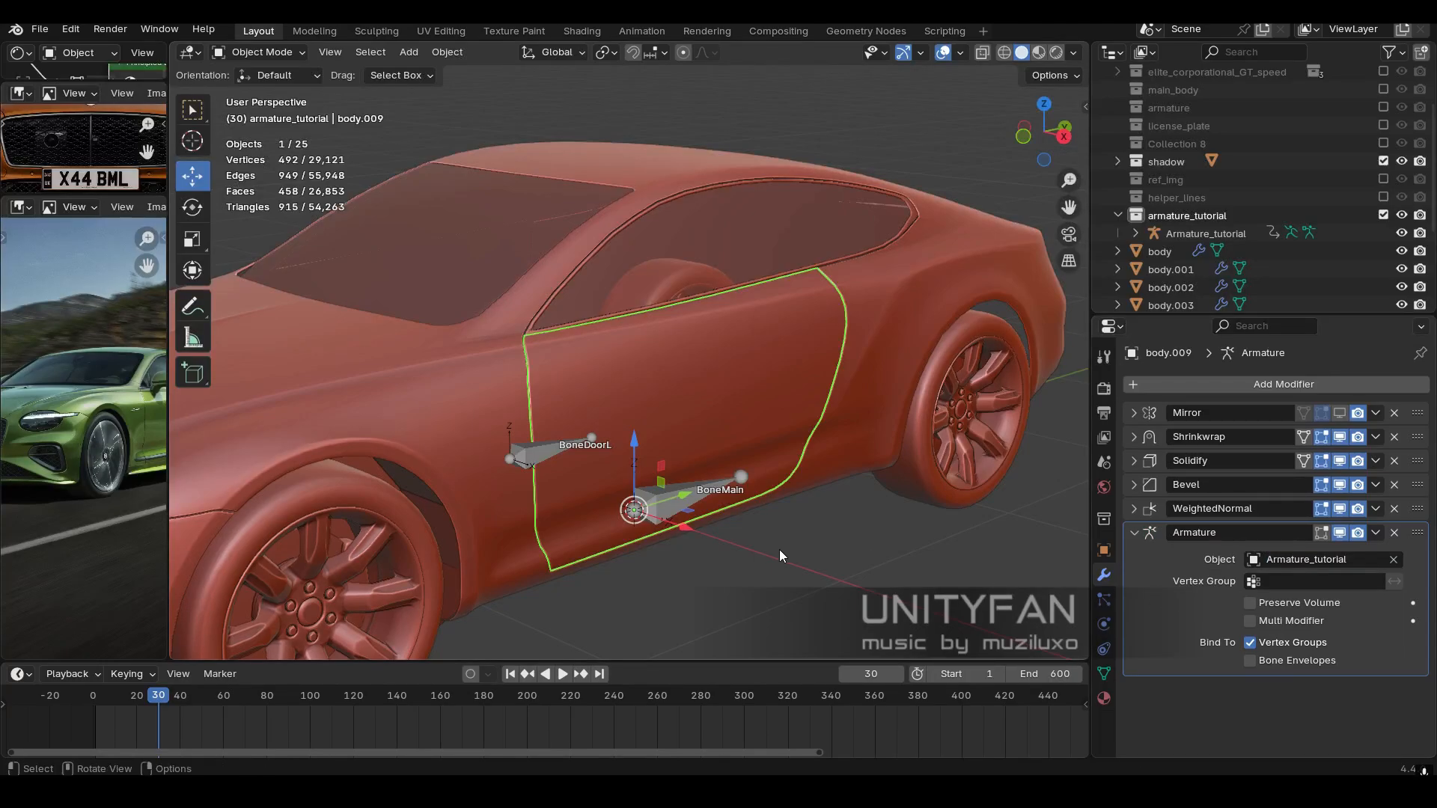
Scrub the animation to frame 176 to check the door's swing, and inspect the door mesh in Edit Mode.
drag(154, 700, 476, 692)
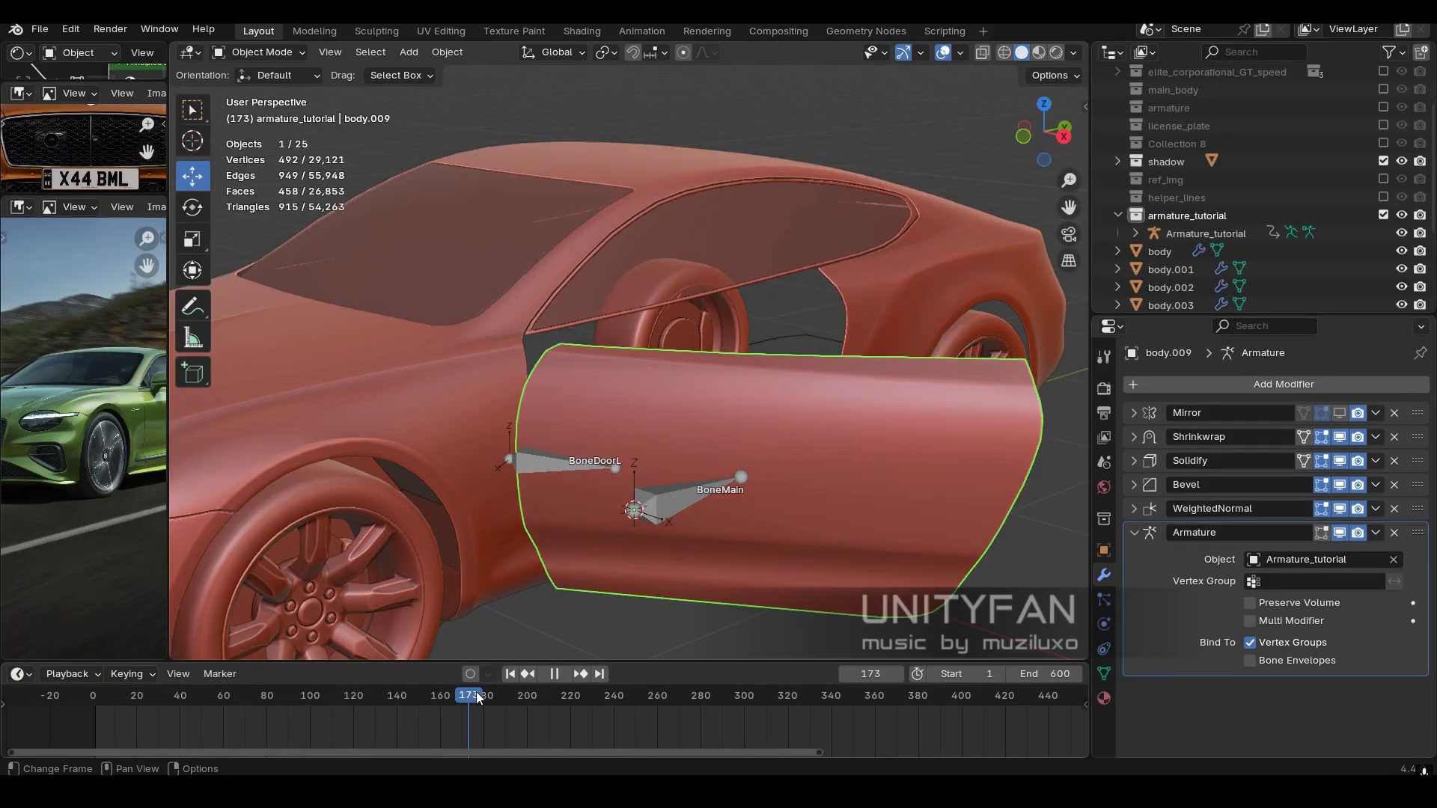
middle_drag(599, 449, 666, 483)
key(Tab)
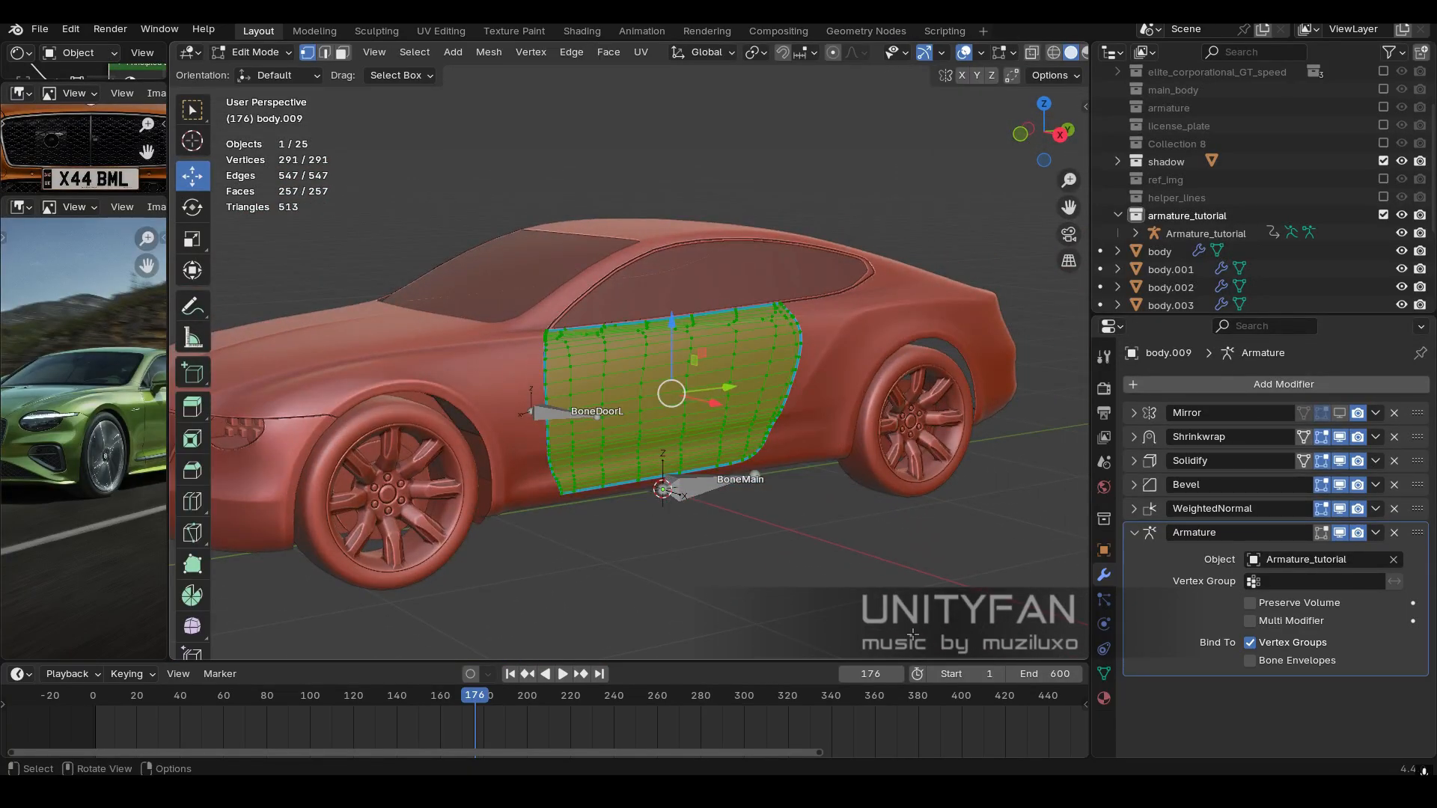
Open the door mesh's vertex group settings and reselect all its vertices to check them against the BoneDoorL group.
click(1104, 672)
middle_drag(658, 419, 689, 428)
scroll(722, 423, up, 4)
shift+middle_drag(689, 428, 693, 381)
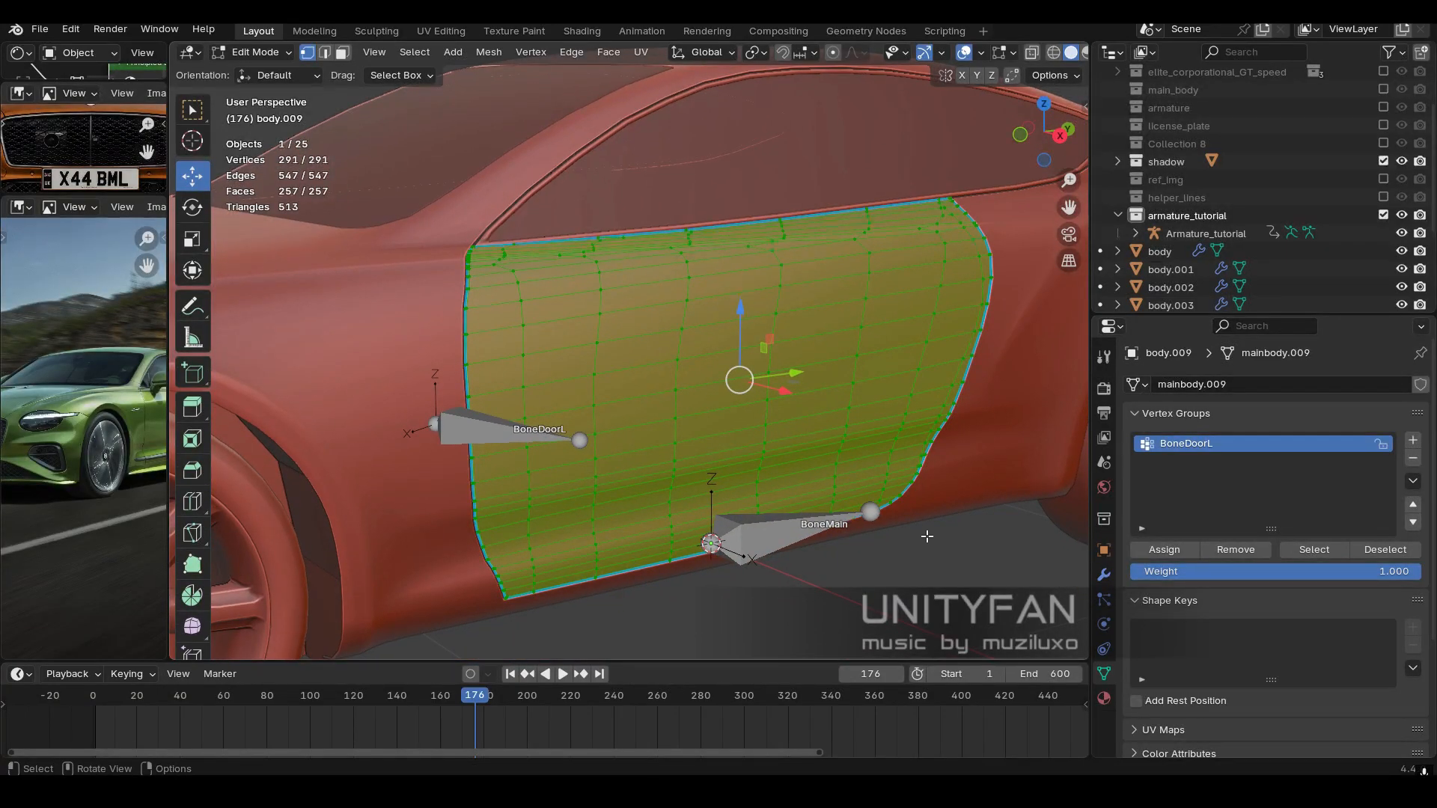
key(alt+a)
key(a)
middle_drag(793, 535, 849, 572)
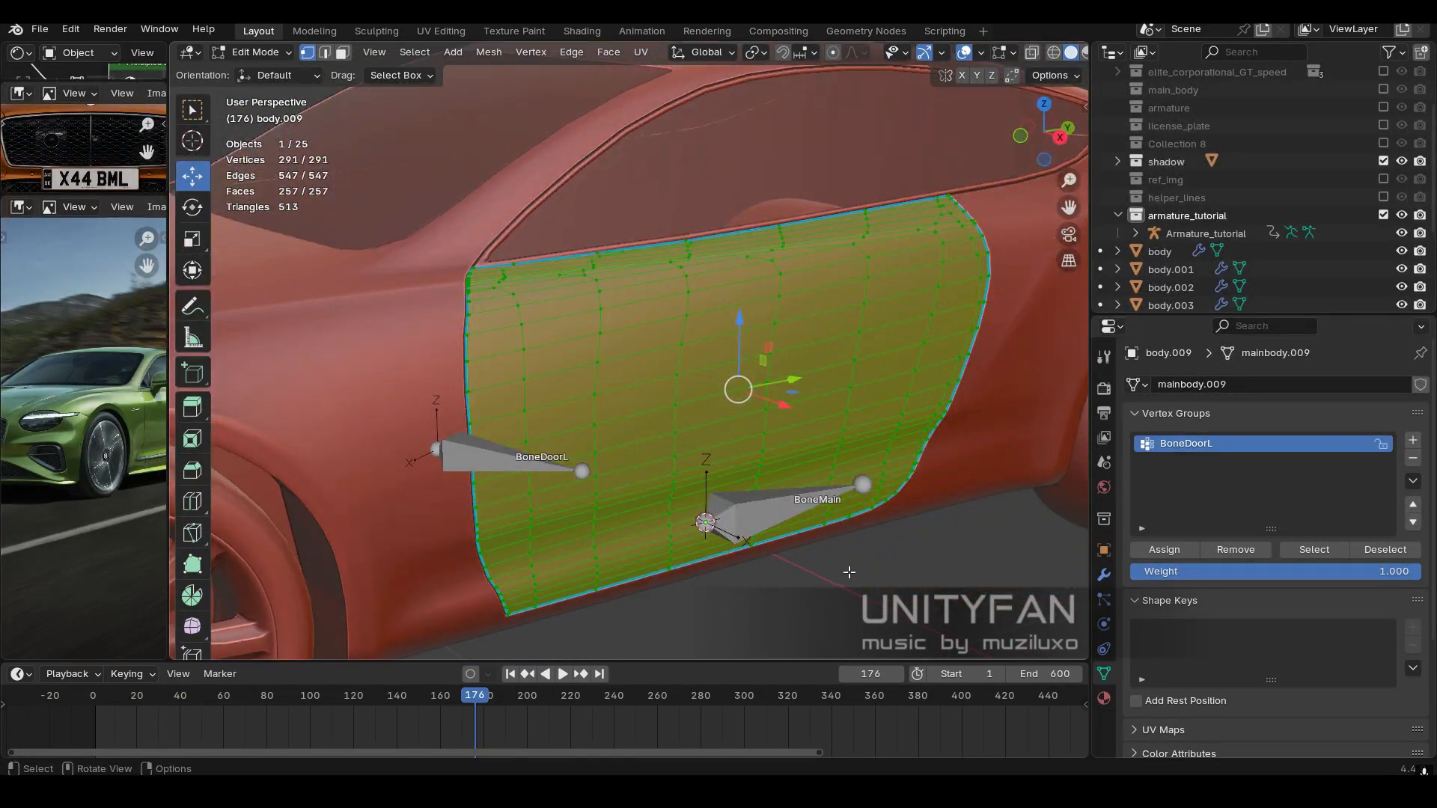
key(alt+a)
key(a)
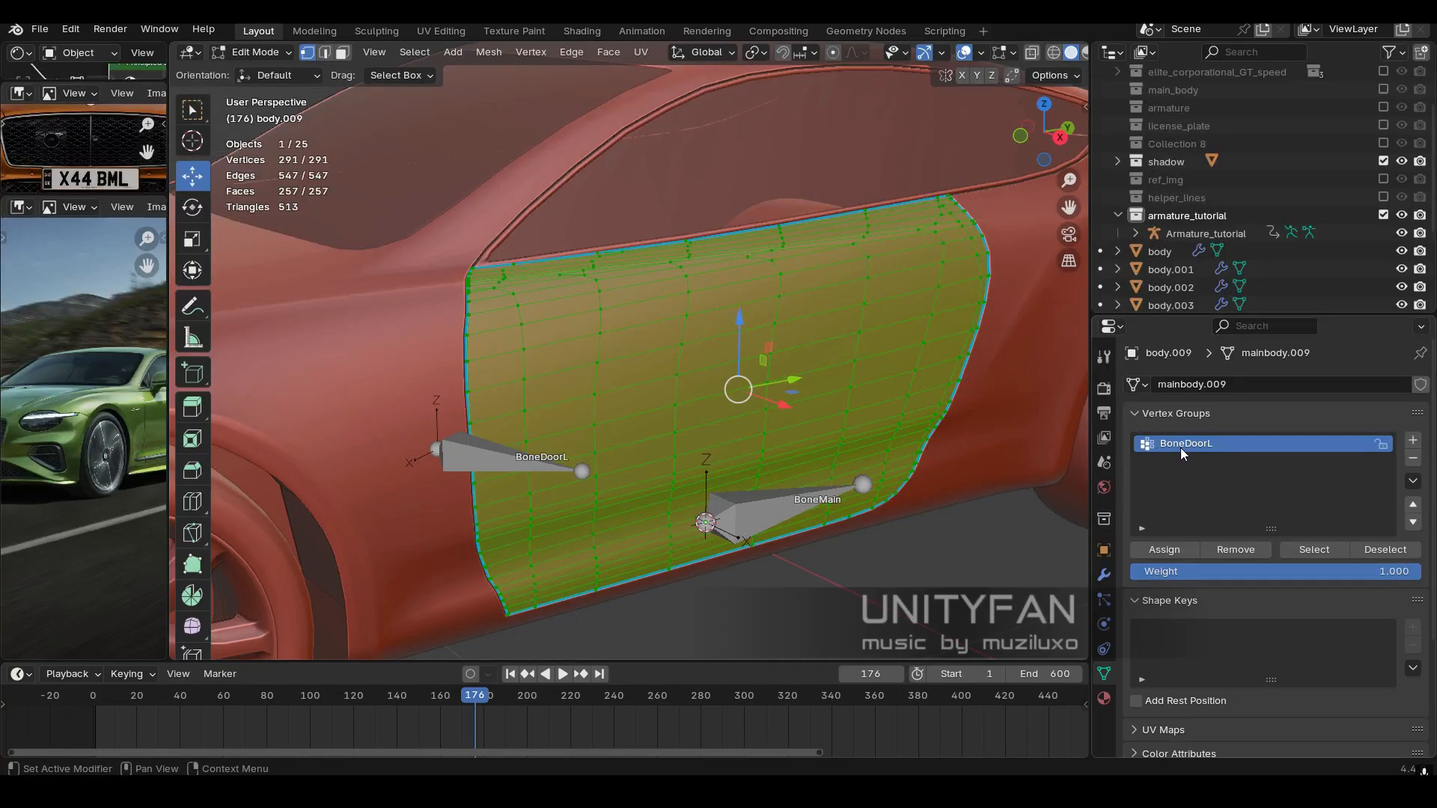
Return the door mesh to Object Mode at frame 24 and switch the viewport to Material Preview shading.
key(Tab)
middle_drag(674, 464, 666, 706)
mouse_move(471, 695)
mouse_down()
mouse_move(117, 704)
mouse_move(581, 712)
mouse_move(145, 709)
mouse_up()
key(z)
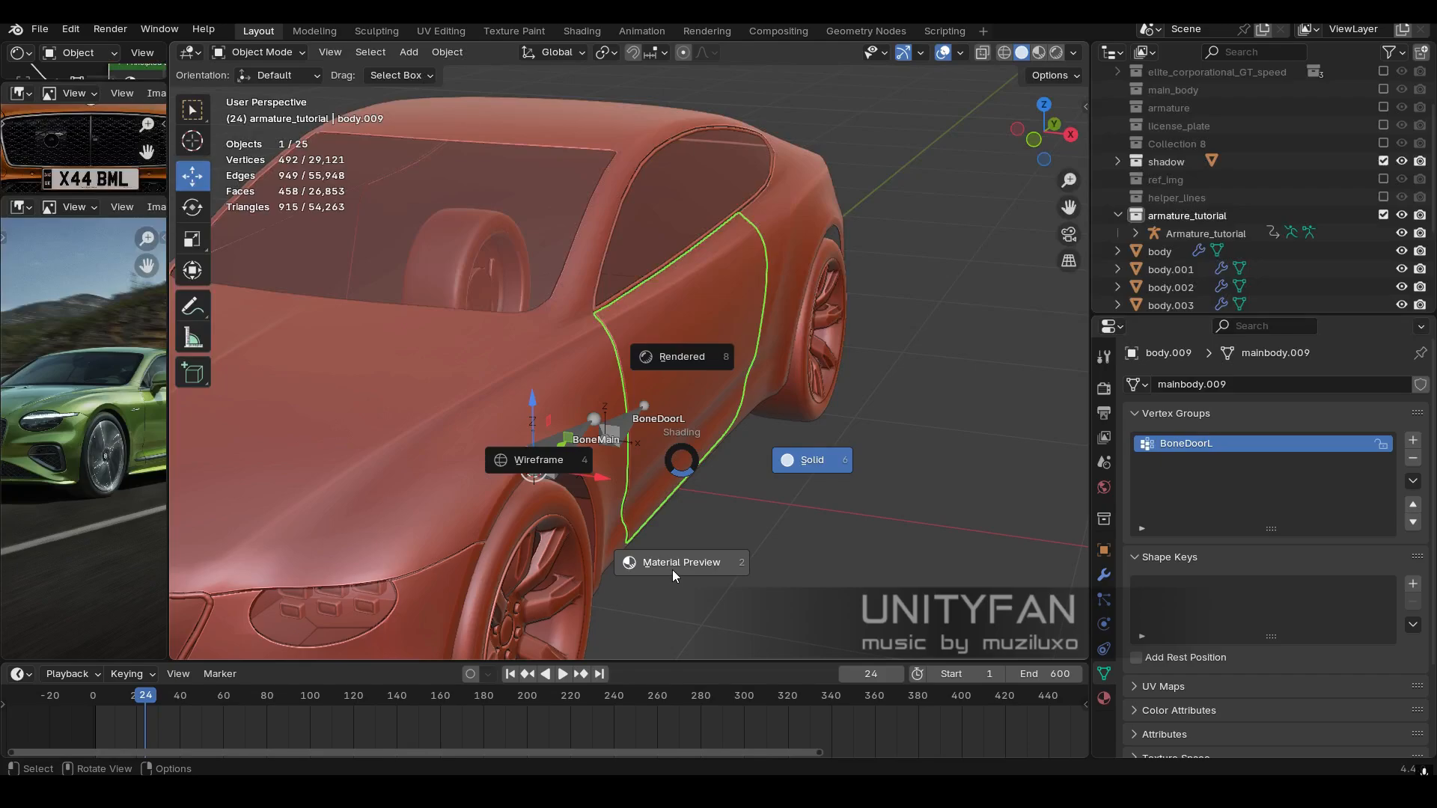
click(673, 569)
mouse_move(734, 524)
middle_down()
mouse_move(661, 506)
mouse_move(829, 528)
middle_up()
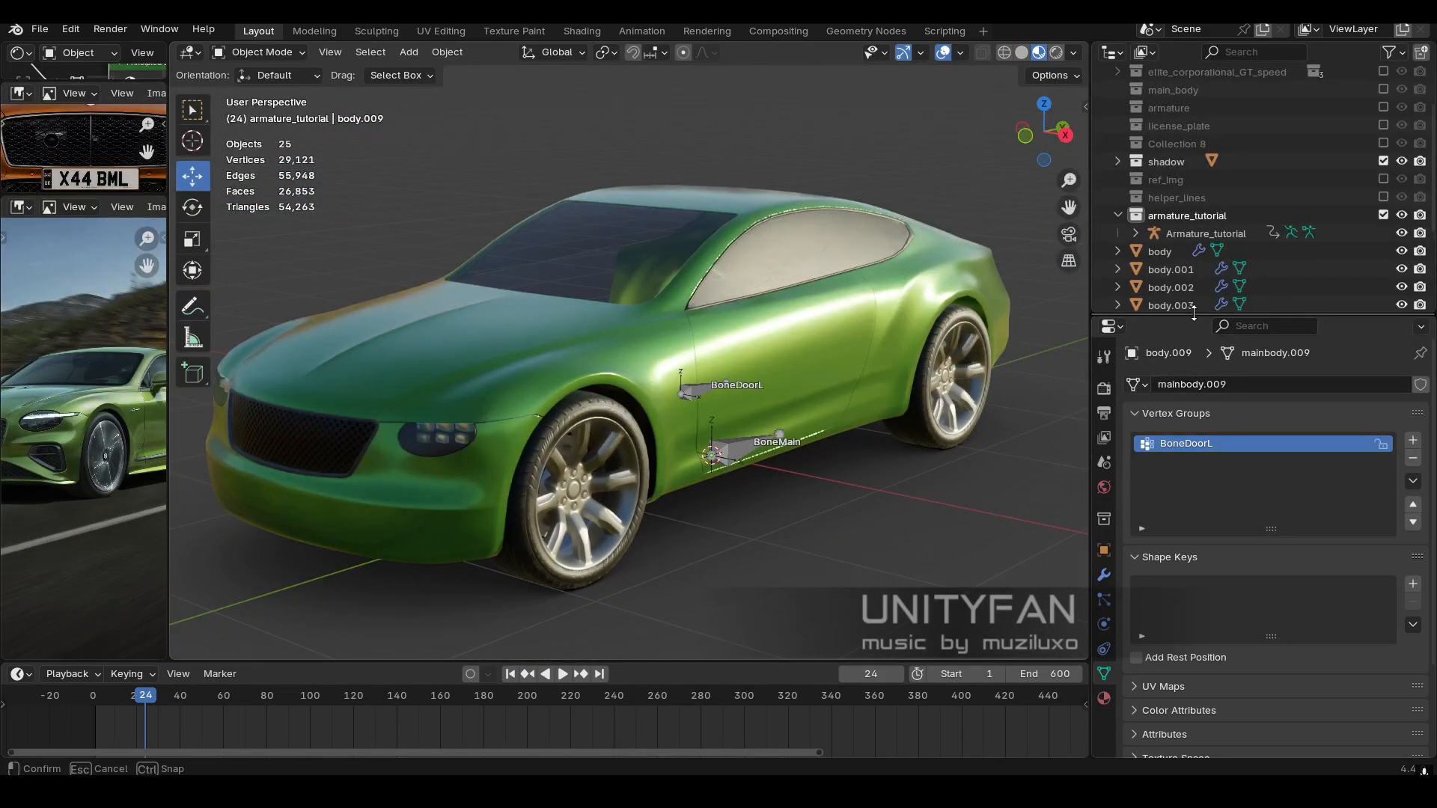
Enlarge the Outliner, then collapse the armature_tutorial collection and exclude it from the view layer.
drag(1194, 313, 1194, 499)
click(1118, 289)
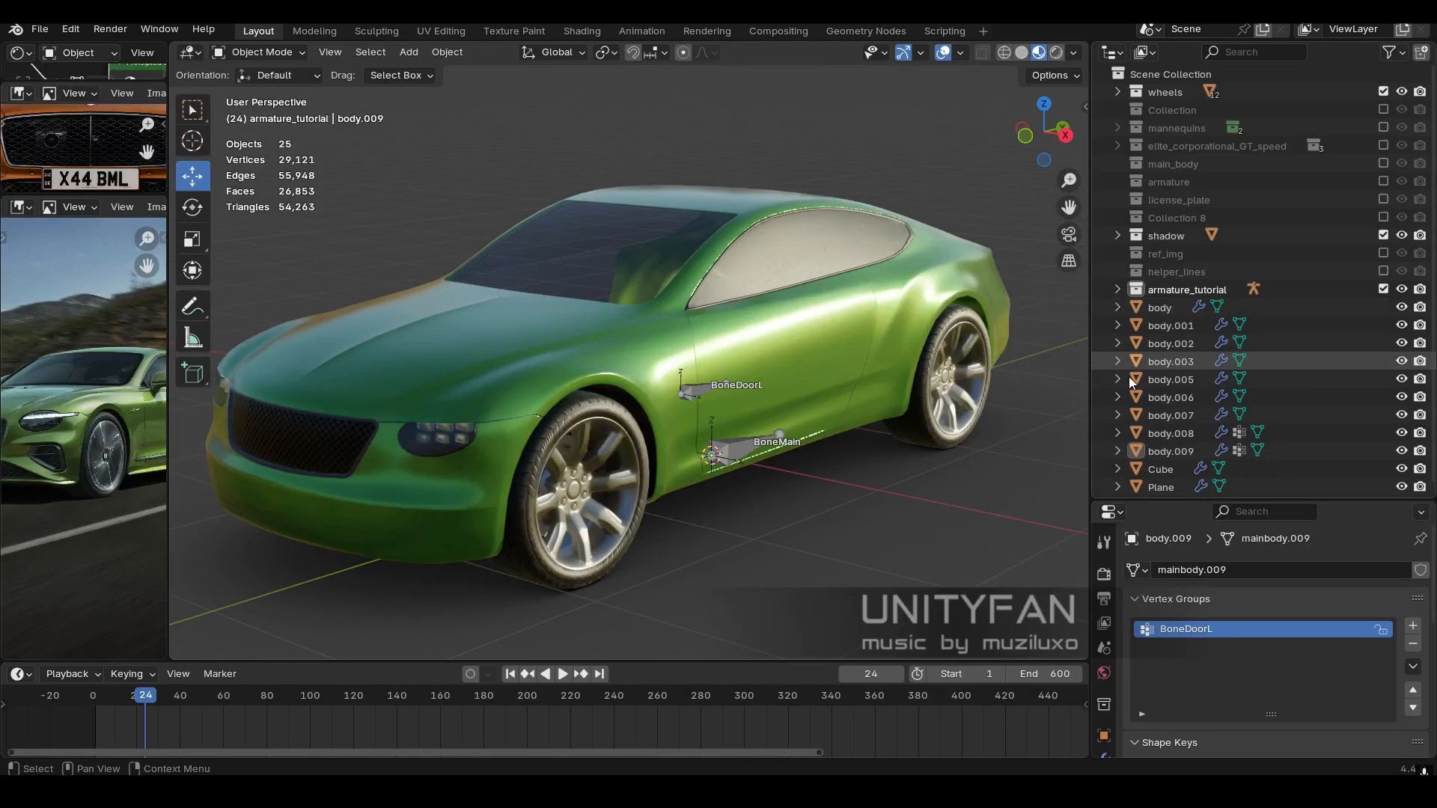
middle_drag(682, 476, 631, 546)
click(1378, 289)
Play the door animation, scrub it to frame 189, and examine the opened door around its front edge.
drag(153, 696, 402, 696)
key(space)
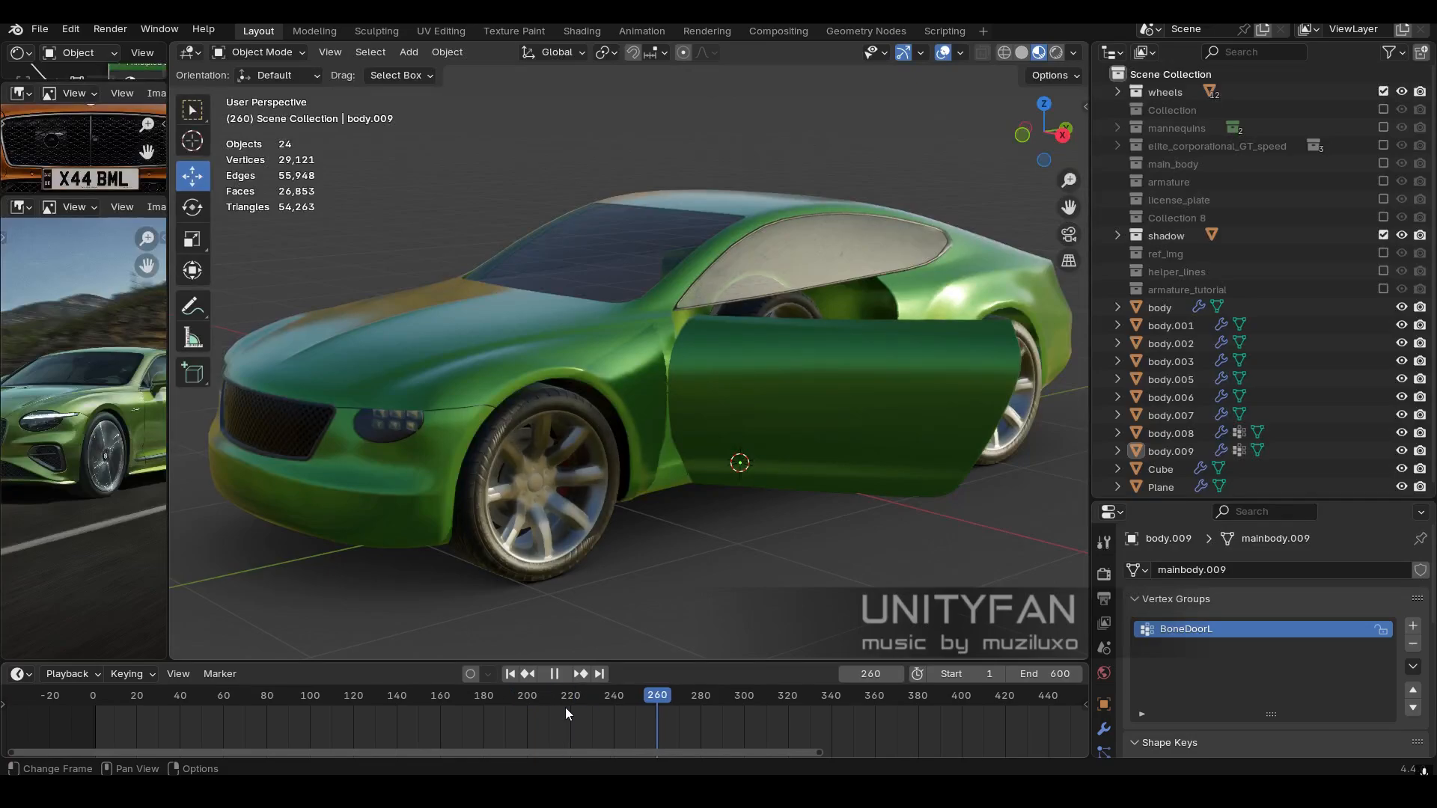
drag(564, 707, 460, 728)
mouse_move(792, 434)
middle_down()
mouse_move(513, 449)
mouse_move(788, 446)
middle_up()
scroll(787, 446, up, 6)
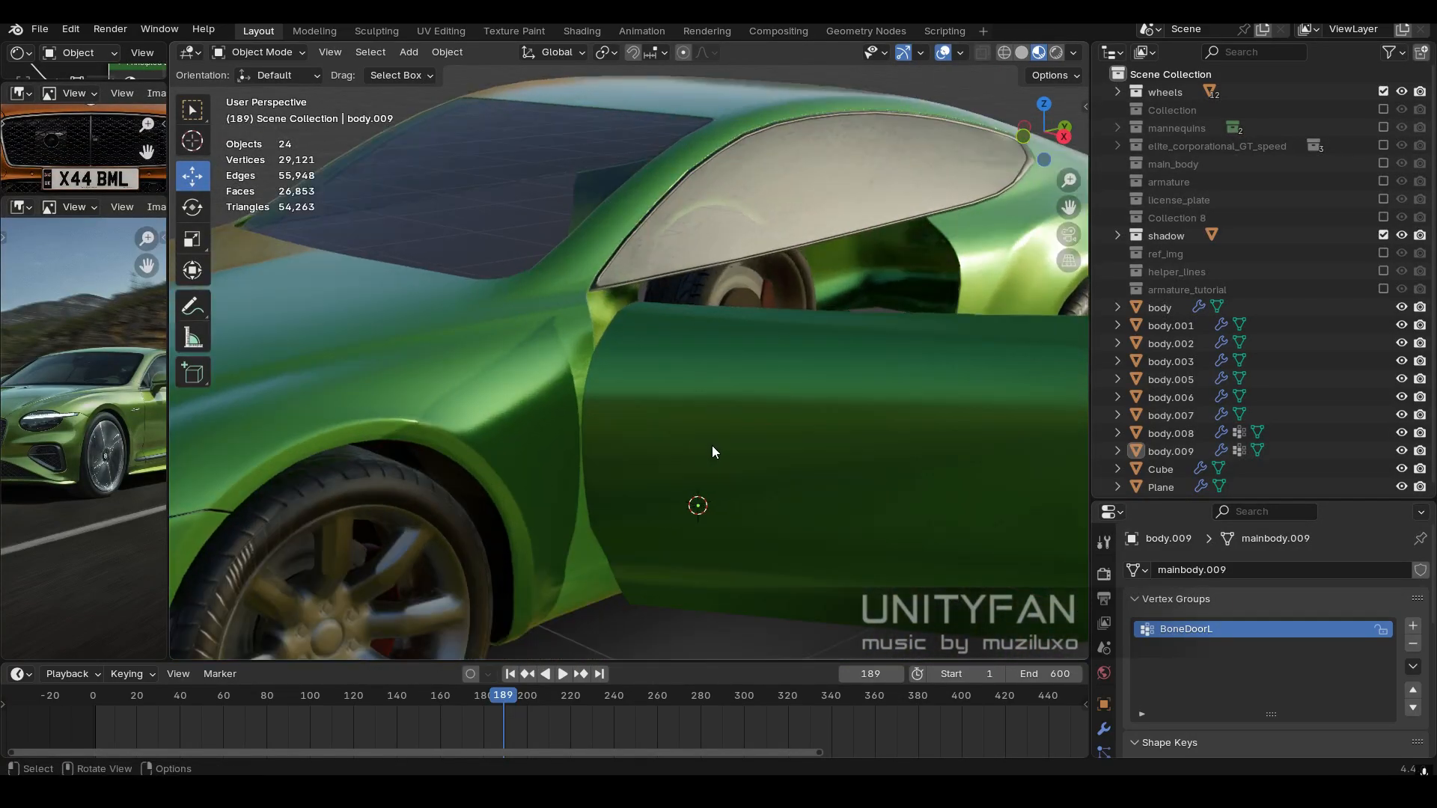
Include the armature_tutorial collection in the view layer again and select its armature.
click(1383, 289)
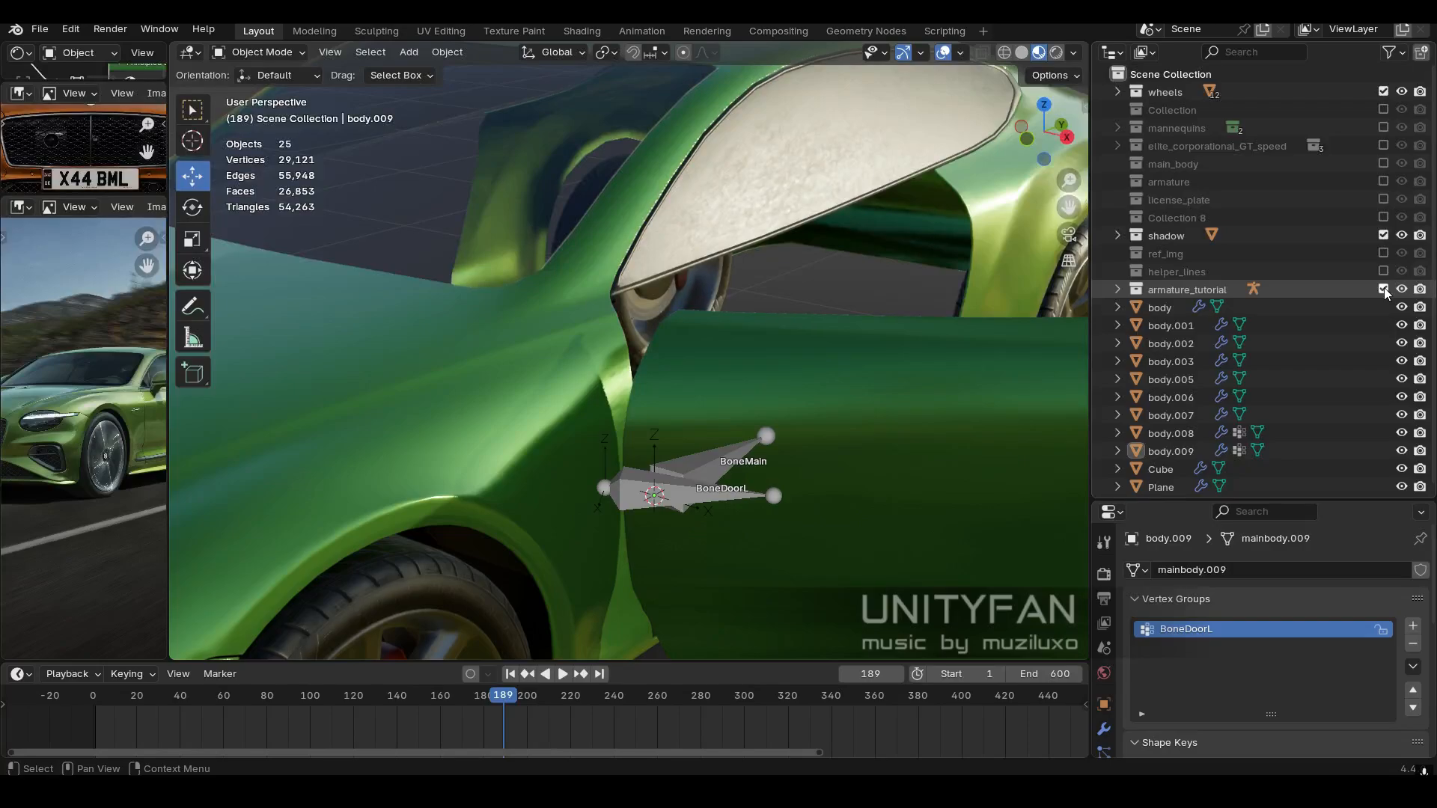
middle_drag(823, 465, 698, 560)
click(771, 558)
Scrub the animation to frame 162 and set the viewport to Solid shading.
drag(500, 700, 461, 663)
mouse_move(649, 525)
middle_down()
mouse_move(497, 452)
mouse_move(619, 442)
mouse_move(564, 533)
mouse_move(644, 518)
mouse_move(594, 533)
mouse_move(614, 530)
mouse_move(645, 503)
mouse_move(622, 550)
mouse_move(659, 546)
mouse_move(634, 532)
mouse_move(681, 528)
mouse_move(691, 510)
mouse_move(605, 482)
mouse_move(673, 509)
middle_up()
mouse_move(465, 695)
mouse_down()
mouse_move(146, 700)
mouse_move(442, 696)
mouse_up()
middle_drag(636, 498, 657, 462)
key(z)
click(754, 450)
In Edit Mode, reposition BoneDoorL in the horizontal plane near the door's front seam, then return to Object Mode.
key(Tab)
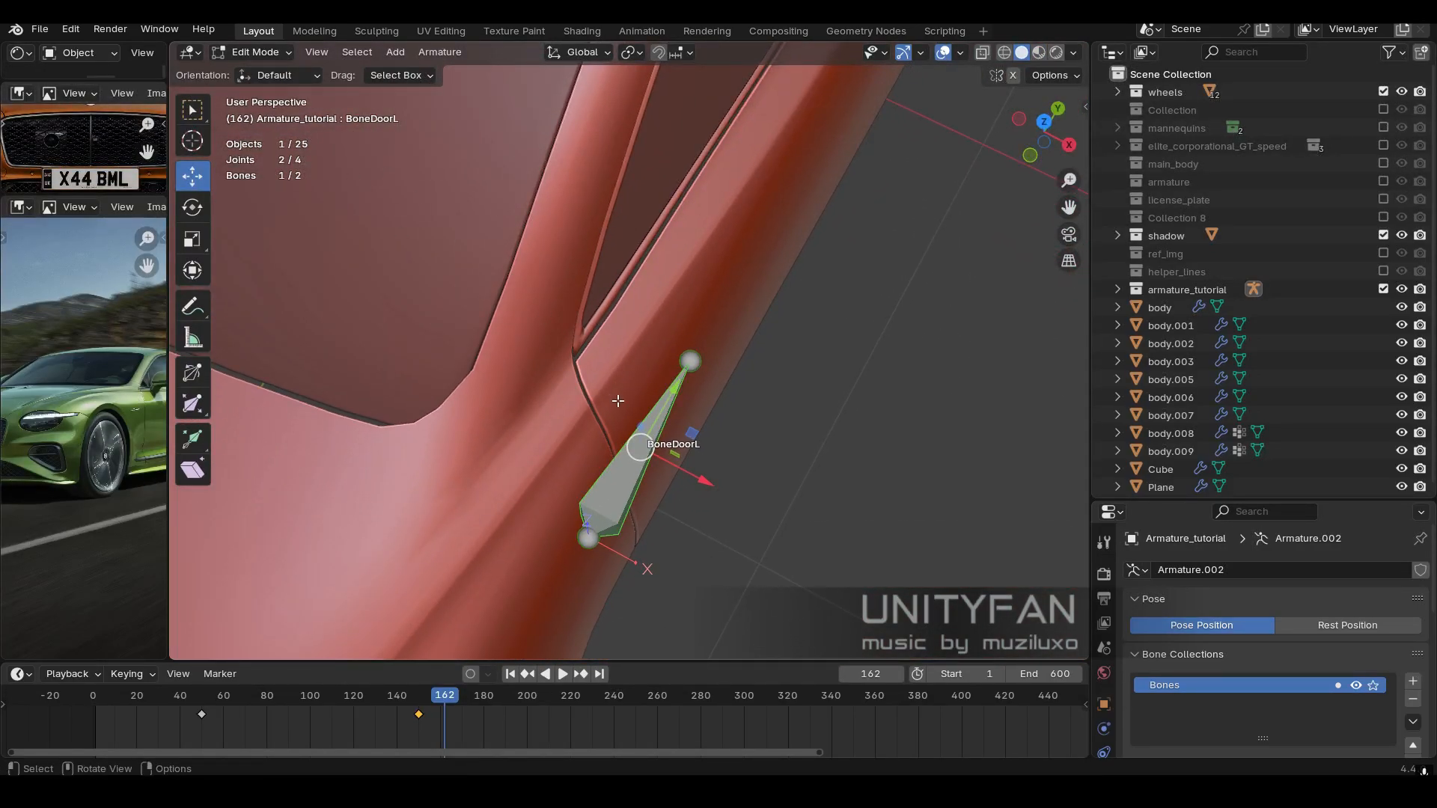
middle_drag(618, 402, 644, 435)
key(g)
key(shift+z)
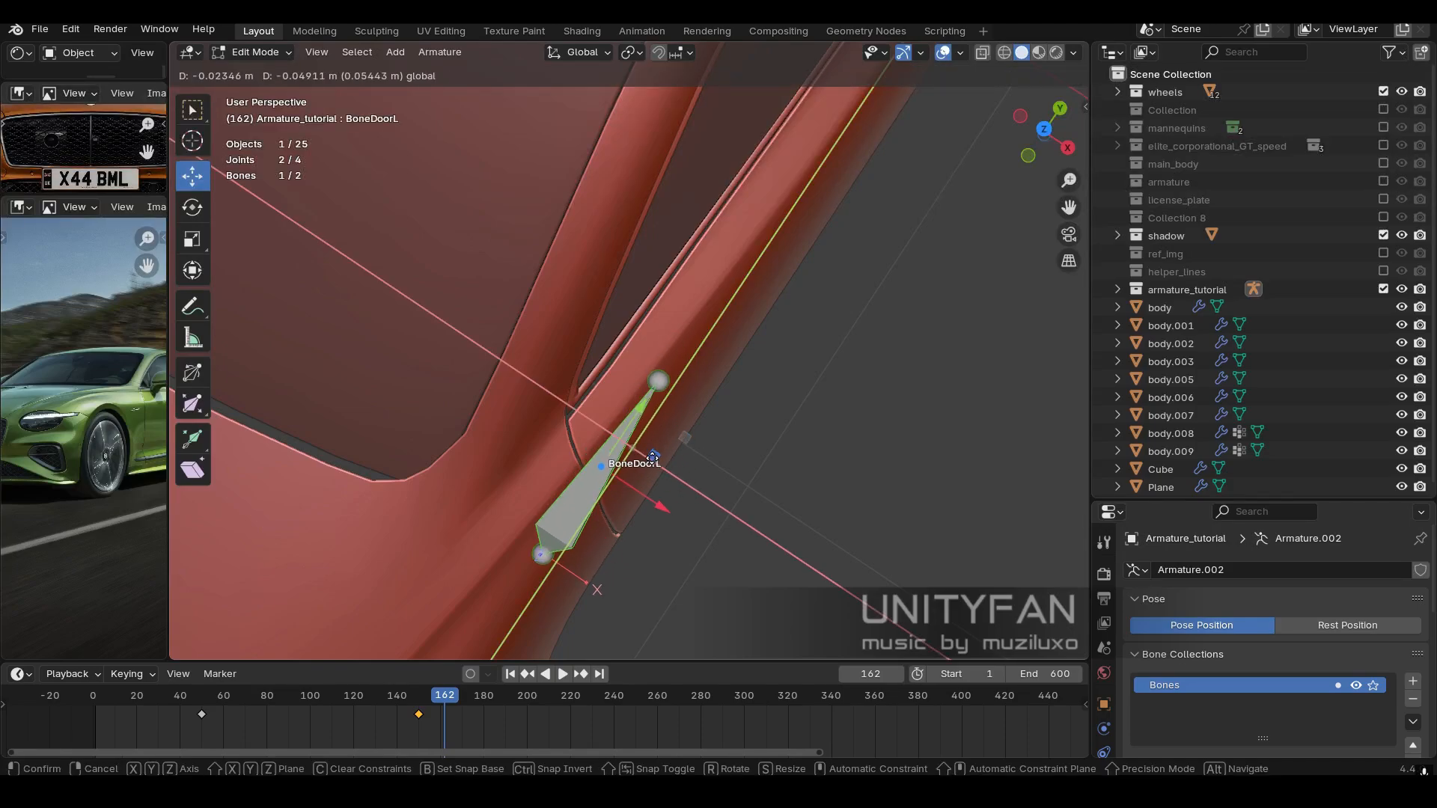
click(686, 401)
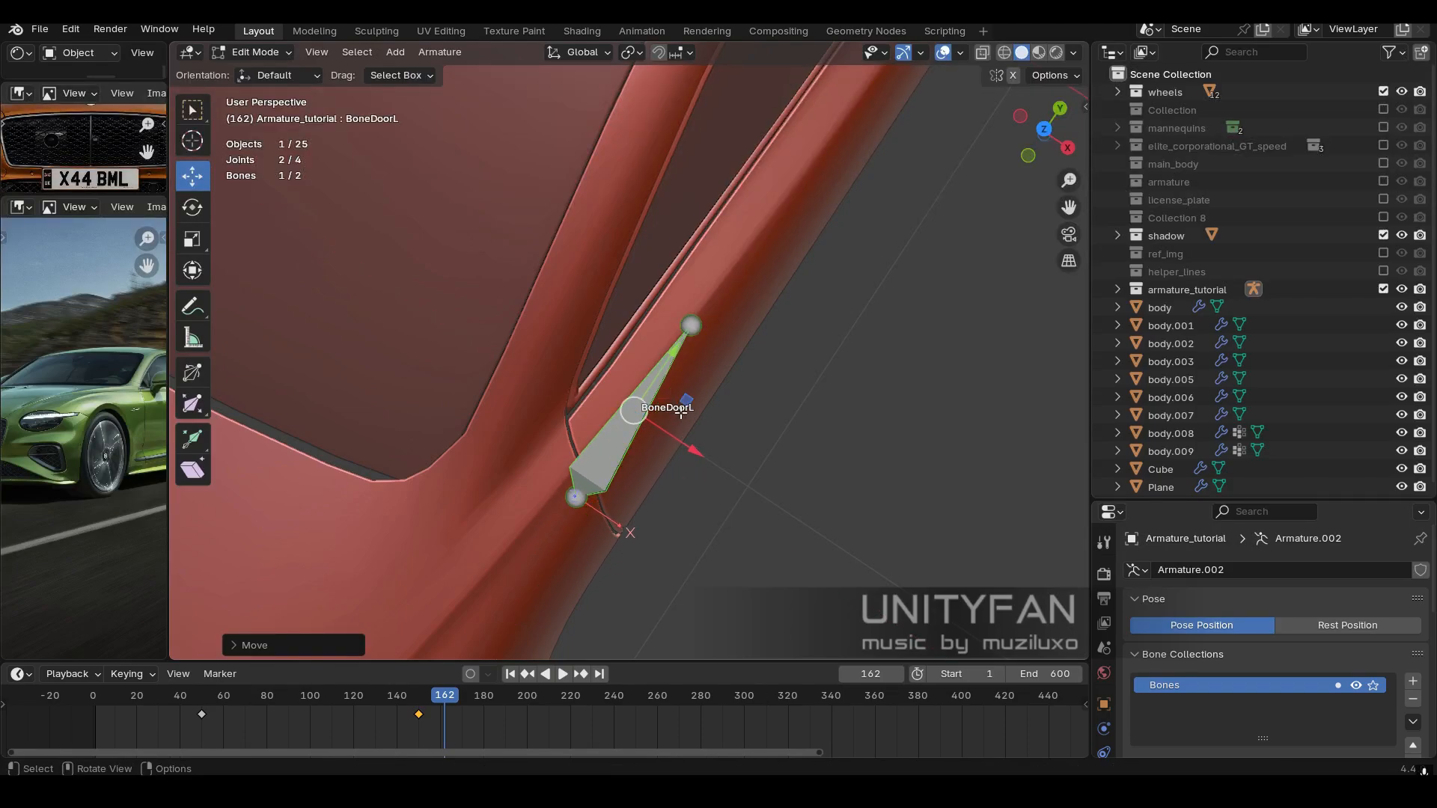
key(g)
key(shift+z)
click(646, 422)
key(Tab)
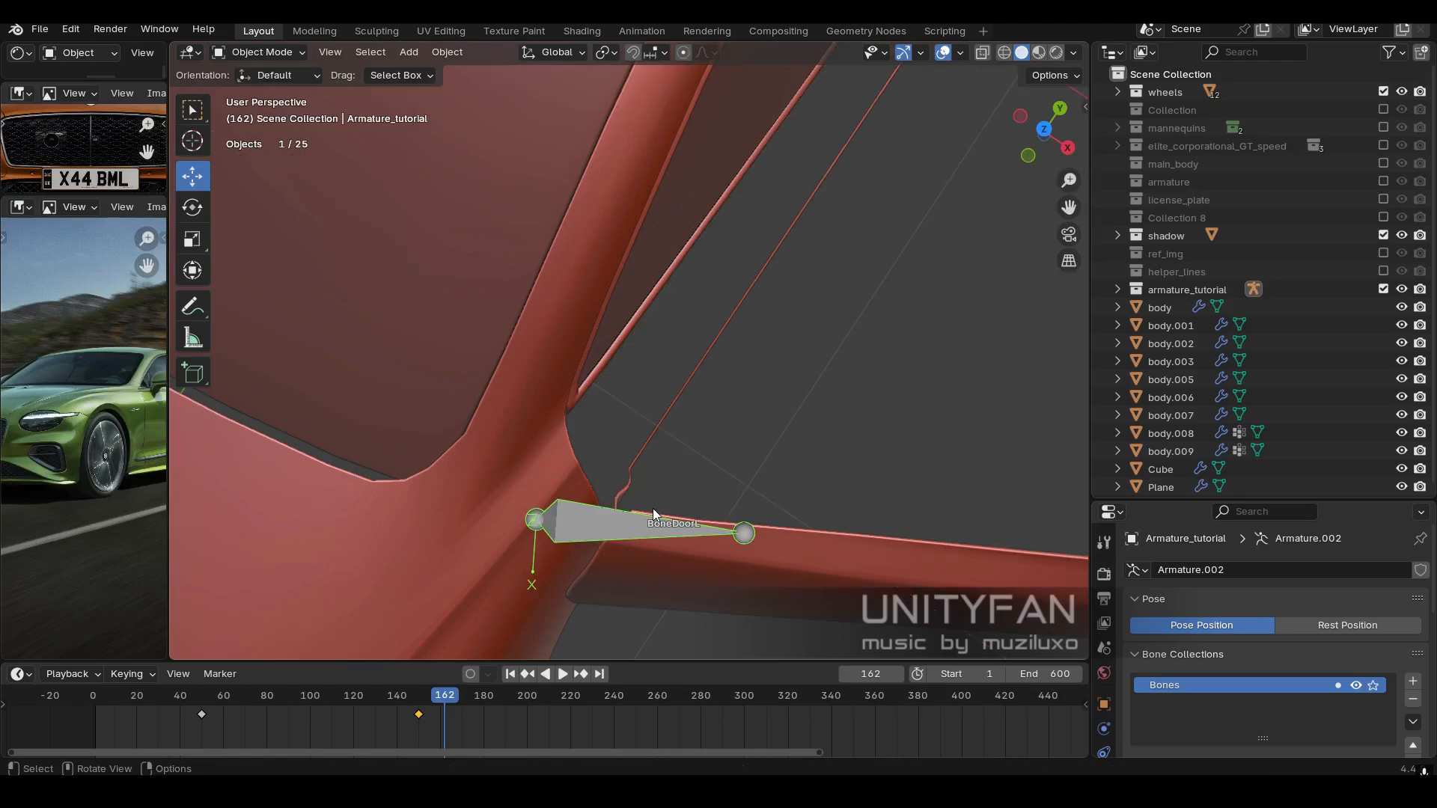
Enable the Wireframe geometry overlay in the viewport to show the mesh edges around the door hinge.
middle_drag(623, 565, 628, 421)
click(961, 53)
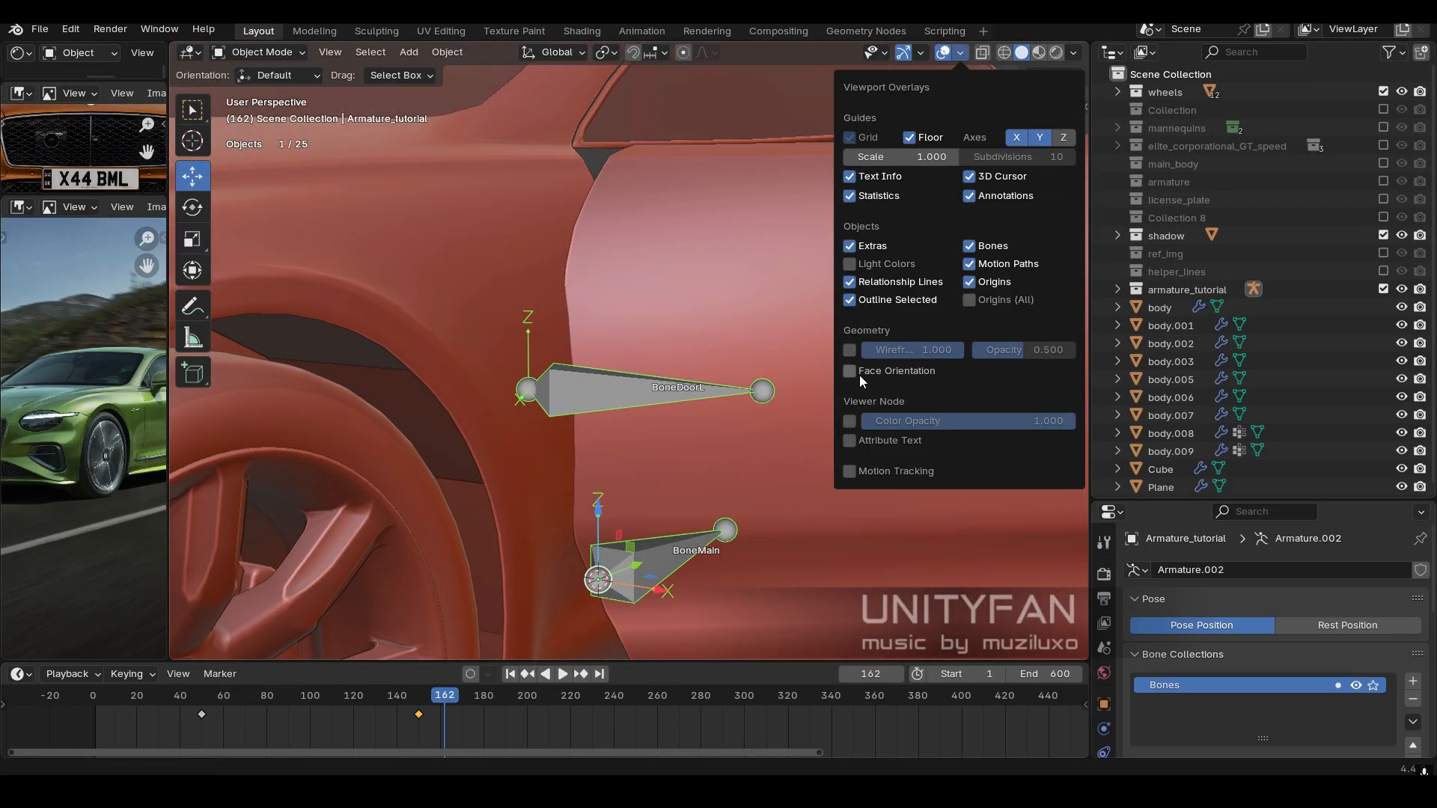
click(850, 351)
middle_drag(566, 636, 475, 659)
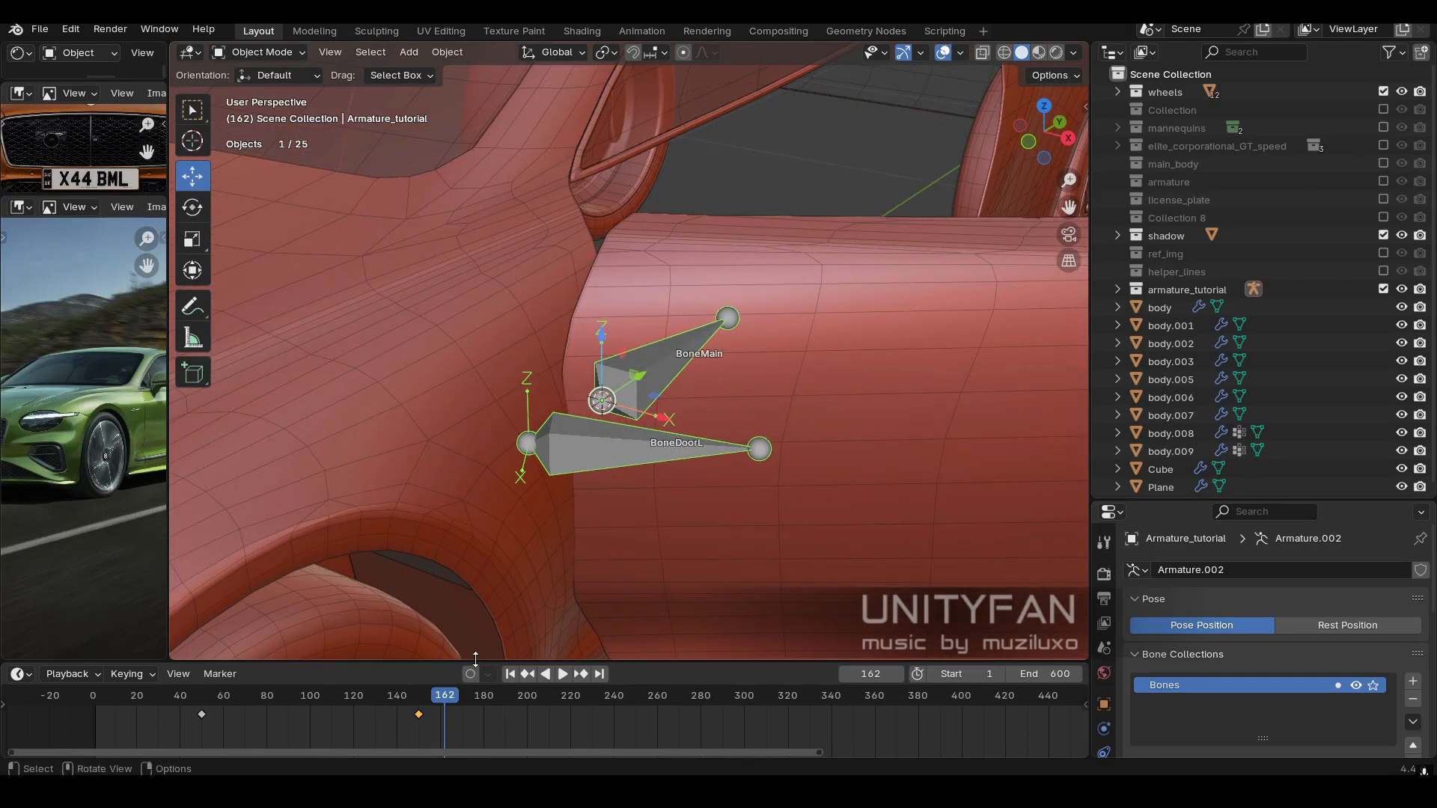
Scrub the animation to frame 182 and examine the gap between the opened door and the front fender.
drag(414, 707, 446, 698)
scroll(614, 431, down, 8)
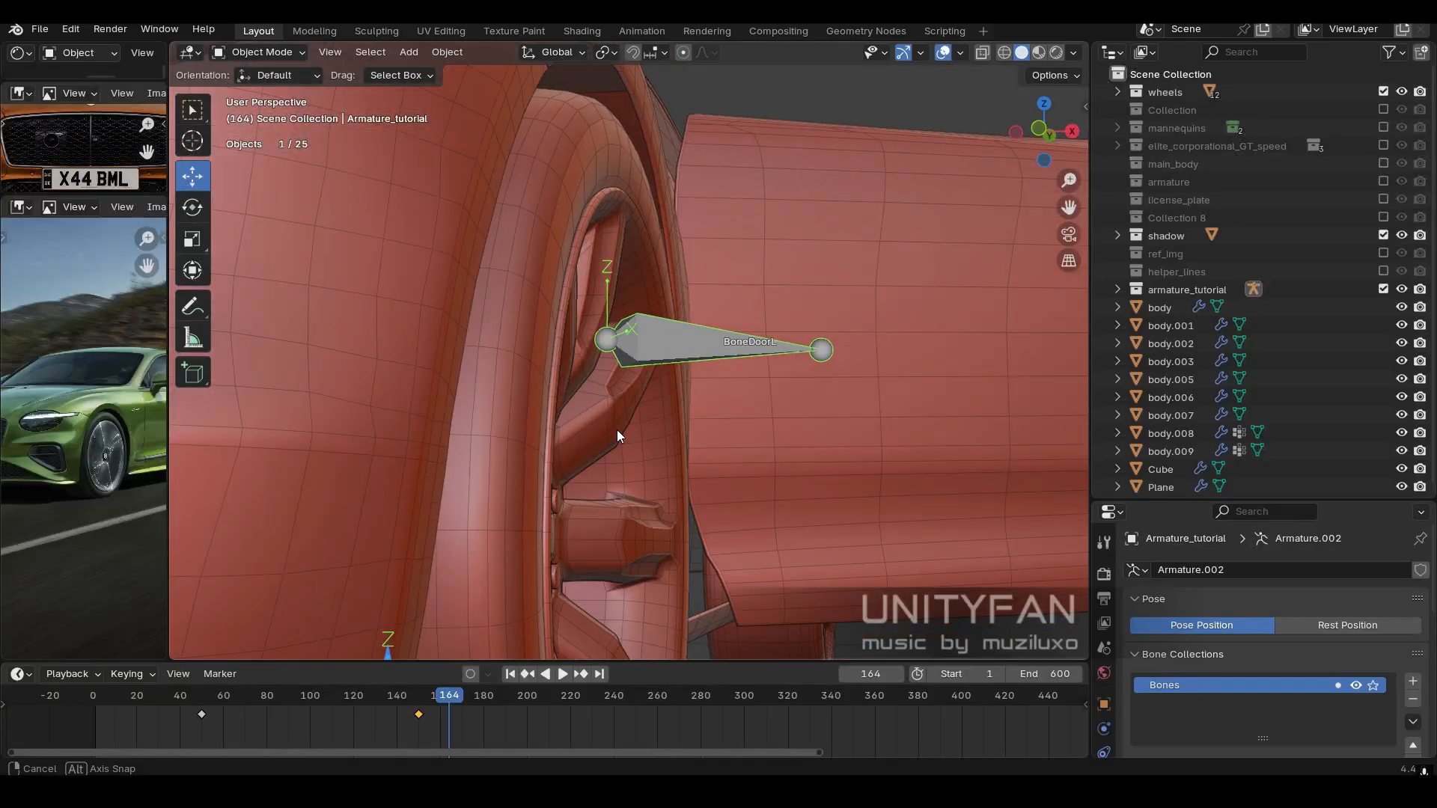
middle_drag(576, 444, 648, 586)
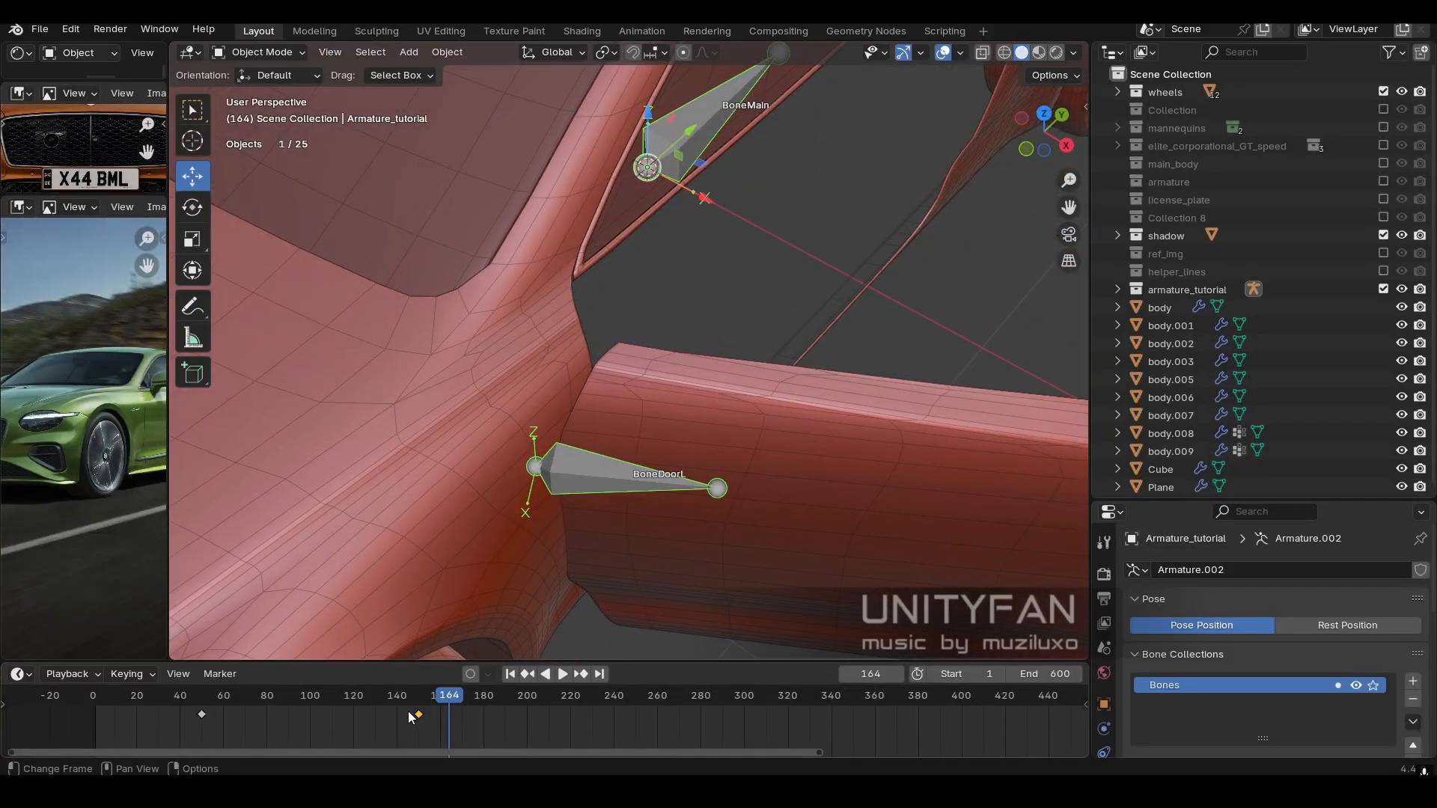
drag(412, 717, 488, 703)
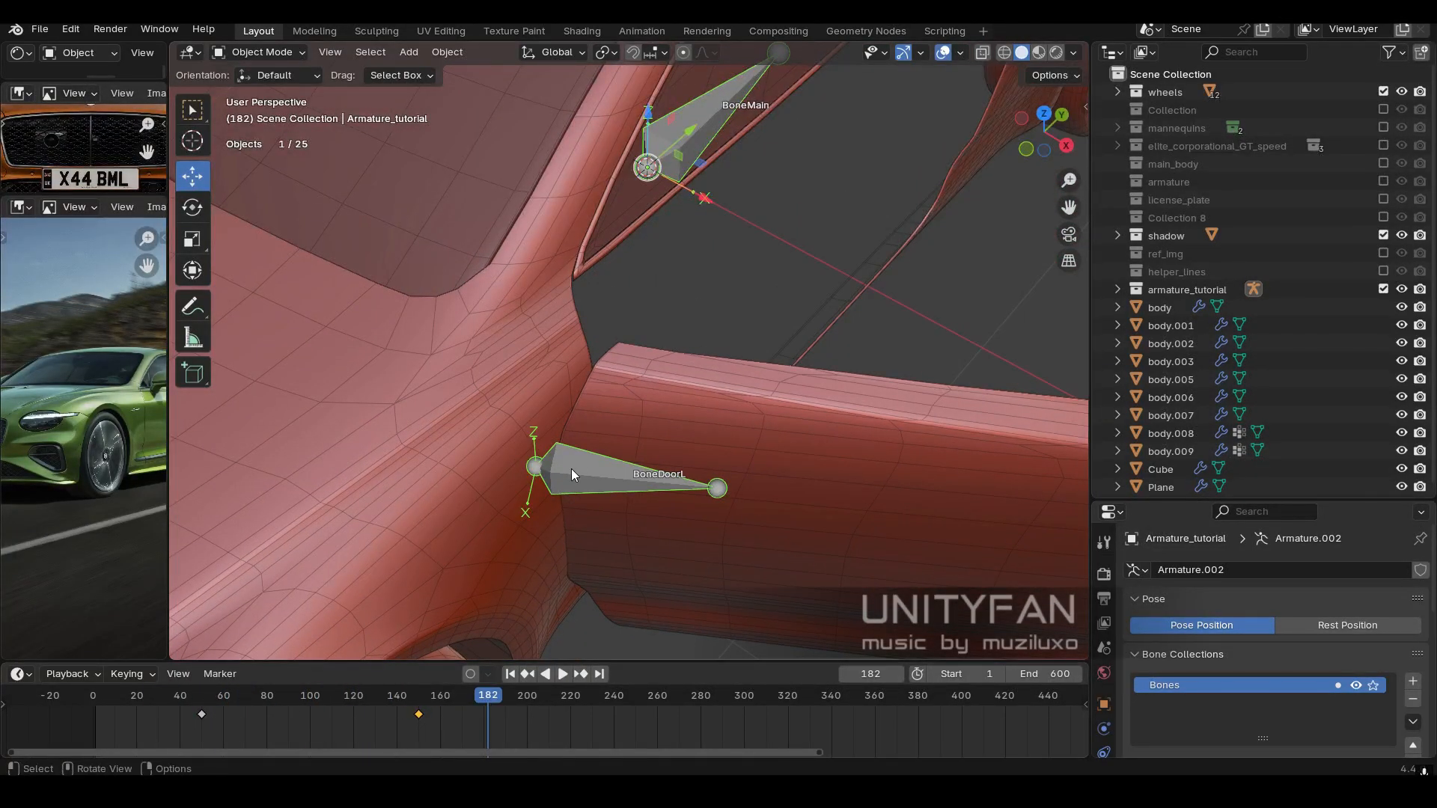
Move BoneDoorL outward in the top view and compare the door's closed and opened positions.
key(Tab)
middle_drag(572, 469, 621, 537)
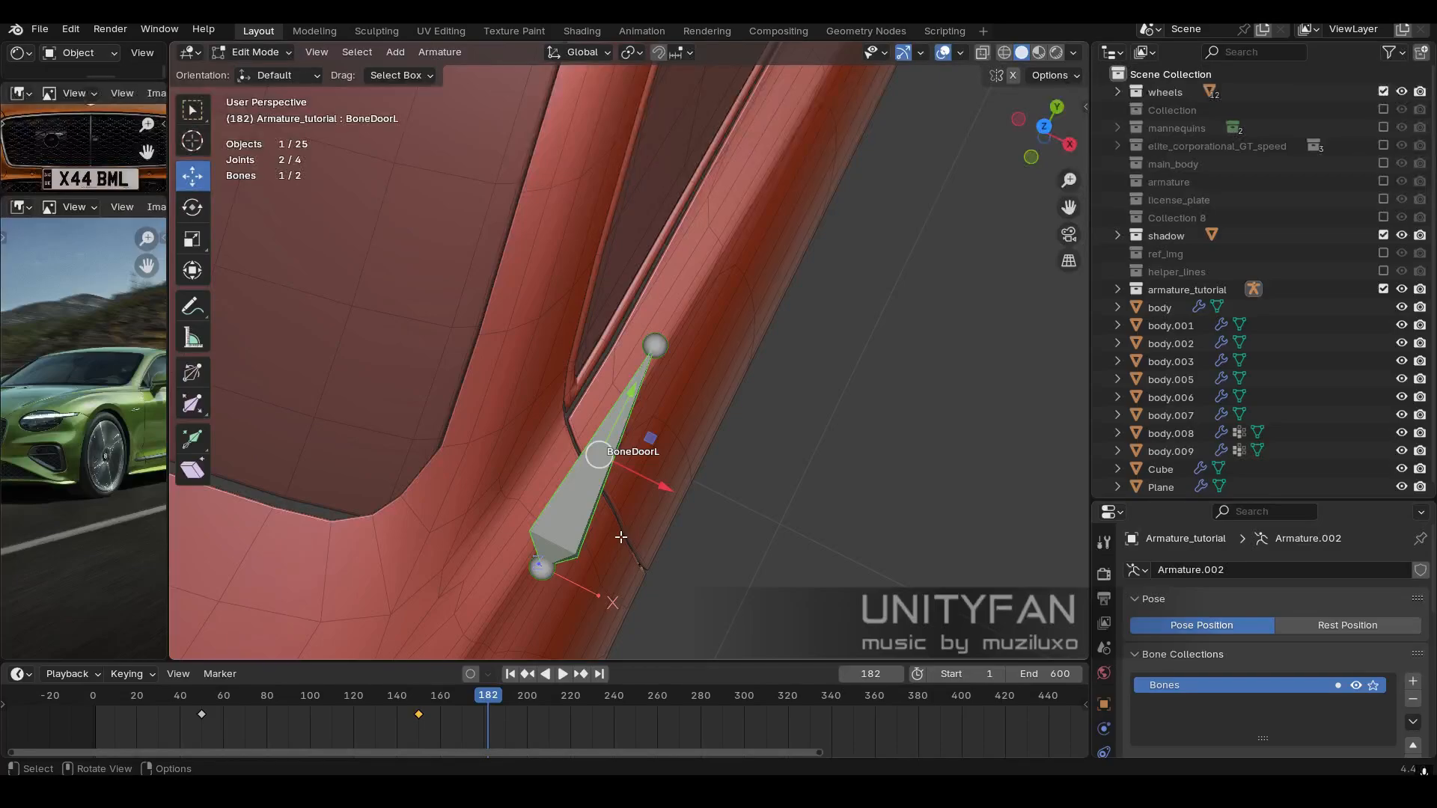
key(KP_7)
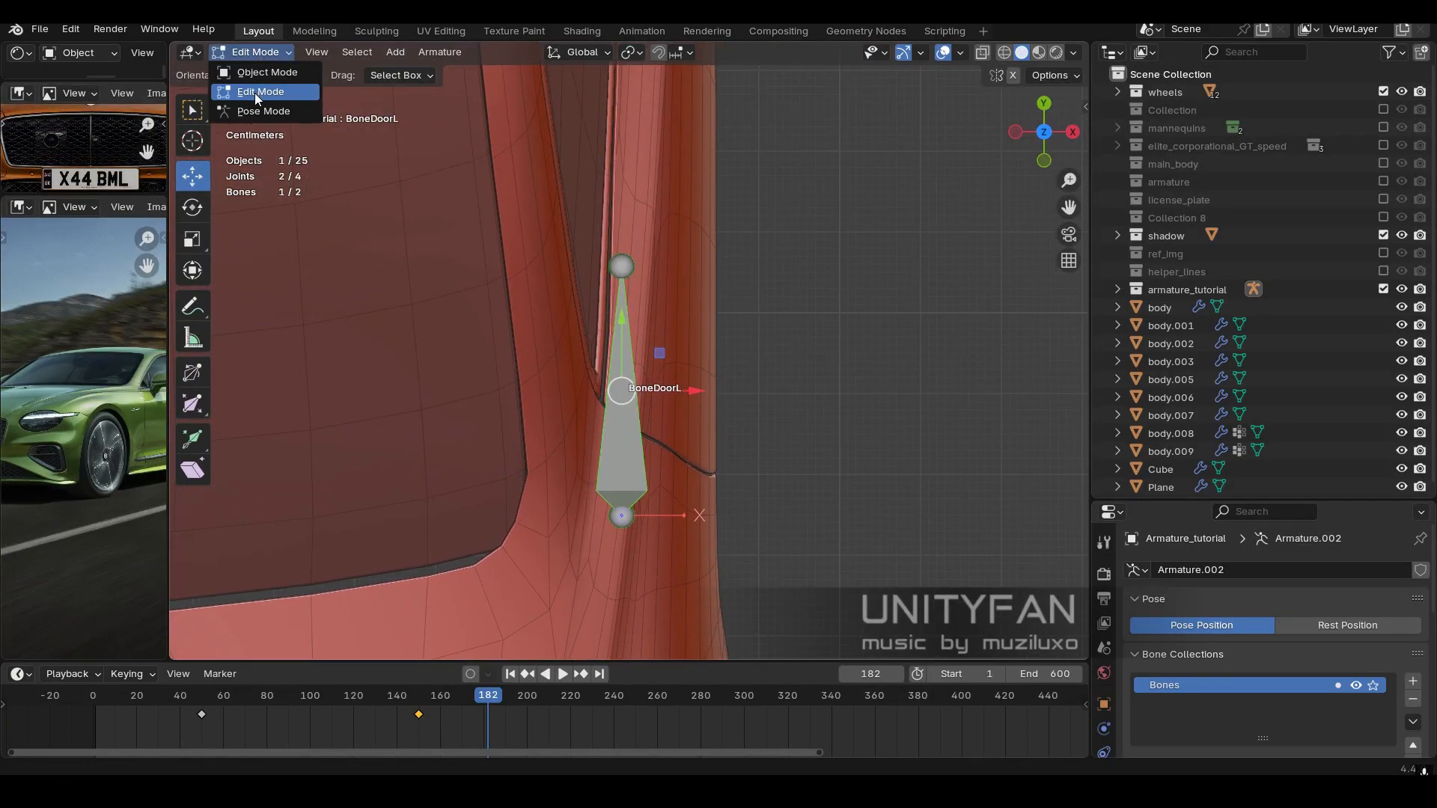
key(Tab)
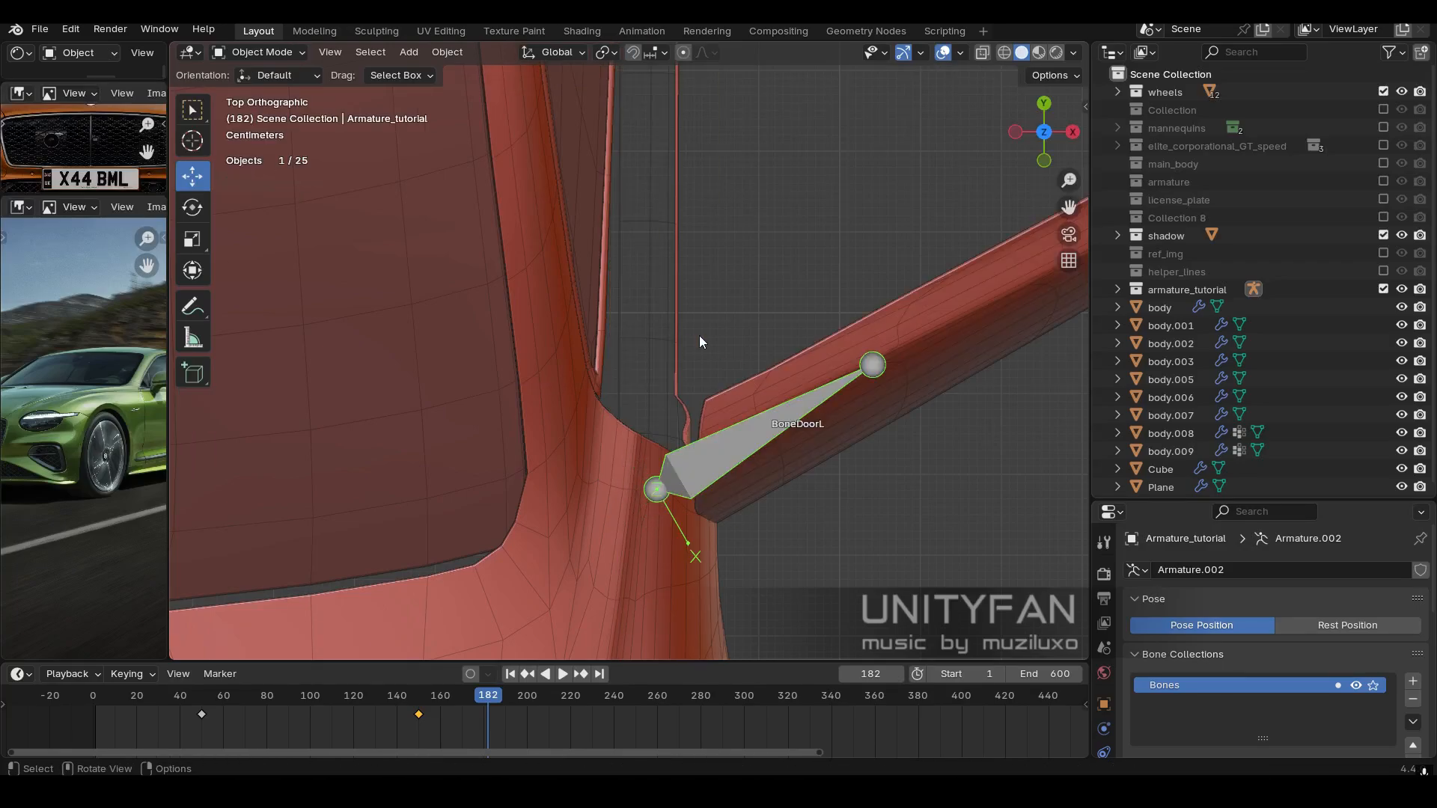
key(Tab)
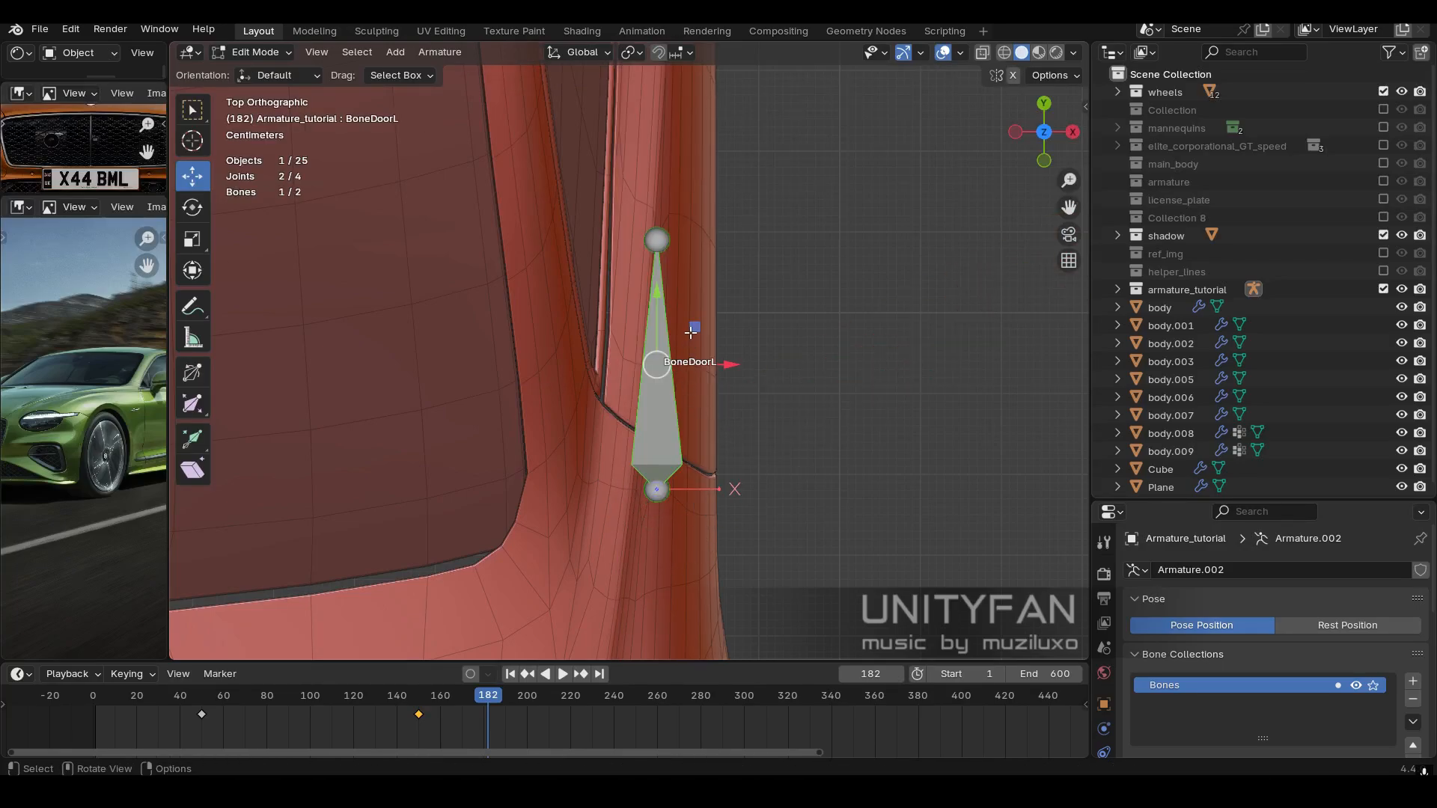
key(Tab)
shift+middle_drag(725, 445, 673, 480)
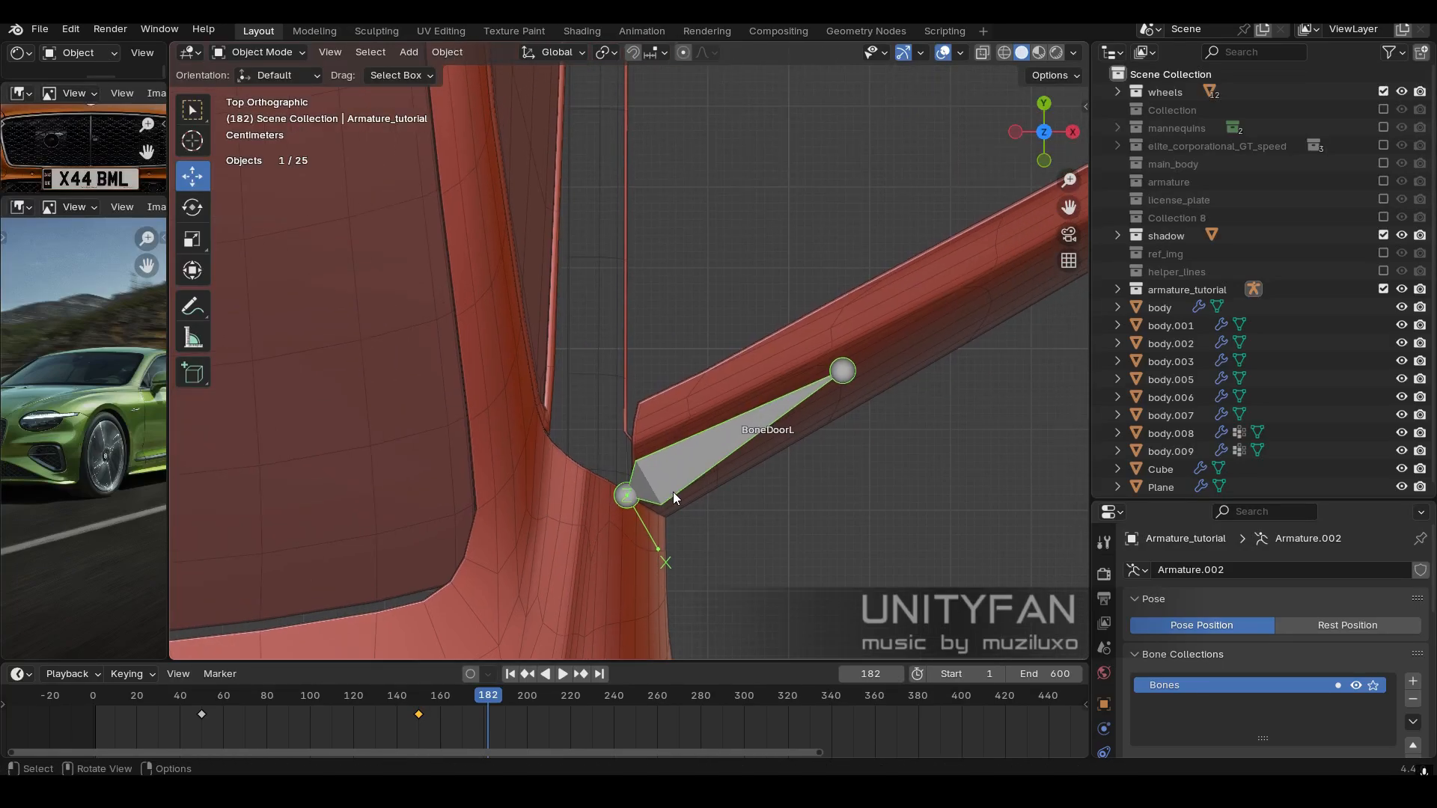
Nudge BoneDoorL slightly rearward in the top view and check how the opened door meets the fender.
key(Tab)
key(g)
click(675, 341)
key(Tab)
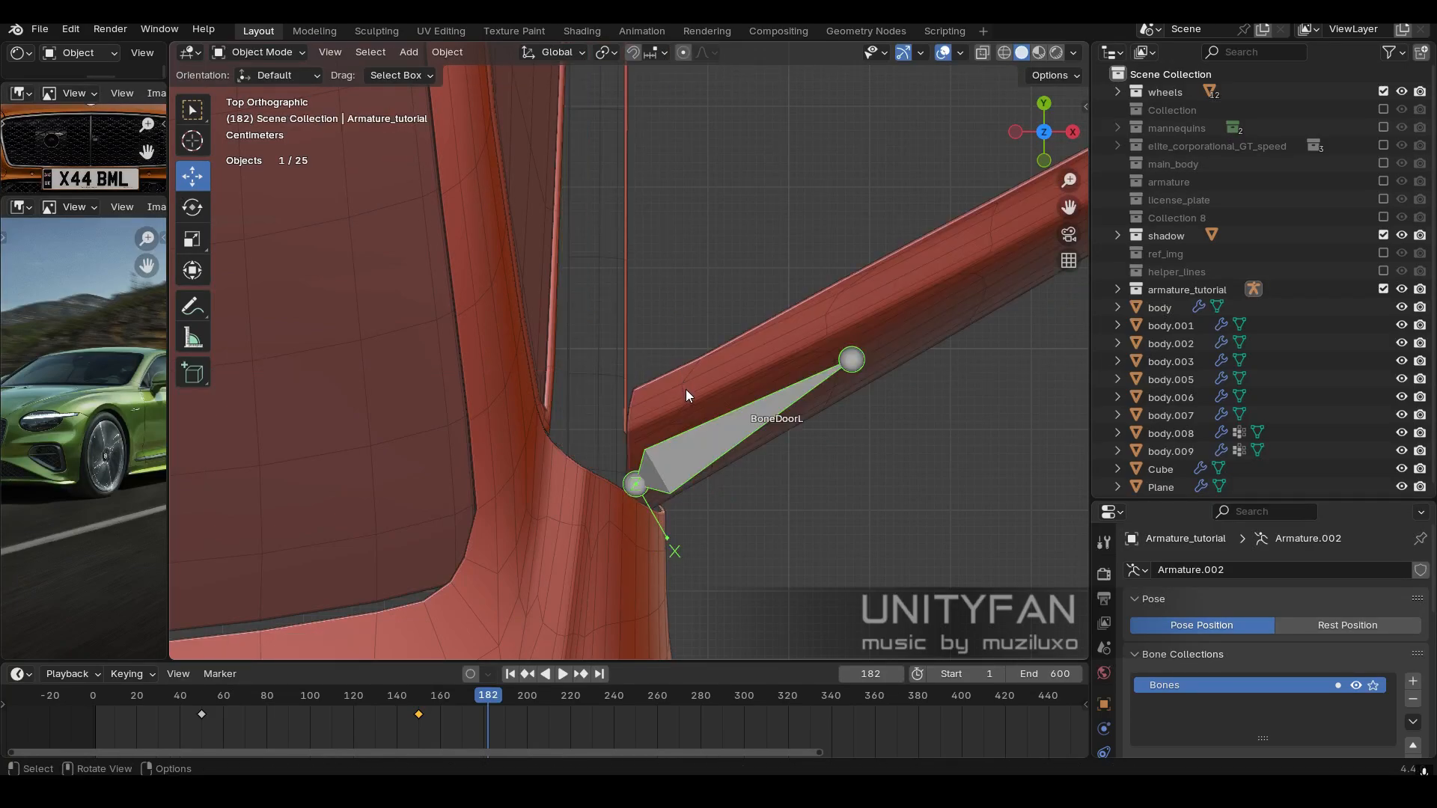
key(Tab)
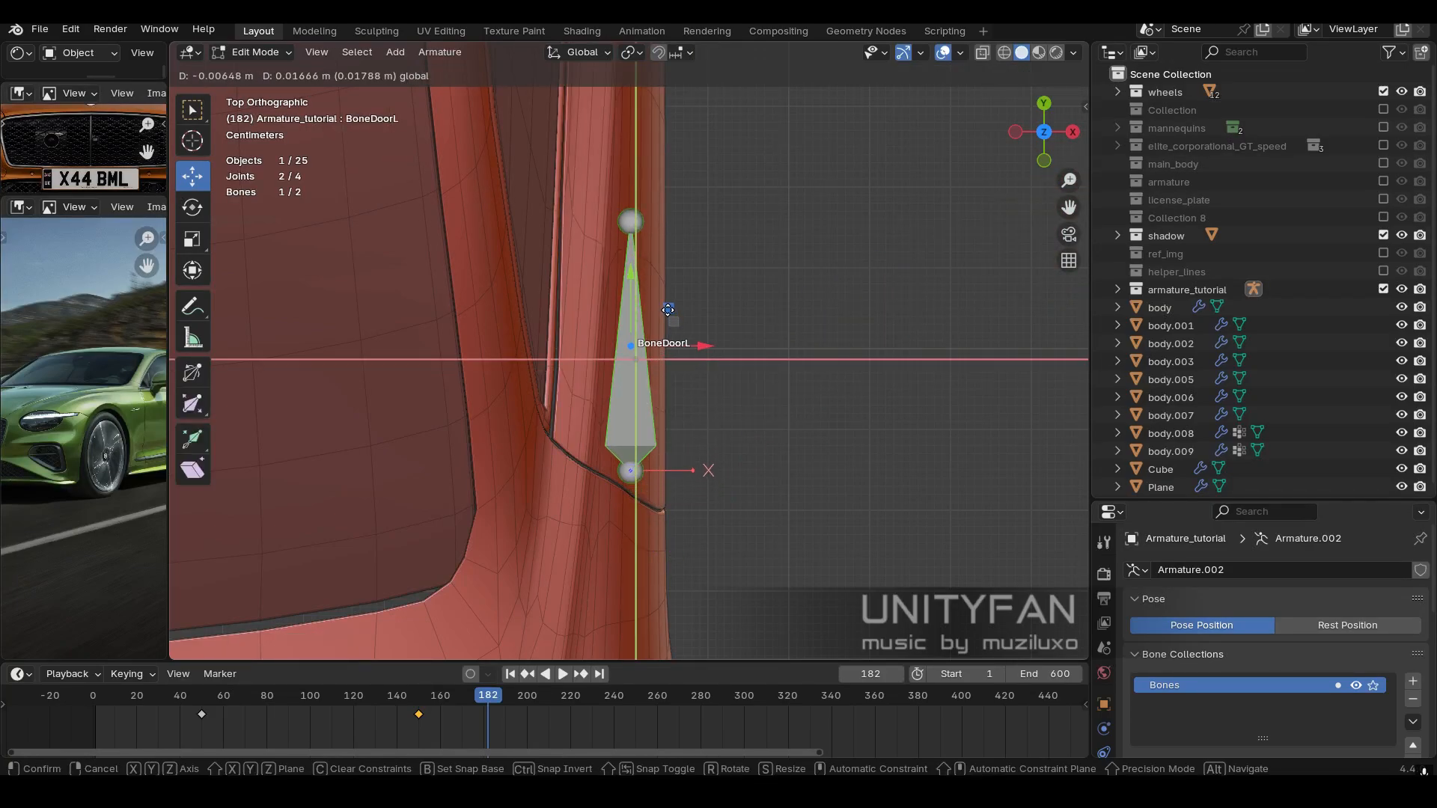
key(Tab)
middle_drag(685, 398, 529, 262)
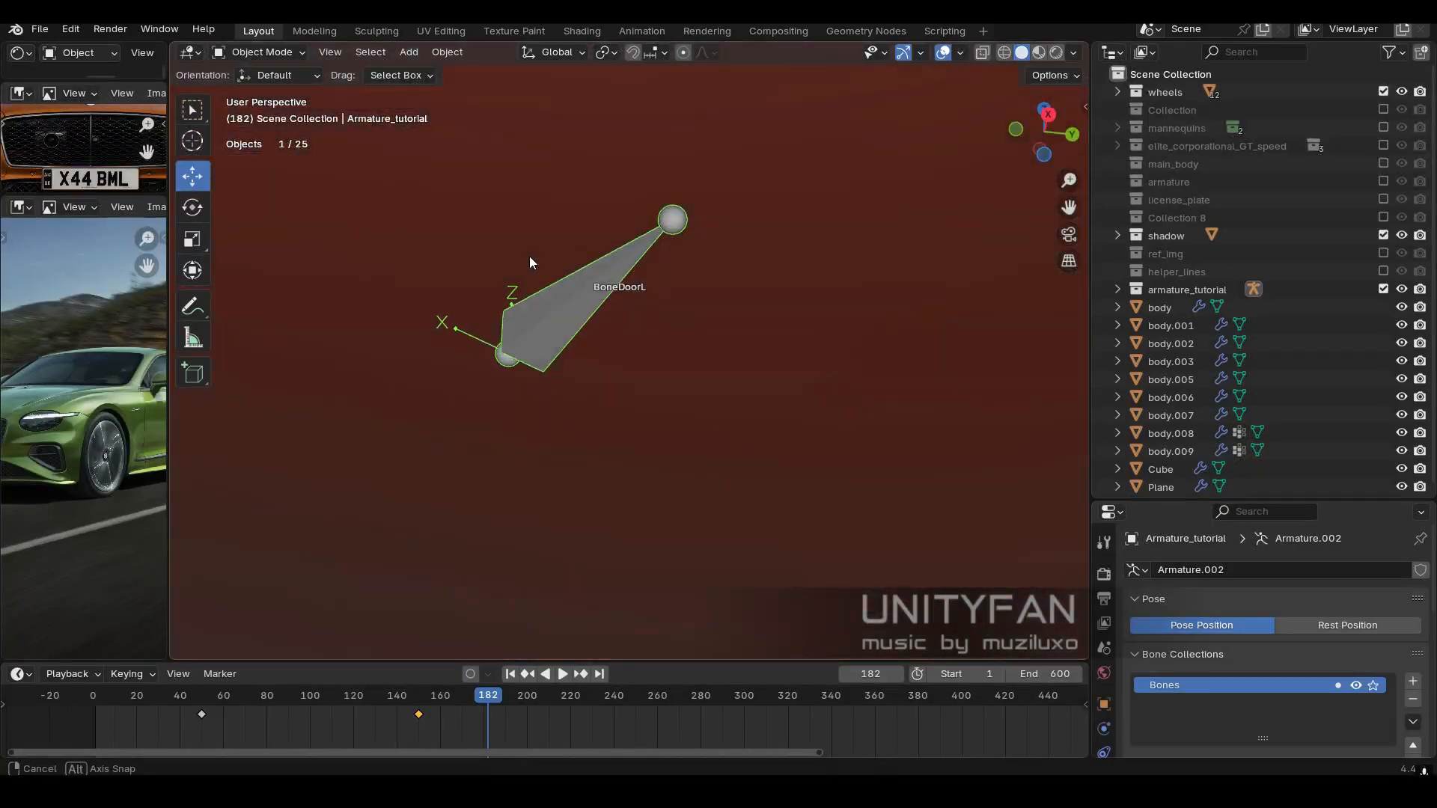
middle_drag(555, 356, 684, 533)
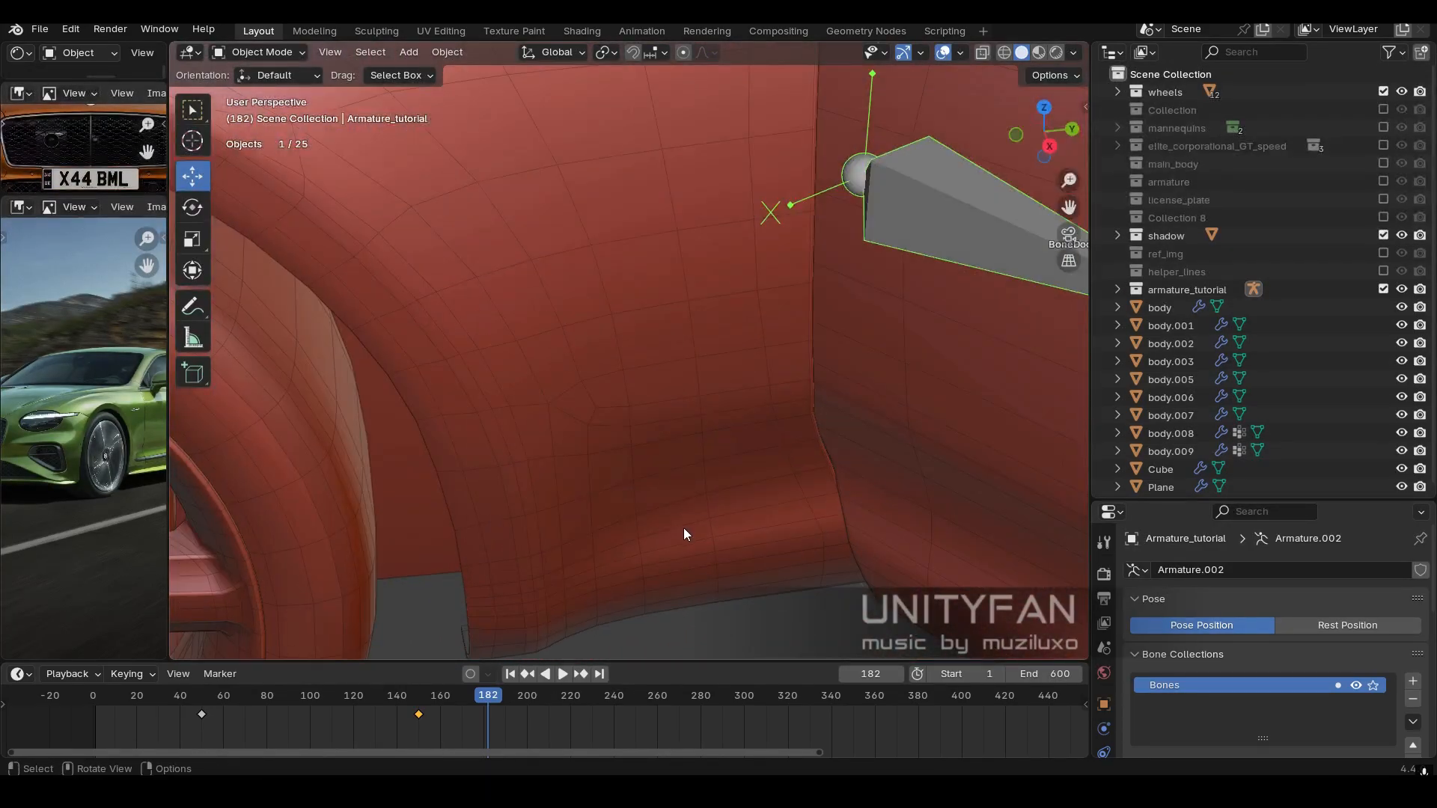
Slide BoneDoorL forward to the door's front seam in small moves, checking the opened door in Object Mode.
key(Tab)
middle_drag(815, 382, 619, 547)
scroll(619, 547, up, 1)
drag(930, 417, 909, 421)
key(Tab)
middle_drag(798, 514, 757, 491)
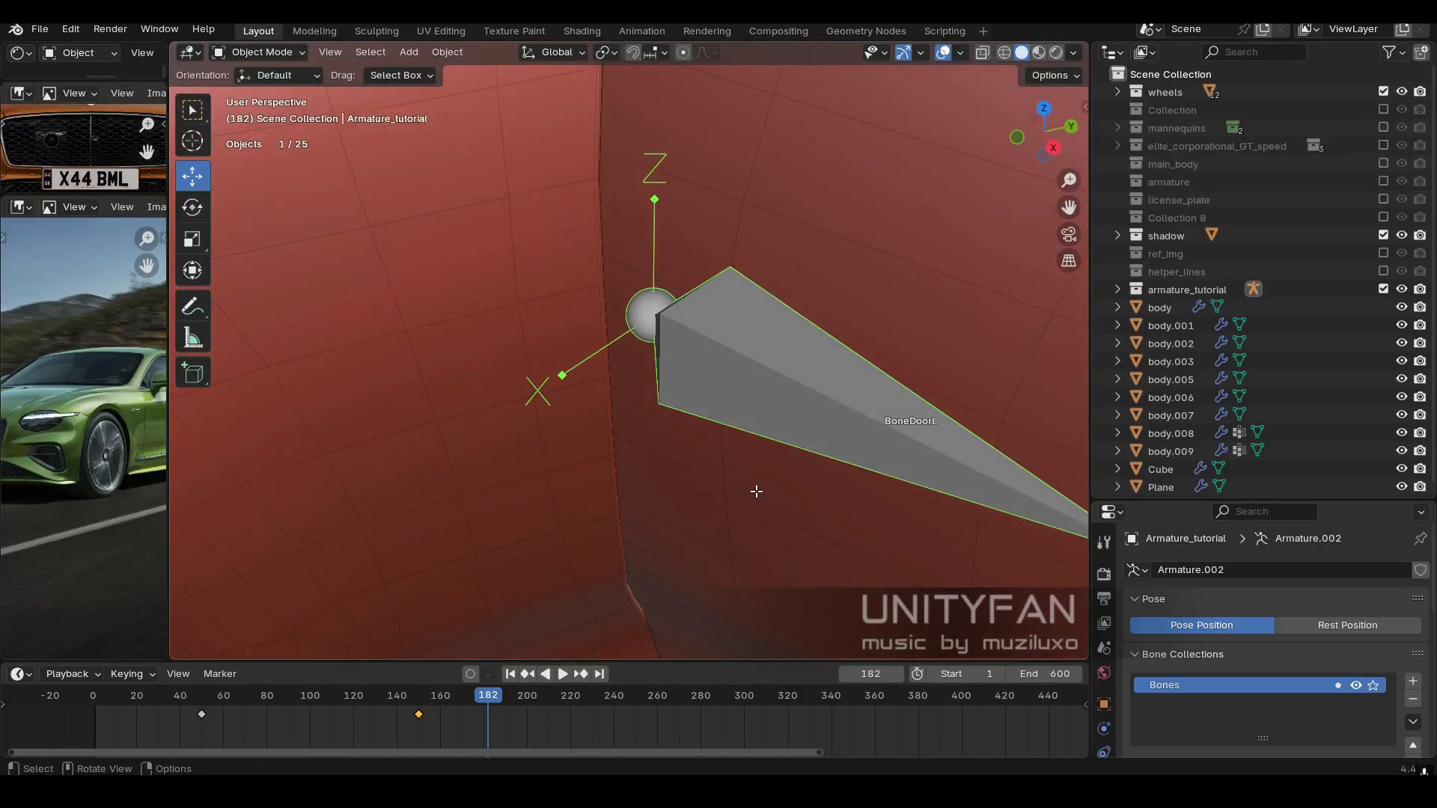
key(Tab)
middle_drag(723, 427, 737, 499)
drag(950, 432, 933, 424)
key(Tab)
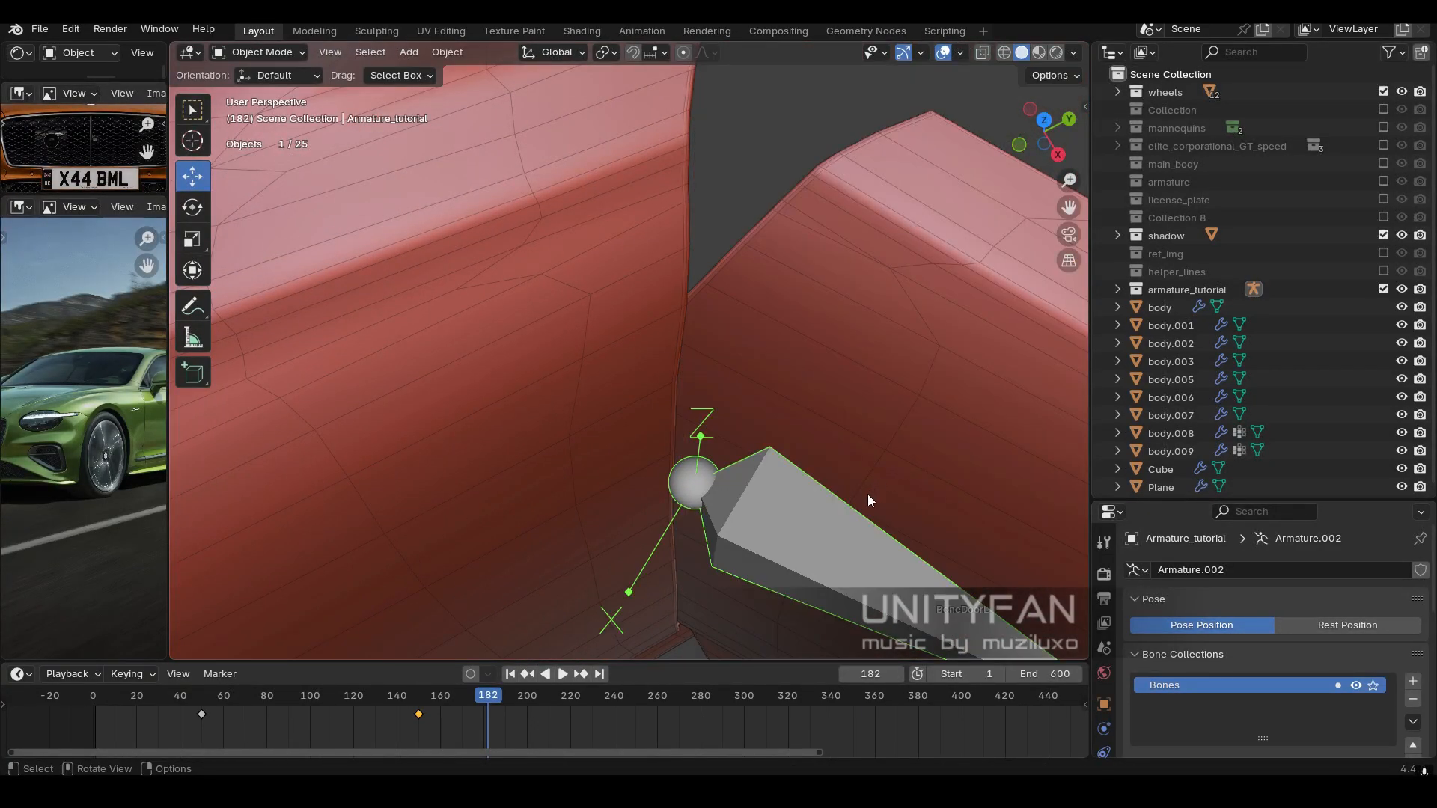
middle_drag(868, 495, 806, 417)
Move BoneDoorL a little further forward in the top view, ahead of the door's front seam.
key(Tab)
key(KP_7)
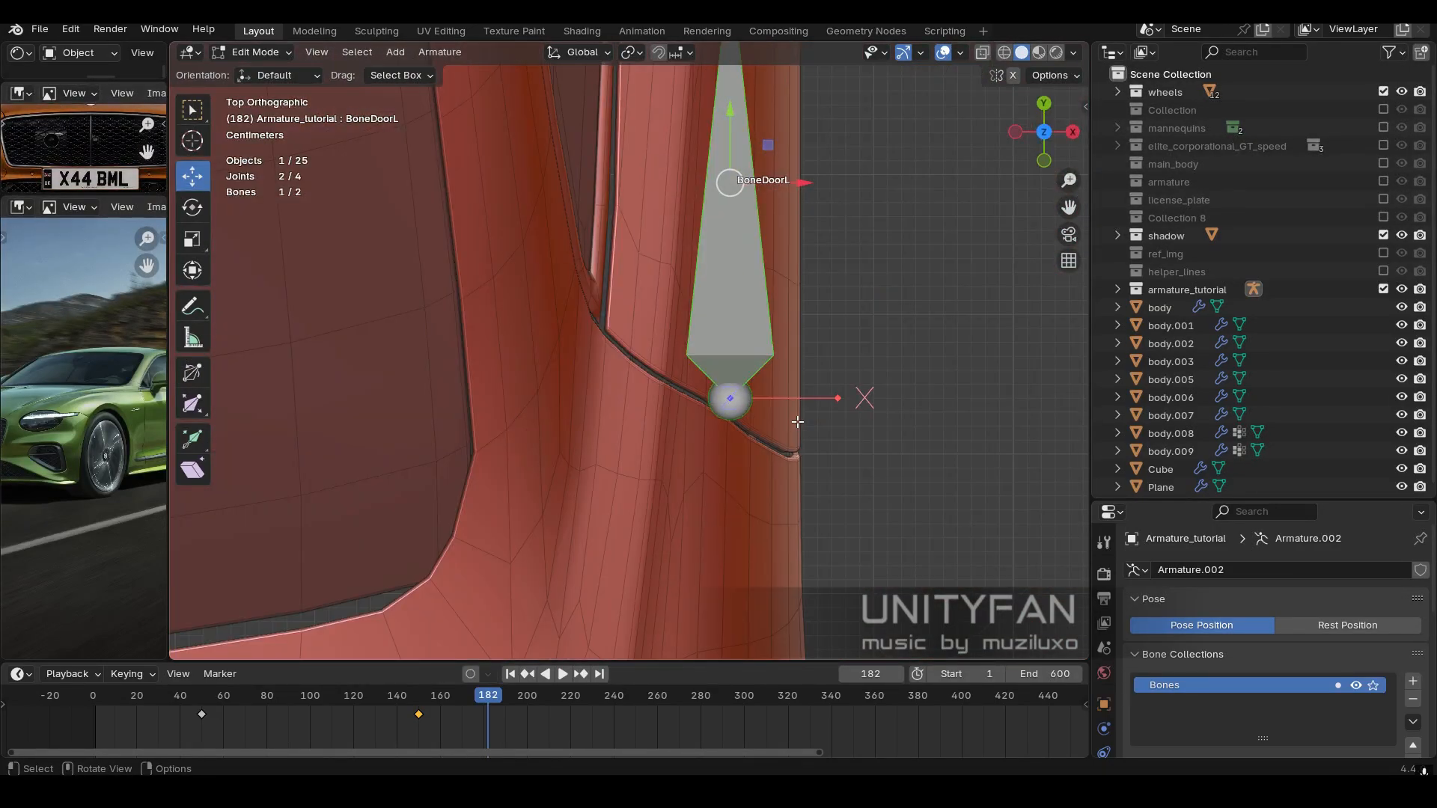
key(Tab)
key(Tab)
drag(775, 143, 775, 172)
key(Tab)
Shift BoneDoorL in the perspective view to sit ahead of the door seam, and check the opened door's fit.
middle_drag(809, 313, 805, 458)
key(Tab)
drag(879, 274, 816, 256)
key(Tab)
middle_drag(843, 405, 774, 430)
Slide BoneDoorL rearward along the Y axis toward the door seam and inspect the opened door.
key(Tab)
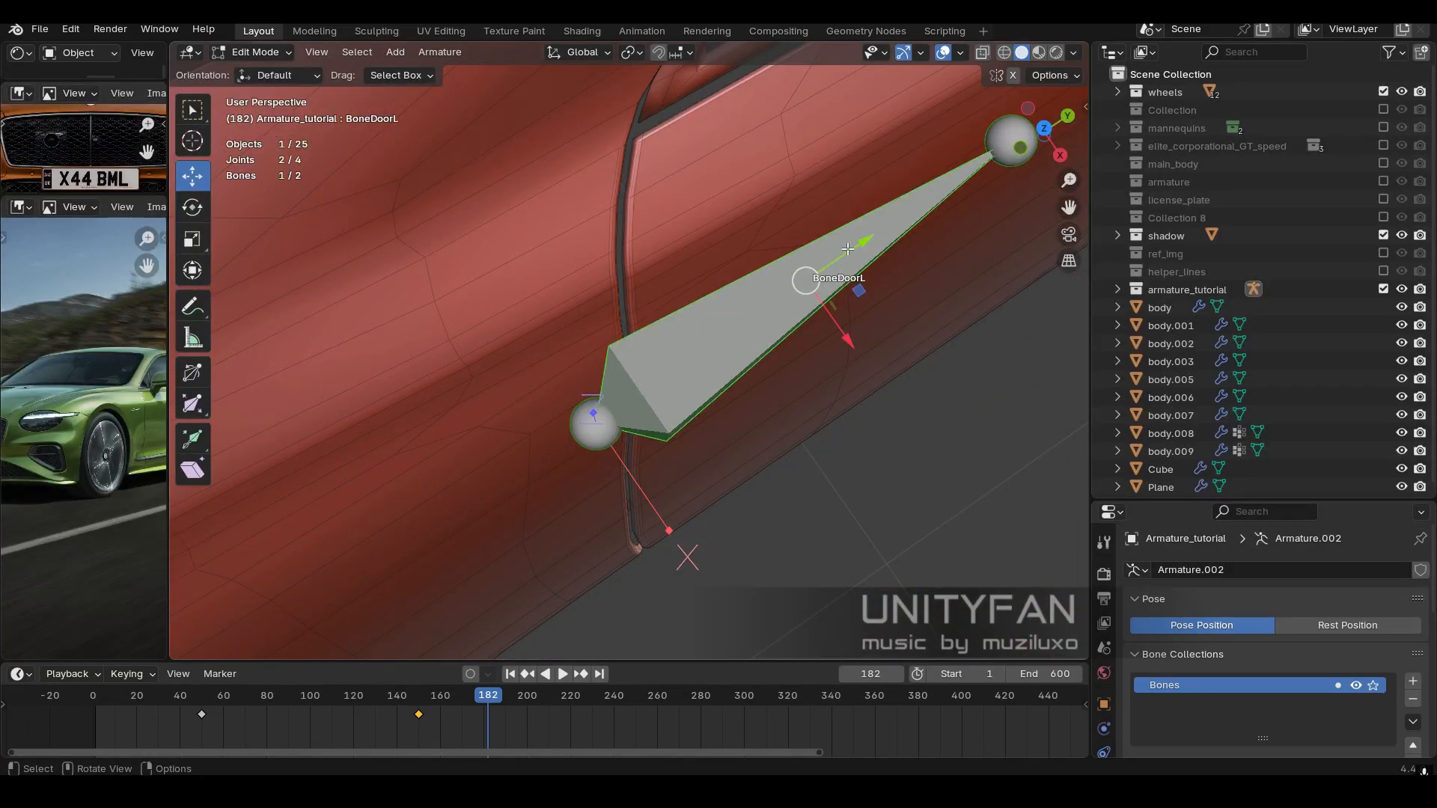
drag(848, 248, 878, 228)
key(Tab)
middle_drag(834, 397, 913, 315)
Shift BoneDoorL forward again in the horizontal plane and check the opened door from the top view.
key(Tab)
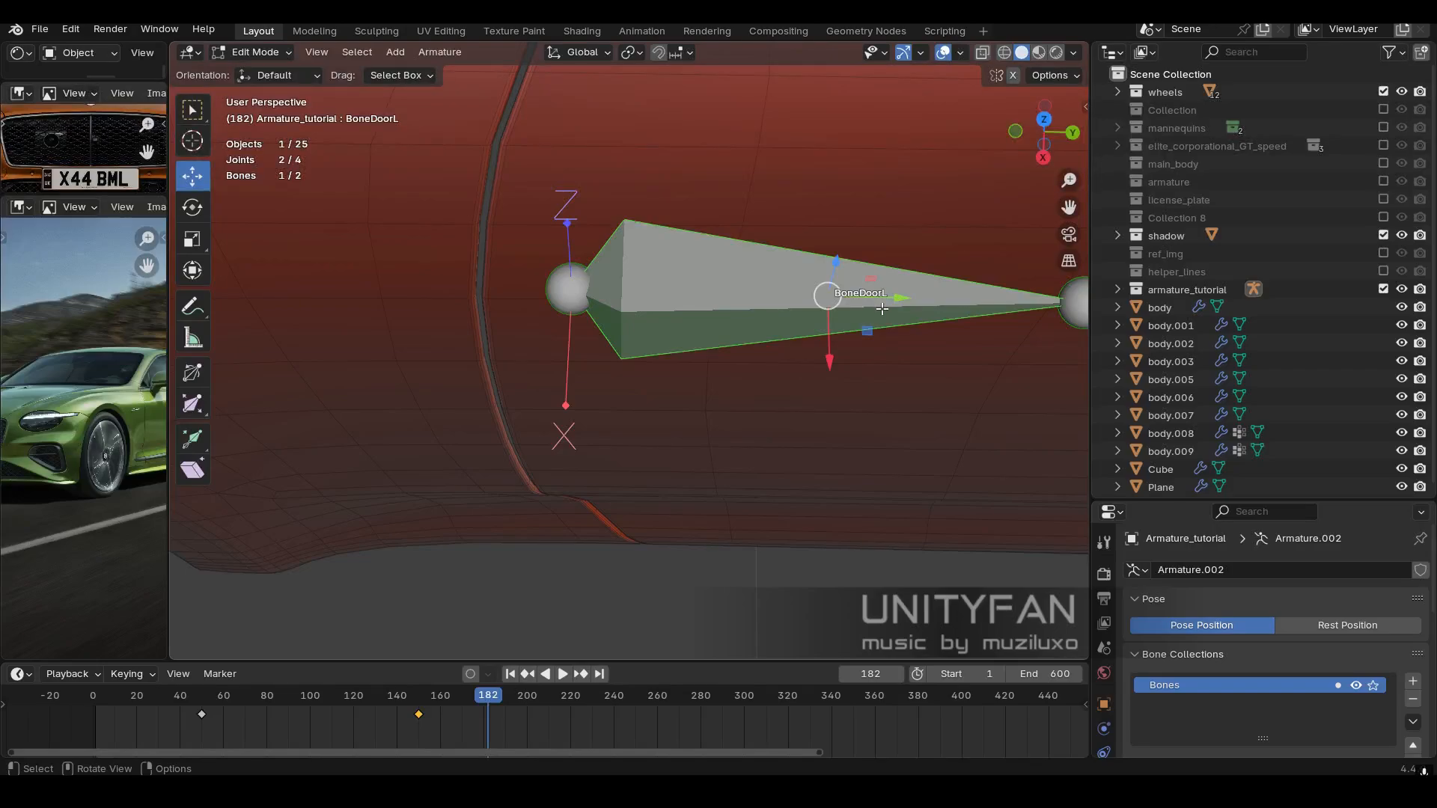
drag(869, 333, 822, 327)
middle_drag(813, 403, 838, 460)
key(Tab)
scroll(811, 384, down, 3)
key(KP_7)
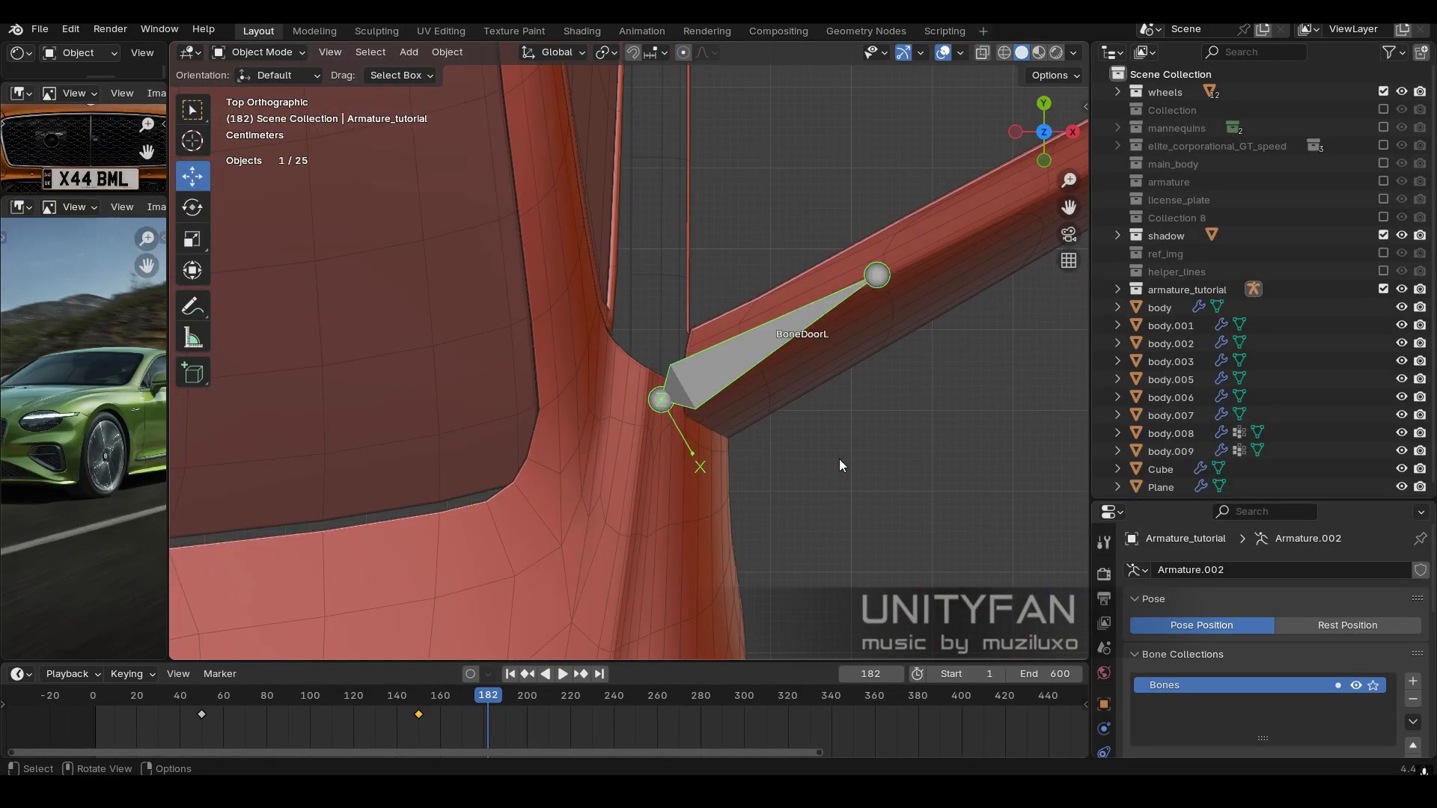
Move BoneDoorL outward and slightly rearward in the top view, toward the door's outer surface.
key(Tab)
drag(696, 228, 728, 214)
key(Tab)
key(Tab)
key(Tab)
Switch between Edit and Object Mode to compare the closed and opened door around BoneDoorL from several angles.
middle_drag(728, 214, 738, 358)
key(Tab)
middle_drag(801, 288, 803, 299)
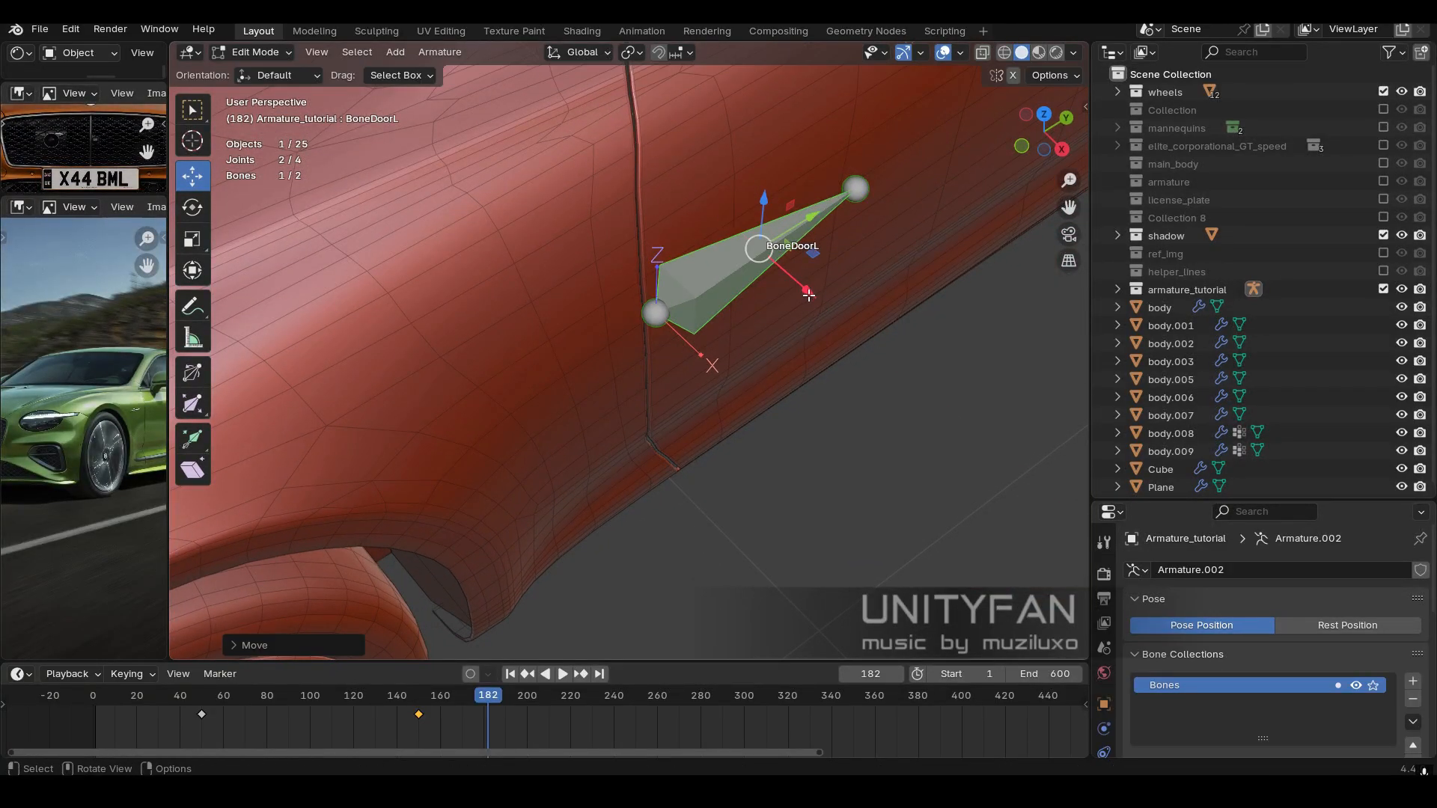
key(Tab)
key(Tab)
key(Tab)
middle_drag(788, 365, 590, 410)
scroll(673, 408, down, 6)
middle_drag(590, 410, 690, 451)
scroll(648, 434, up, 2)
key(Tab)
middle_drag(798, 458, 710, 478)
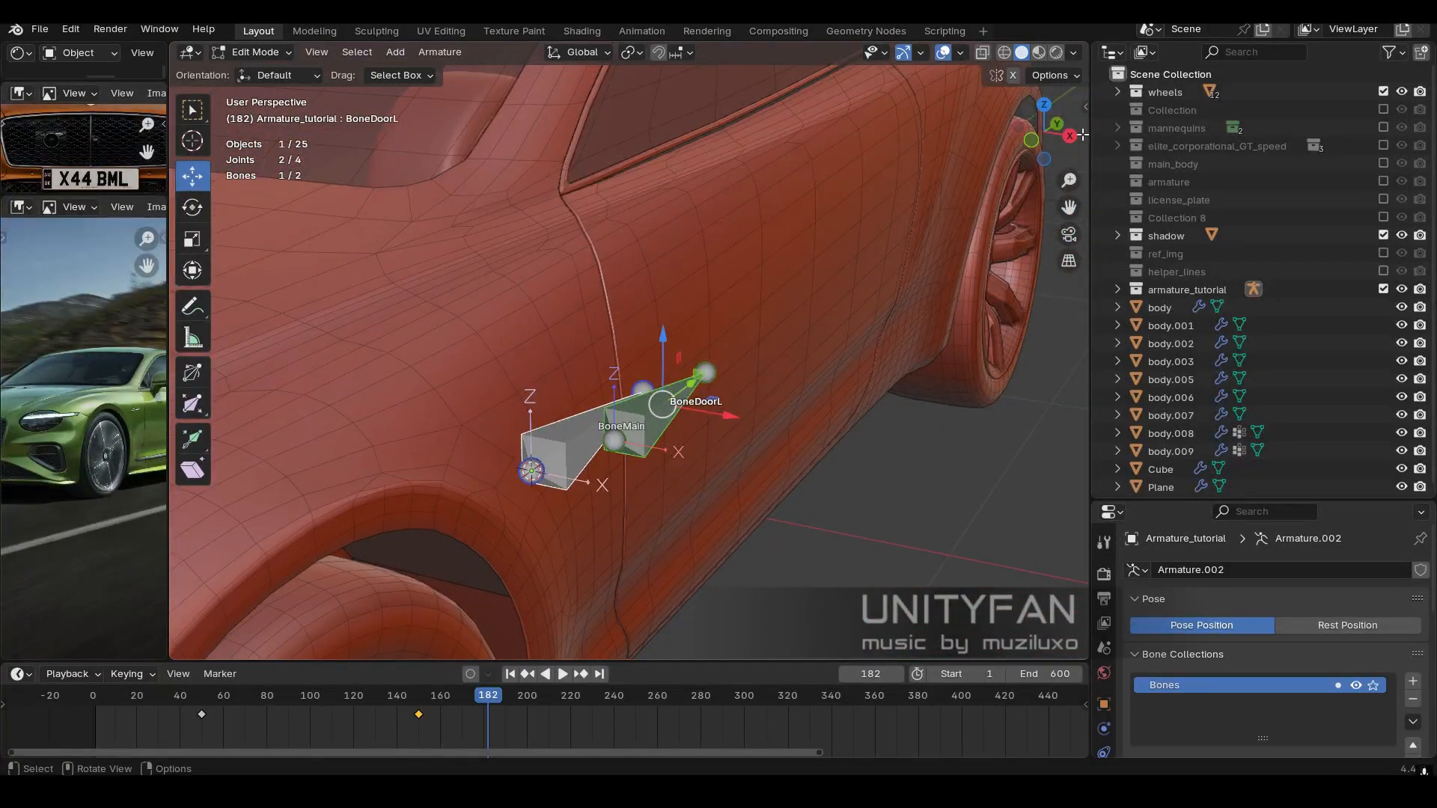
Set BoneDoorL's roll to 45° in Edit Mode and examine the rotated bone from several sides.
click(1089, 107)
mouse_move(699, 403)
middle_down()
mouse_move(751, 394)
mouse_move(673, 403)
mouse_move(717, 415)
mouse_move(684, 406)
mouse_move(705, 410)
middle_up()
scroll(674, 402, up, 1)
key(Tab)
key(Tab)
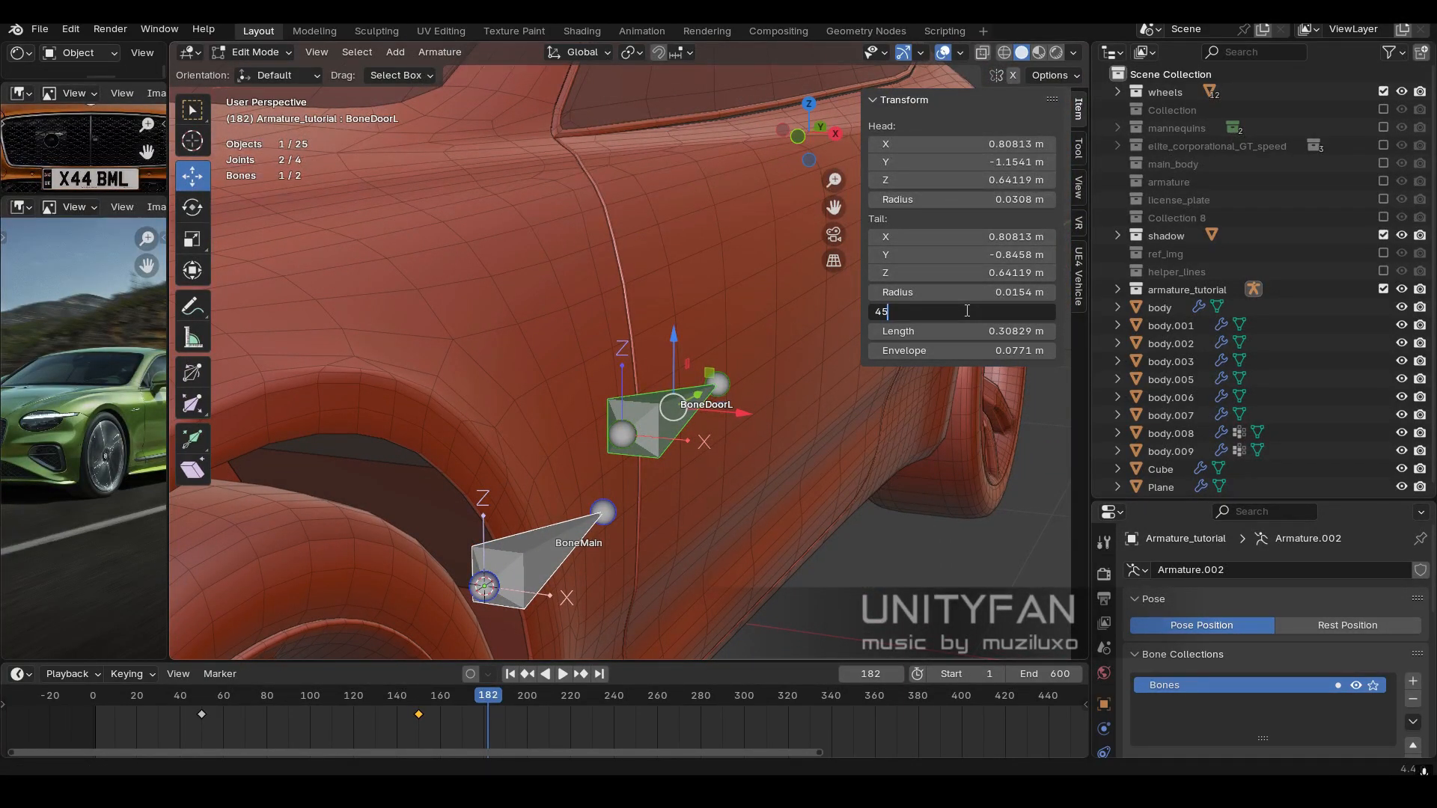
key(Return)
middle_drag(720, 421, 701, 444)
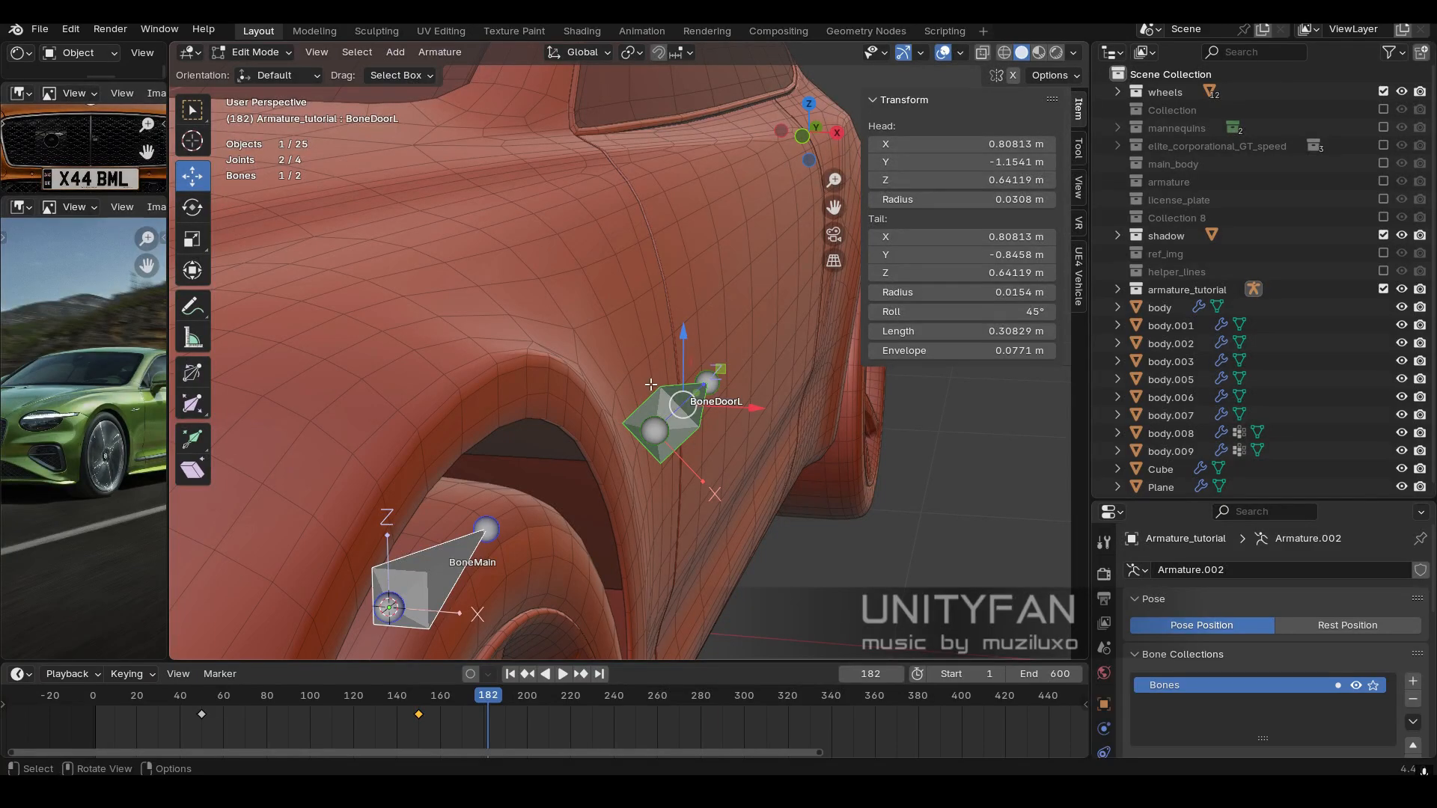
middle_drag(650, 384, 643, 420)
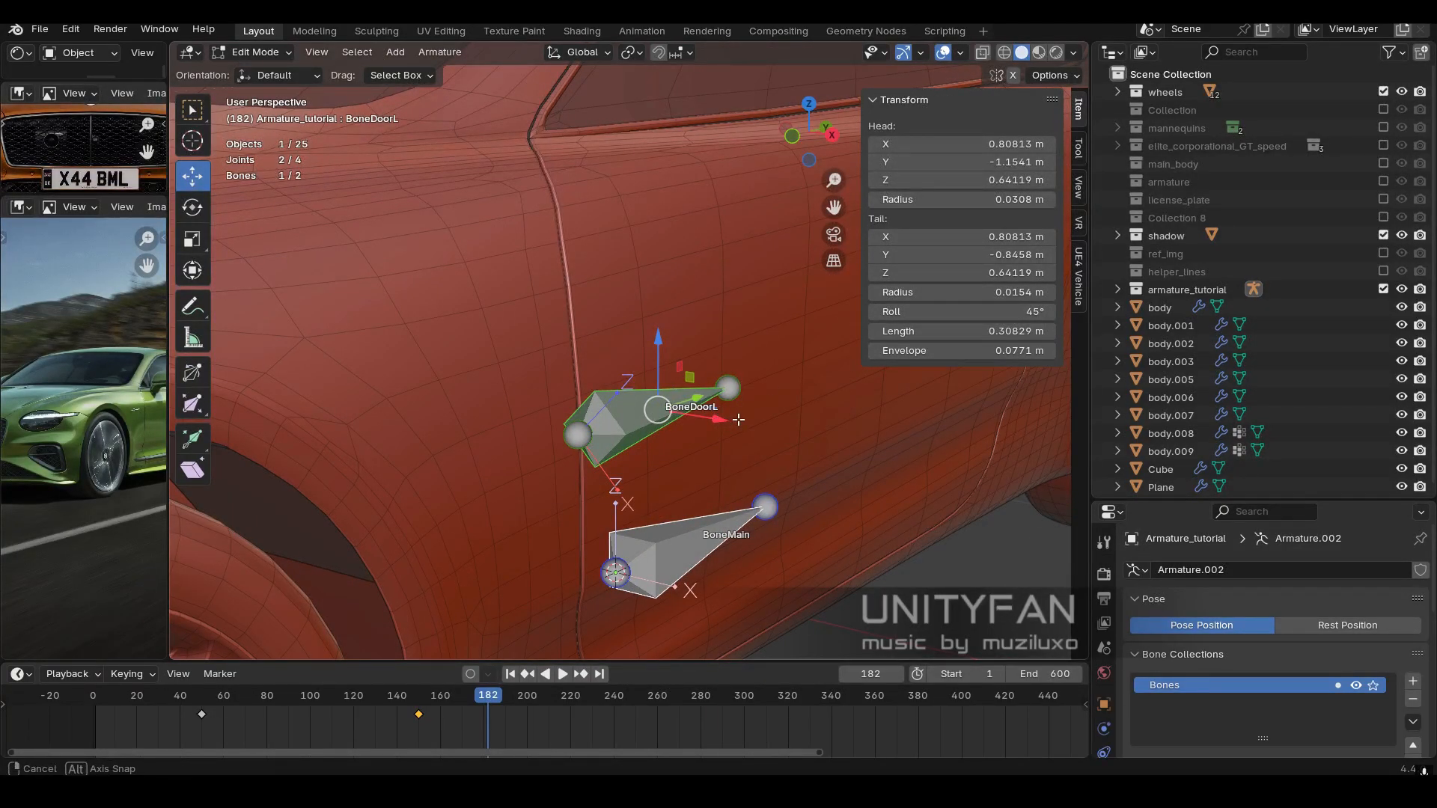
Set BoneDoorL's roll to -45°, examine the opened door at frame 182, and return to frame 0.
middle_drag(739, 420, 756, 407)
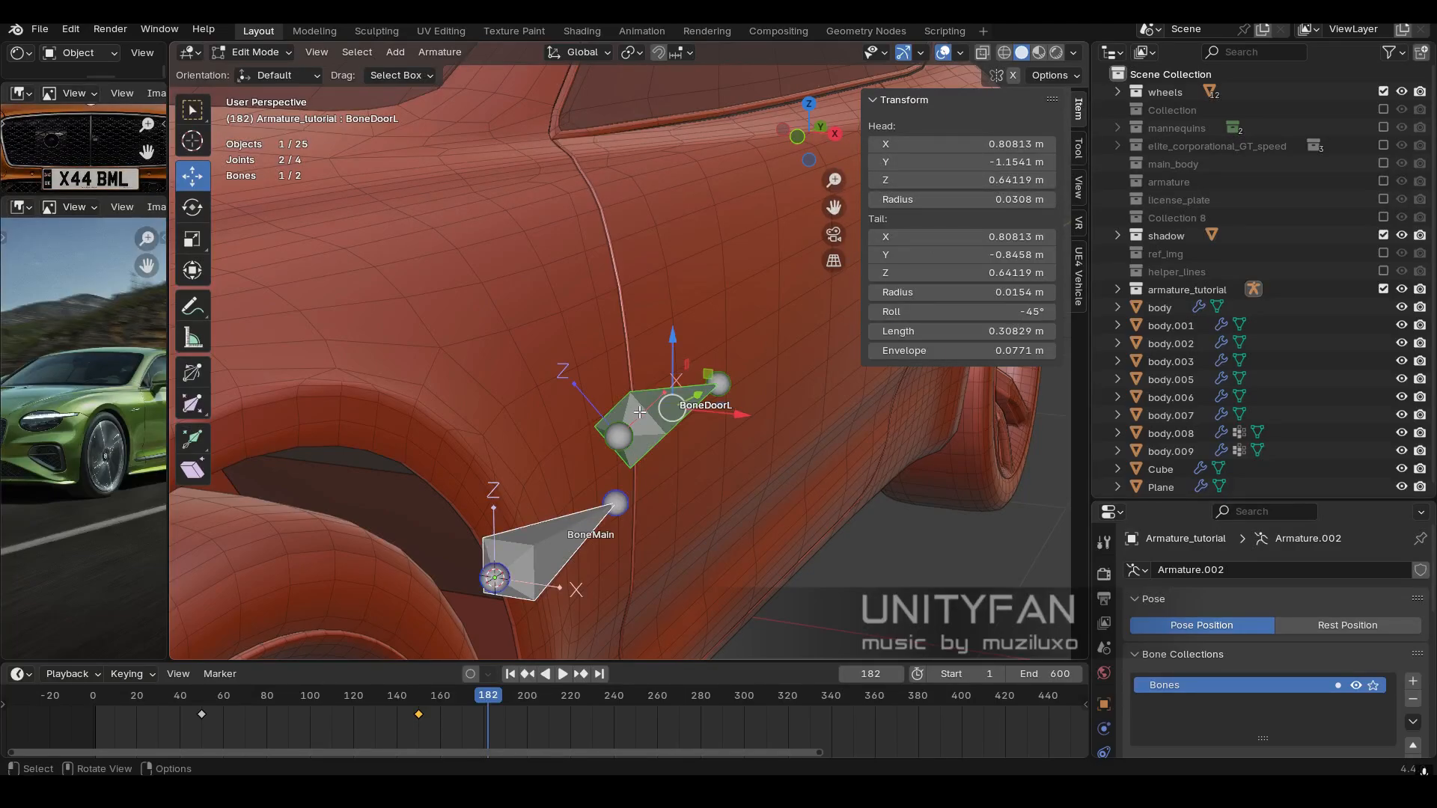
key(Tab)
middle_drag(640, 412, 636, 480)
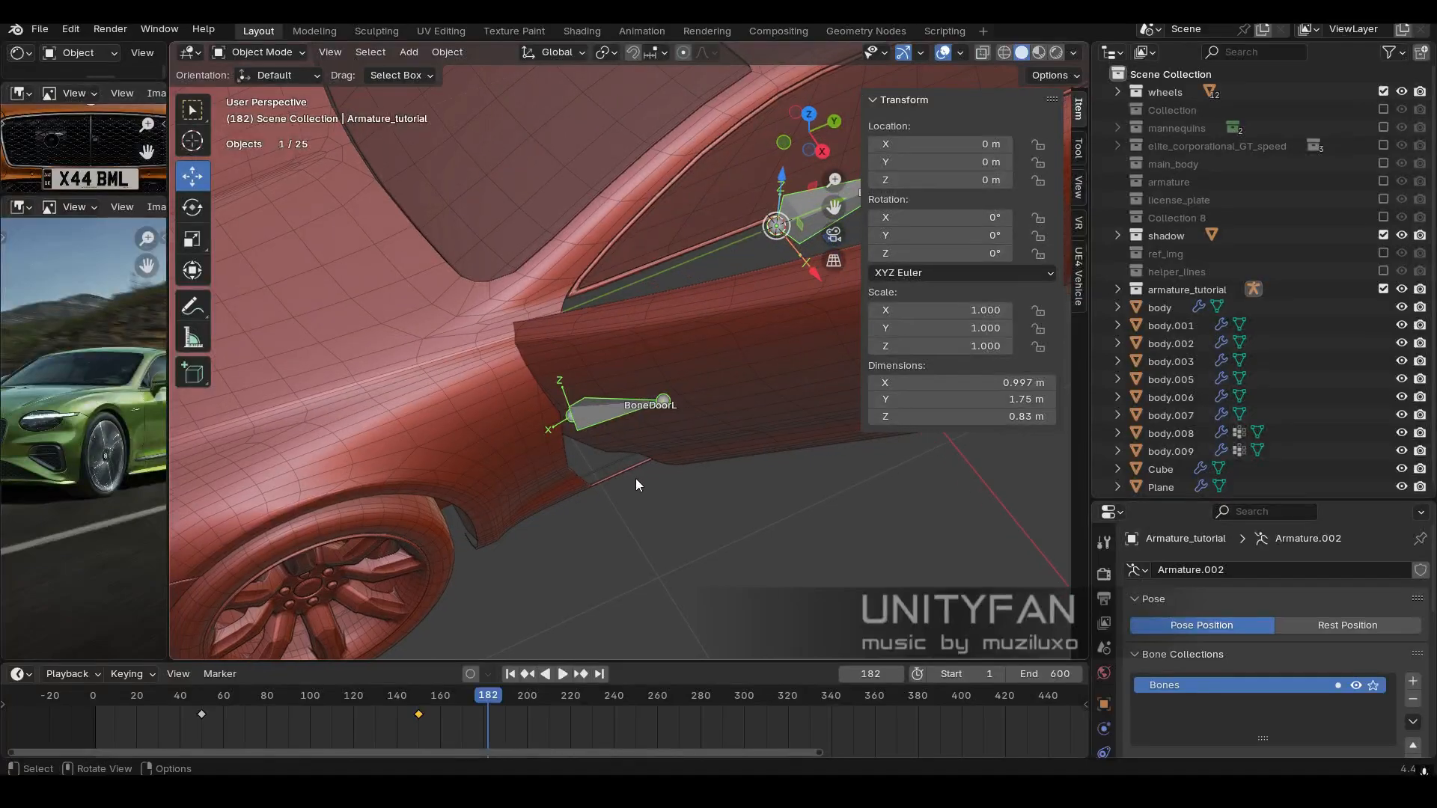
middle_drag(483, 322, 551, 360)
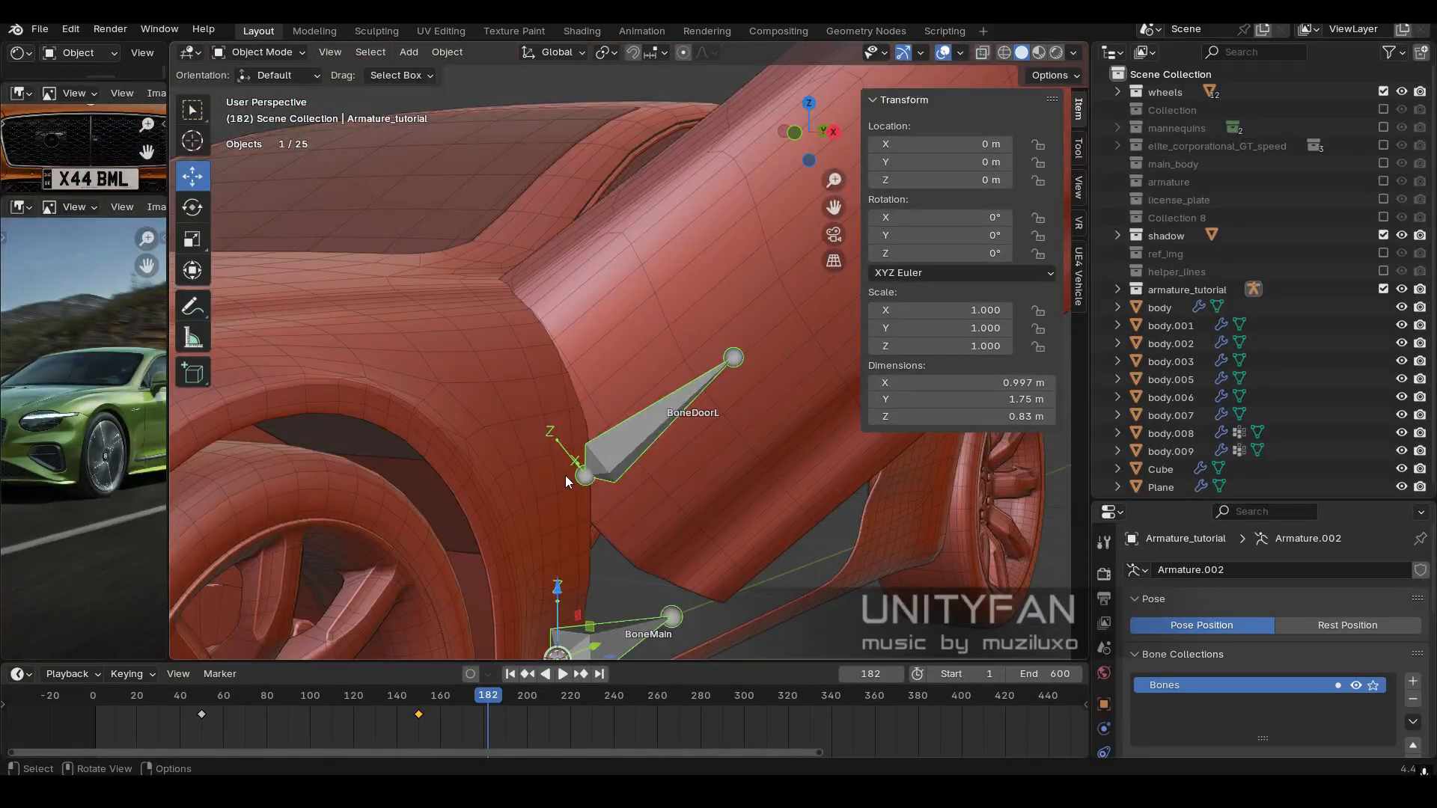
middle_drag(566, 479, 636, 503)
scroll(518, 500, up, 2)
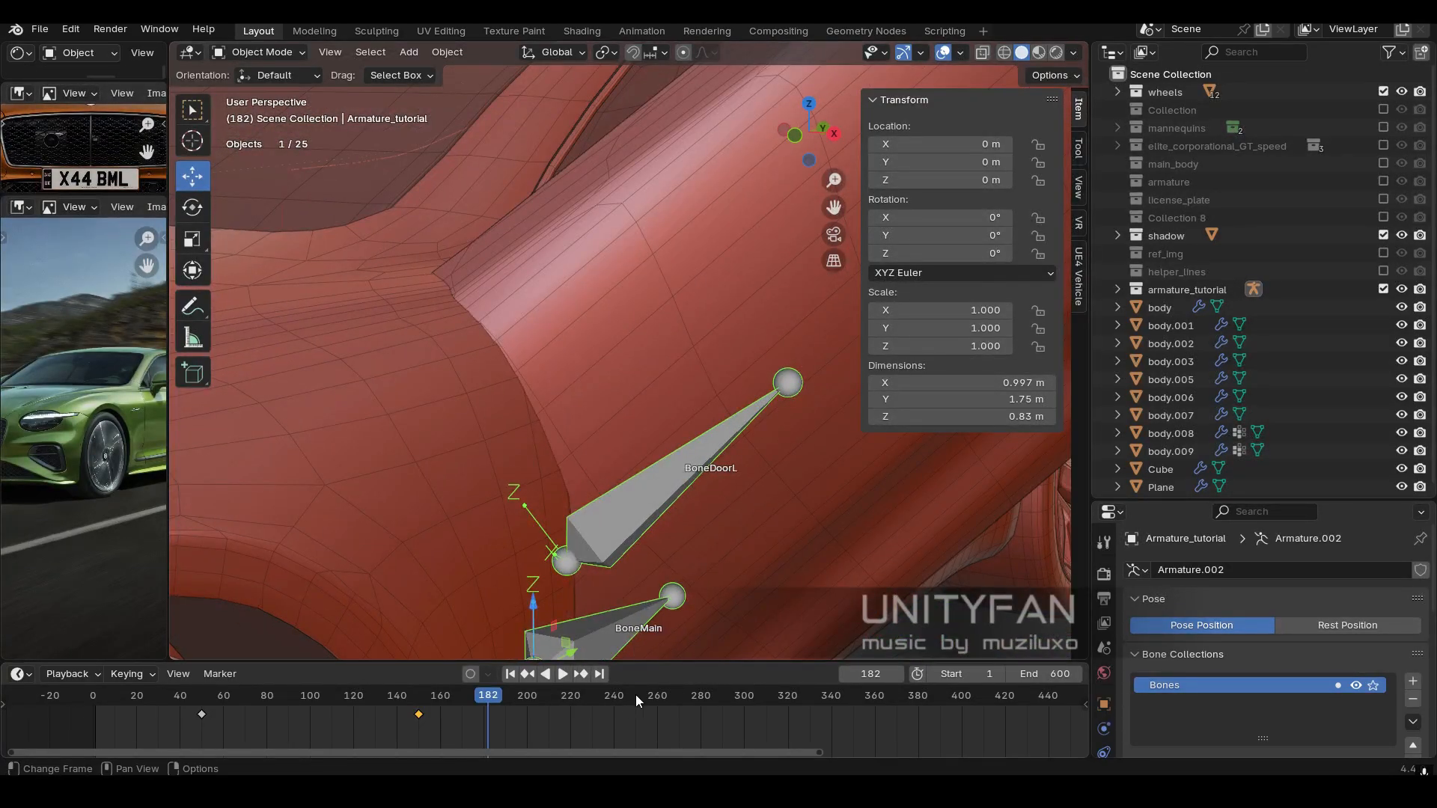
drag(488, 698, 75, 697)
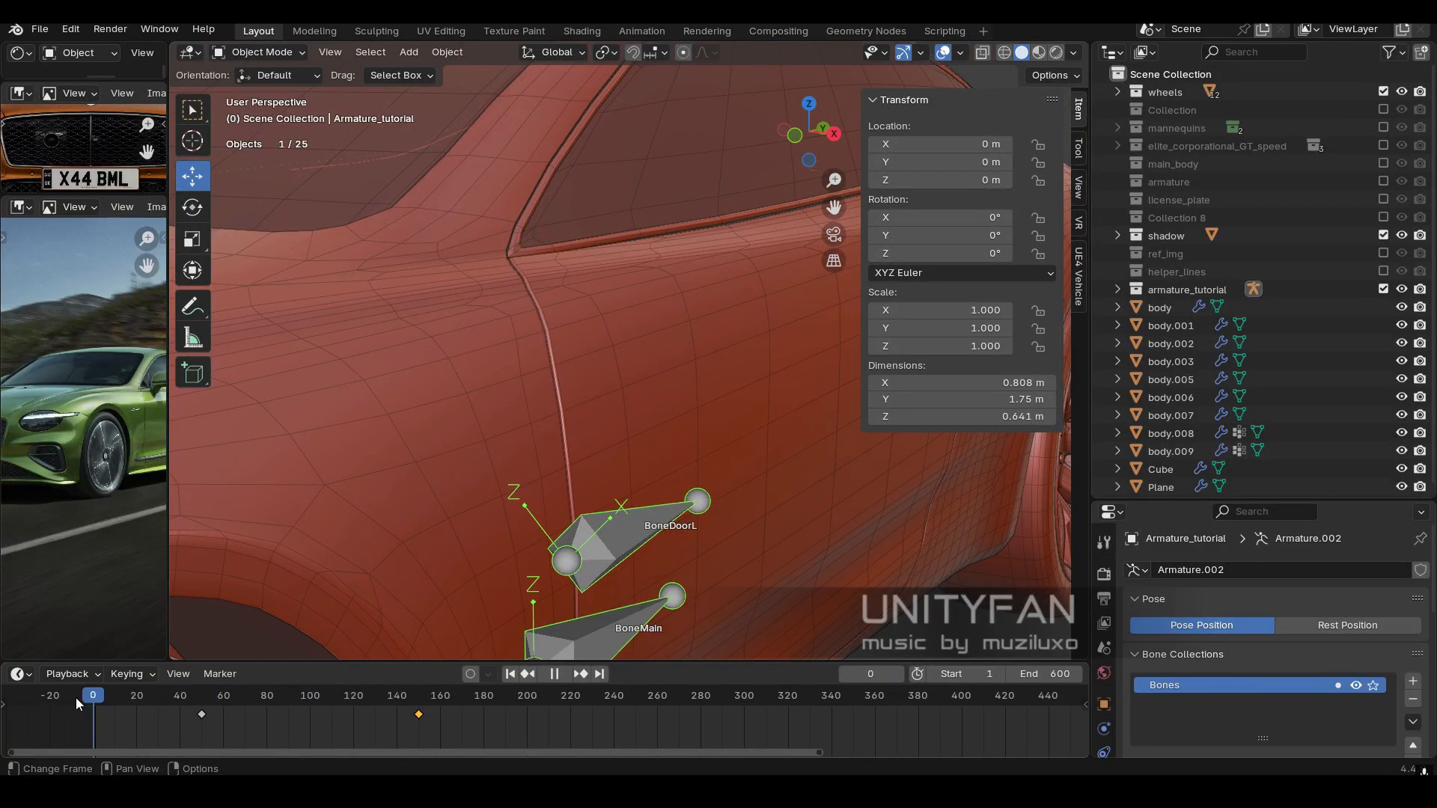
Reset BoneDoorL's roll to 0°, hide the transform values and return to Object Mode.
key(Tab)
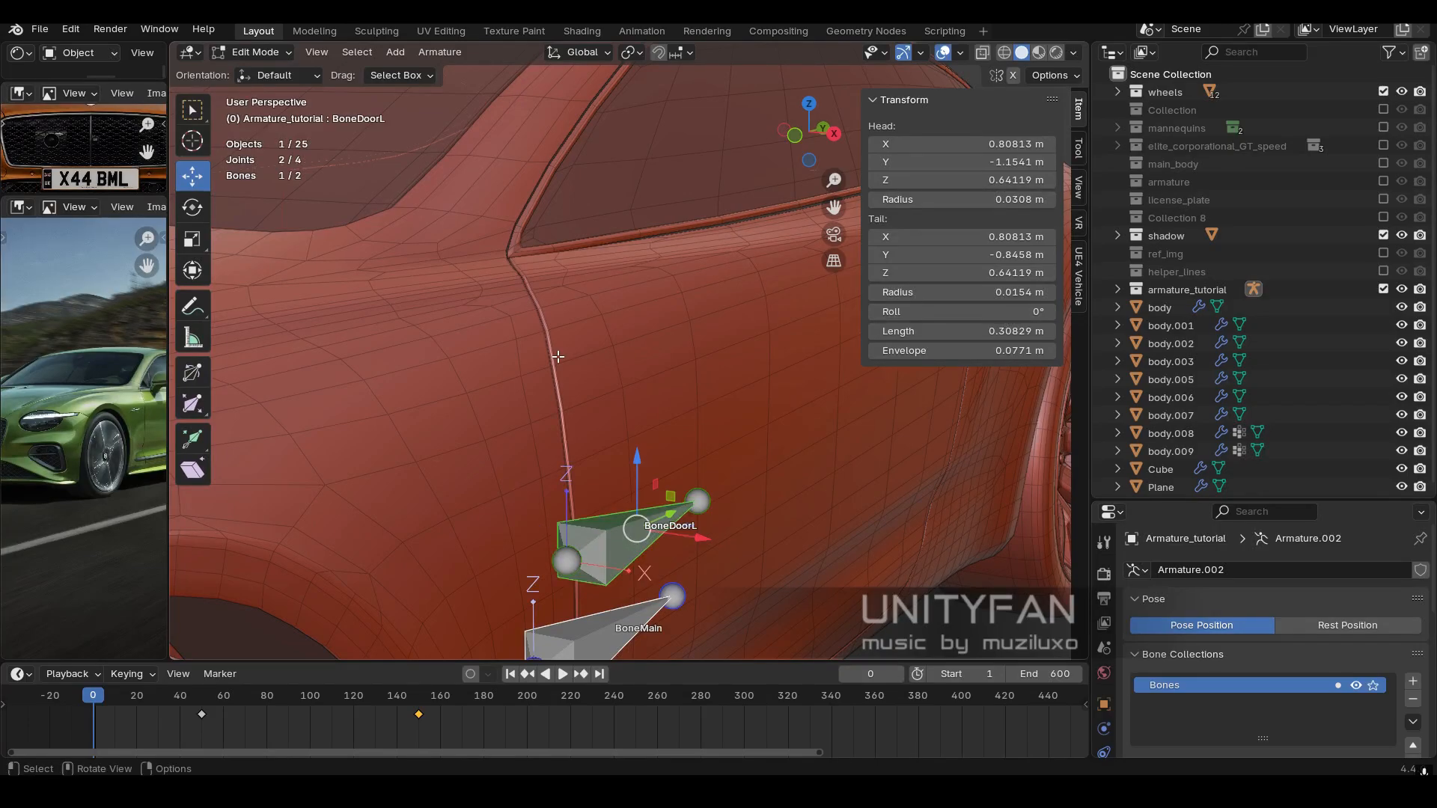
scroll(558, 357, down, 1)
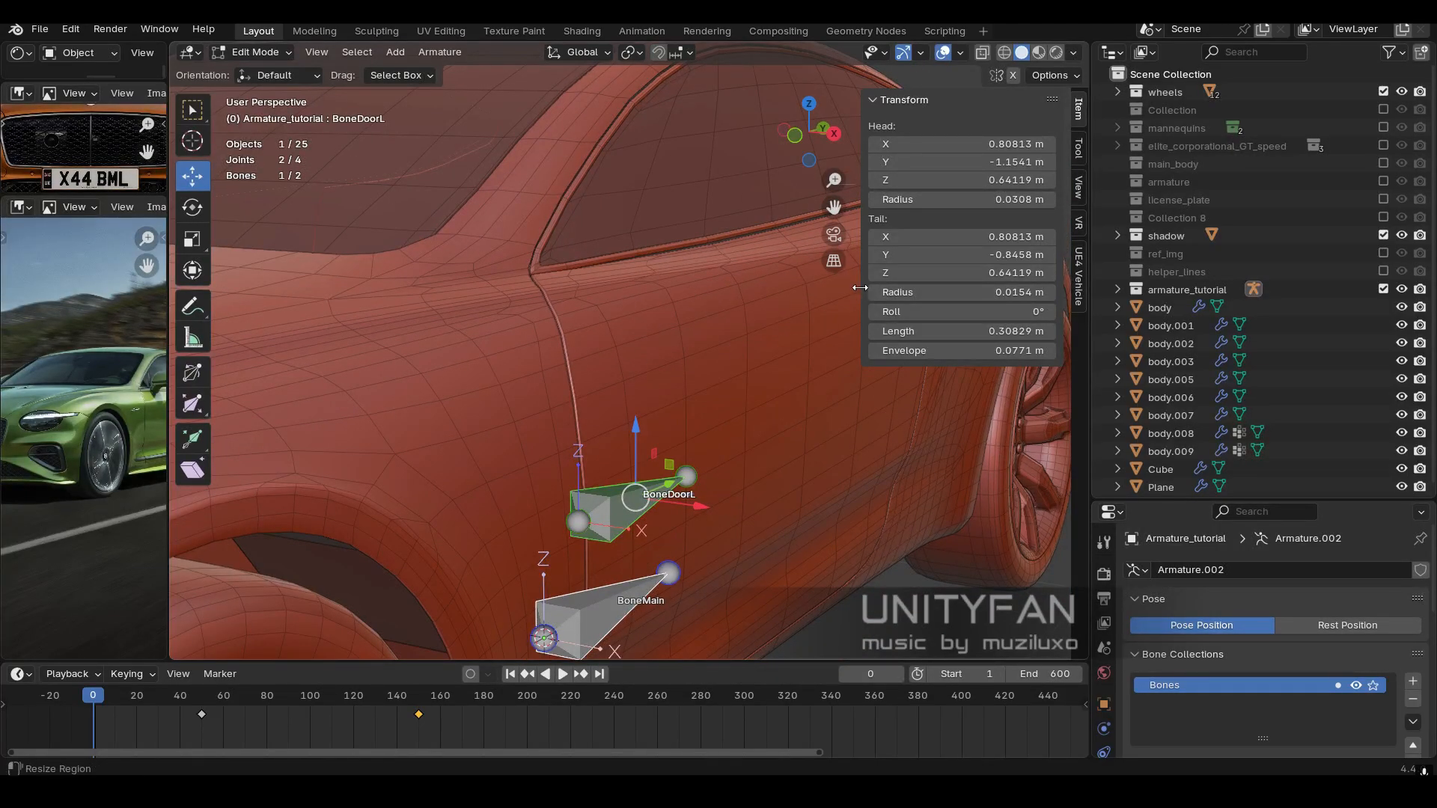
drag(860, 287, 1033, 292)
scroll(710, 438, down, 1)
key(Tab)
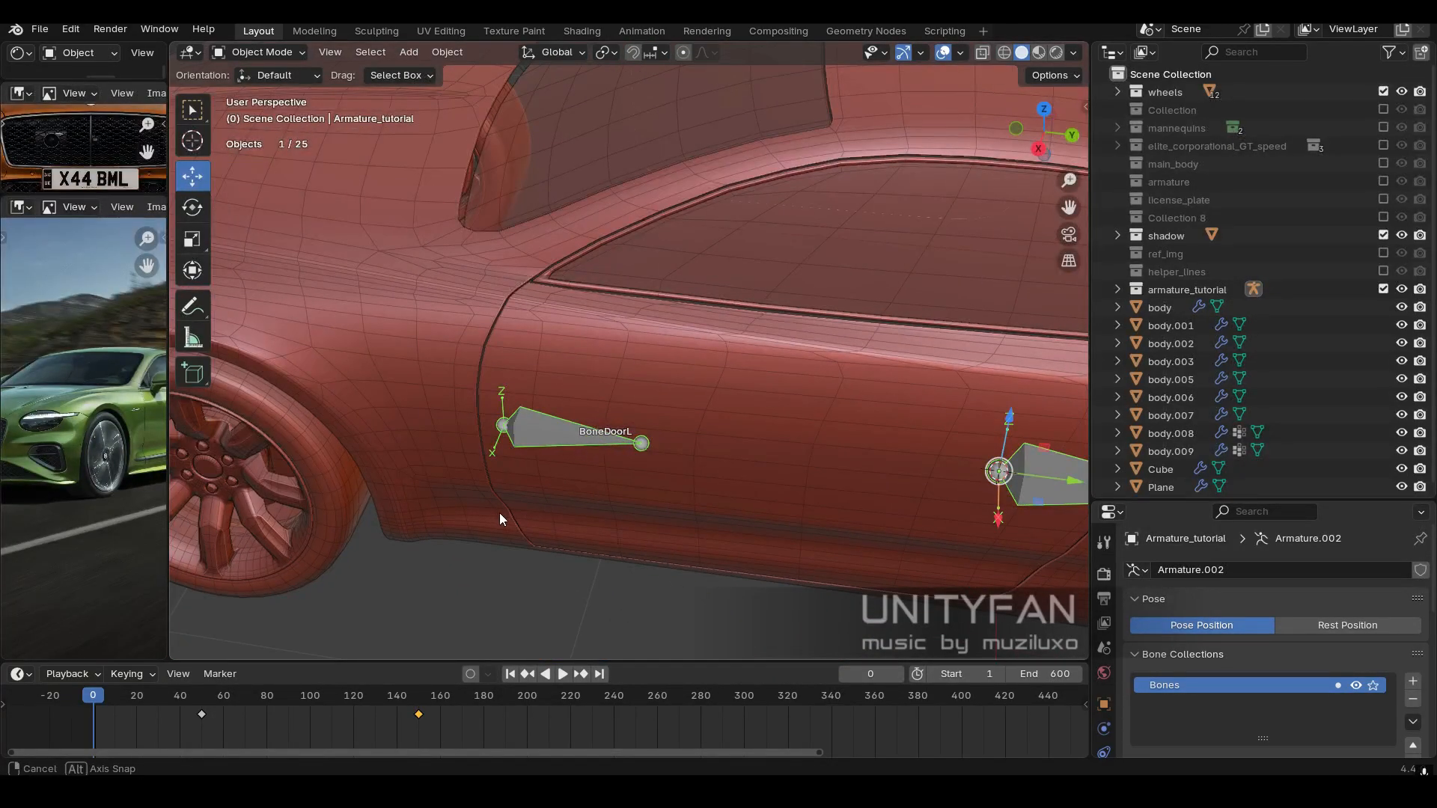
Scrub the animation to frame 166 and examine the opened door along the front seam.
middle_drag(500, 514, 313, 209)
click(273, 57)
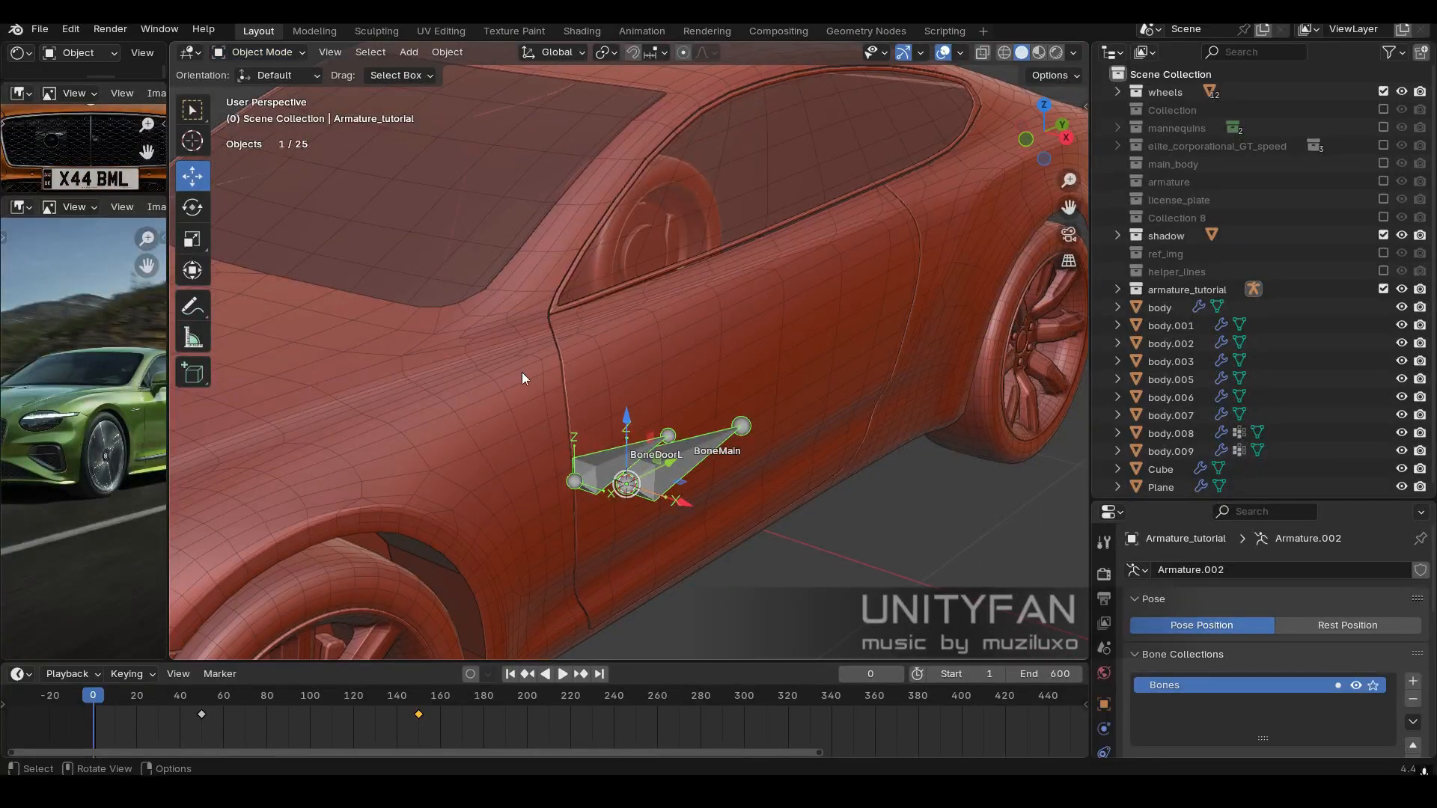
middle_drag(522, 371, 464, 673)
drag(114, 699, 157, 708)
middle_drag(671, 547, 680, 499)
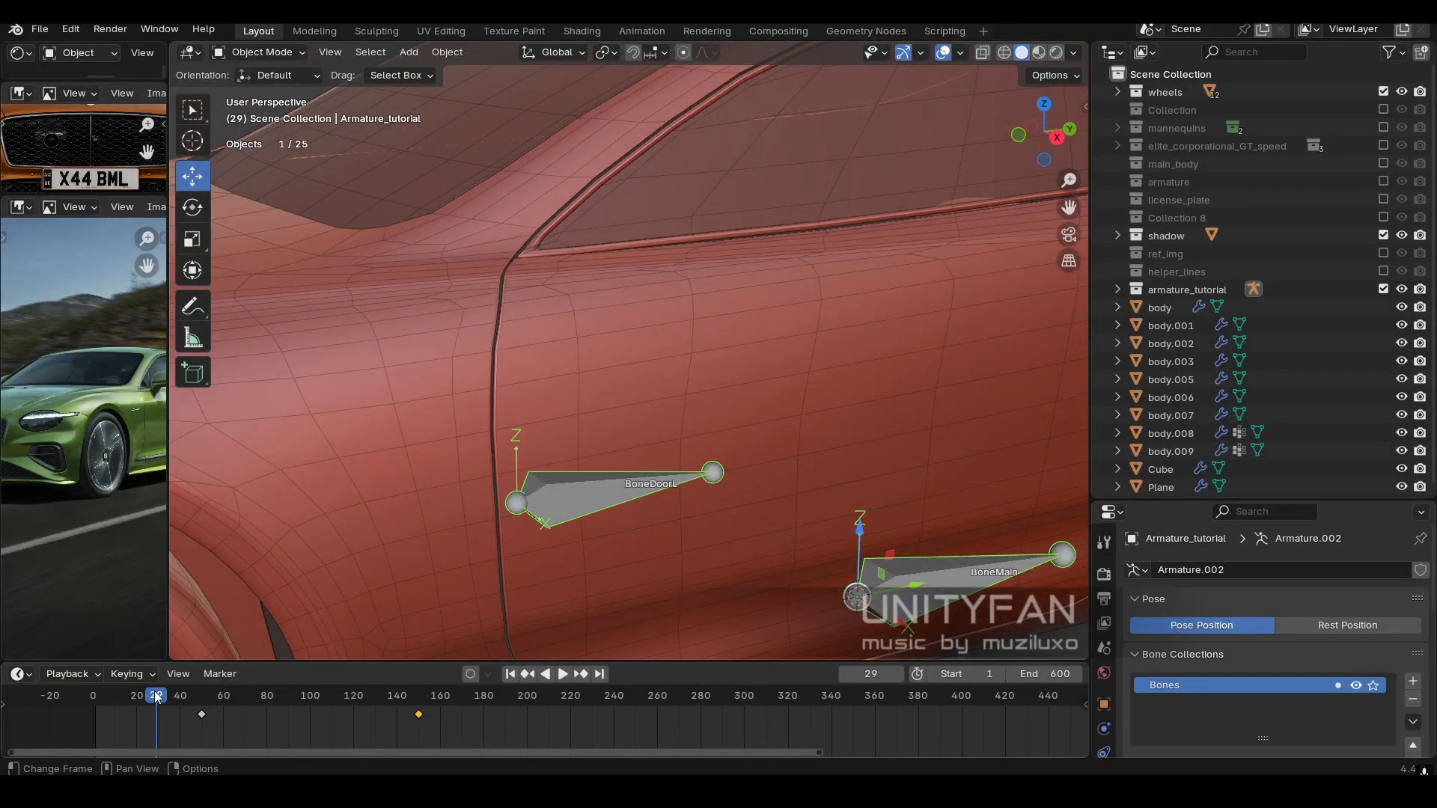
drag(157, 698, 452, 703)
key(space)
key(space)
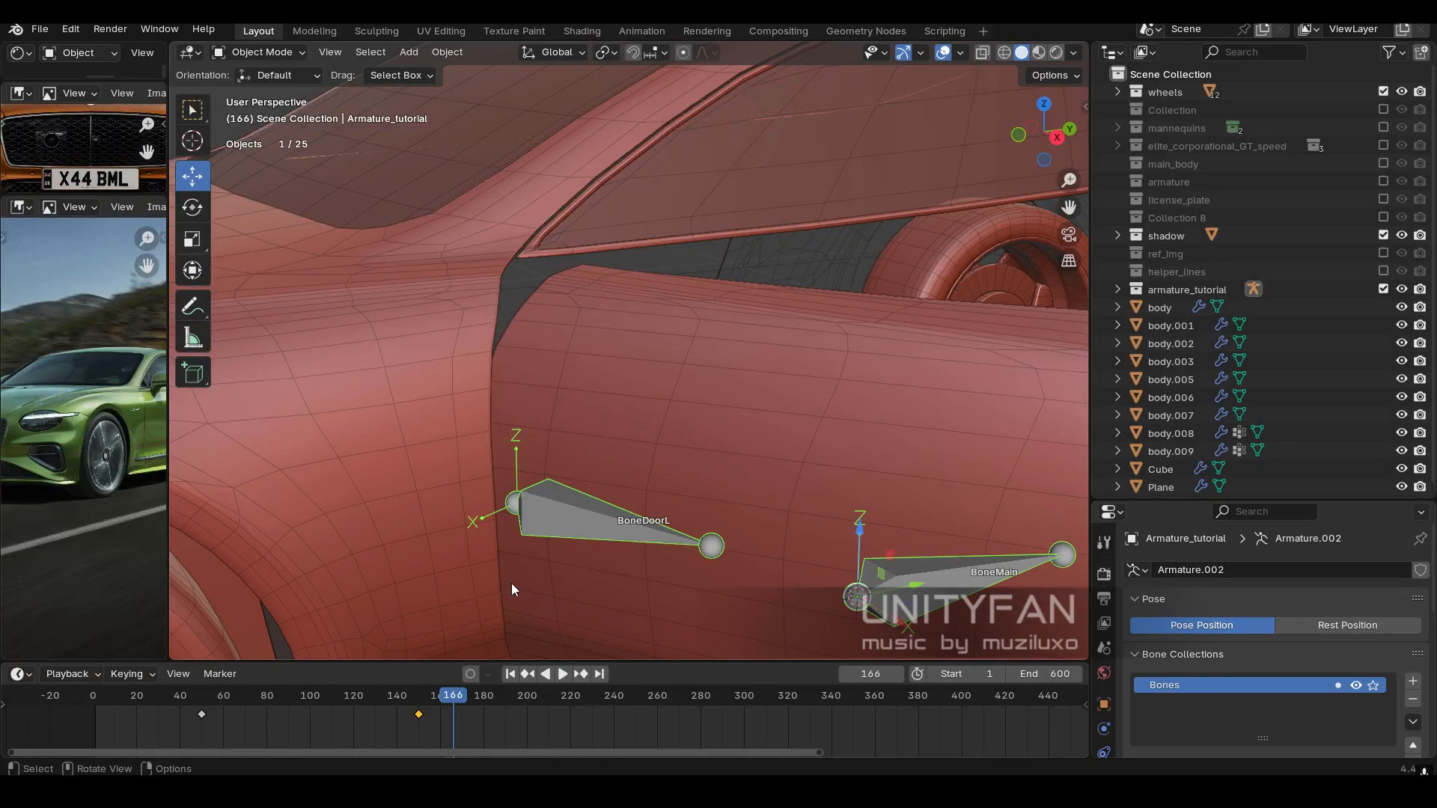
middle_drag(512, 590, 574, 602)
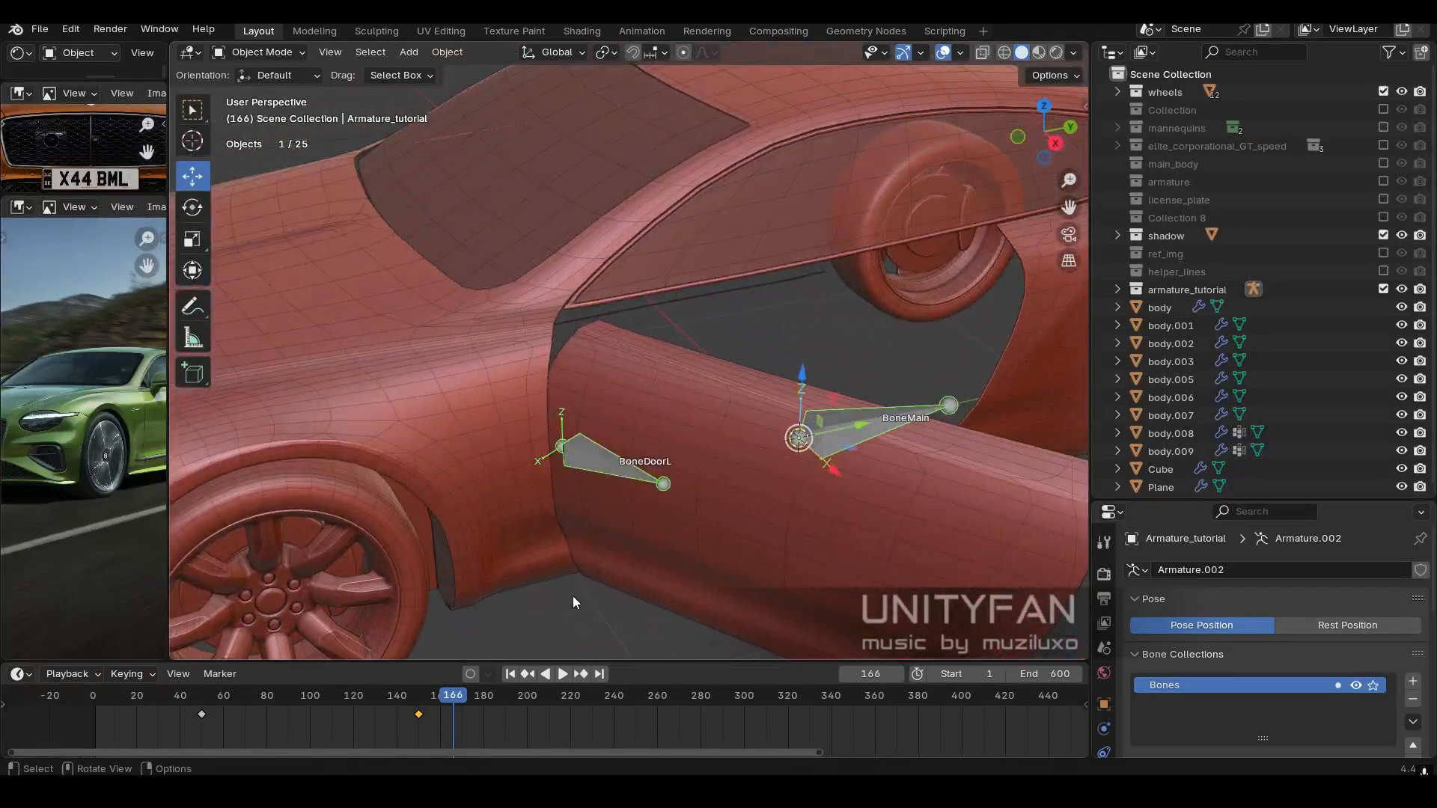
Return to the early frames, then scrub to frame 155 to review the whole door-opening motion.
drag(442, 701, 141, 698)
scroll(675, 490, down, 4)
middle_drag(675, 490, 715, 454)
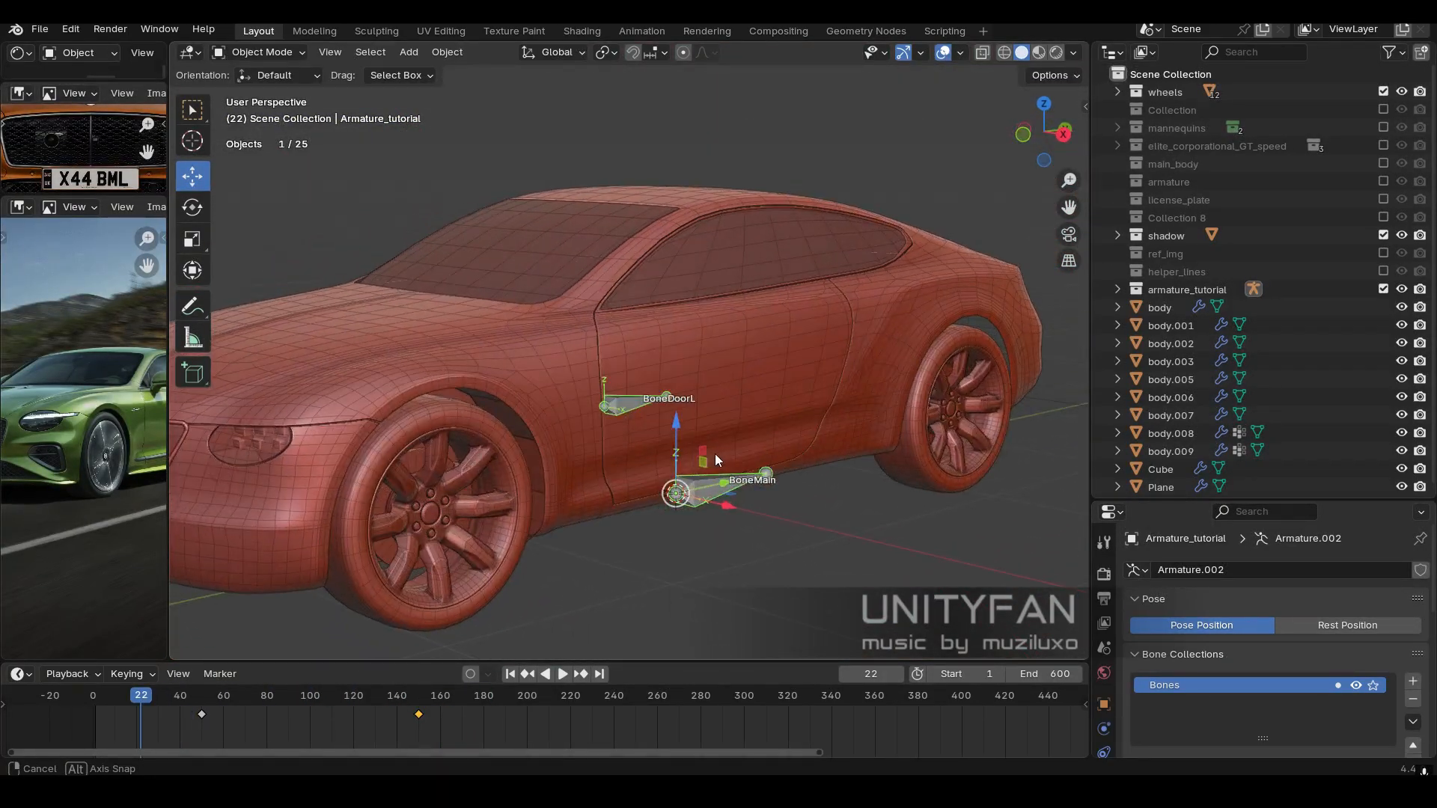
scroll(715, 455, up, 1)
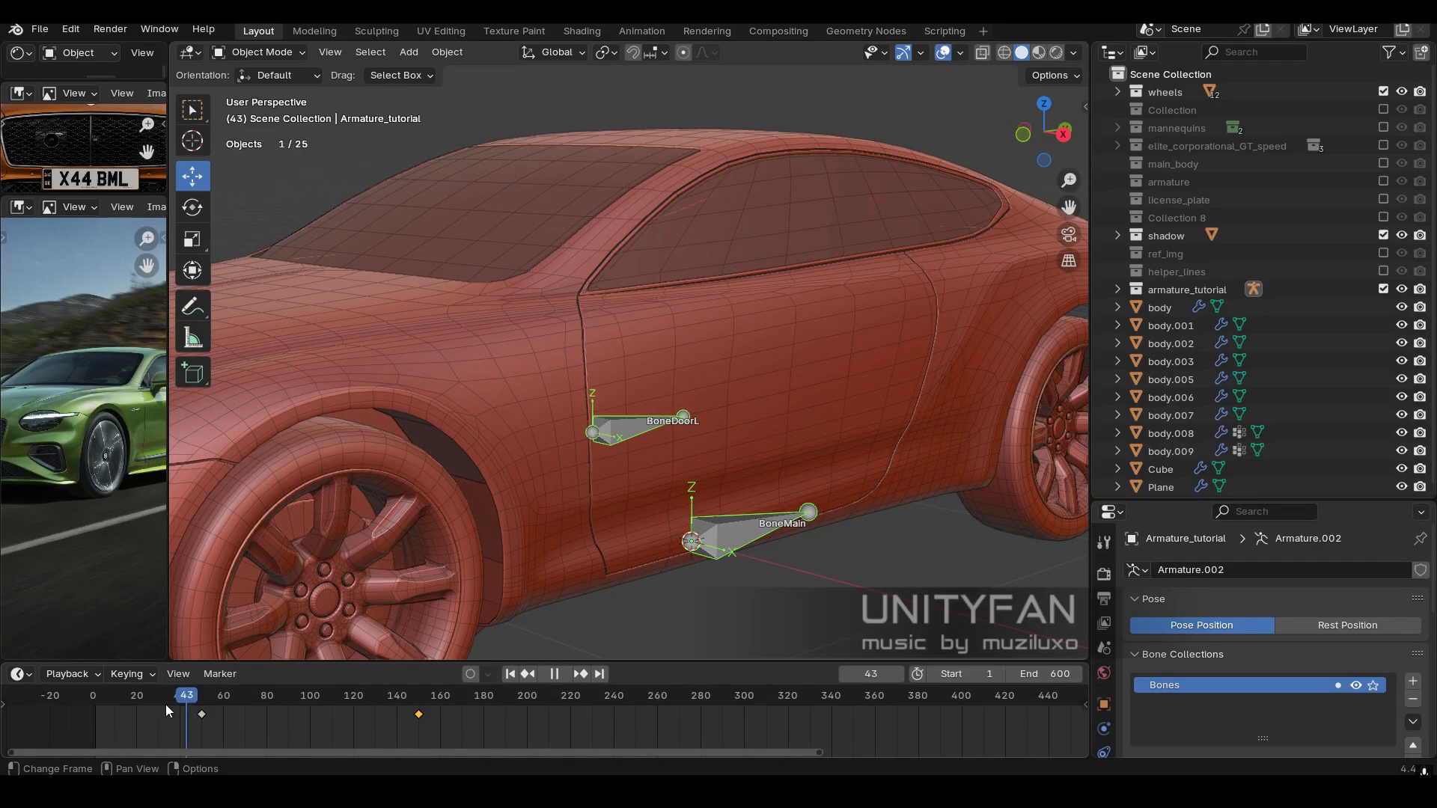
drag(166, 704, 135, 673)
middle_drag(457, 500, 594, 505)
drag(142, 699, 466, 694)
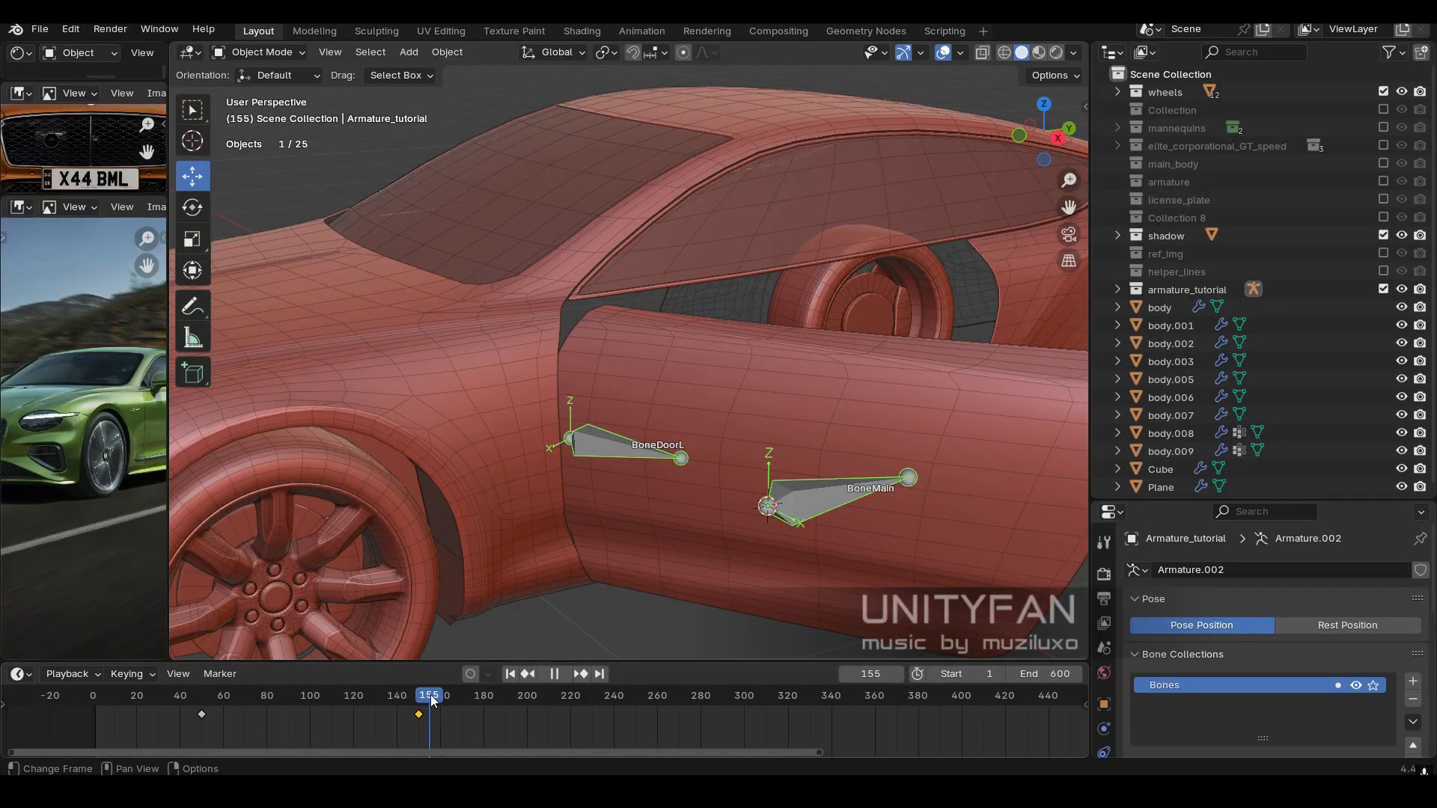
middle_drag(743, 430, 813, 412)
Hide the viewport overlays and the armature_tutorial collection, and display the car in Material Preview.
click(943, 53)
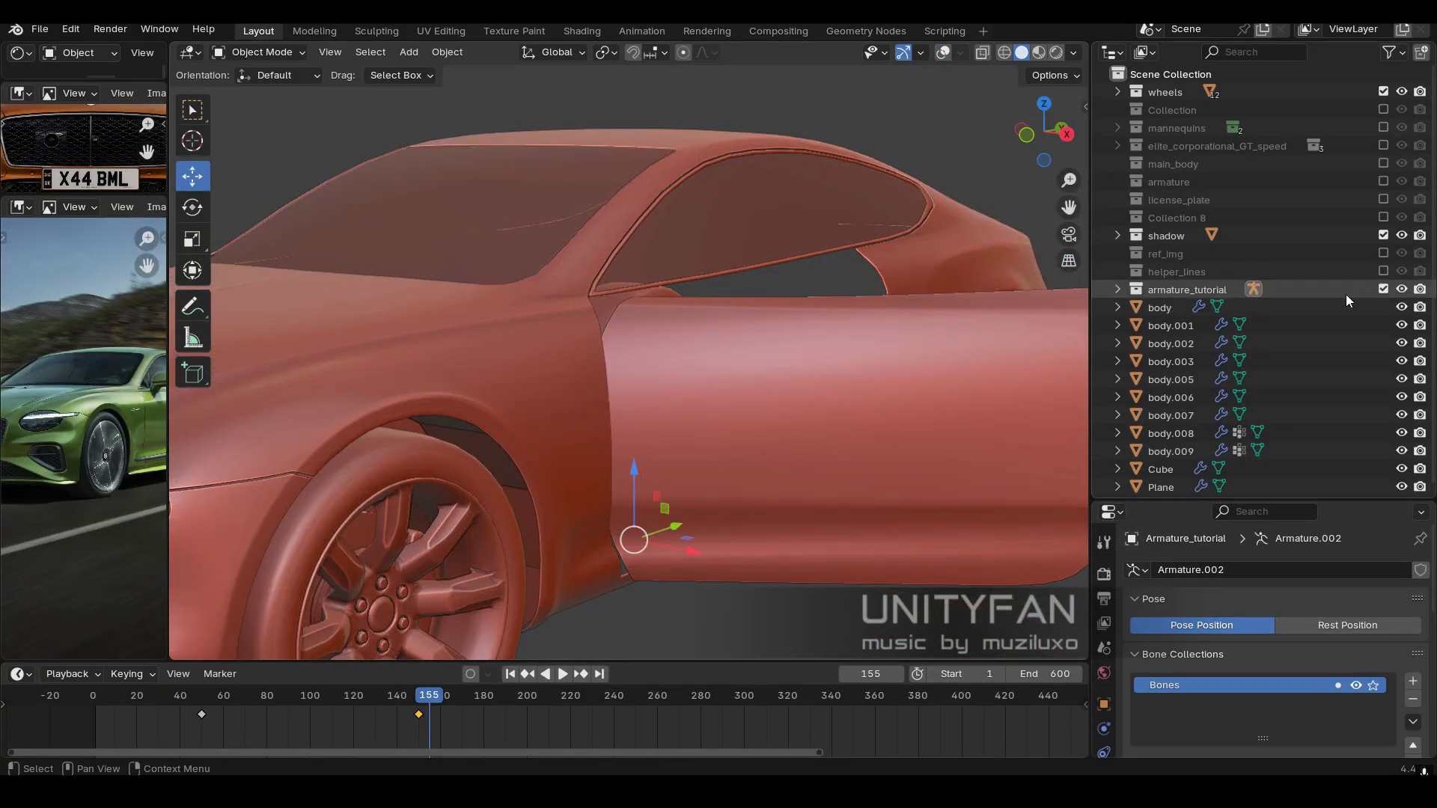
click(1383, 289)
scroll(684, 377, down, 5)
key(z)
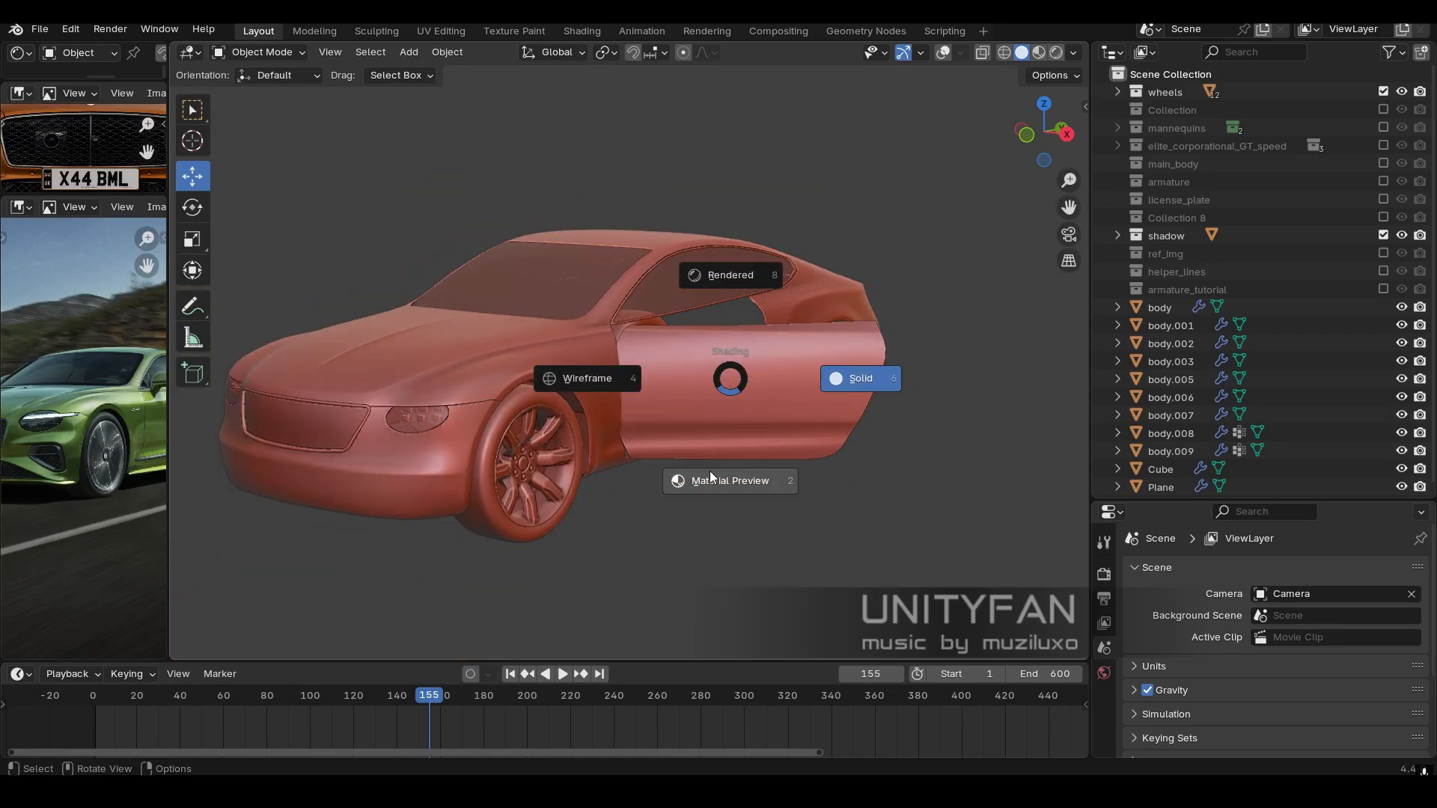
click(709, 476)
middle_drag(555, 494, 685, 488)
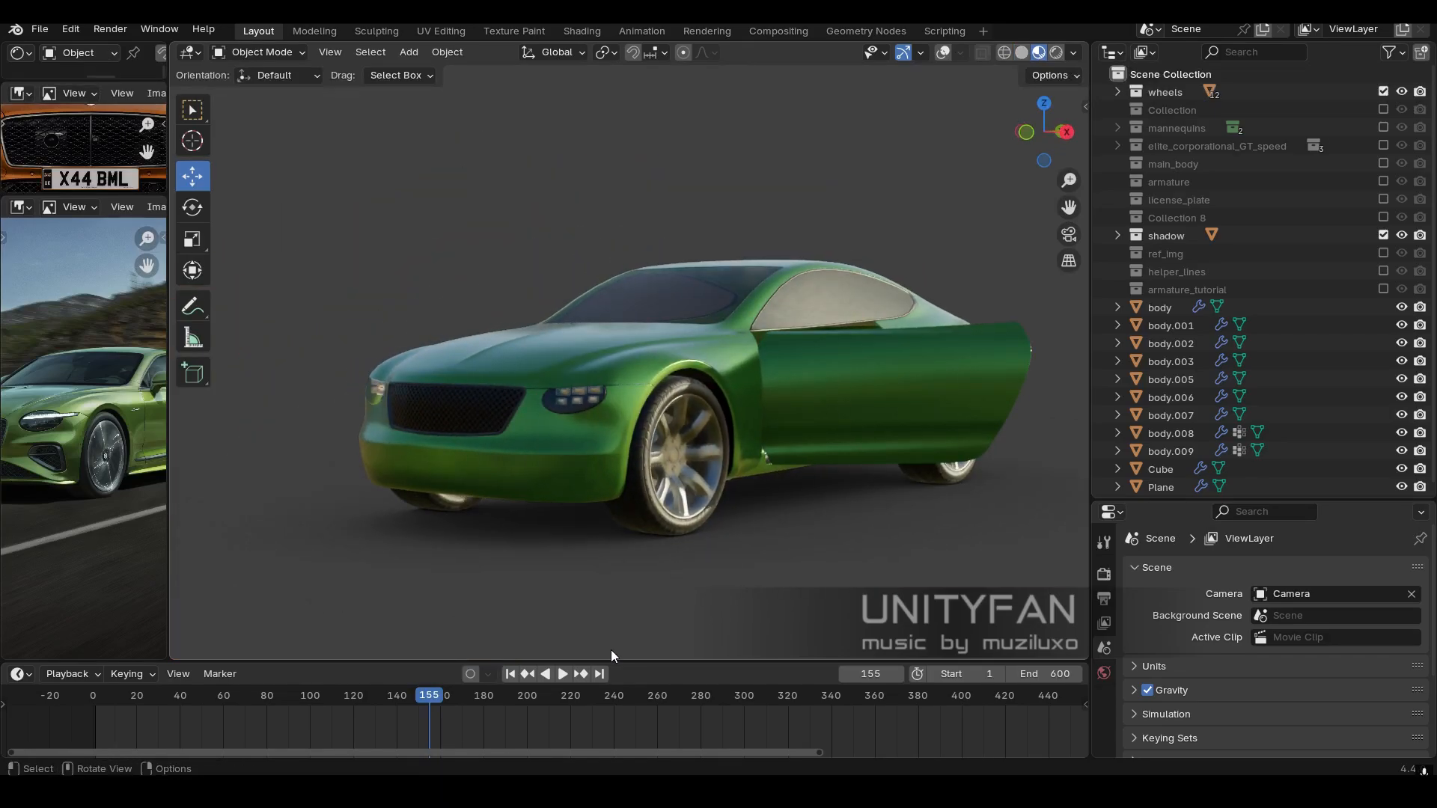
Scrub the timeline back to frame 48 with the door closed, and widen the reference image area beside the viewport.
drag(448, 699, 212, 709)
key(space)
middle_drag(749, 473, 222, 460)
drag(169, 462, 374, 461)
scroll(647, 470, down, 3)
scroll(728, 453, up, 3)
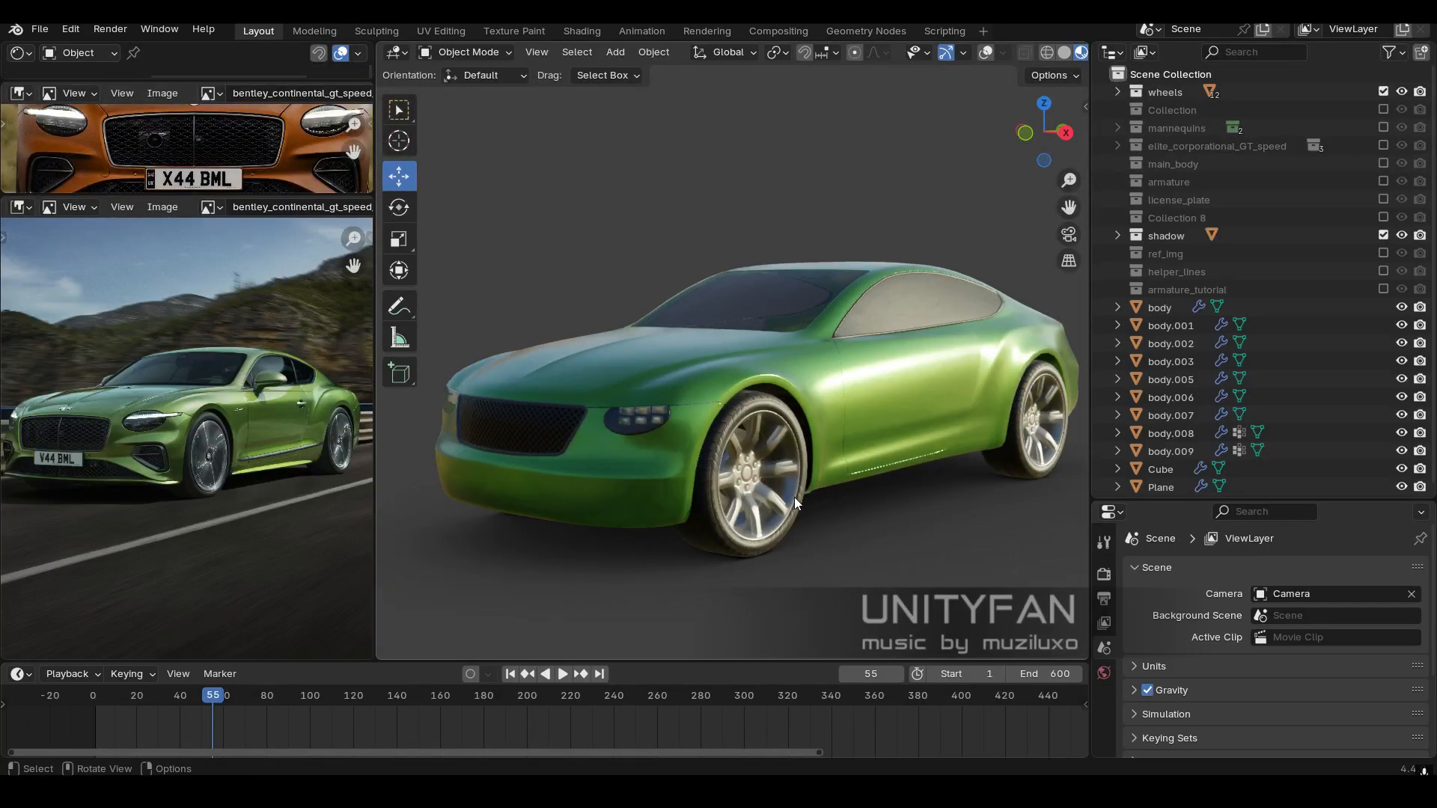
drag(245, 691, 198, 685)
shift+middle_drag(788, 505, 671, 542)
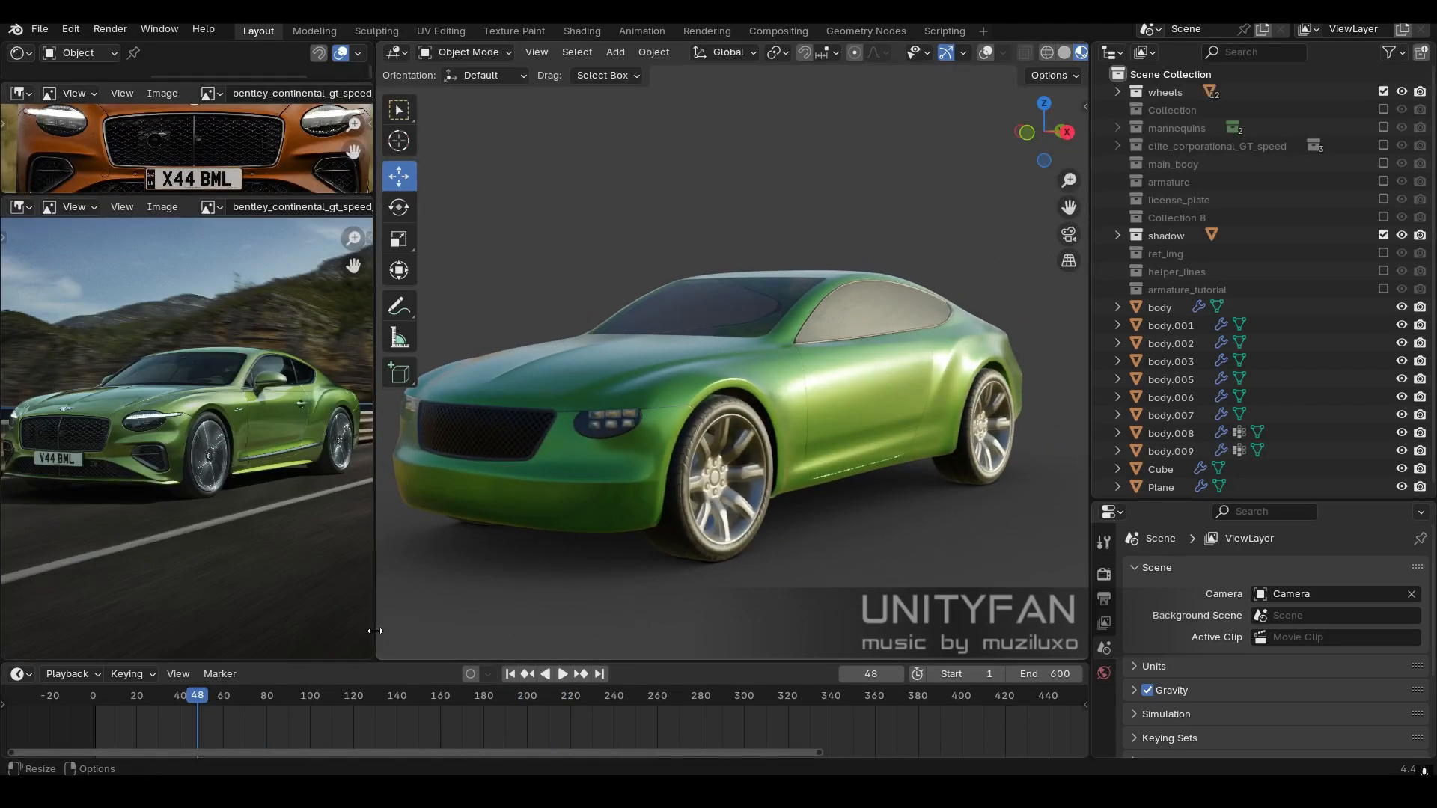
drag(375, 631, 319, 631)
scroll(732, 537, up, 2)
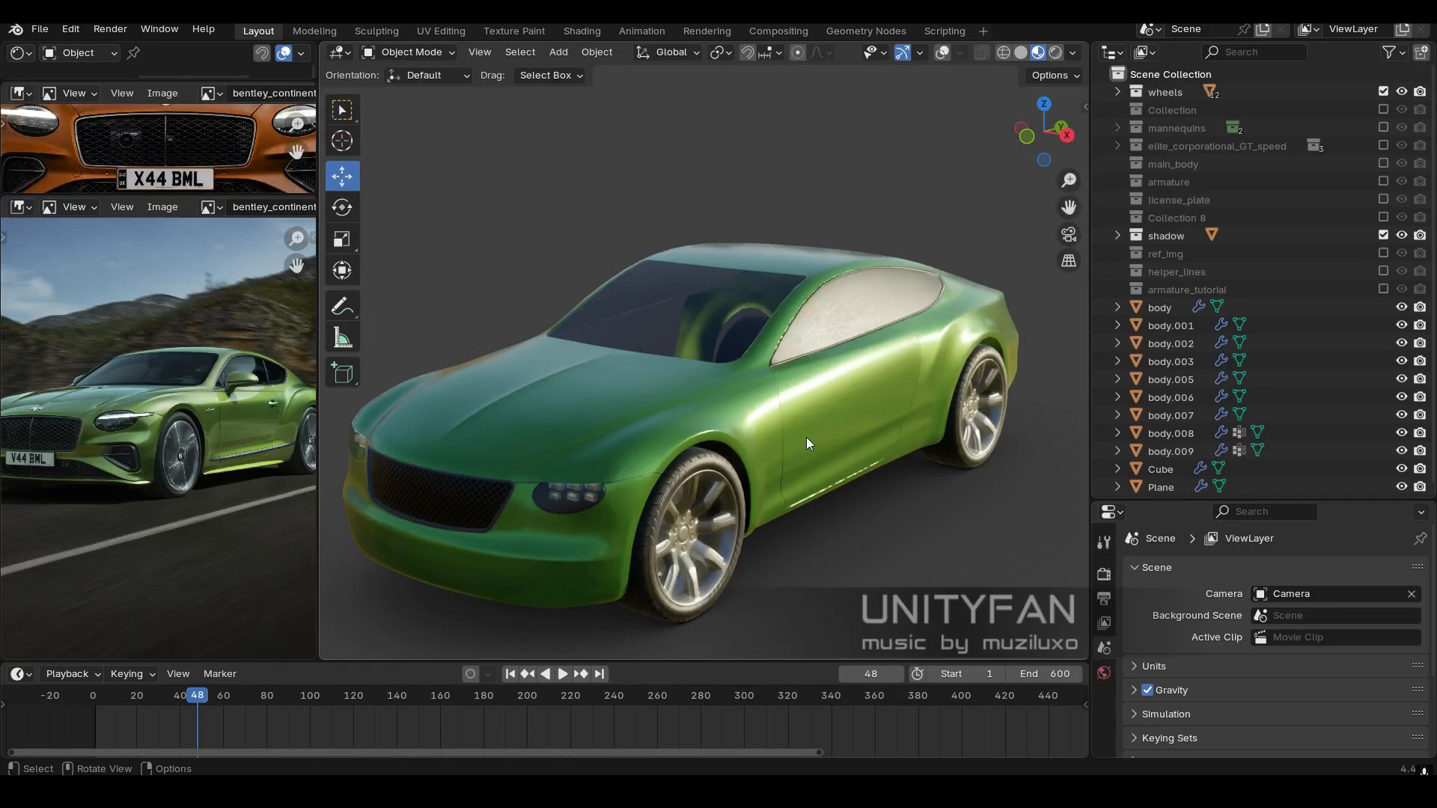
Turn the overlays and the armature_tutorial collection back on and view BoneDoorL from above.
middle_drag(806, 438, 743, 411)
scroll(801, 399, up, 2)
click(948, 52)
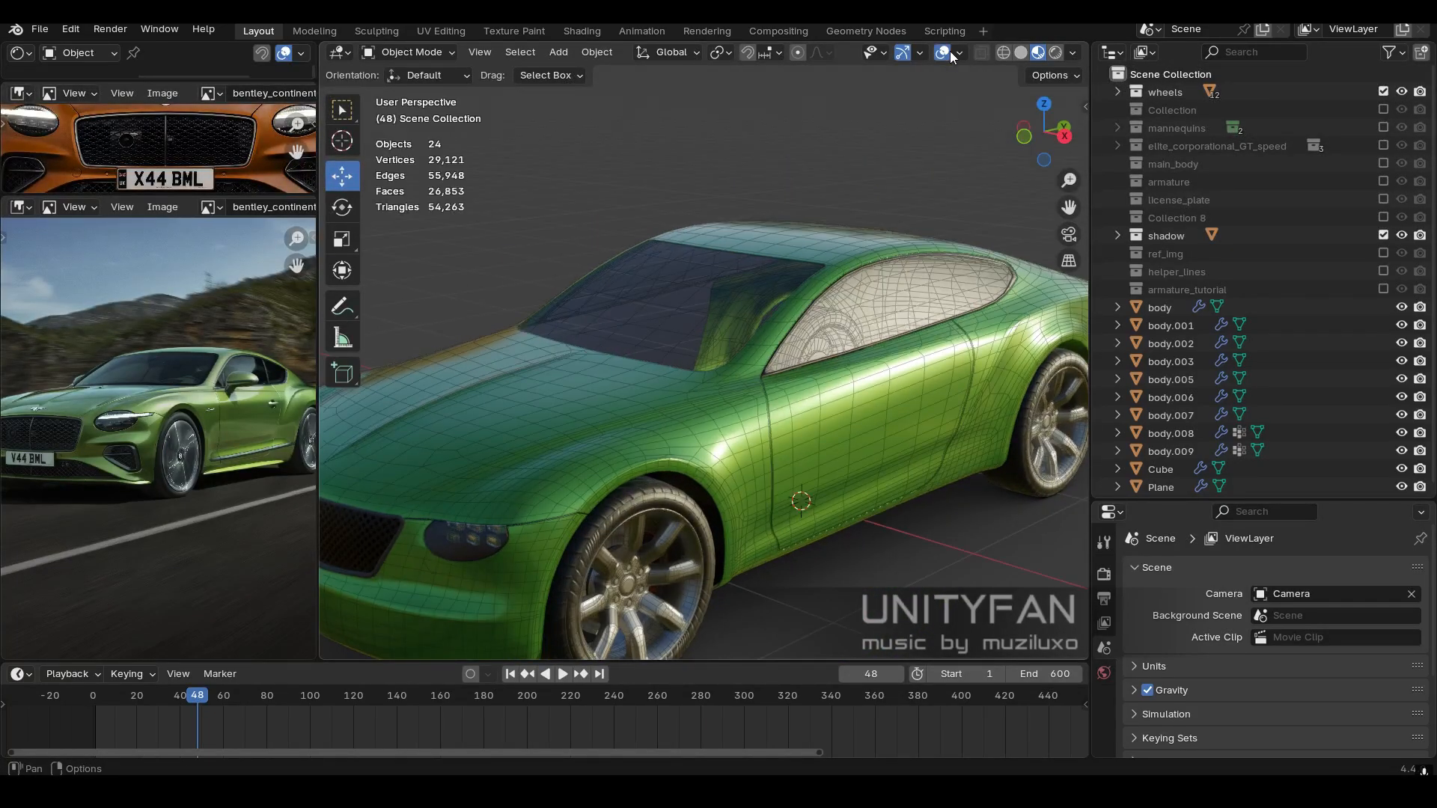
click(1383, 289)
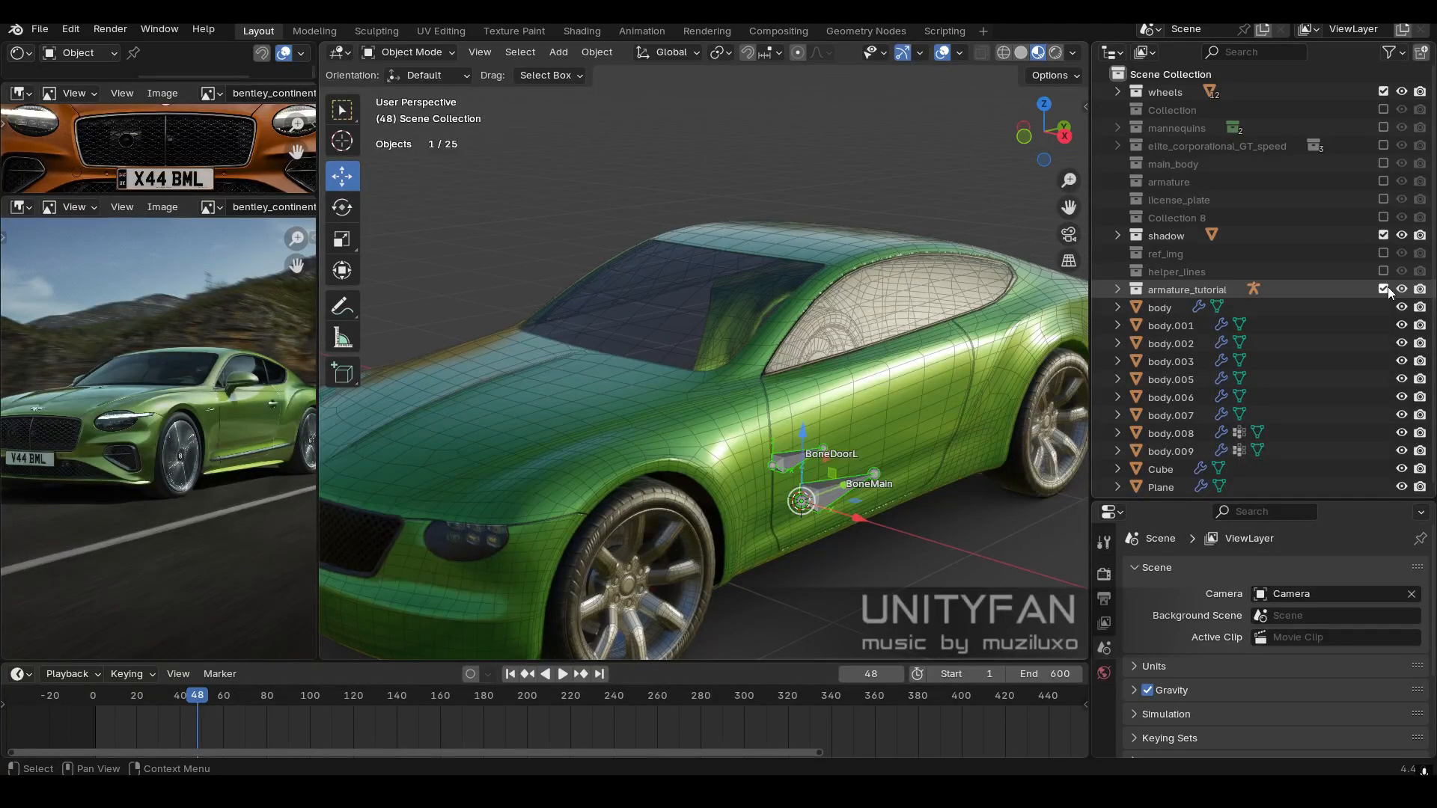
shift+middle_drag(809, 469, 667, 341)
middle_drag(666, 341, 752, 462)
scroll(752, 462, up, 3)
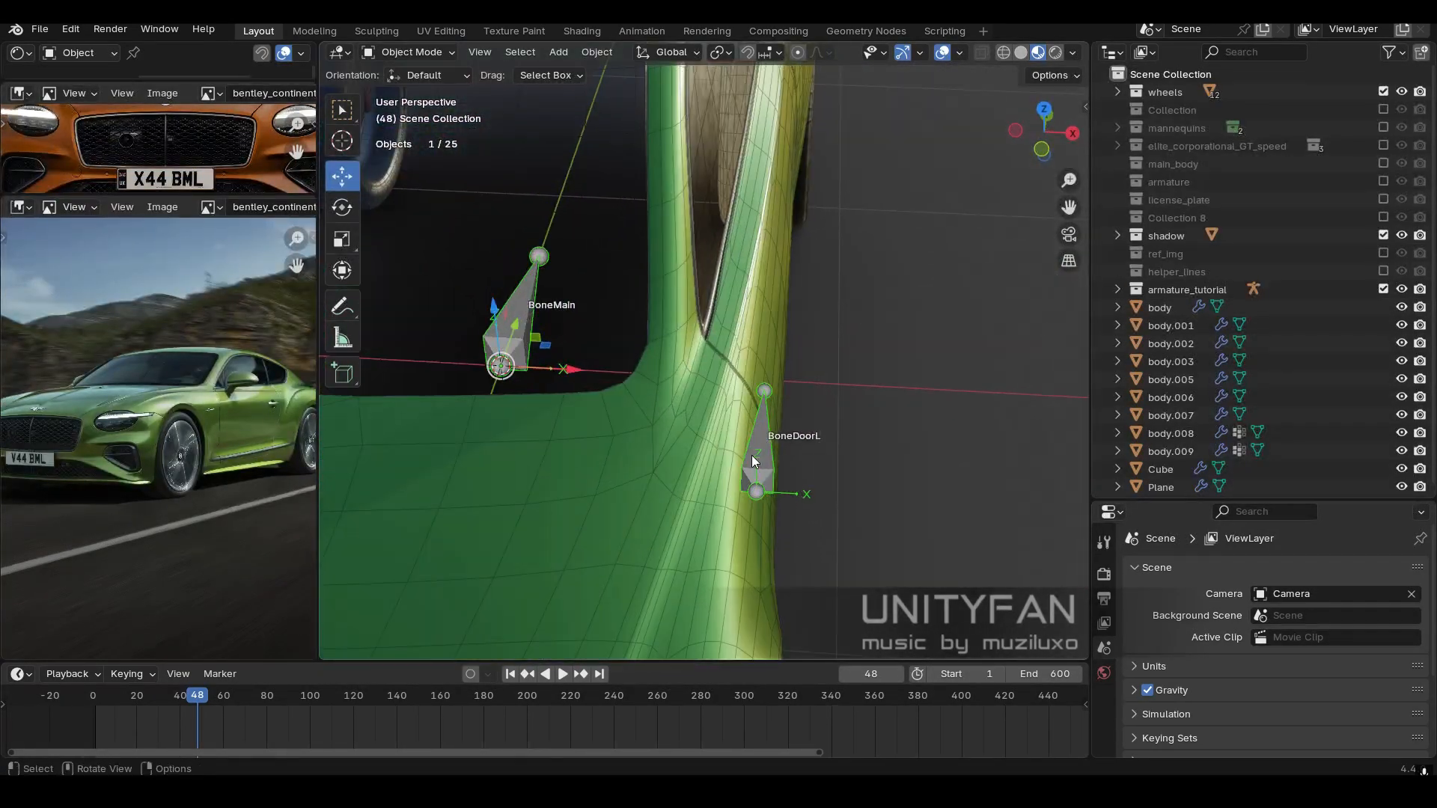
Select the door panel body.009 and examine its BoneDoorL vertex group alongside the bone.
middle_drag(837, 486, 775, 416)
click(759, 408)
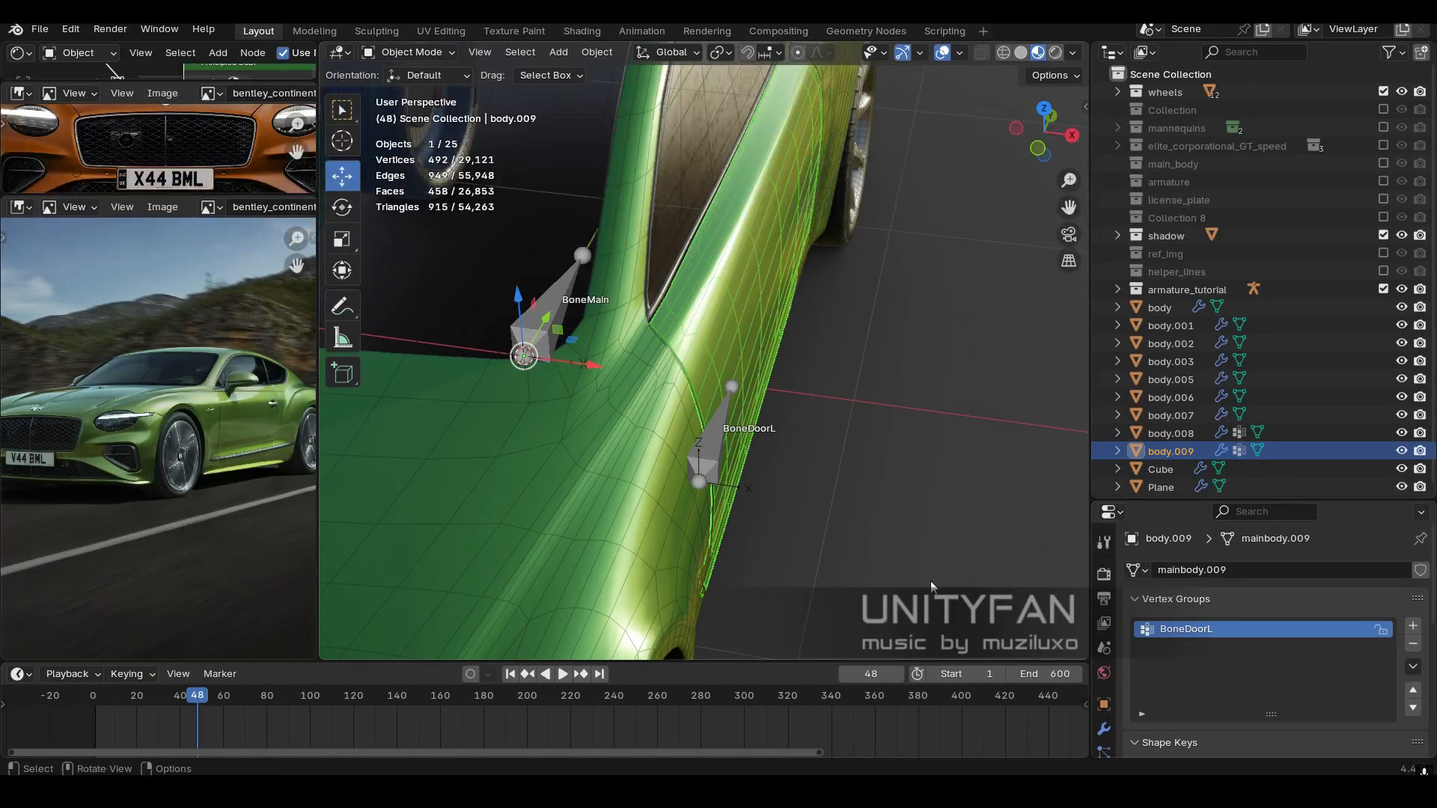
middle_drag(931, 581, 719, 479)
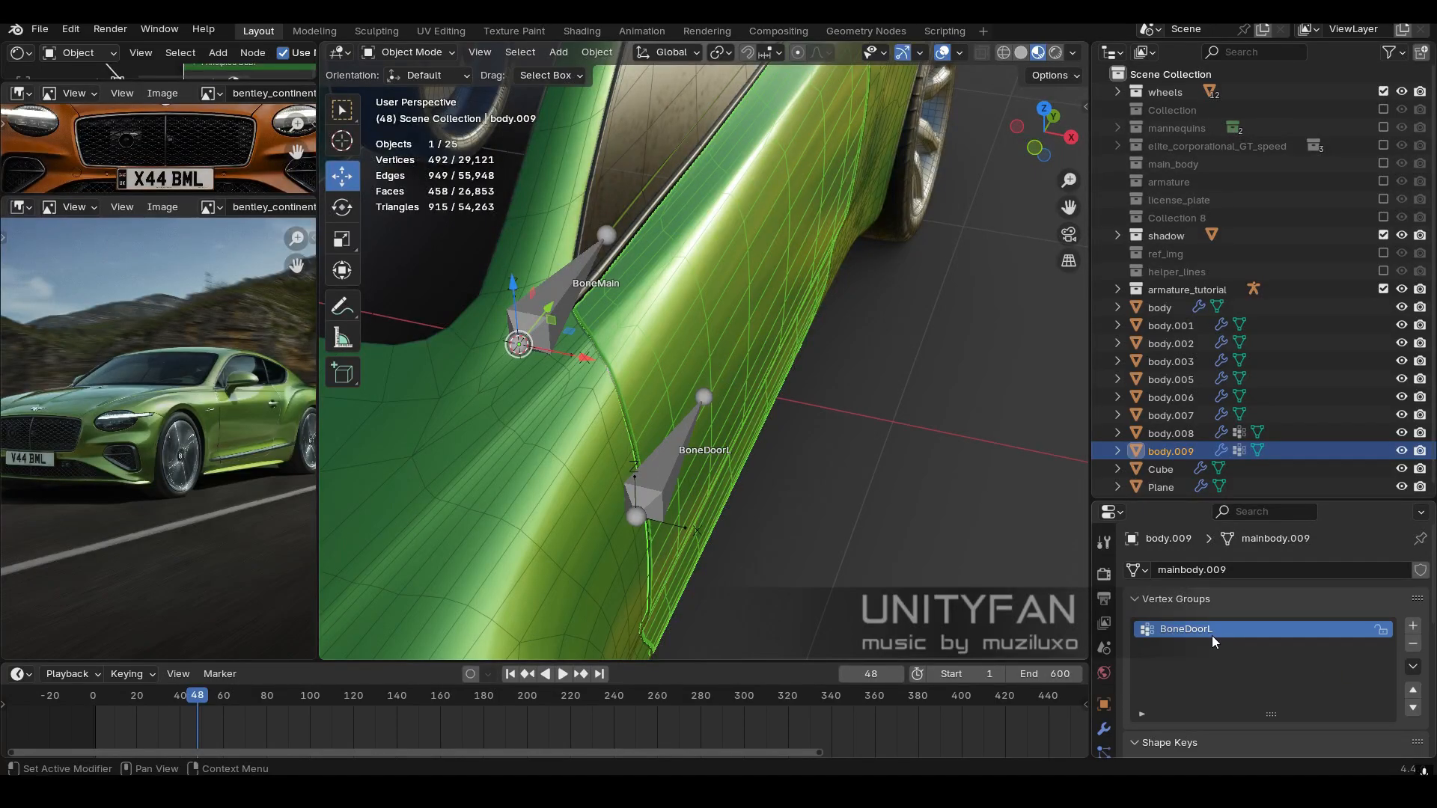
middle_drag(824, 509, 858, 572)
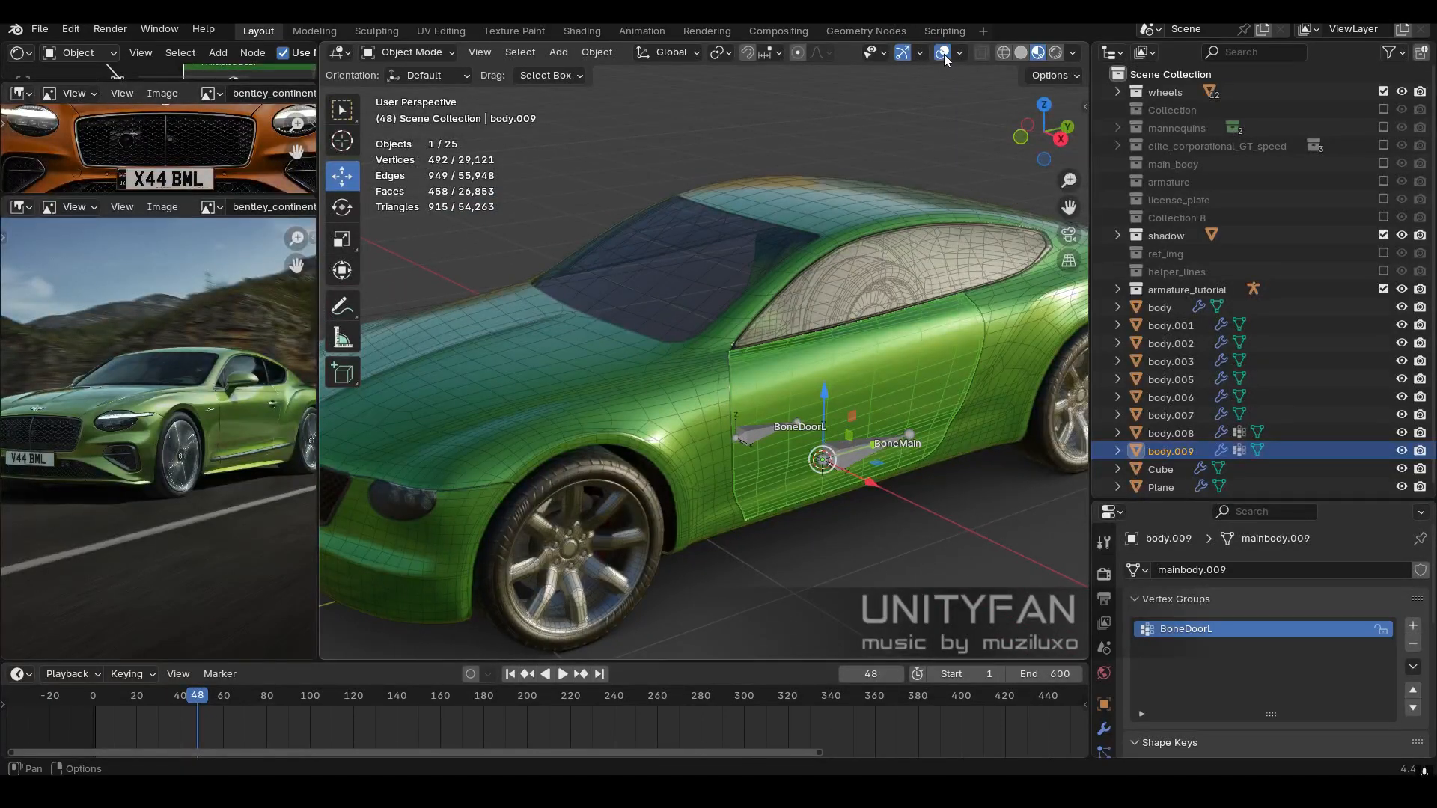
Hide the overlays and the armature_tutorial collection again, deselect the door and view the finished car.
click(945, 54)
middle_drag(778, 511, 883, 494)
click(1383, 289)
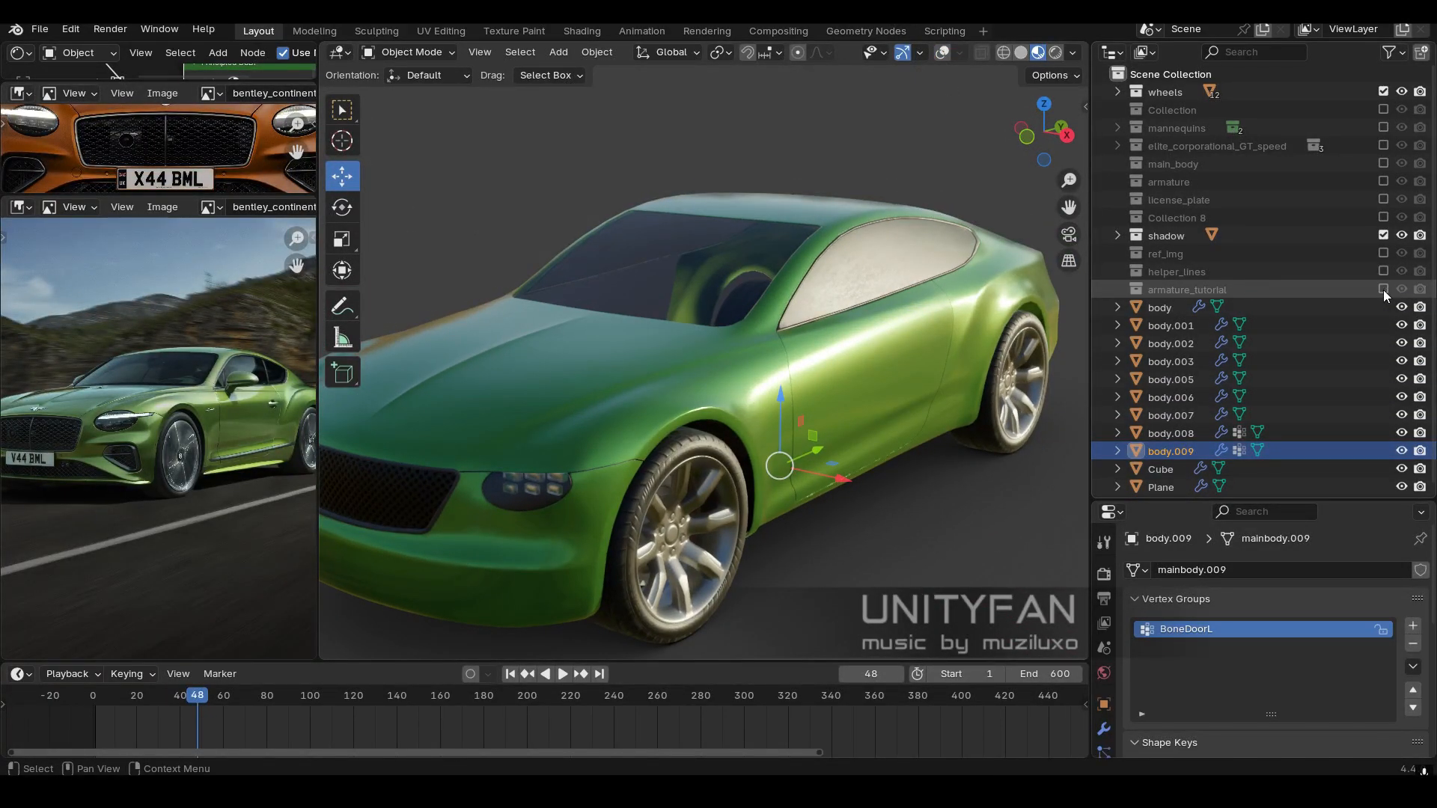
click(1384, 290)
click(1384, 290)
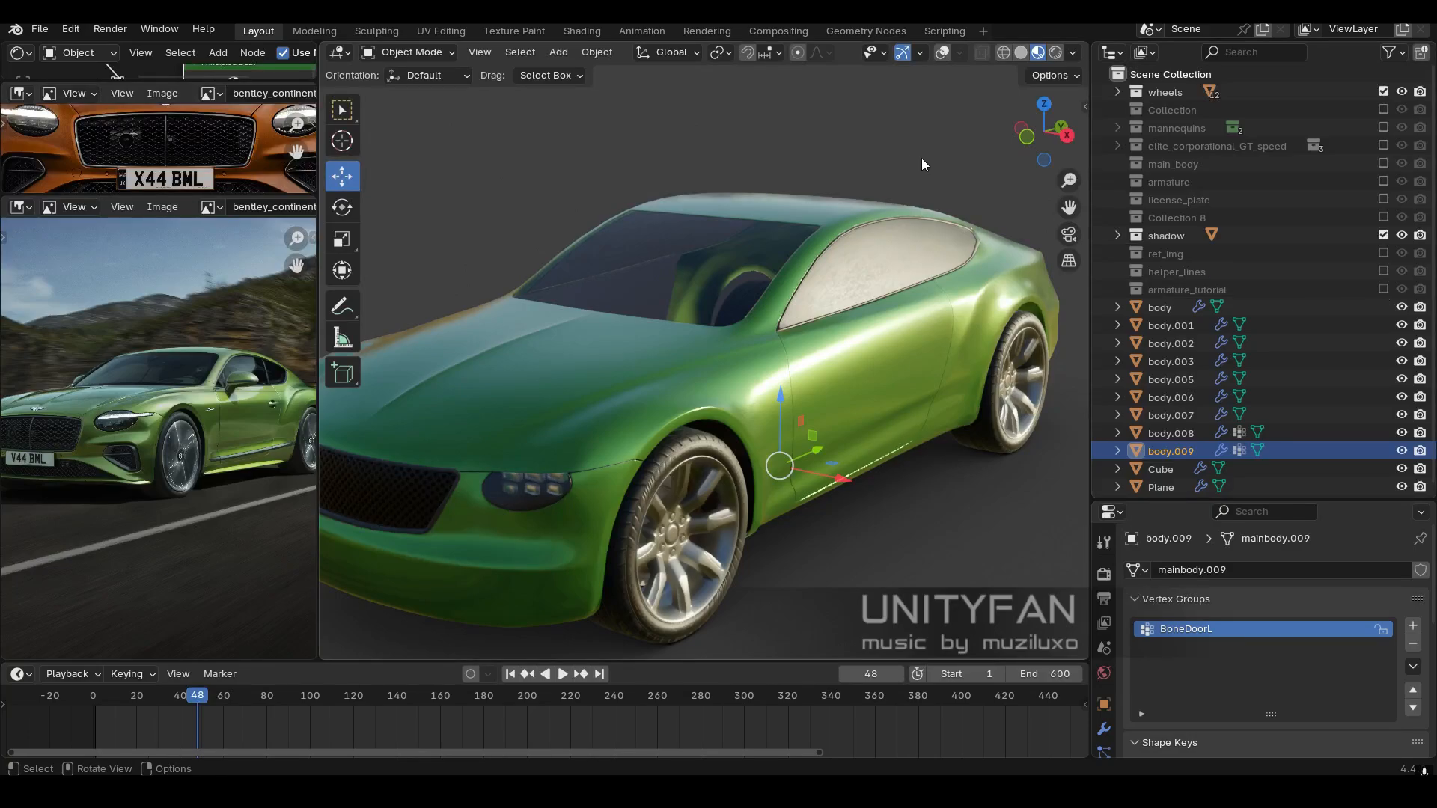
click(922, 159)
middle_drag(887, 223, 864, 459)
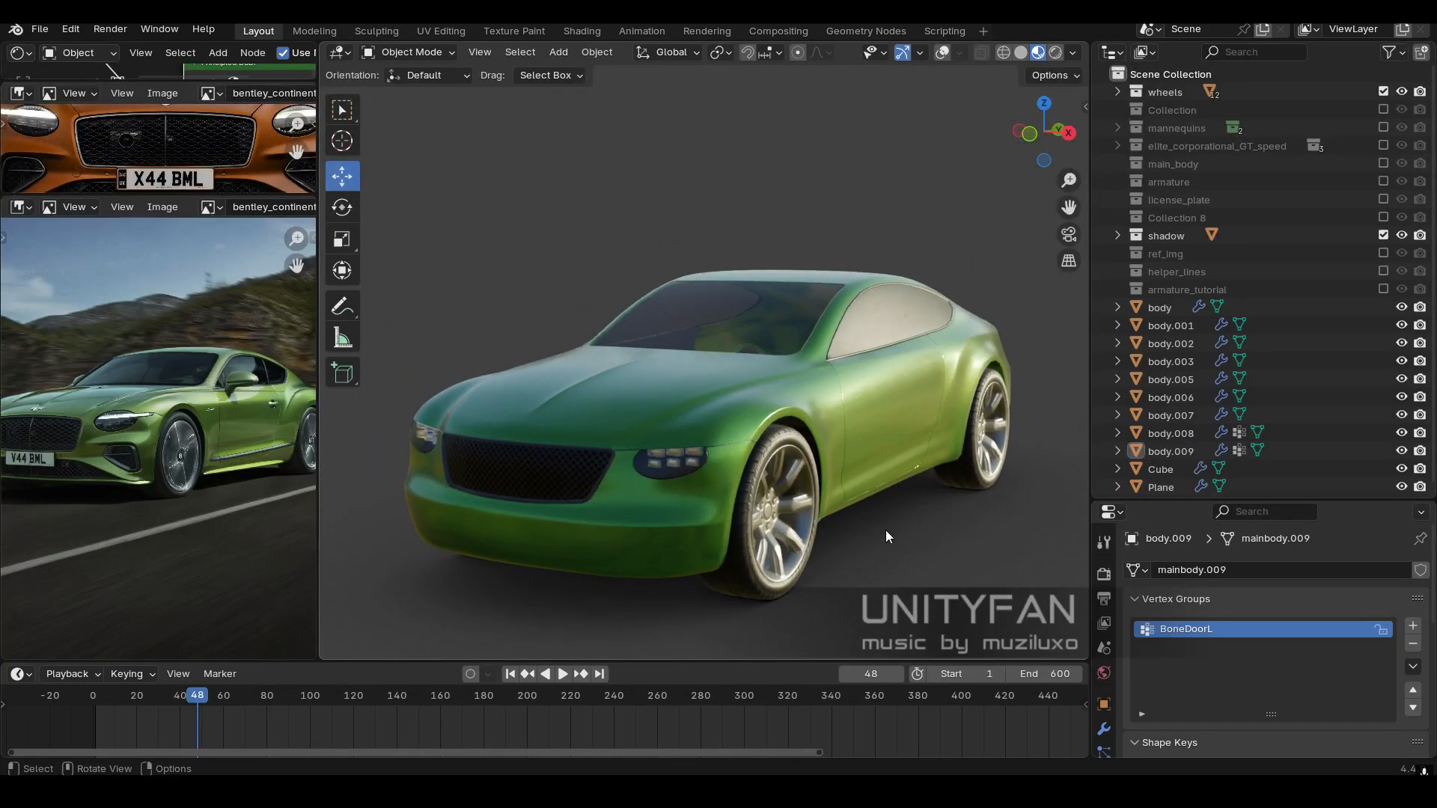
middle_drag(886, 531, 898, 603)
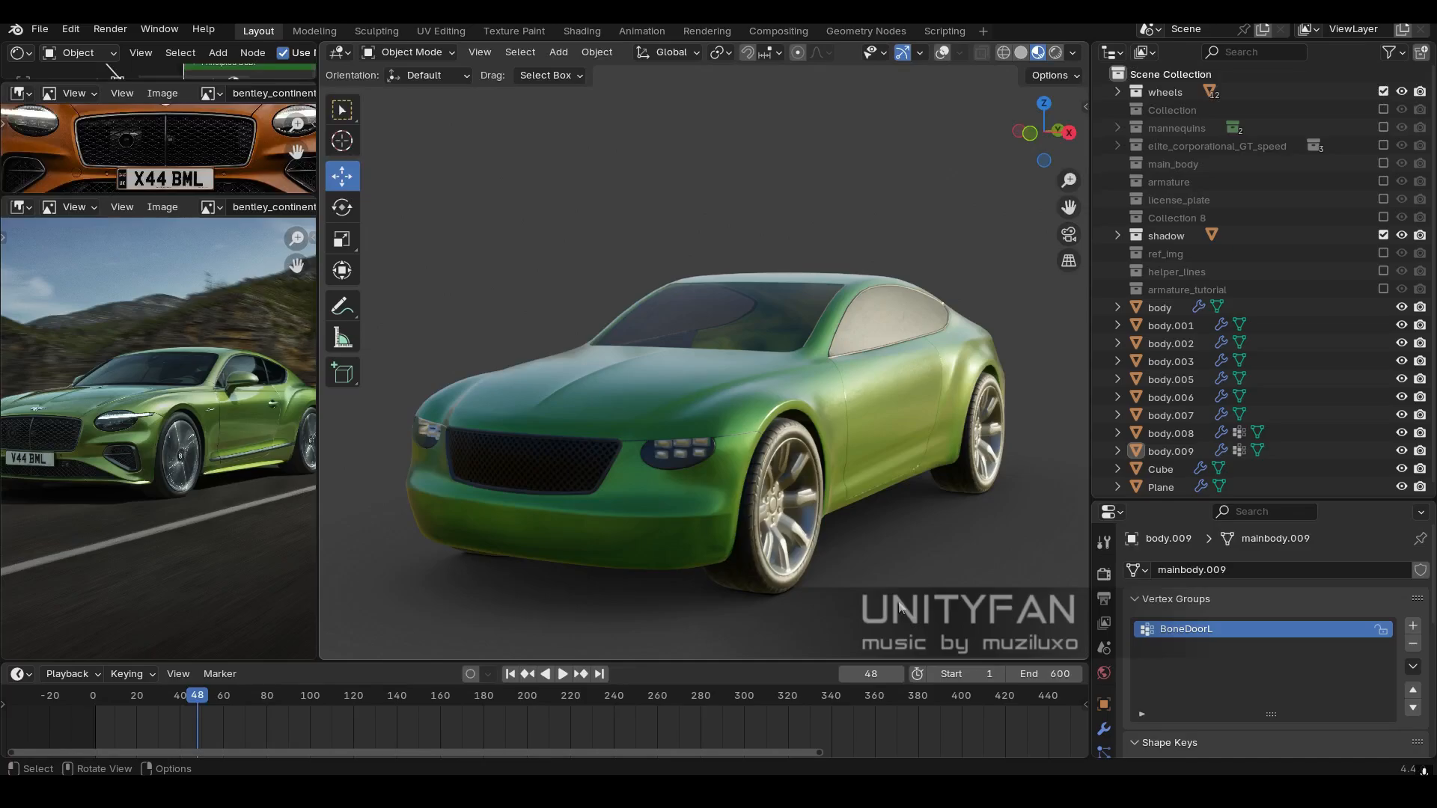